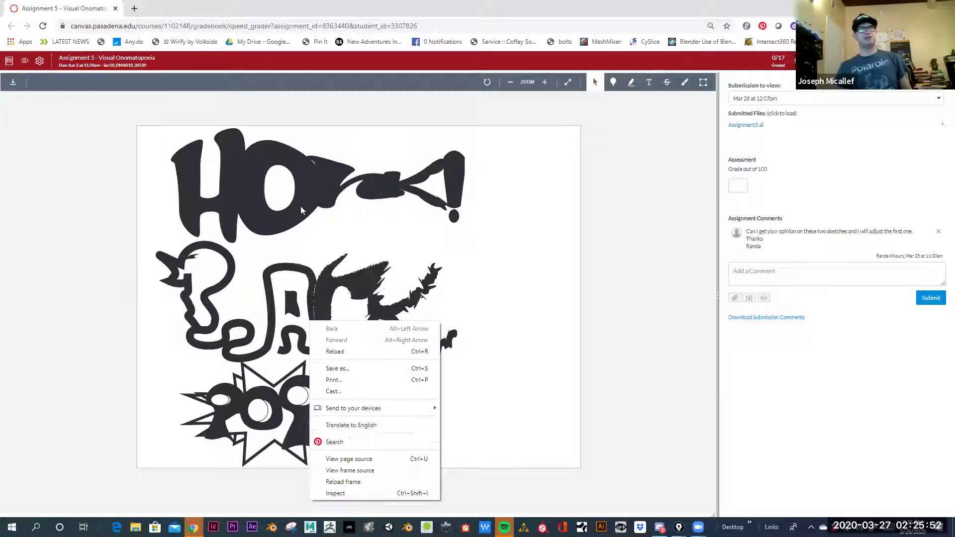
# Dismiss the browser's context menu and launch Adobe Illustrator 2020
pyautogui.click(449, 406)
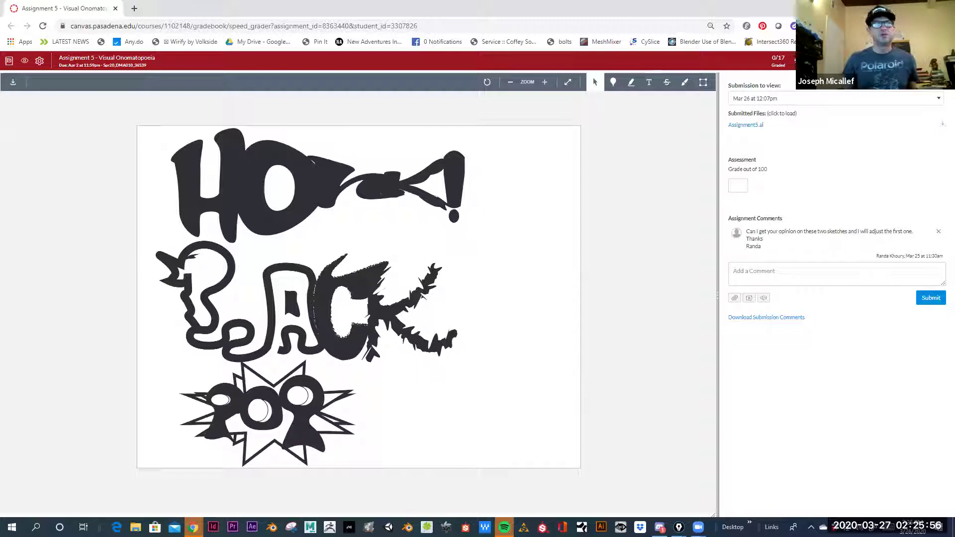
pyautogui.click(12, 527)
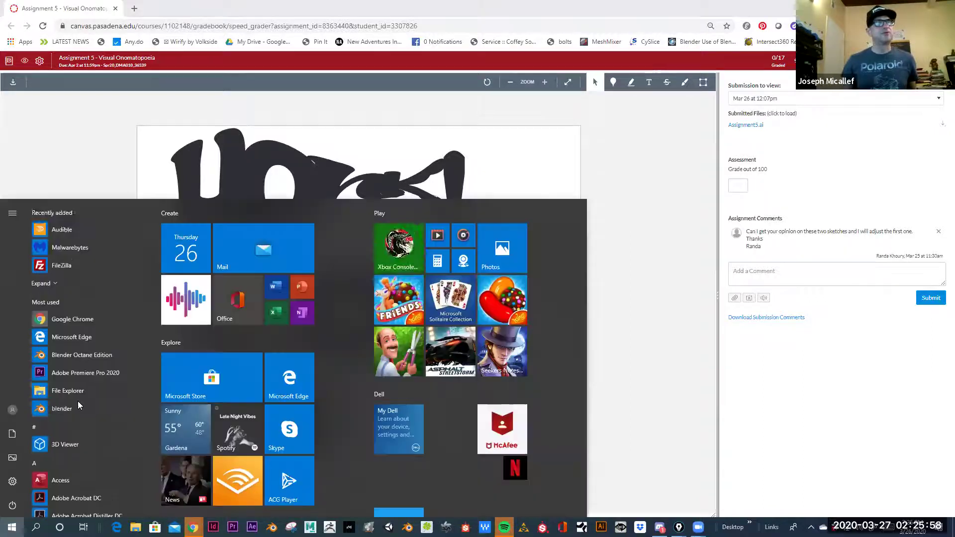
pyautogui.scroll(-5, 77, 399)
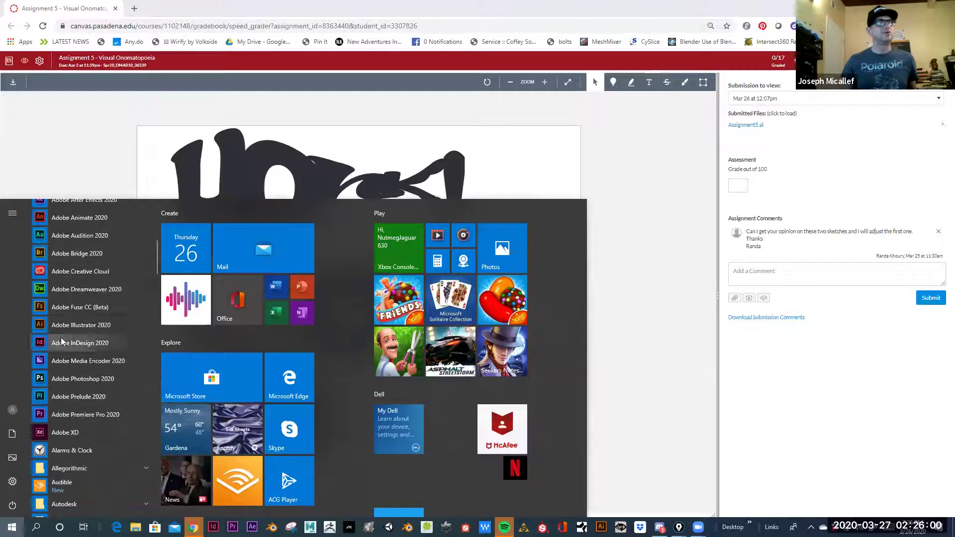
pyautogui.click(67, 325)
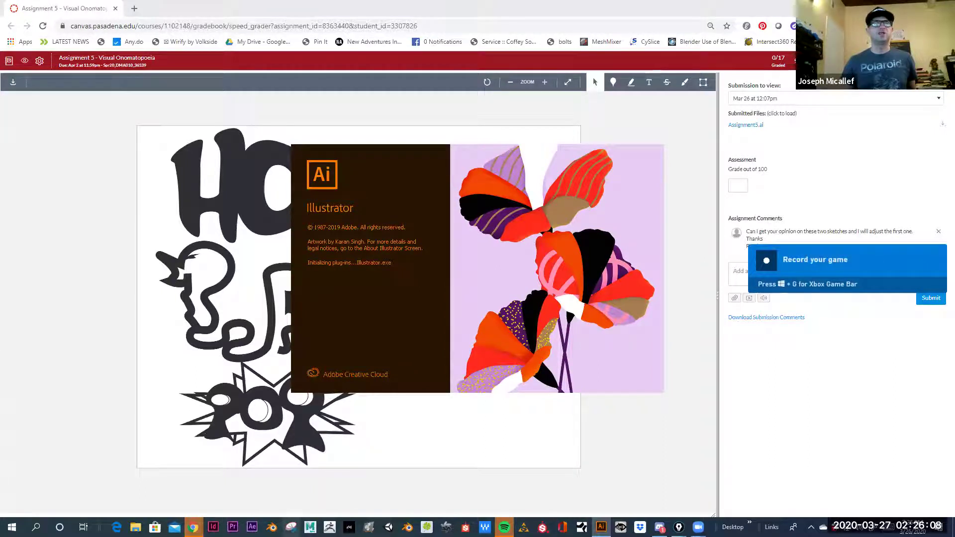
# Use the Snipping Tool to capture the three hand-lettered words from the submission preview in the browser
pyautogui.click(291, 528)
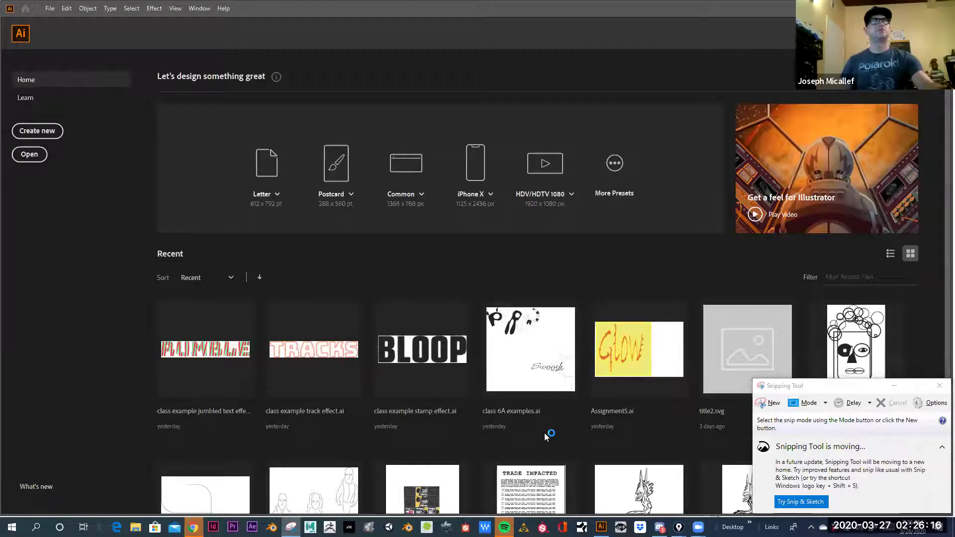
pyautogui.hotkey('alt', 'Tab')
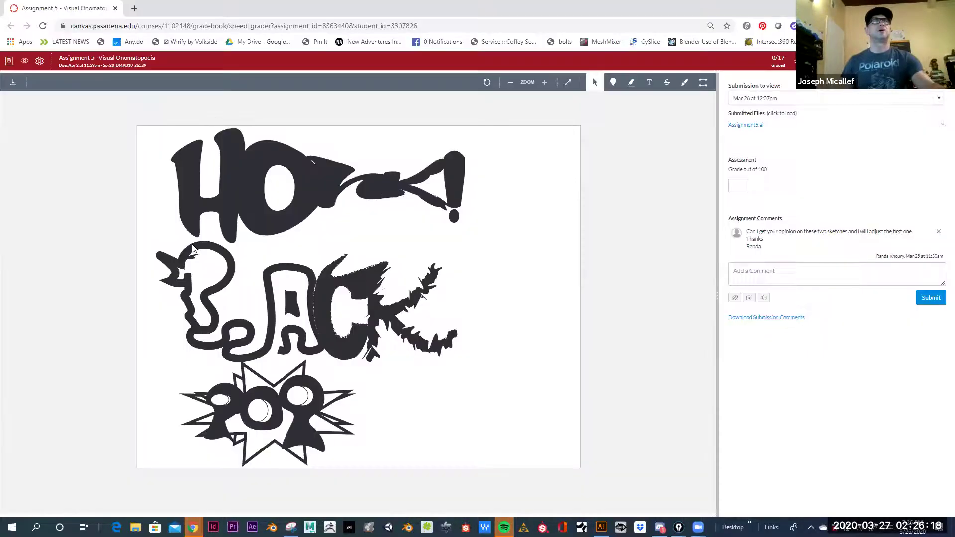
pyautogui.click(291, 527)
pyautogui.click(765, 404)
pyautogui.moveTo(132, 122)
pyautogui.mouseDown()
pyautogui.moveTo(205, 158)
pyautogui.moveTo(518, 418)
pyautogui.moveTo(502, 477)
pyautogui.moveTo(520, 472)
pyautogui.mouseUp()
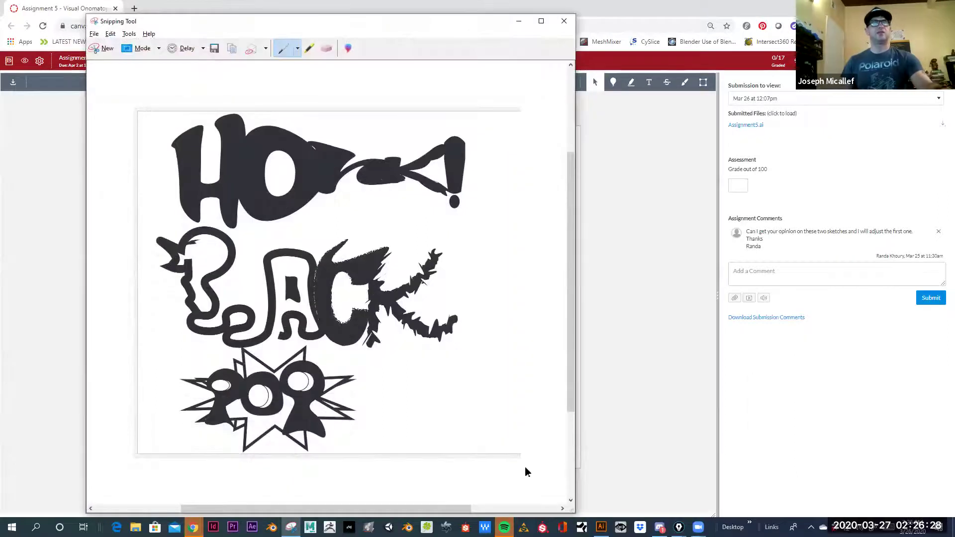
# Switch to Illustrator and create a new document from the Common 1366 x 768 px preset
pyautogui.hotkey('alt', 'Tab')
pyautogui.hotkey('alt', 'Tab')
pyautogui.hotkey('alt', 'Tab')
pyautogui.hotkey('alt', 'Tab')
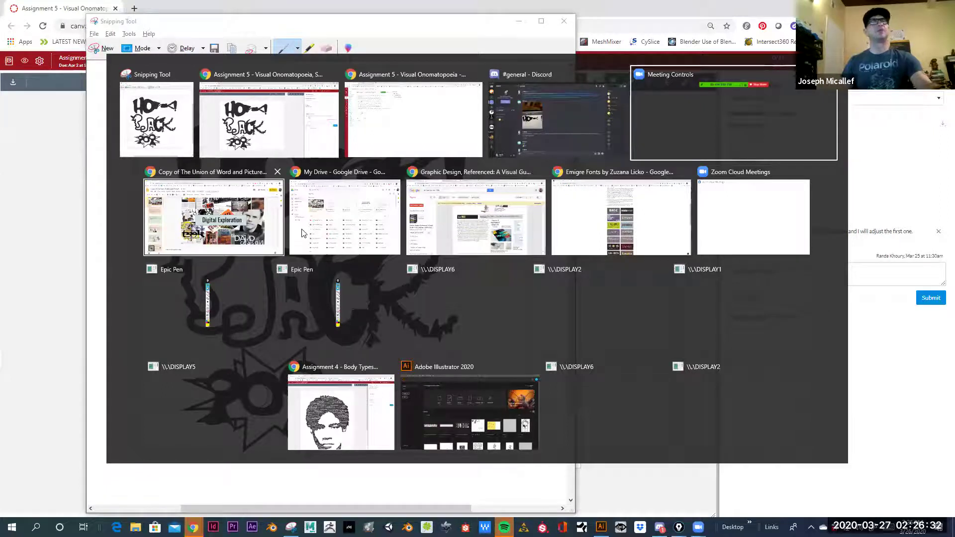
pyautogui.click(435, 404)
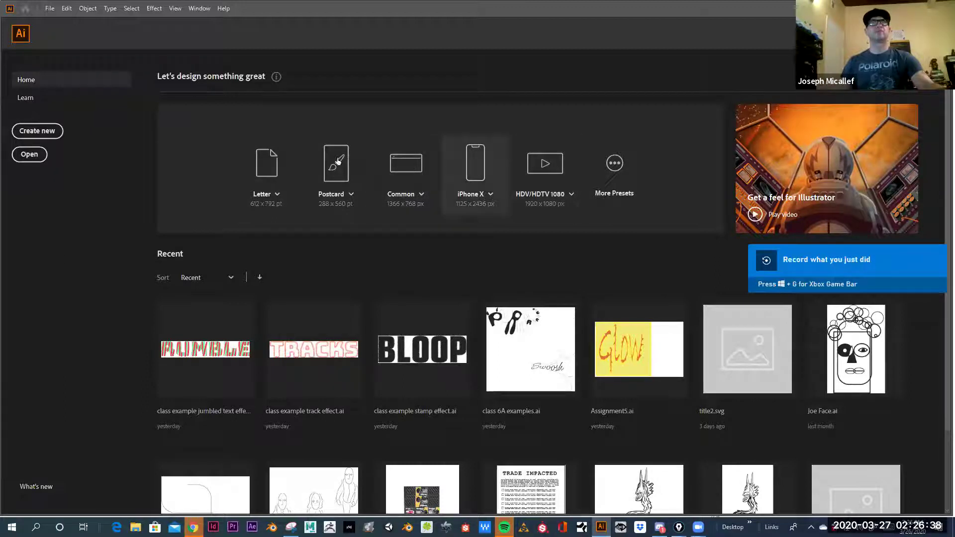
pyautogui.click(407, 168)
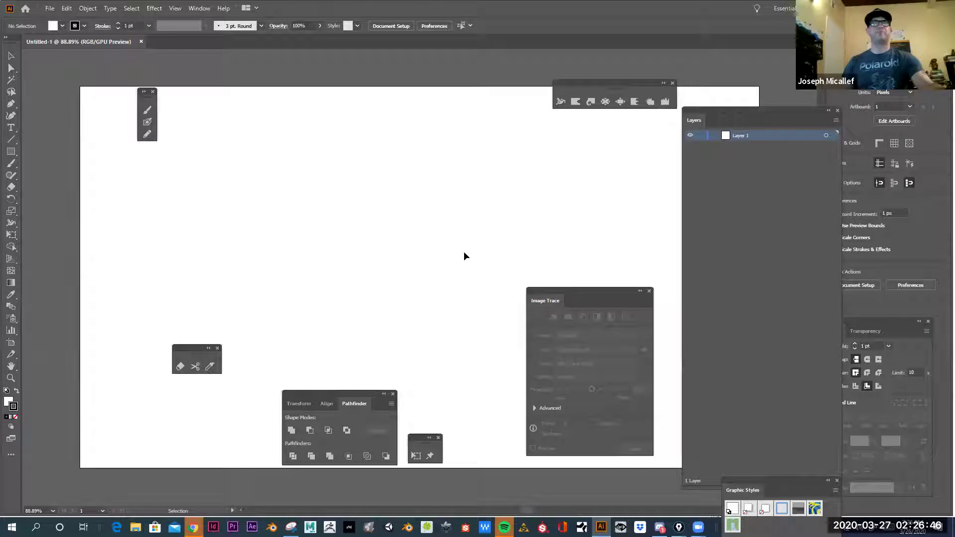
# Move the Image Trace panel clear of the artboard and paste the captured lettering into the document
pyautogui.moveTo(541, 293); pyautogui.dragTo(704, 349)
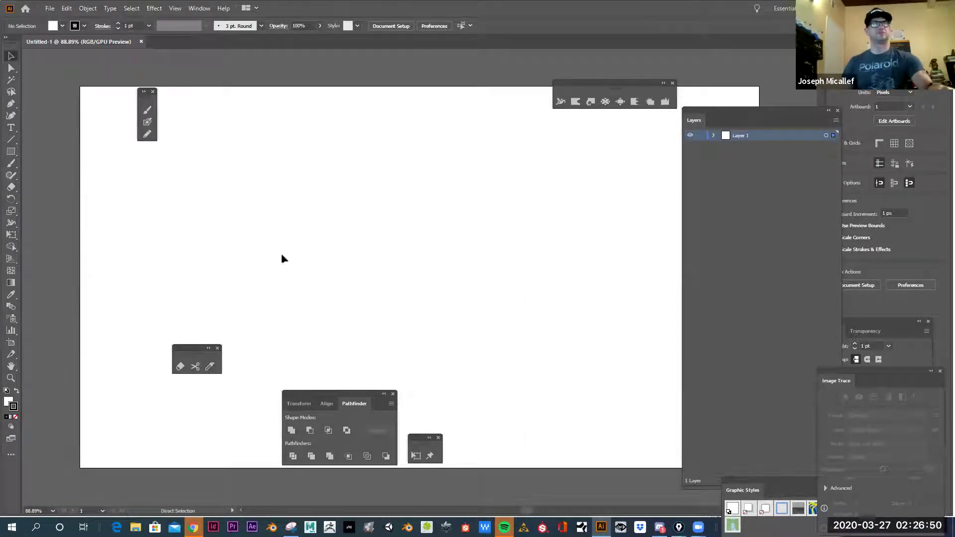
pyautogui.hotkey('ctrl', 'v')
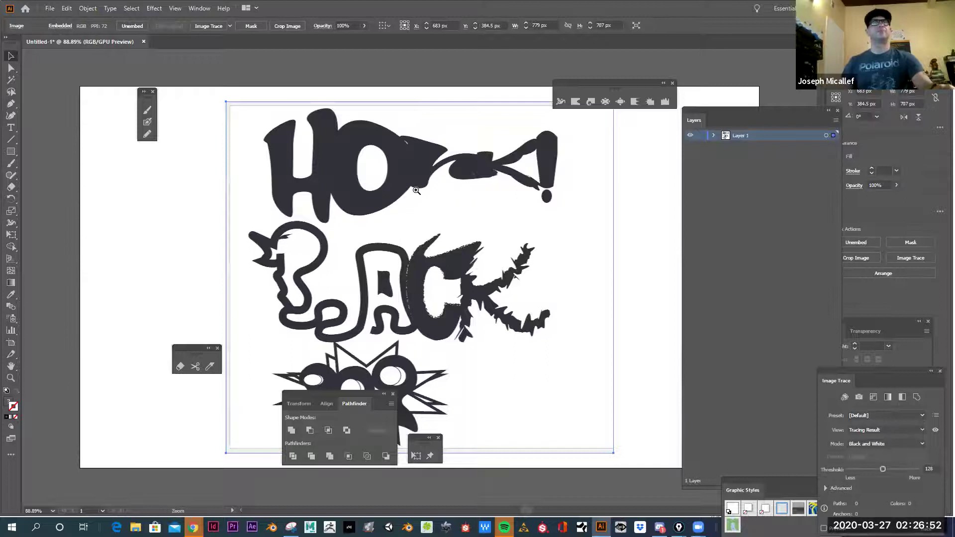
# Image Trace the pasted lettering in black and white and expand the result into editable paths
pyautogui.click(416, 190)
pyautogui.click(471, 255)
pyautogui.moveTo(373, 319); pyautogui.dragTo(464, 300)
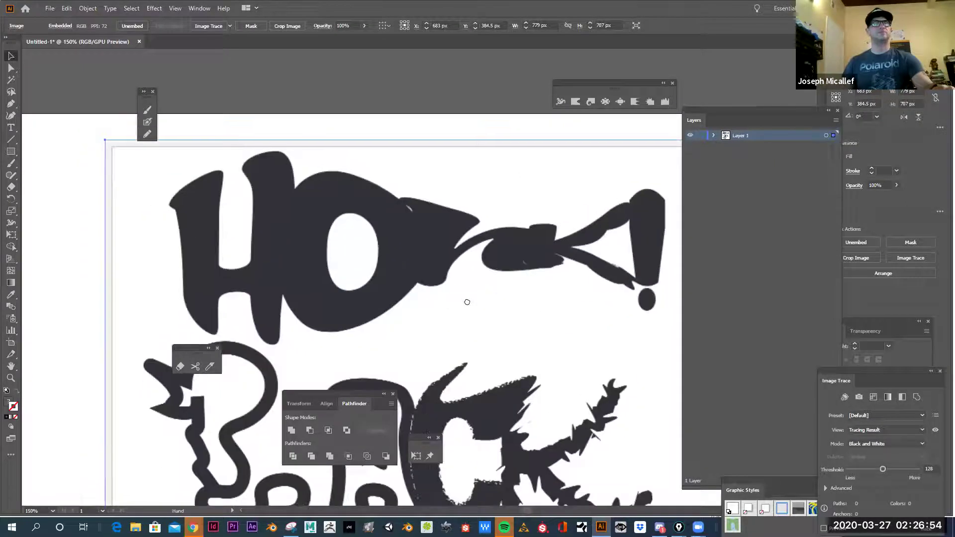
pyautogui.click(207, 25)
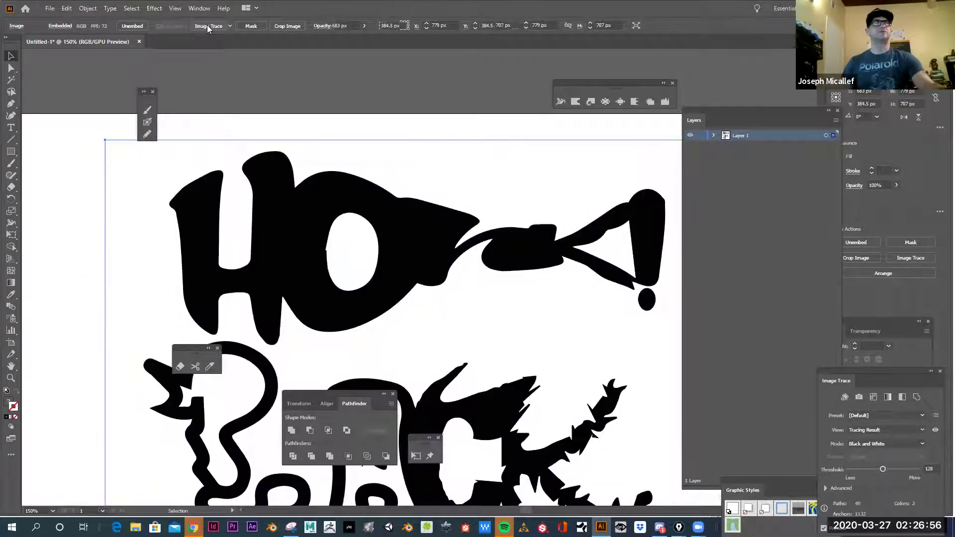
pyautogui.click(253, 26)
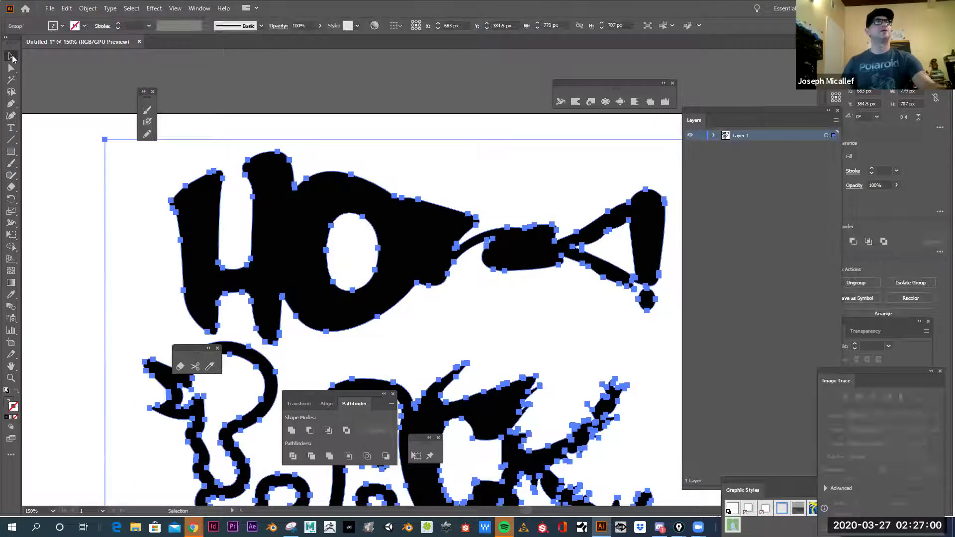
# Delete the white background shape behind the traced lettering, selecting it with the Direct Selection tool
pyautogui.click(11, 68)
pyautogui.click(107, 188)
pyautogui.hotkey('ctrl', 'a')
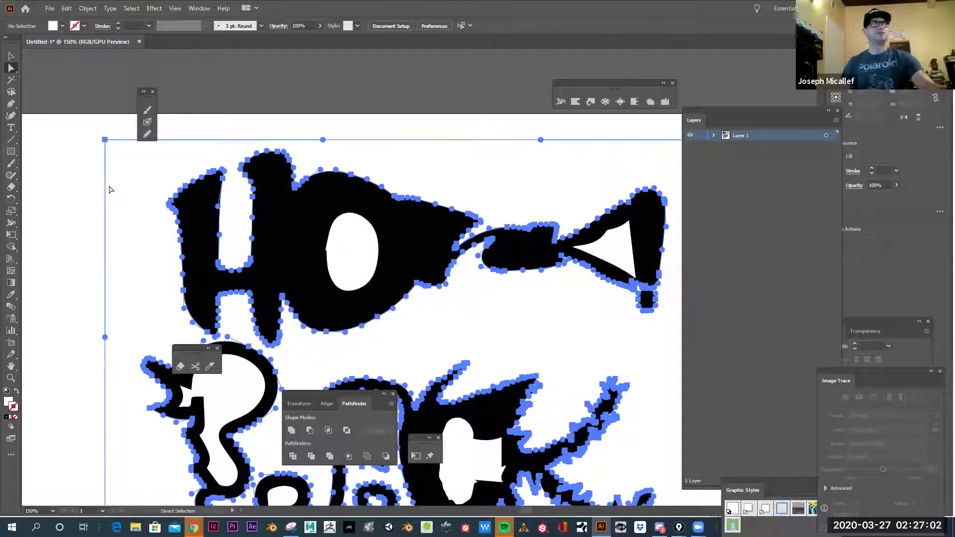
pyautogui.click(124, 192)
pyautogui.hotkey('ctrl', 'a')
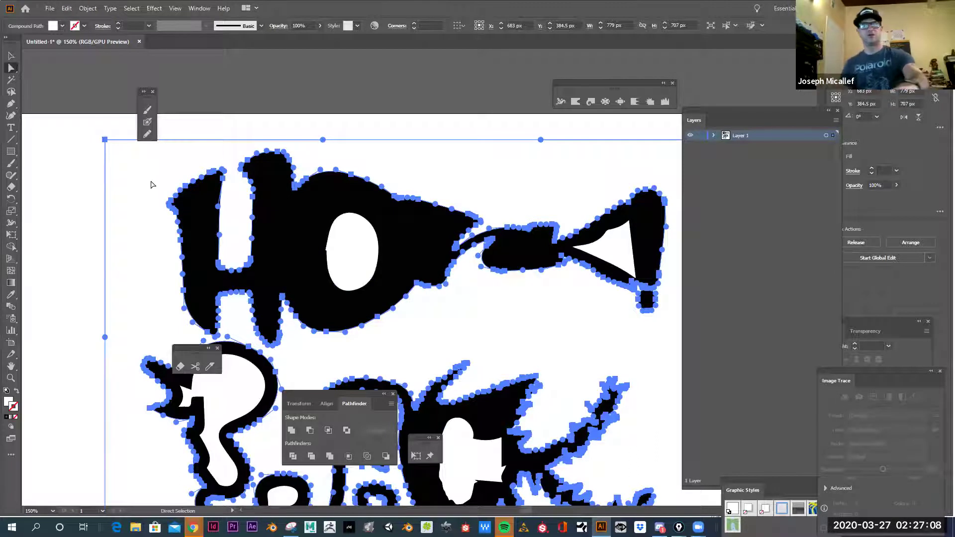
pyautogui.click(162, 189)
pyautogui.click(184, 232)
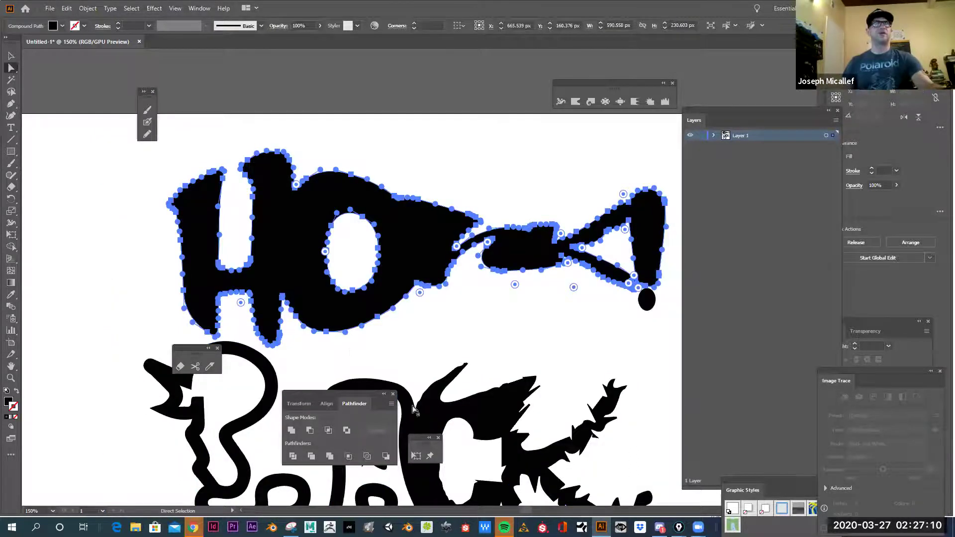
# Select the whole traced artwork and ungroup it into separate shapes
pyautogui.moveTo(370, 309); pyautogui.dragTo(336, 277)
pyautogui.hotkey('ctrl', 'z')
pyautogui.keyDown('ctrl'); pyautogui.keyDown('alt'); pyautogui.click(320, 342); pyautogui.keyUp('alt'); pyautogui.keyUp('ctrl')
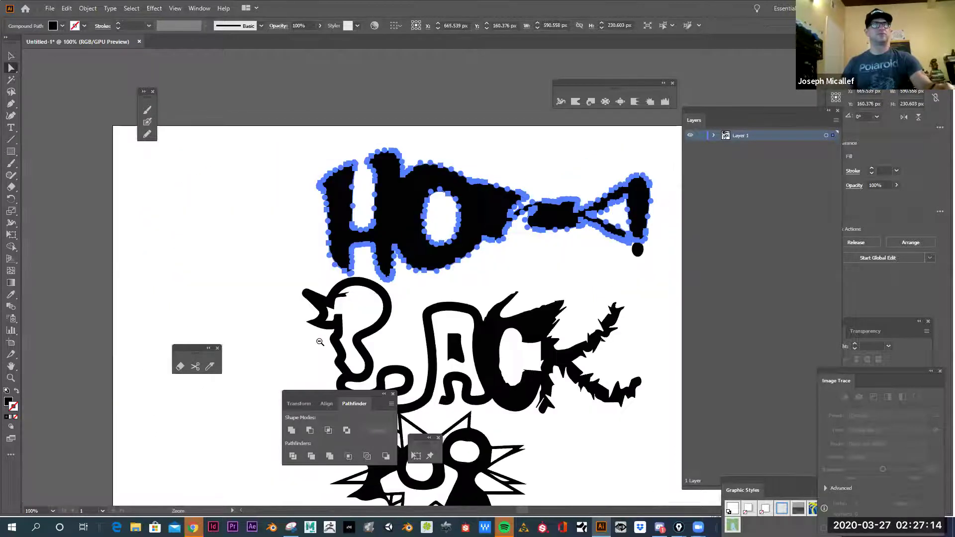
pyautogui.keyDown('ctrl'); pyautogui.keyDown('alt'); pyautogui.click(393, 382); pyautogui.keyUp('alt'); pyautogui.keyUp('ctrl')
pyautogui.click(11, 56)
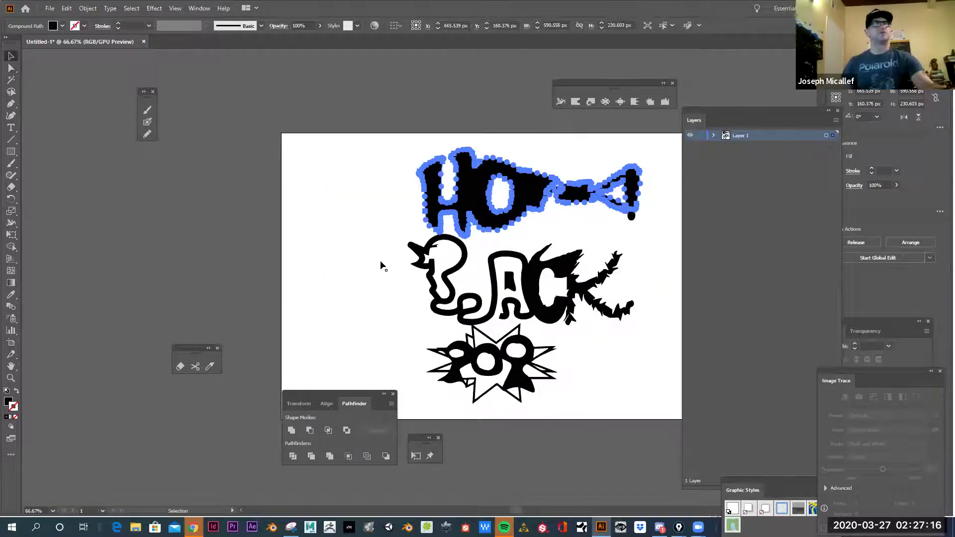
pyautogui.moveTo(580, 416); pyautogui.dragTo(461, 359)
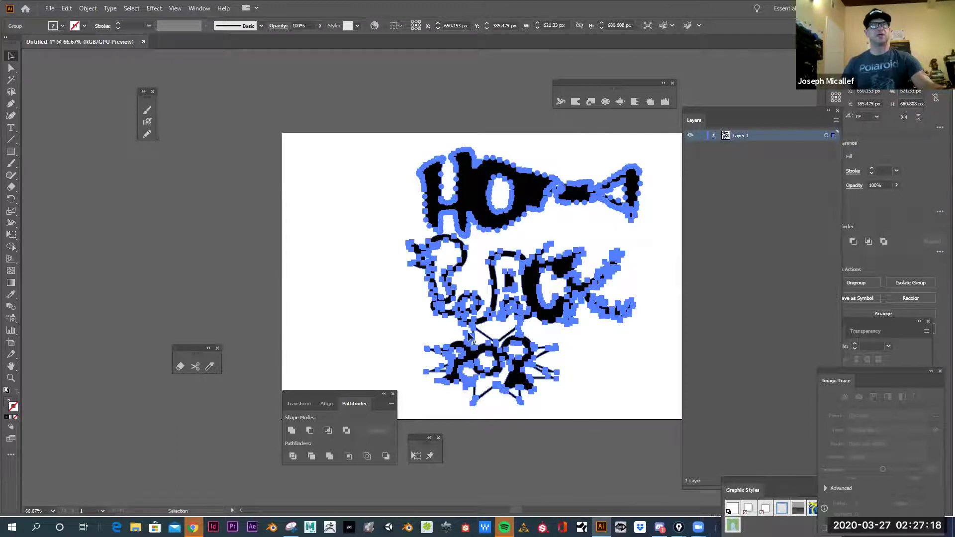
pyautogui.click(312, 275)
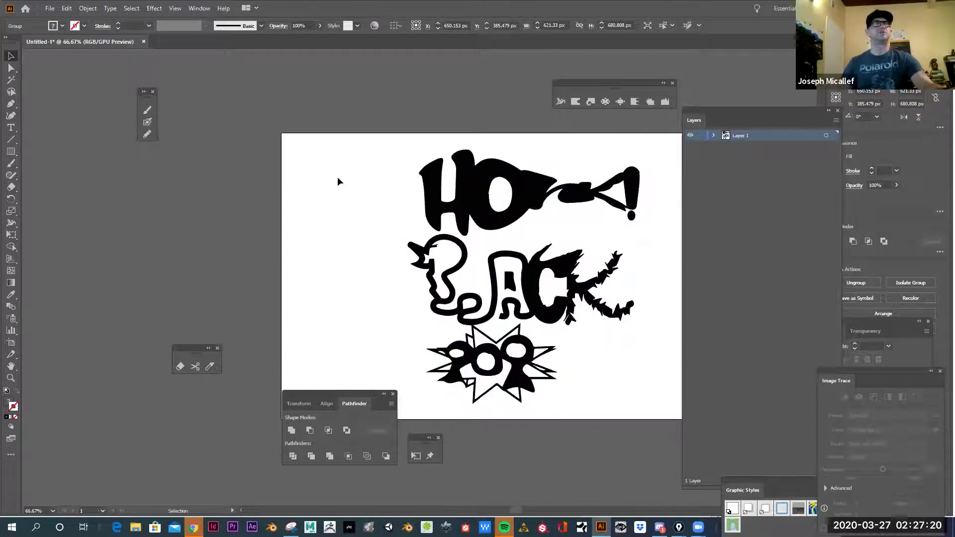
pyautogui.click(437, 210)
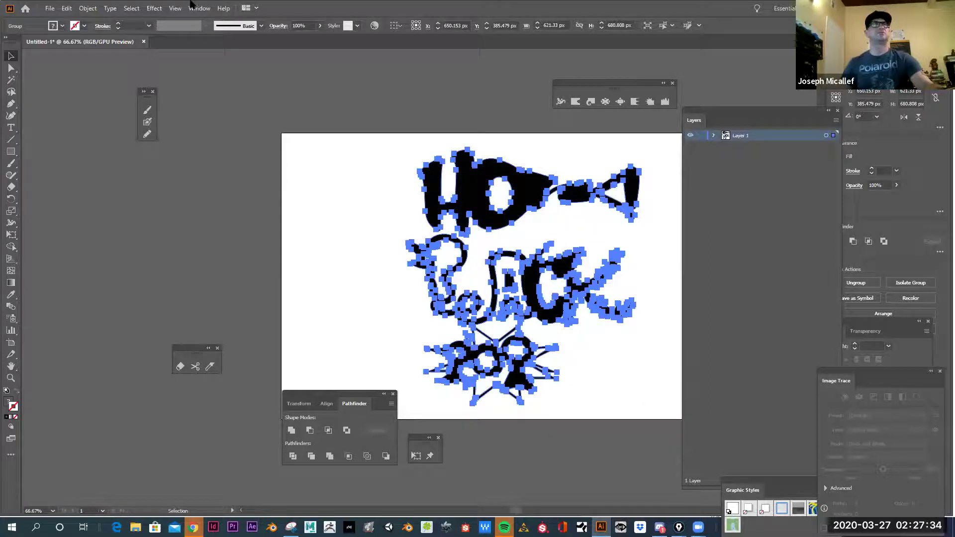
pyautogui.click(88, 8)
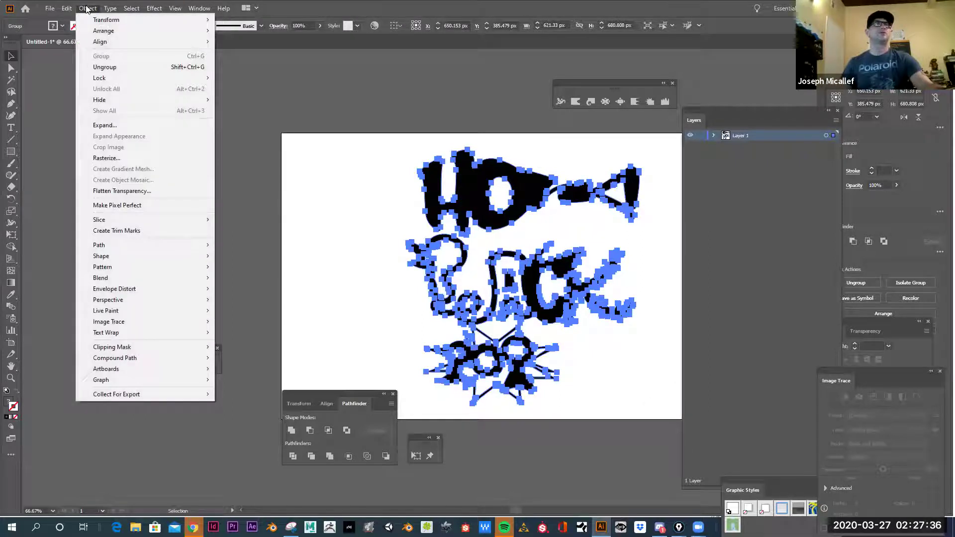
pyautogui.click(108, 67)
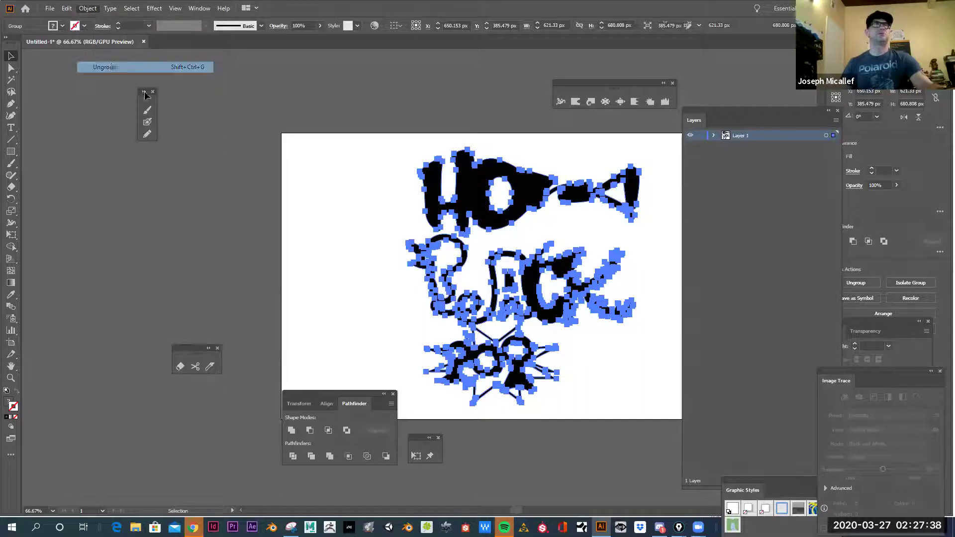
# Select all parts of the top HO lettering and move it toward the artboard's upper-left corner
pyautogui.click(337, 220)
pyautogui.moveTo(362, 141); pyautogui.dragTo(652, 213)
pyautogui.moveTo(579, 200); pyautogui.dragTo(460, 200)
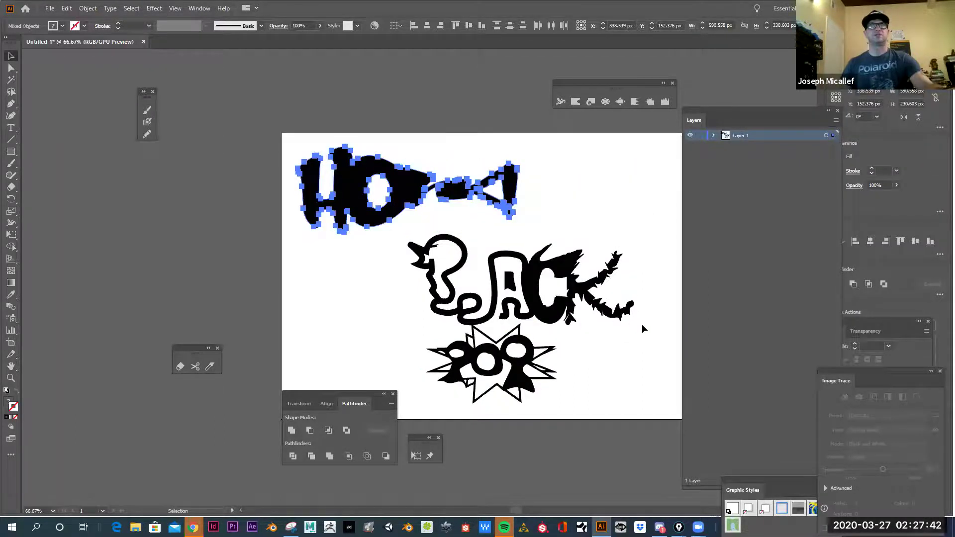
# Try to move the middle and bottom words together toward the right side of the artboard
pyautogui.moveTo(436, 252); pyautogui.dragTo(639, 443)
pyautogui.click(608, 414)
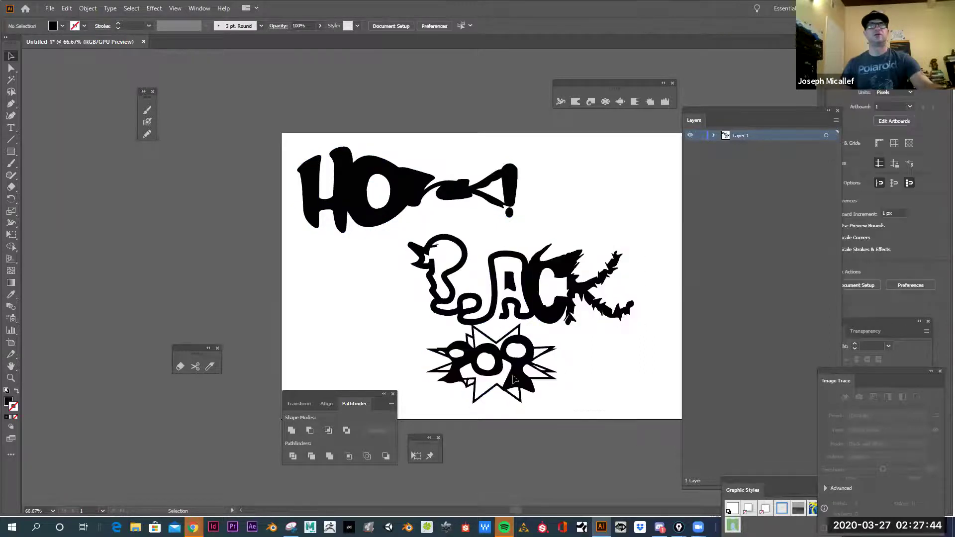
pyautogui.moveTo(427, 338); pyautogui.dragTo(427, 338)
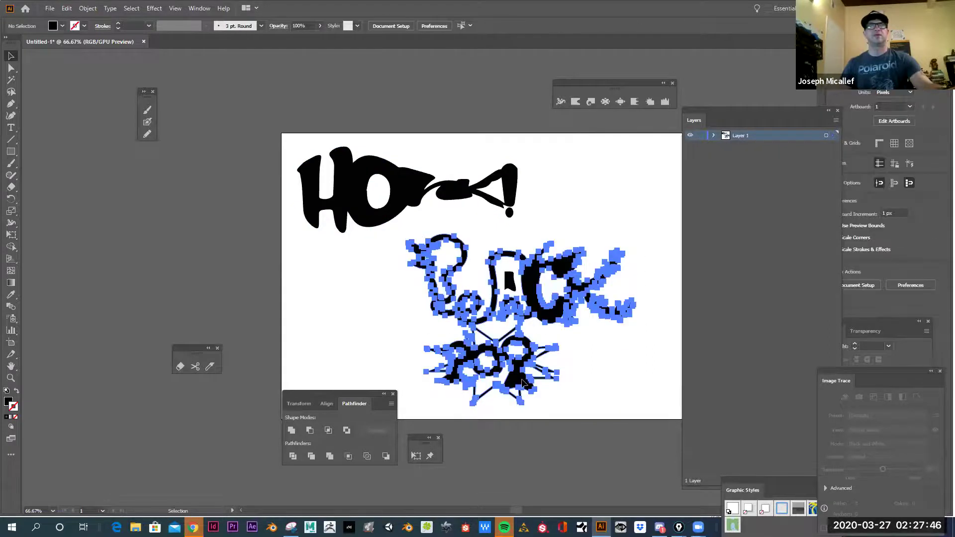
pyautogui.moveTo(526, 384); pyautogui.dragTo(612, 397)
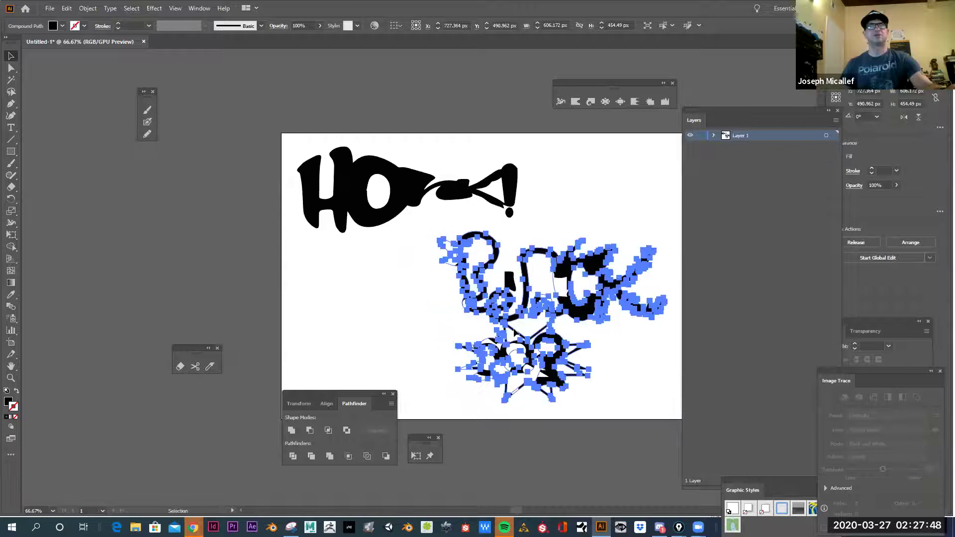
pyautogui.click(518, 347)
pyautogui.hotkey('ctrl', 'z')
# Reposition the top HO lettering in the upper-left part of the artboard and deselect it
pyautogui.moveTo(485, 202); pyautogui.dragTo(384, 195)
pyautogui.click(565, 357)
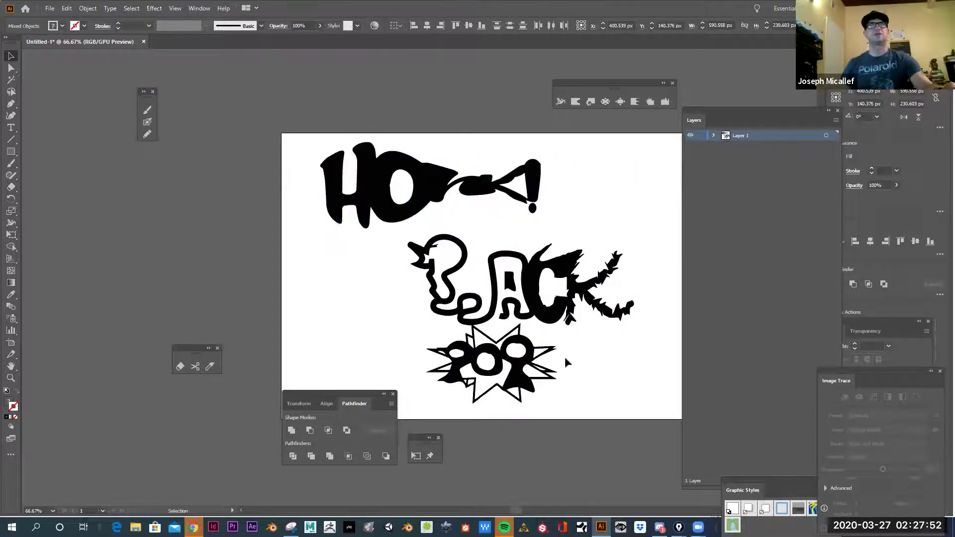
# Scale the middle and bottom words together with Free Transform to about 325 x 244 px, keeping them at the artboard's lower right
pyautogui.moveTo(640, 409); pyautogui.dragTo(407, 252)
pyautogui.press('e')
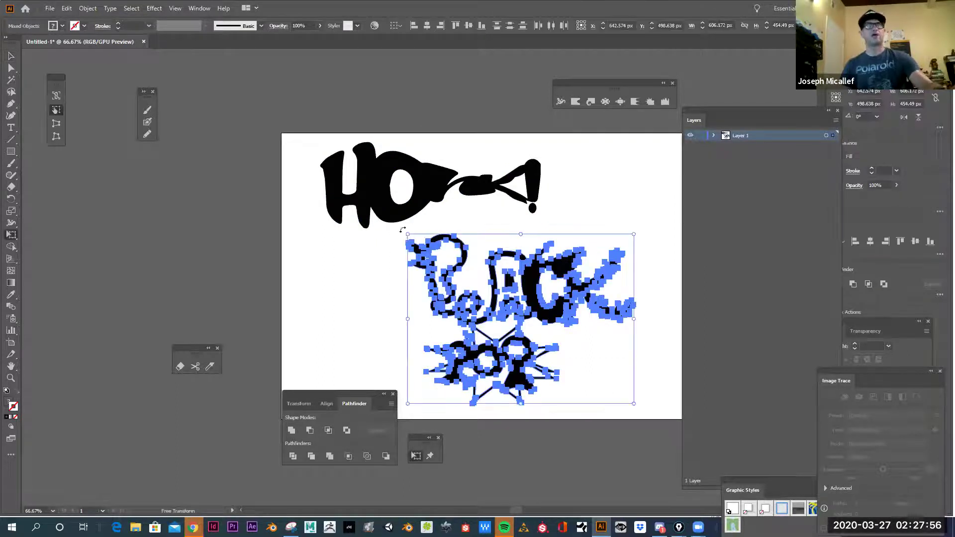
pyautogui.moveTo(409, 234); pyautogui.dragTo(512, 313)
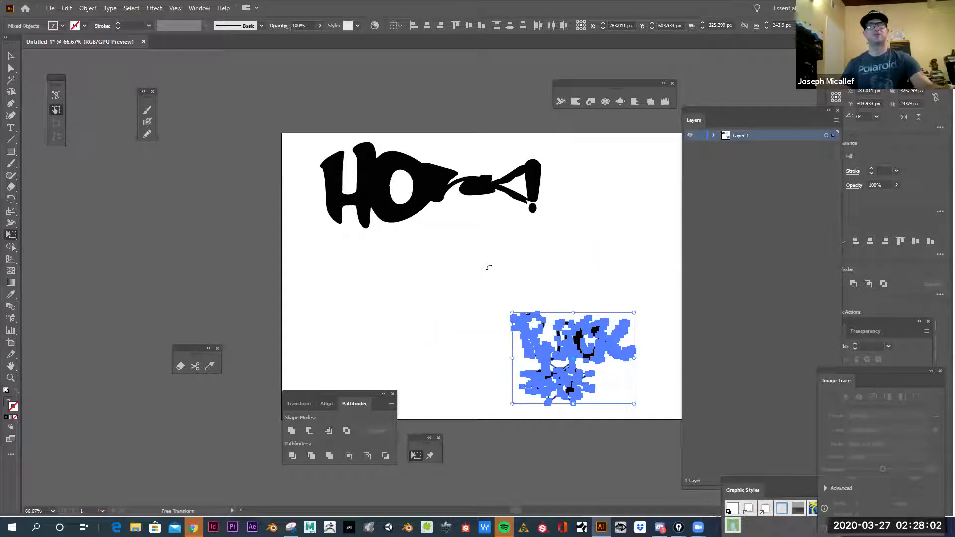
# Erase gaps through the two arms of the K where they join the exclamation mark in the top lettering
pyautogui.hotkey('ctrl', '+')
pyautogui.hotkey('ctrl', '+')
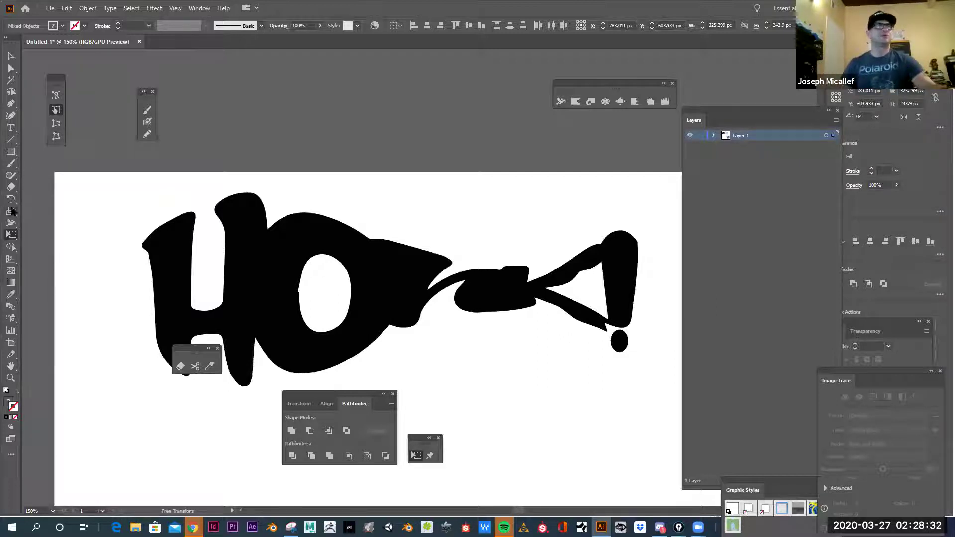
pyautogui.click(11, 187)
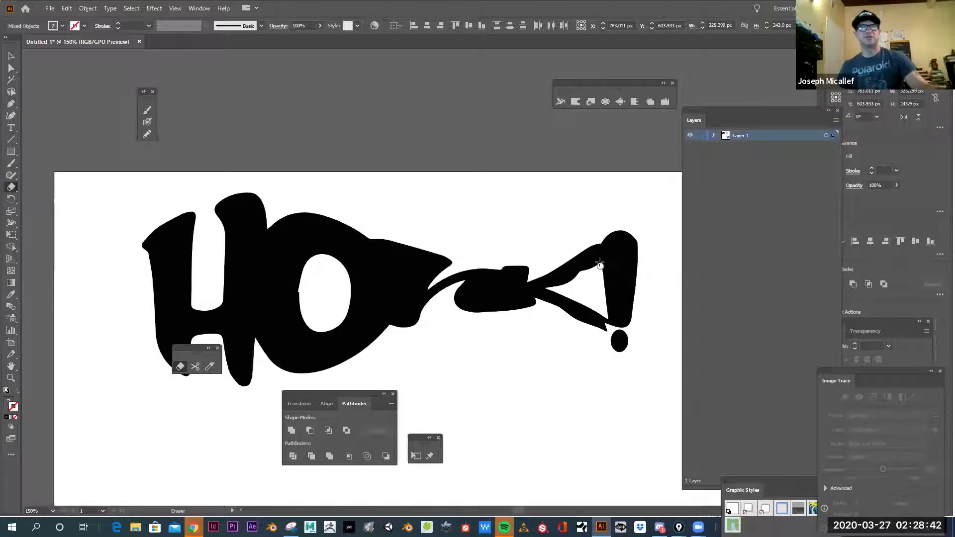
pyautogui.hotkey('ctrl', 'z')
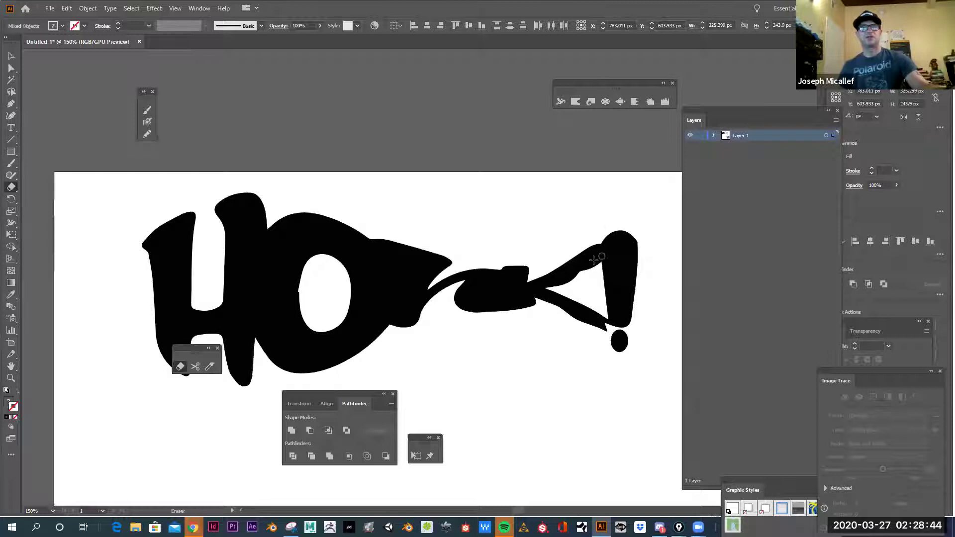
pyautogui.keyDown('ctrl'); pyautogui.click(588, 262); pyautogui.keyUp('ctrl')
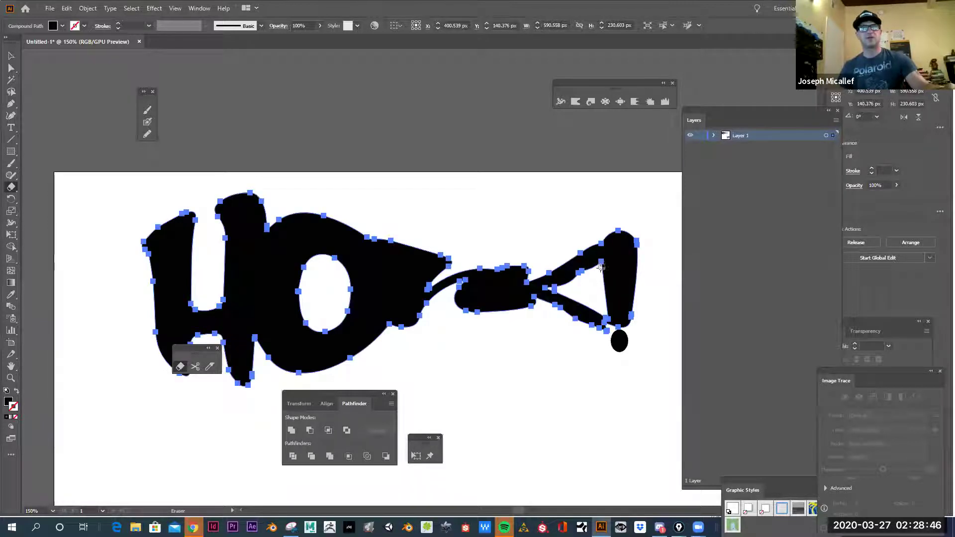
pyautogui.moveTo(598, 255); pyautogui.dragTo(595, 234)
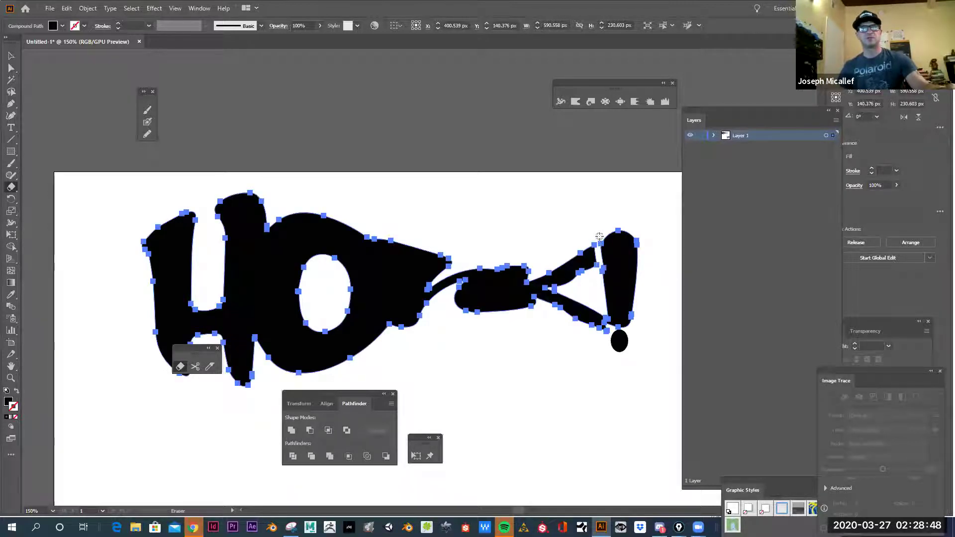
pyautogui.moveTo(608, 328); pyautogui.dragTo(589, 298)
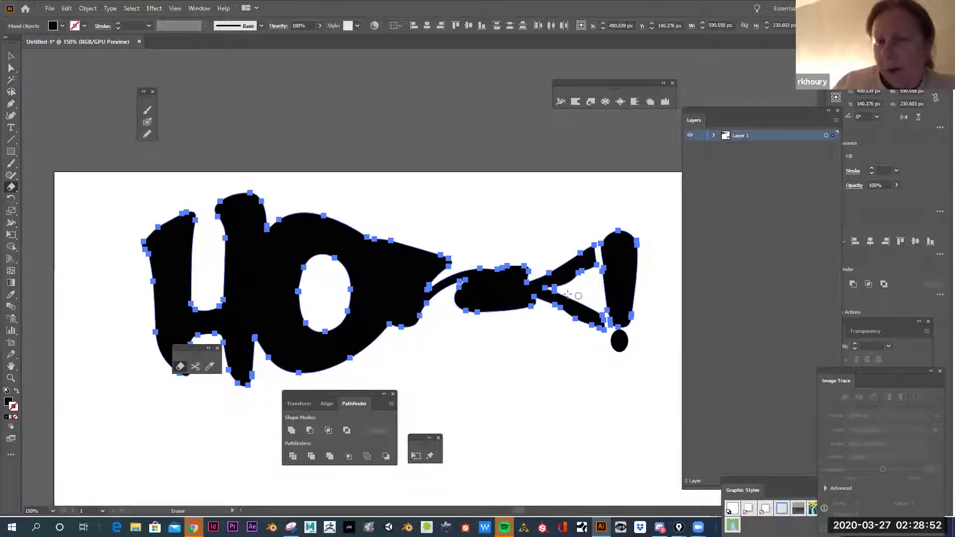
# Move the exclamation mark's stroke and dot together diagonally down and away from the K, then clear the selection
pyautogui.press('v')
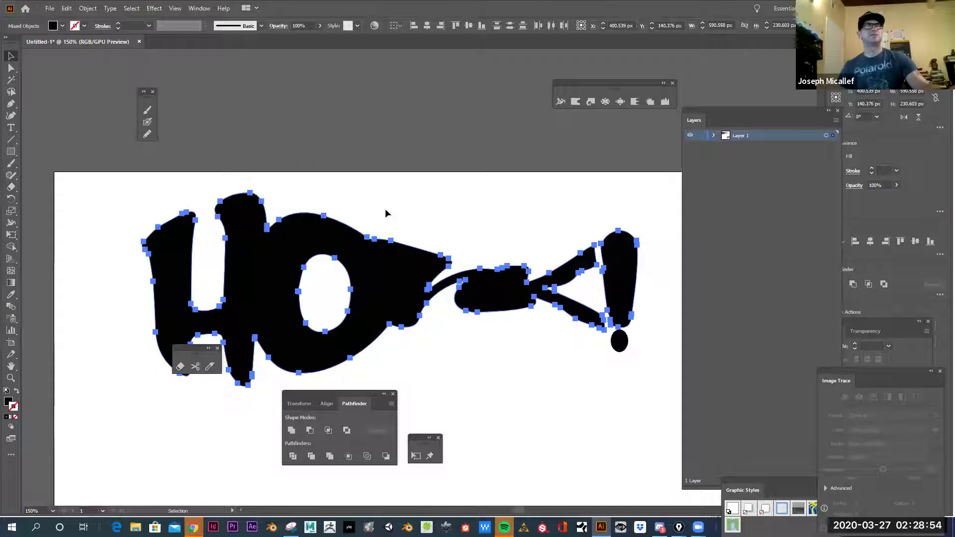
pyautogui.click(568, 379)
pyautogui.click(617, 281)
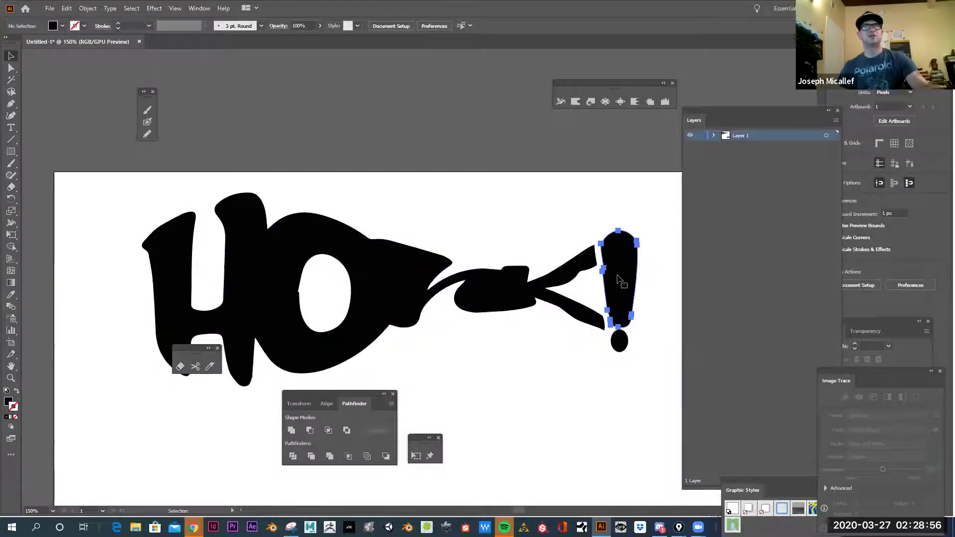
pyautogui.keyDown('shift'); pyautogui.click(622, 344); pyautogui.keyUp('shift')
pyautogui.moveTo(623, 345); pyautogui.dragTo(644, 378)
pyautogui.click(618, 435)
pyautogui.click(639, 319)
pyautogui.click(640, 373)
pyautogui.click(637, 341)
pyautogui.click(659, 404)
# Group the exclamation mark's dot and stroke
pyautogui.click(640, 371)
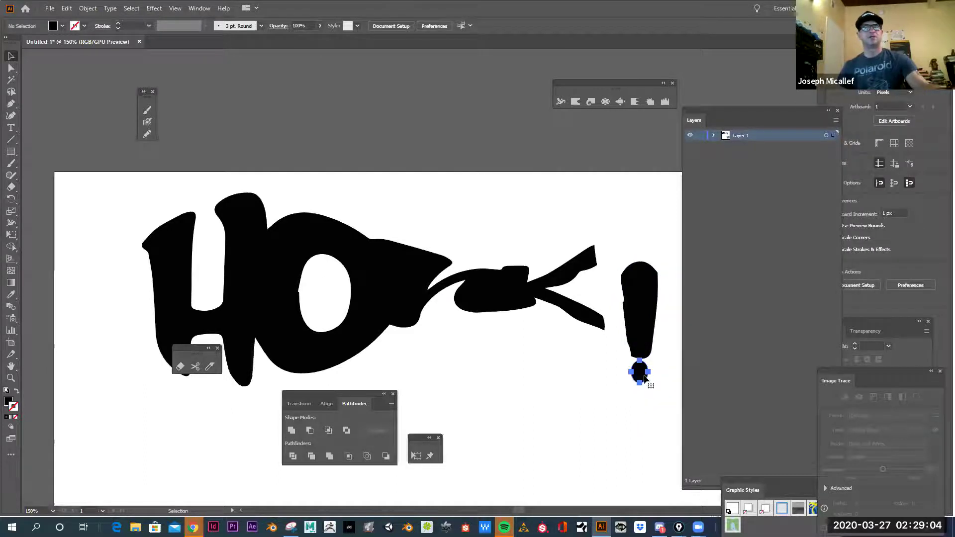
pyautogui.keyDown('shift'); pyautogui.click(653, 349); pyautogui.keyUp('shift')
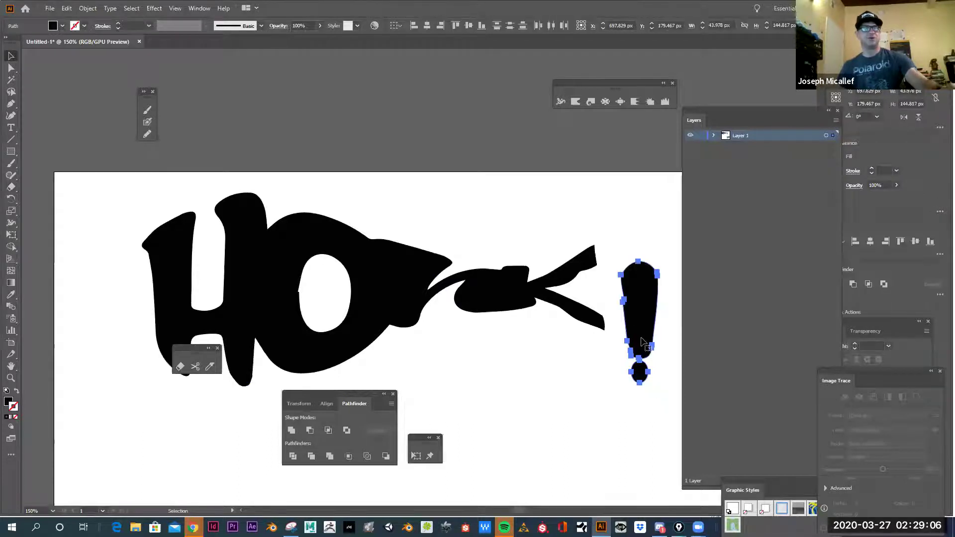
pyautogui.hotkey('ctrl', 'g')
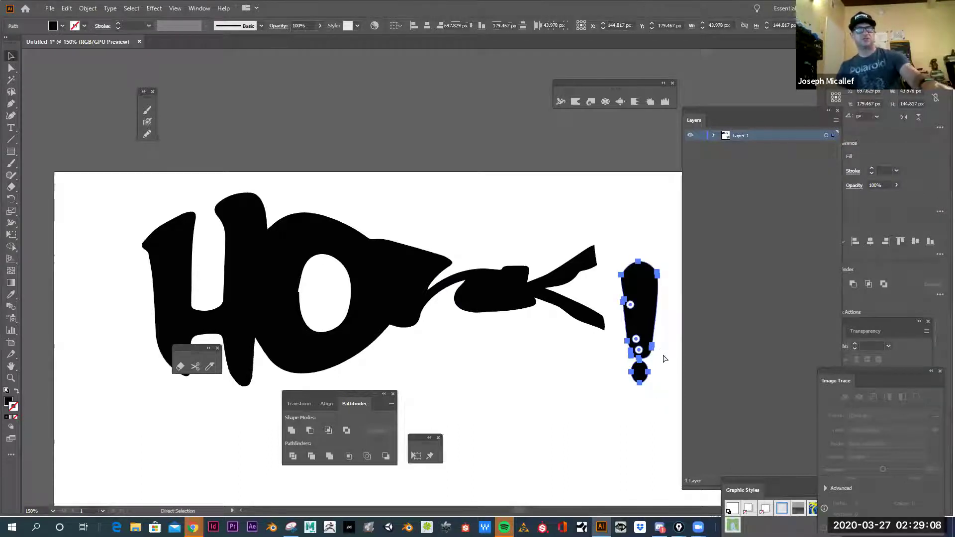
# Move the exclamation mark group back beside the K and rotate it around its dot to about 341° so it leans right
pyautogui.moveTo(615, 372); pyautogui.dragTo(612, 358)
pyautogui.press('r')
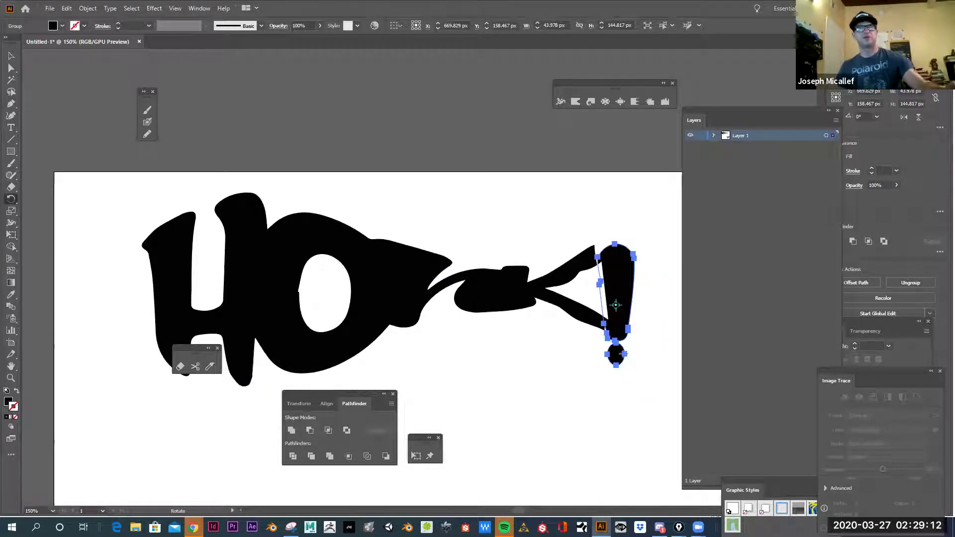
pyautogui.click(615, 355)
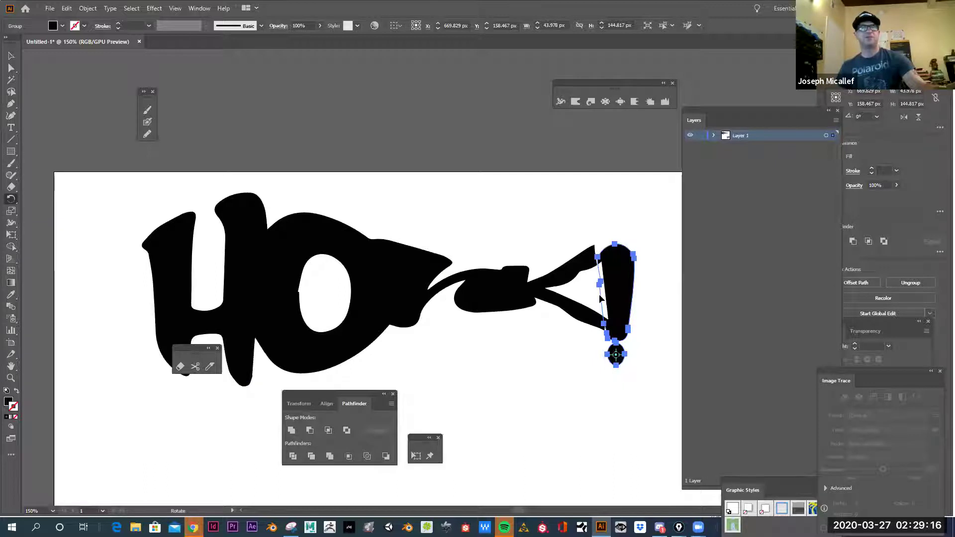
pyautogui.moveTo(644, 276); pyautogui.dragTo(662, 294)
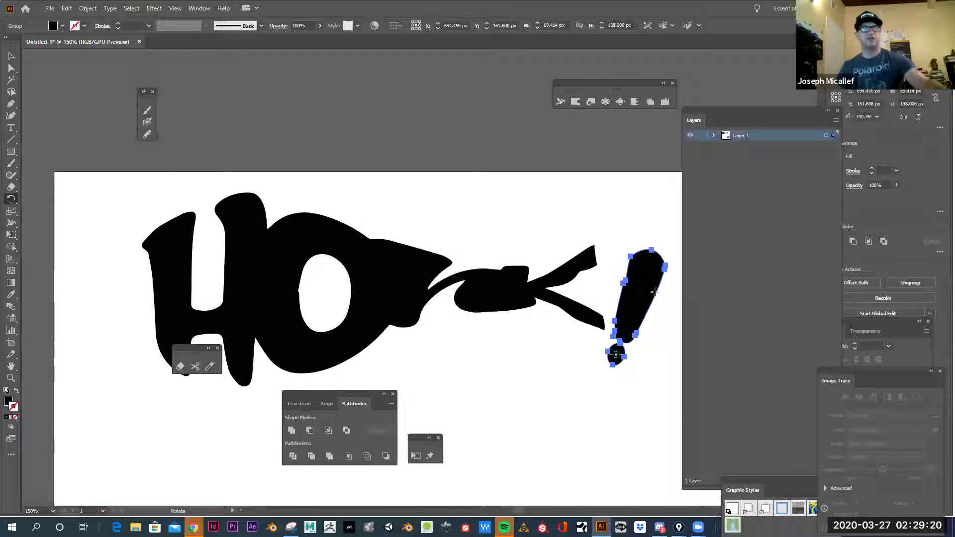
# Enlarge the exclamation mark with Free Transform to about 112 x 222 px and shift it slightly down and right
pyautogui.press('e')
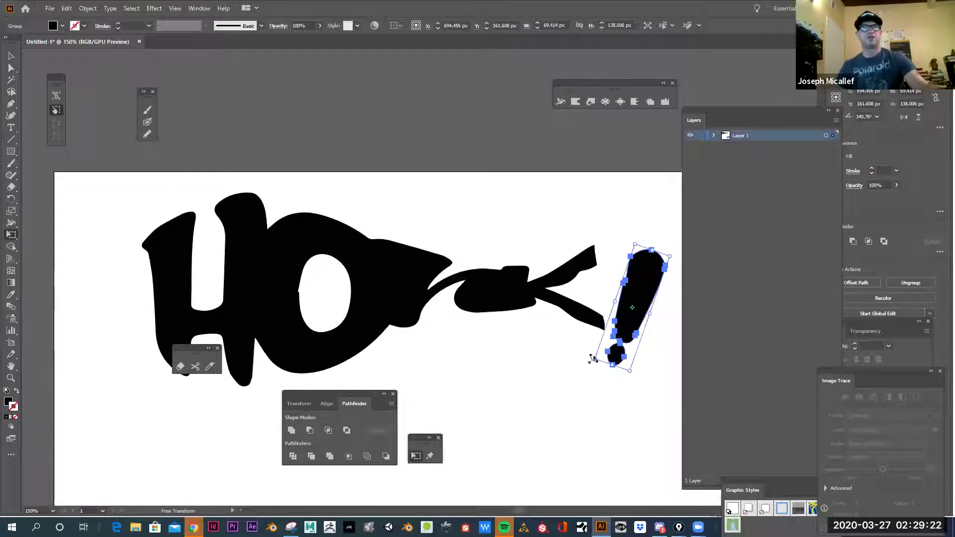
pyautogui.moveTo(585, 368); pyautogui.dragTo(609, 298)
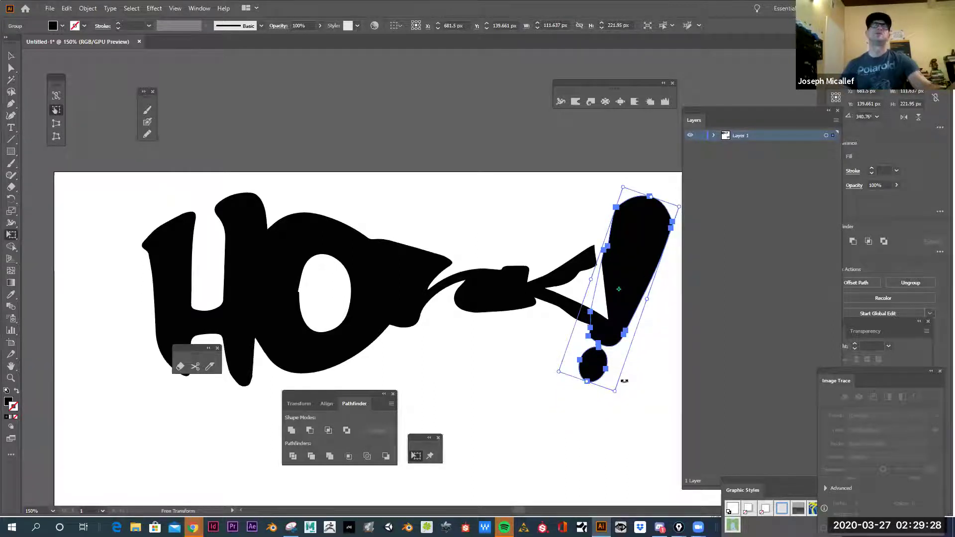
pyautogui.moveTo(621, 307); pyautogui.dragTo(634, 318)
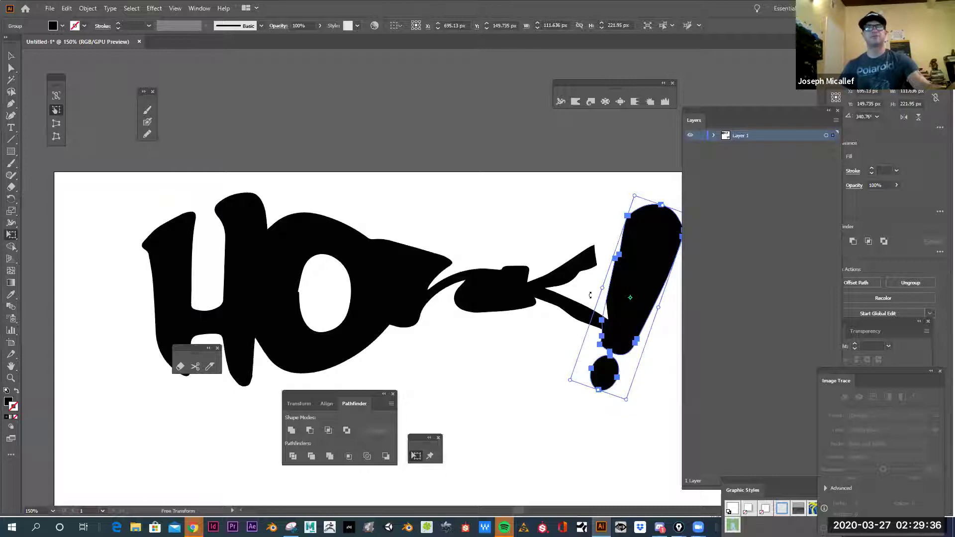
# Delete the white triangular shape between the K's arms and the exclamation mark
pyautogui.press('a')
pyautogui.click(566, 318)
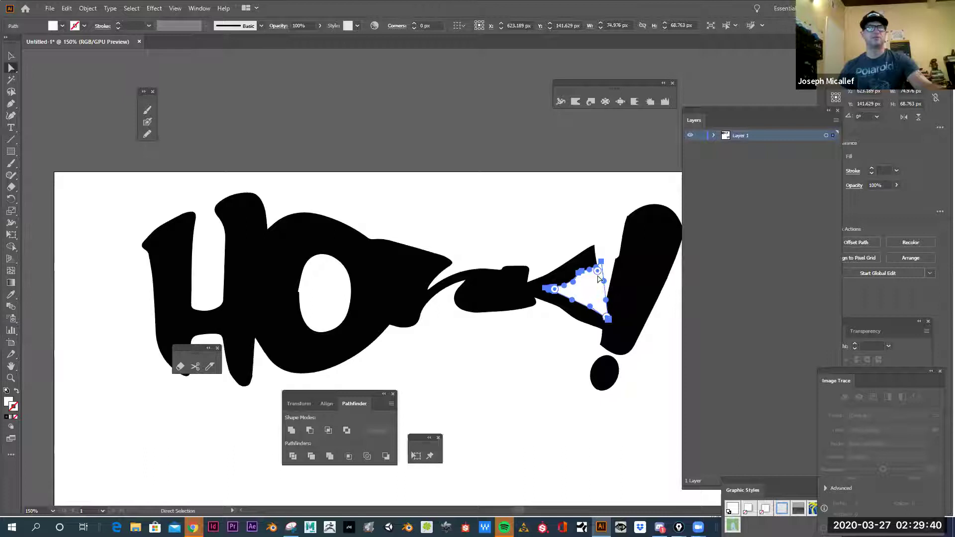
pyautogui.moveTo(597, 270); pyautogui.dragTo(615, 288)
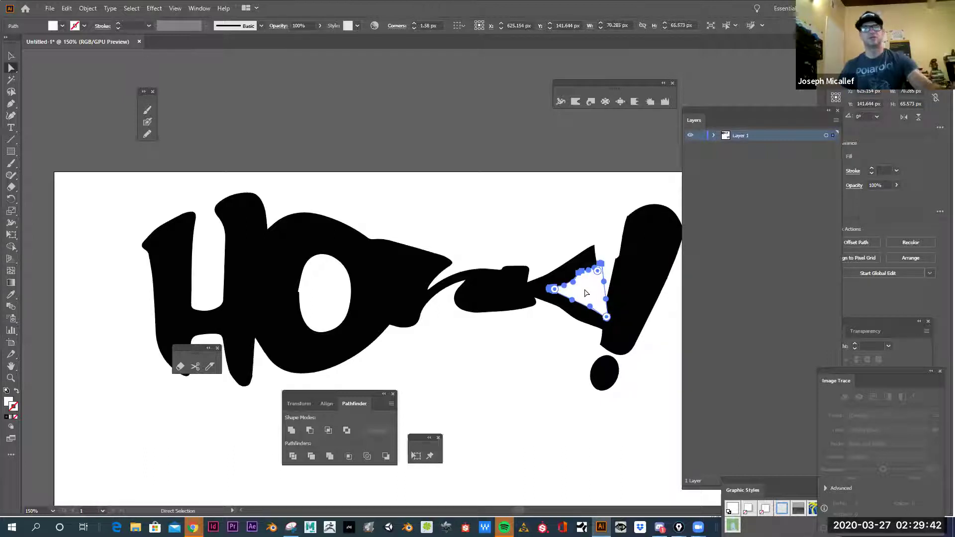
pyautogui.press('Delete')
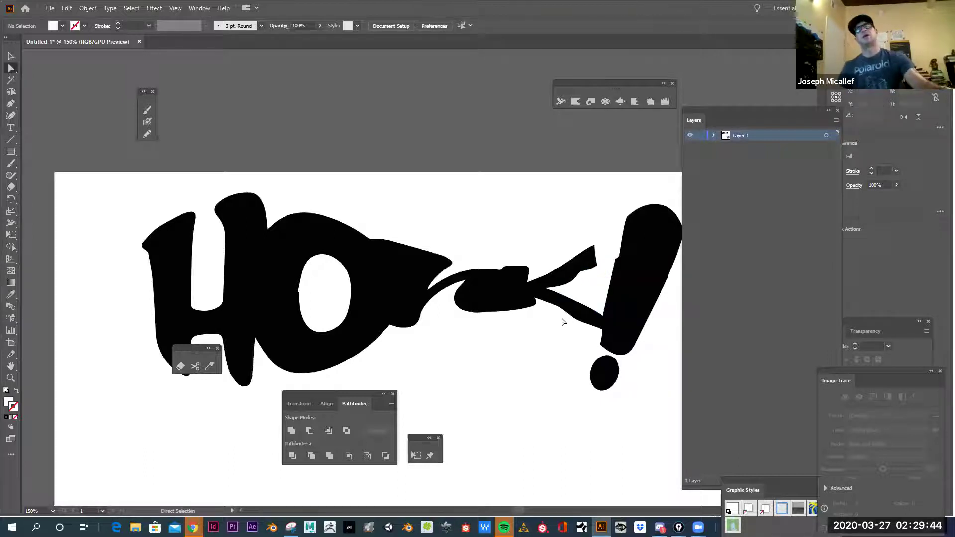
# Erase narrow gaps through the top lettering to separate the N from the K and the O from the N
pyautogui.hotkey('ctrl', '-')
pyautogui.hotkey('ctrl', '-')
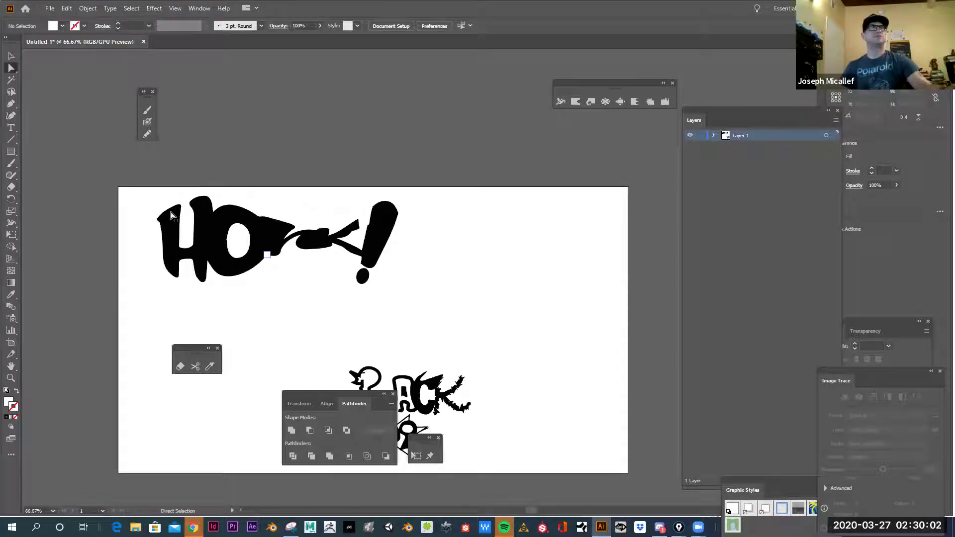
pyautogui.hotkey('ctrl', 'space')
pyautogui.click(214, 202)
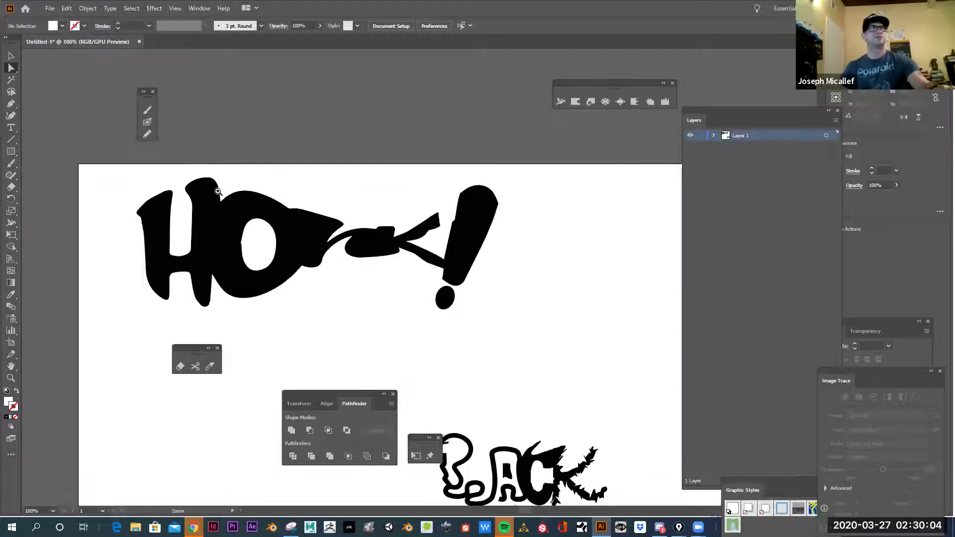
pyautogui.click(212, 204)
pyautogui.hotkey('shift', 'e')
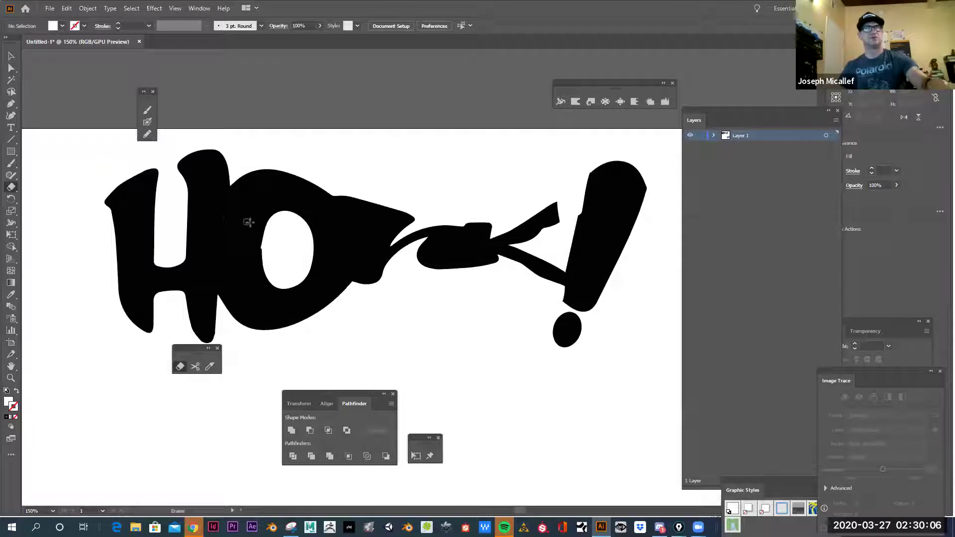
pyautogui.moveTo(461, 226); pyautogui.dragTo(467, 273)
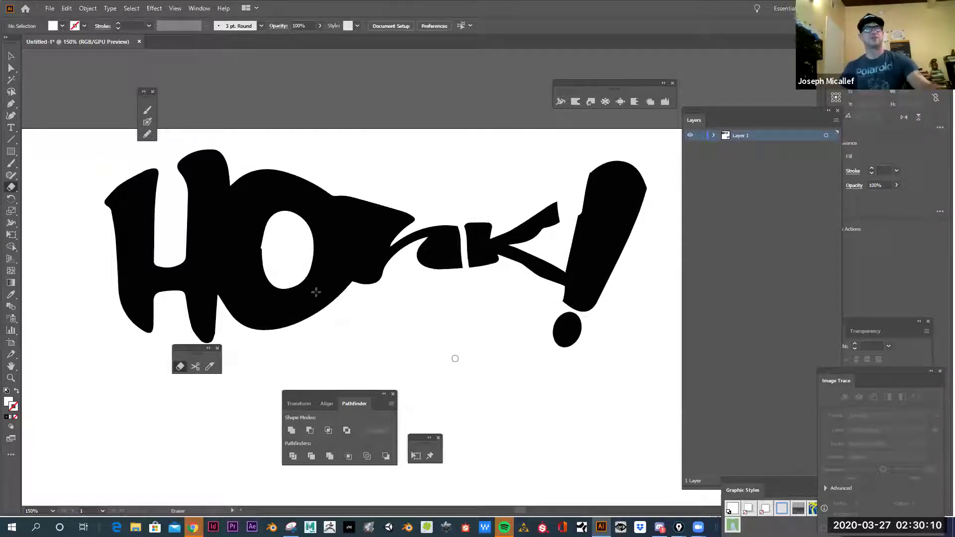
pyautogui.moveTo(331, 195)
pyautogui.mouseDown()
pyautogui.moveTo(361, 253)
pyautogui.moveTo(363, 287)
pyautogui.mouseUp()
pyautogui.hotkey('ctrl', 'z')
pyautogui.moveTo(335, 197); pyautogui.dragTo(354, 276)
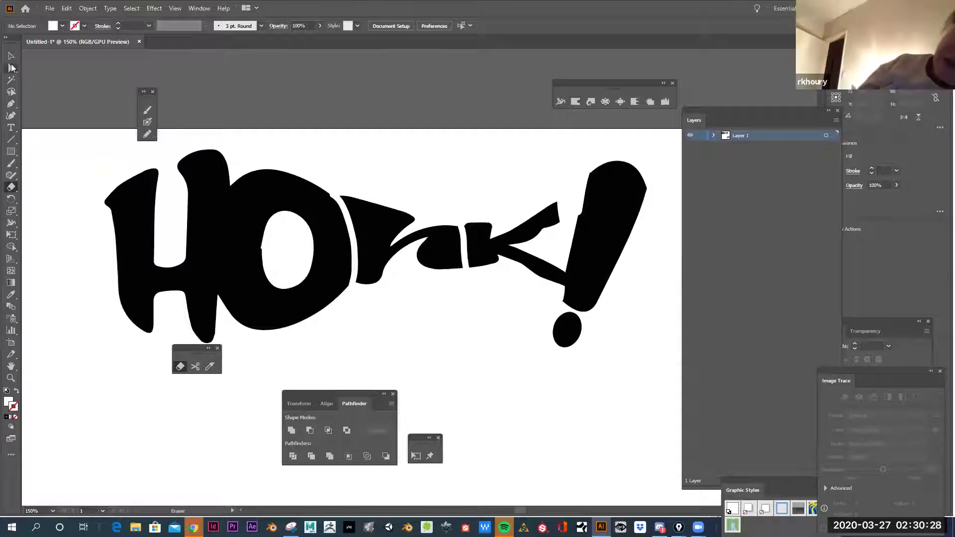
# Check the separated N shape as its own path, then examine the middle and bottom words up close
pyautogui.press('a')
pyautogui.click(384, 268)
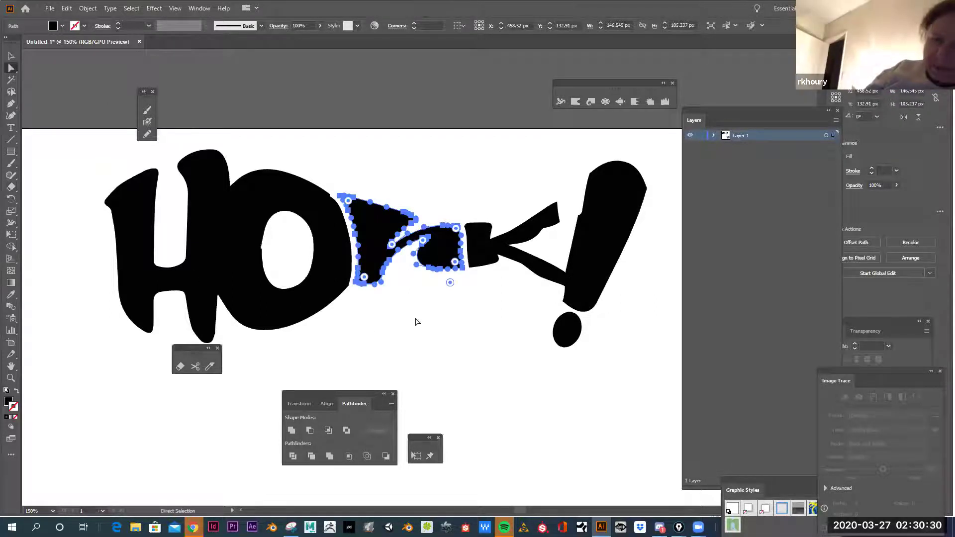
pyautogui.click(420, 283)
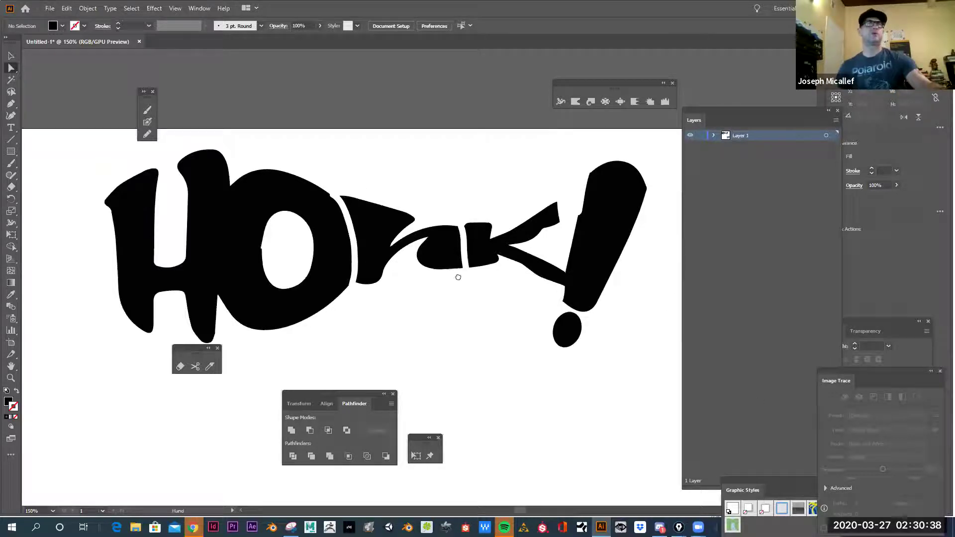
pyautogui.scroll(-10, 454, 275)
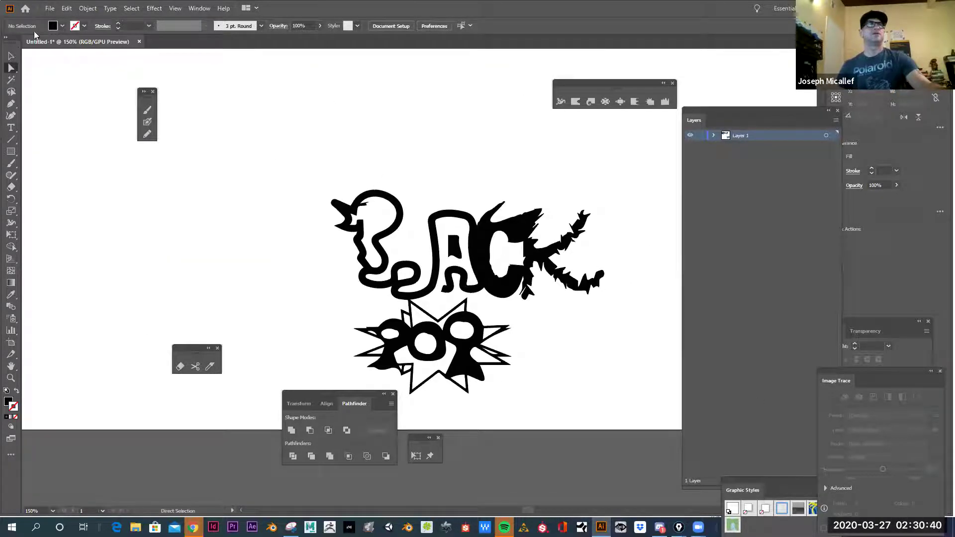
pyautogui.click(14, 56)
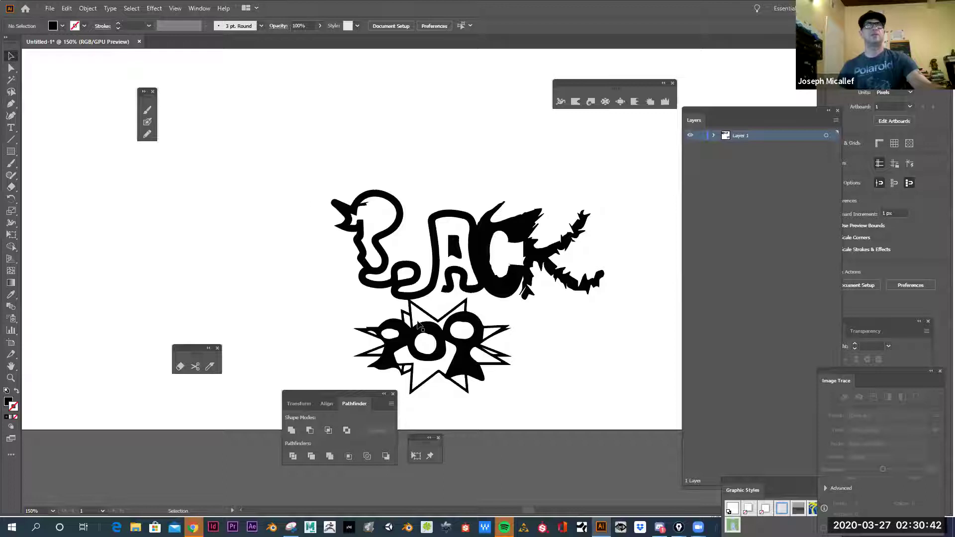
pyautogui.scroll(3, 422, 326)
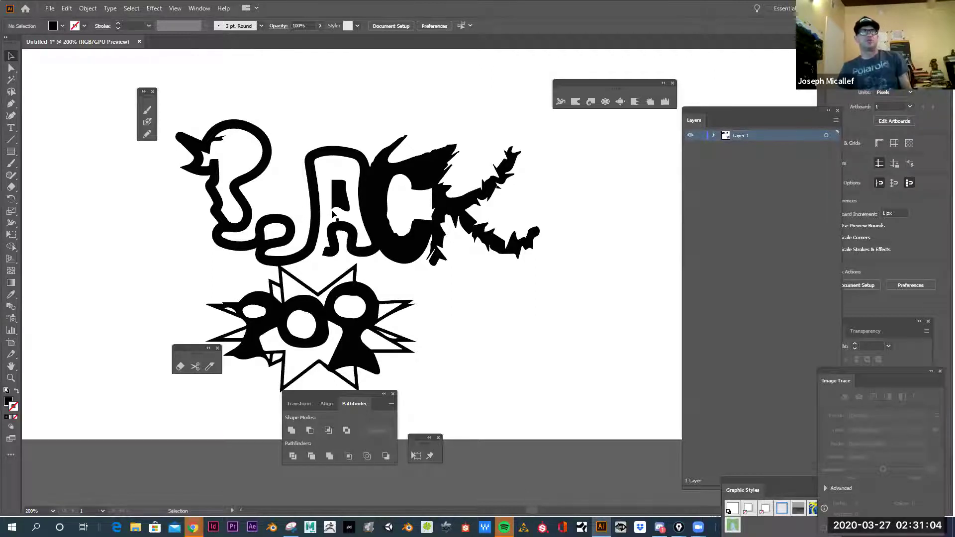
# Switch to Chrome and search Google Images for "wing" in a new tab
pyautogui.hotkey('alt', 'Tab')
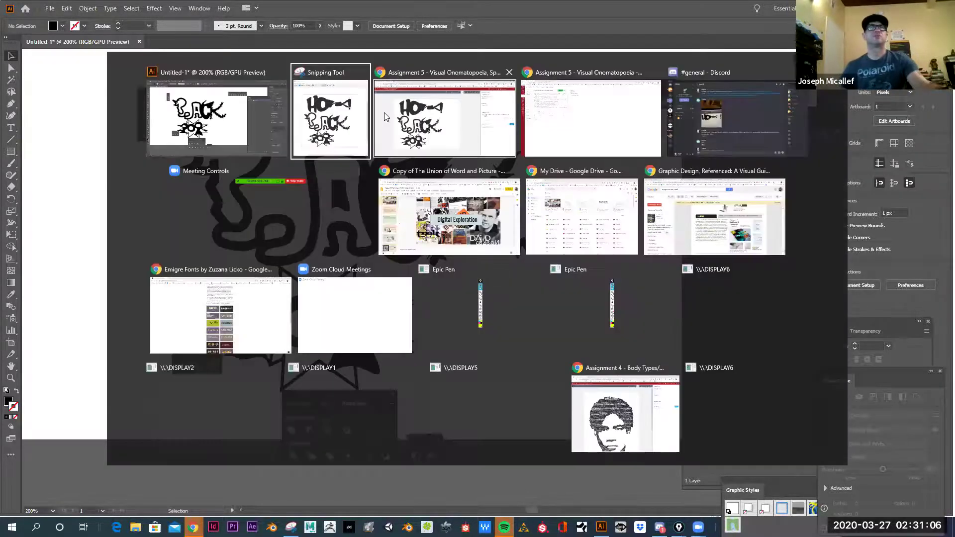
pyautogui.click(133, 7)
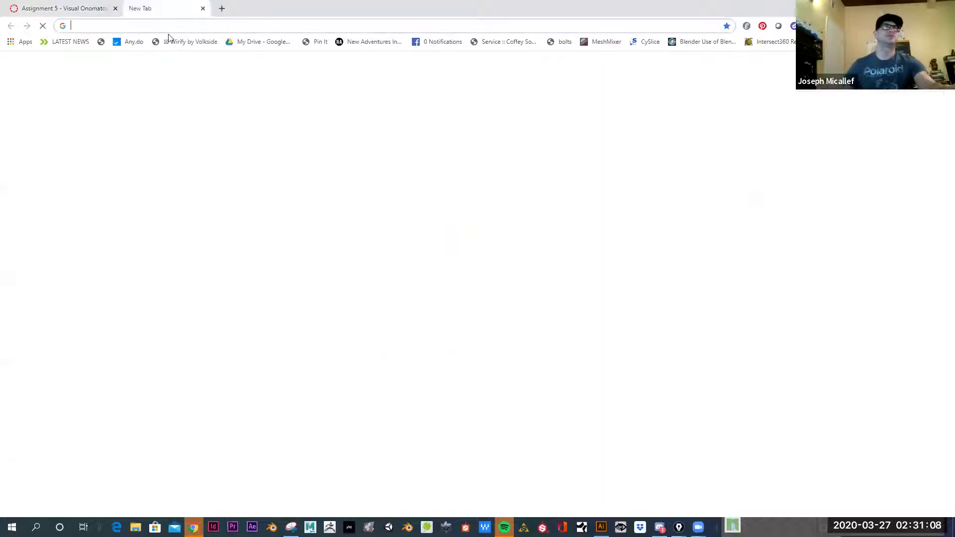
pyautogui.write('wing')
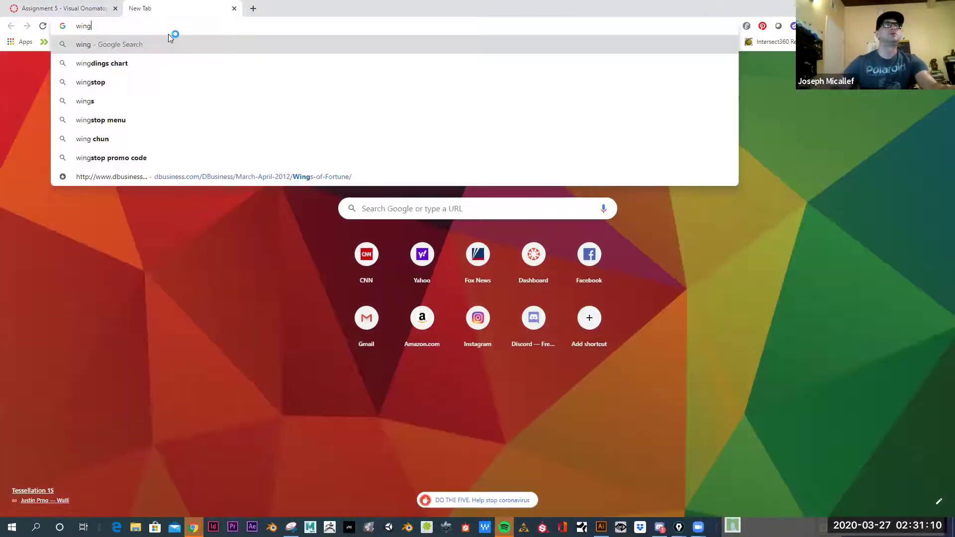
pyautogui.press('Return')
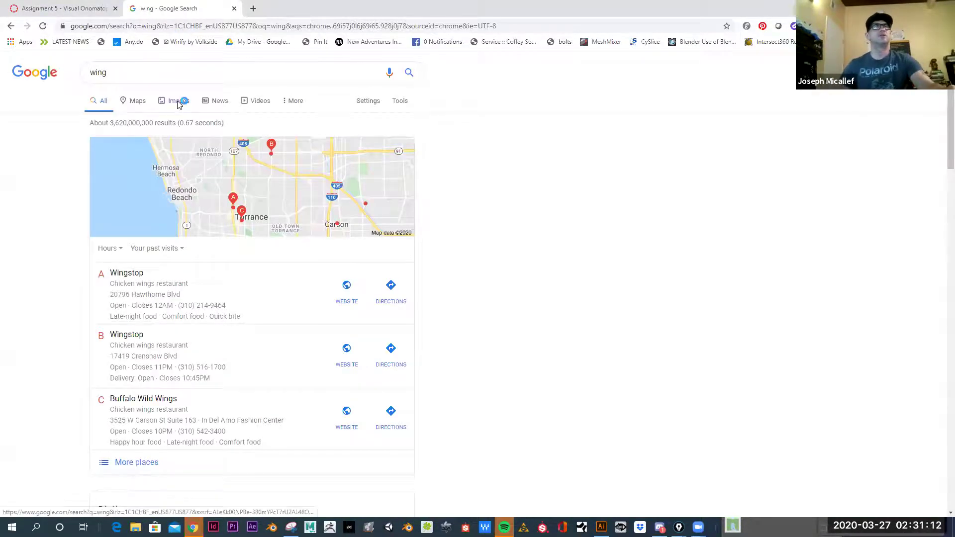
pyautogui.click(178, 100)
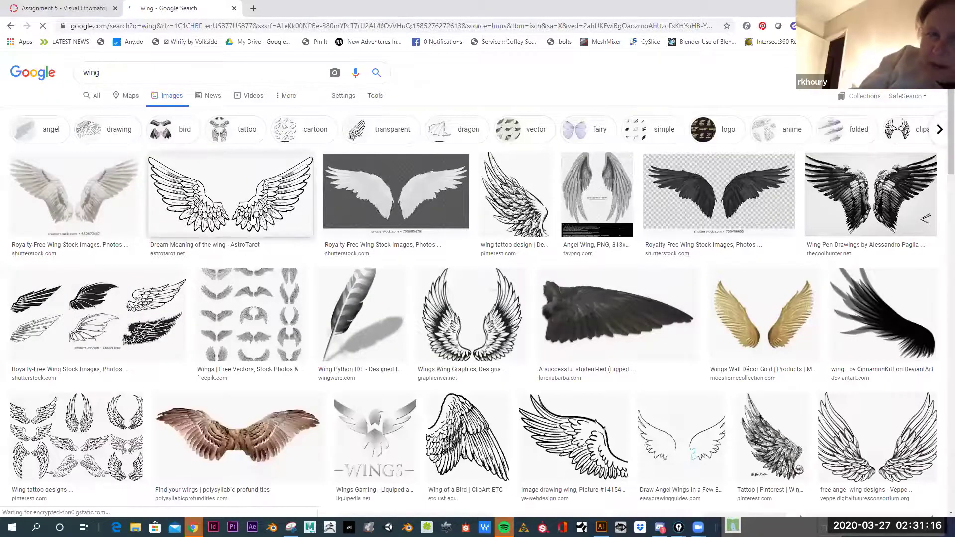
# Copy the black line-art pair of wings from the image results and switch back to Illustrator
pyautogui.click(275, 211)
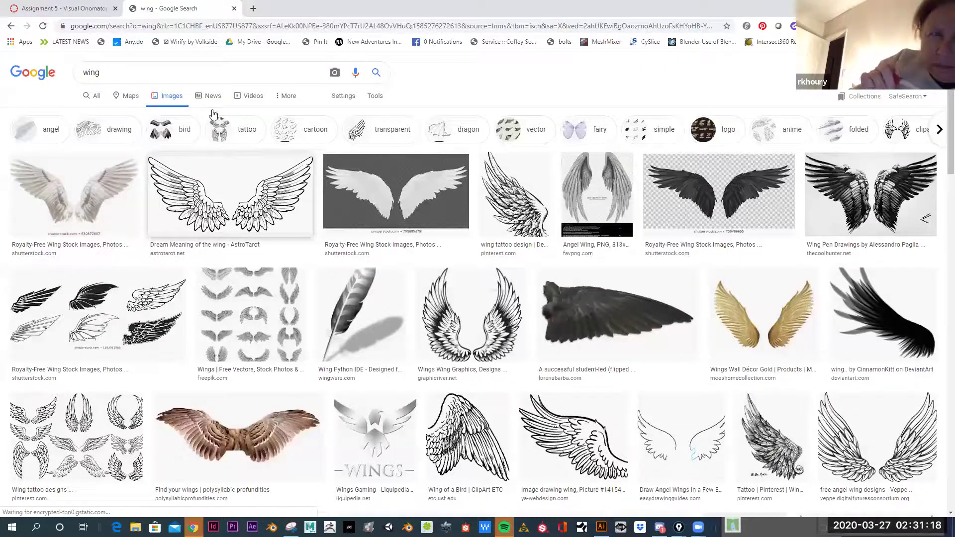
pyautogui.rightClick(259, 108)
pyautogui.click(335, 225)
pyautogui.hotkey('alt', 'Tab')
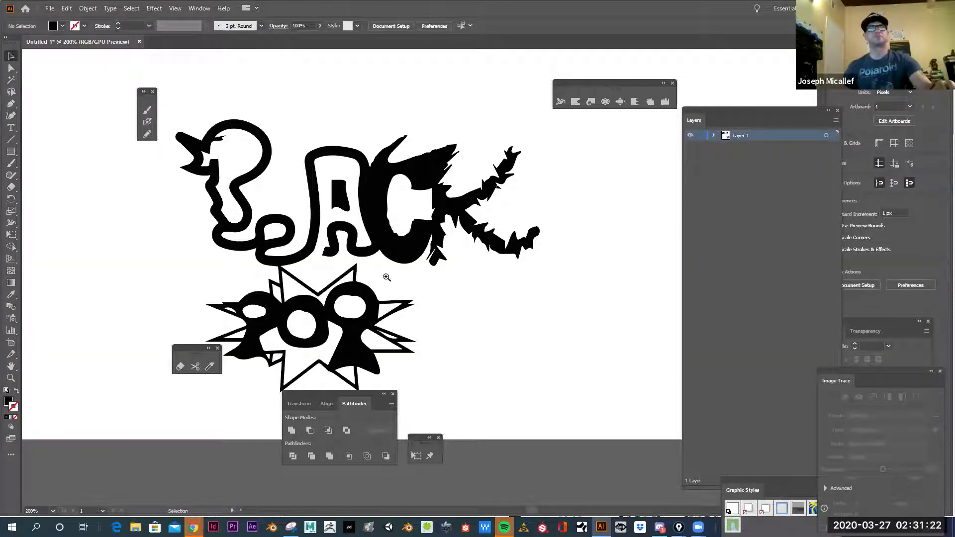
# Draw a closed black shape with straight and curved segments beneath the K using the Pen tool, about 49 by 90 px
pyautogui.click(386, 277)
pyautogui.moveTo(400, 234); pyautogui.dragTo(365, 277)
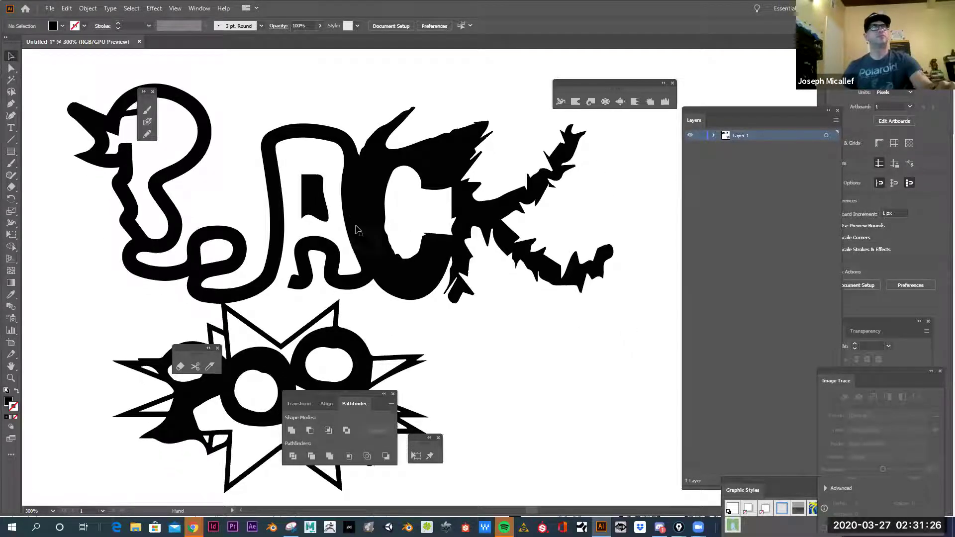
pyautogui.click(11, 104)
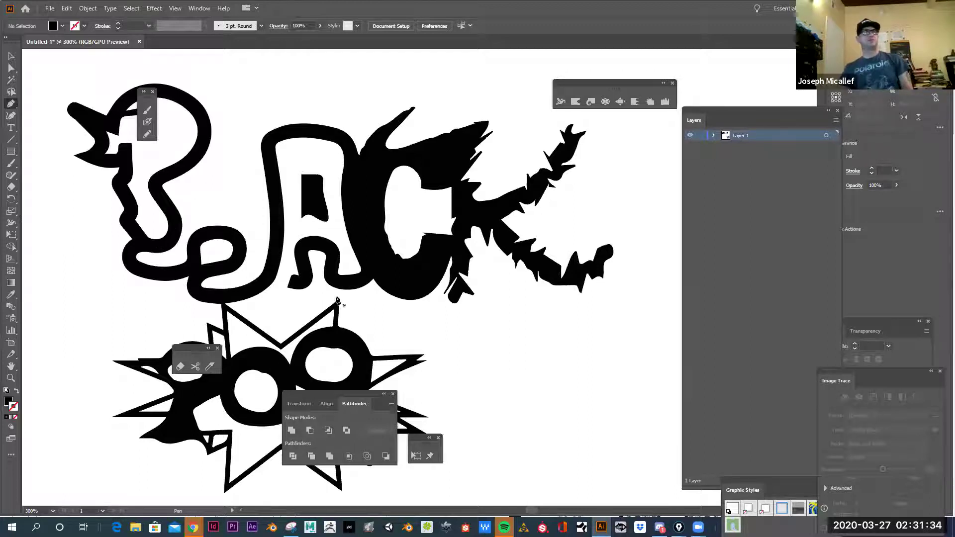
pyautogui.click(548, 343)
pyautogui.click(508, 353)
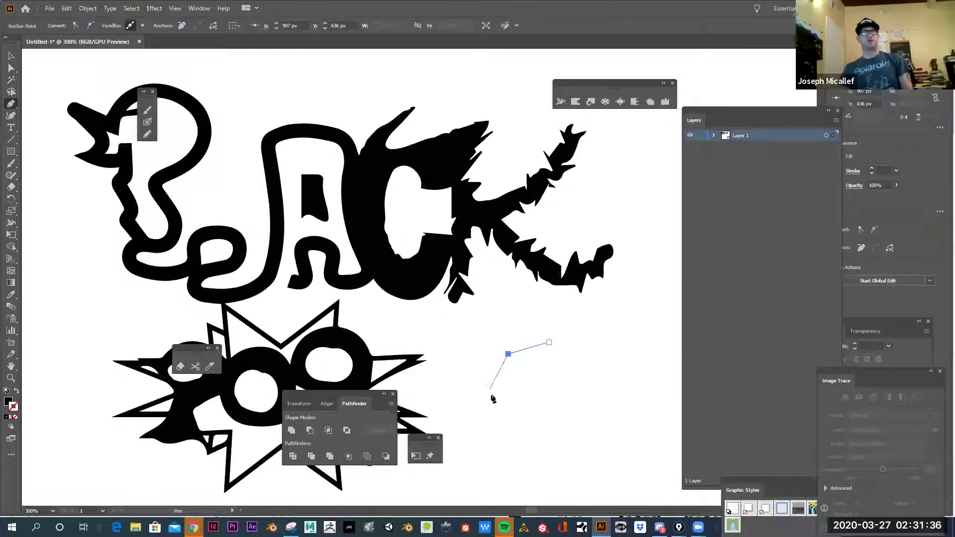
pyautogui.moveTo(498, 386); pyautogui.dragTo(505, 404)
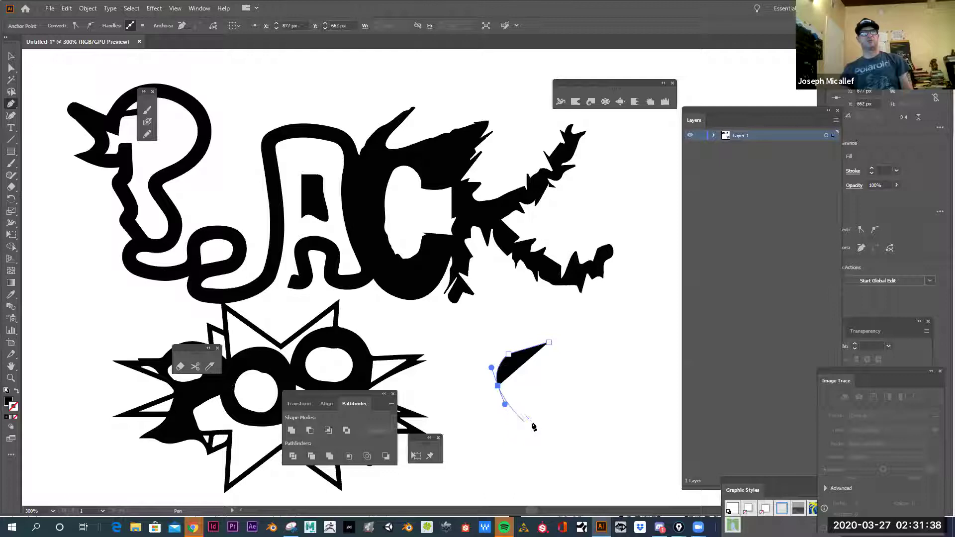
pyautogui.click(534, 423)
pyautogui.click(517, 469)
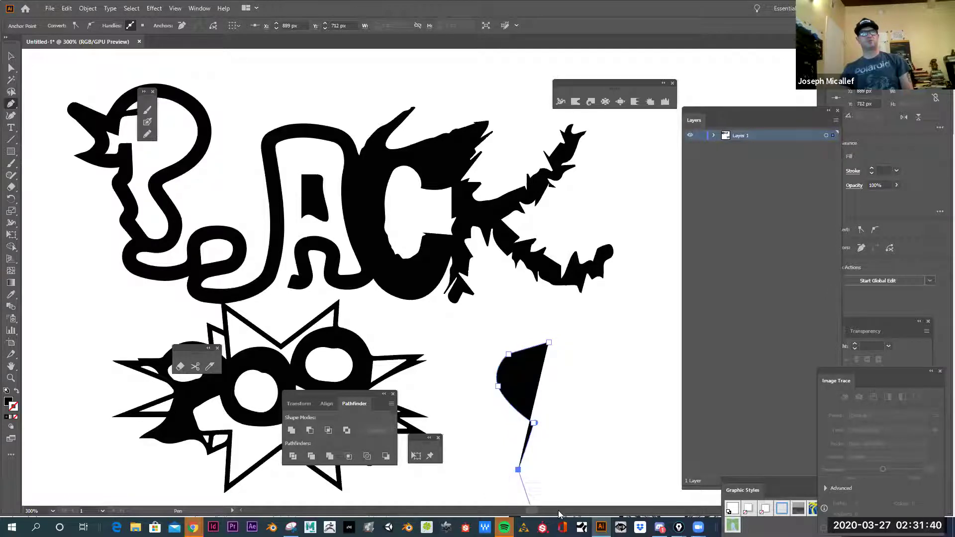
pyautogui.moveTo(559, 486); pyautogui.dragTo(573, 463)
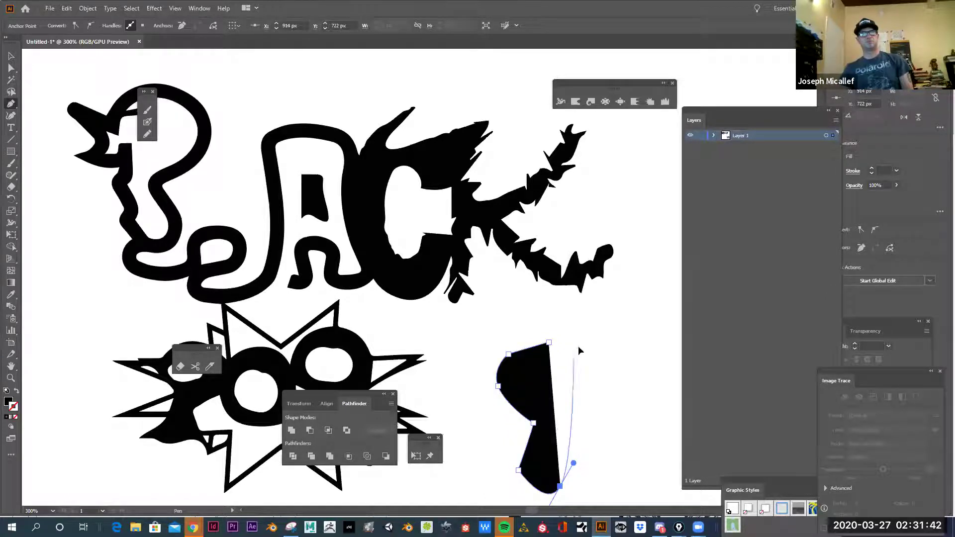
pyautogui.click(579, 347)
pyautogui.click(549, 342)
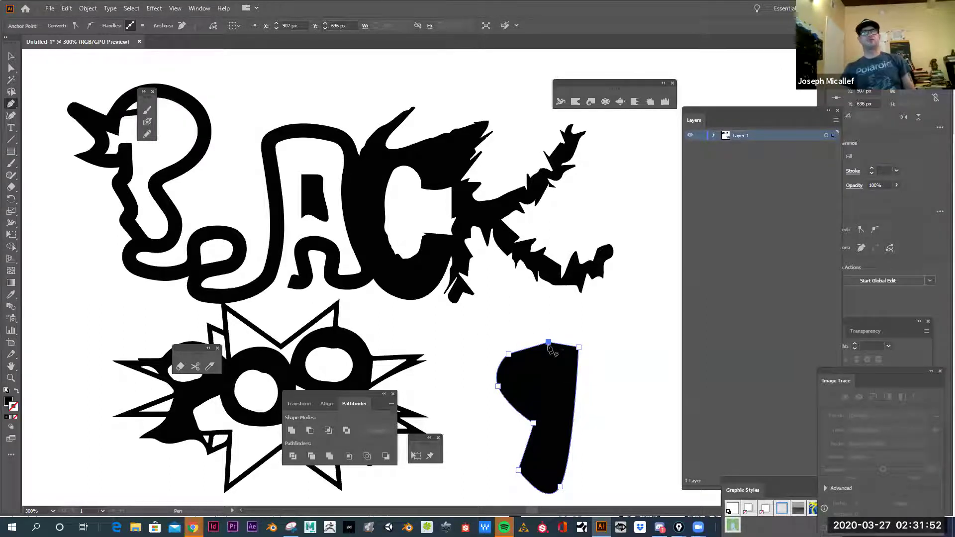
# Delete the freehand black Pen shape beneath the K
pyautogui.click(11, 56)
pyautogui.click(542, 403)
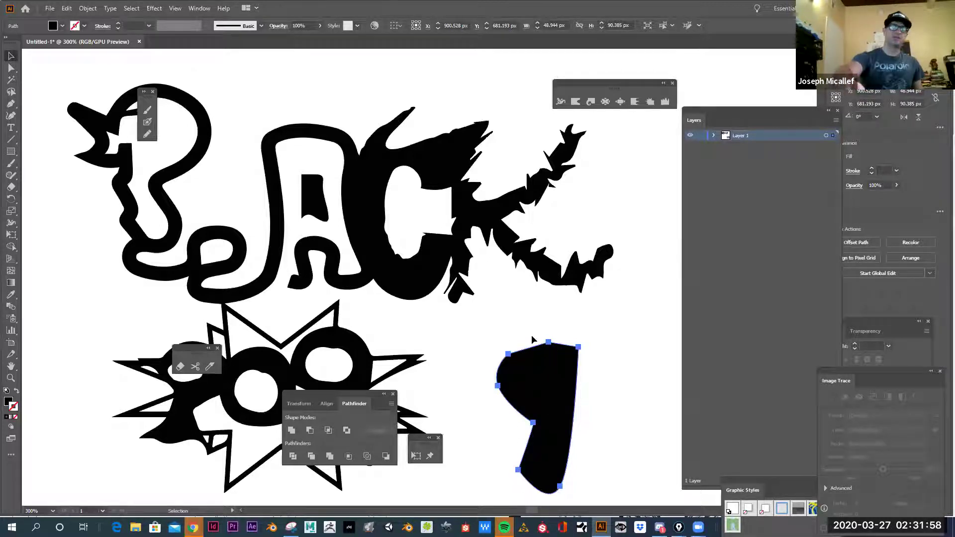
pyautogui.press('Delete')
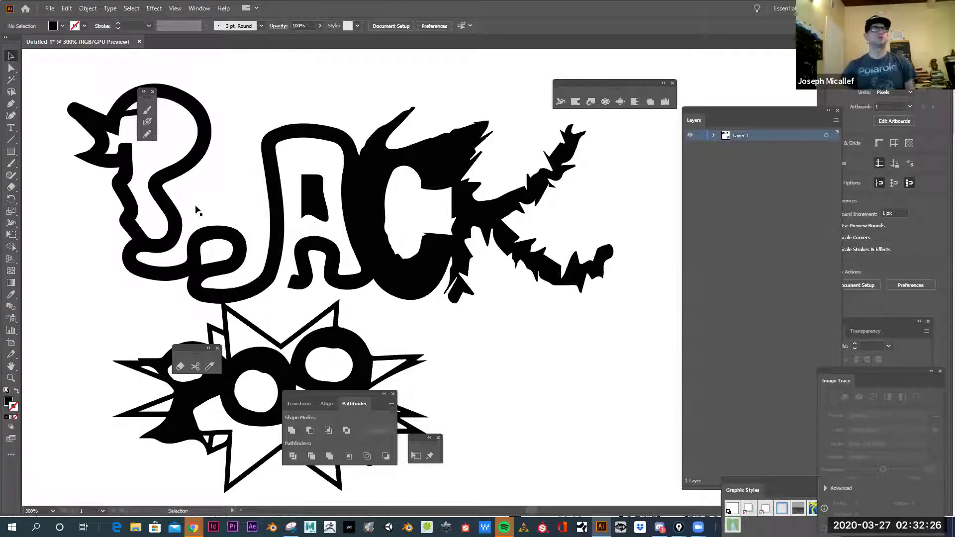
# Erase a gap where the base of the first letter joins the curved tail of the A
pyautogui.hotkey('shift', 'e')
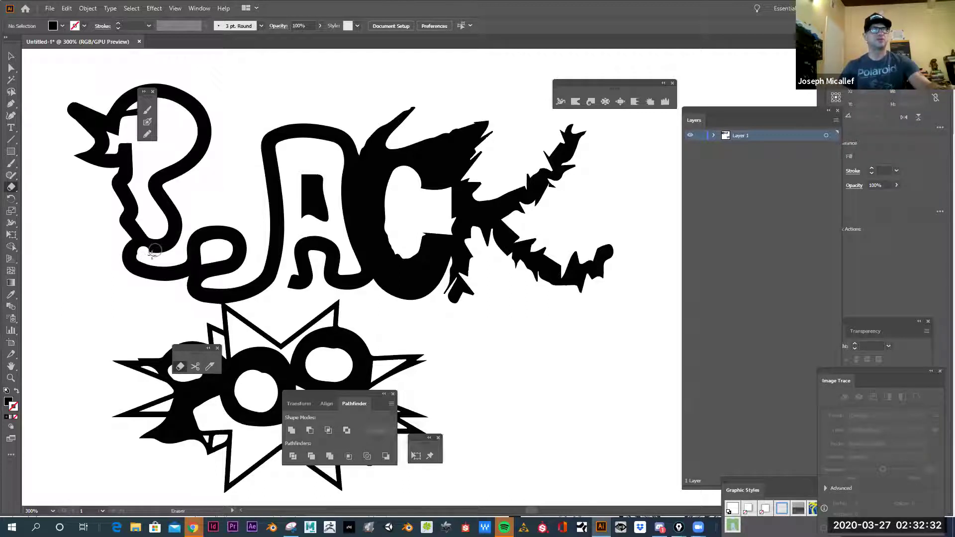
pyautogui.moveTo(142, 253)
pyautogui.mouseDown()
pyautogui.moveTo(118, 235)
pyautogui.moveTo(106, 256)
pyautogui.mouseUp()
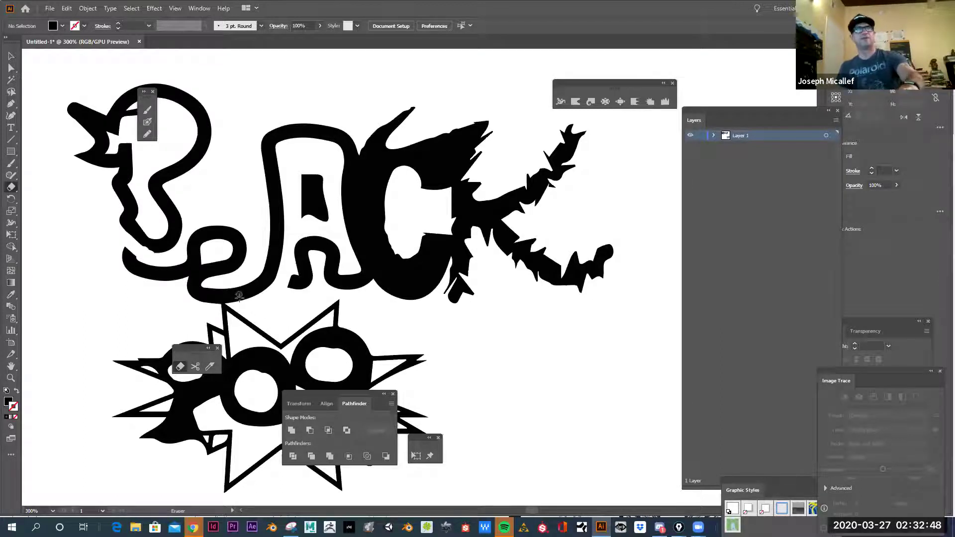
# Enlarge the eraser brush to span several letters, and reduce it again to a very small tip
pyautogui.press(']')
pyautogui.press(']')
pyautogui.press(']')
pyautogui.press(']')
pyautogui.press(']')
pyautogui.press(']')
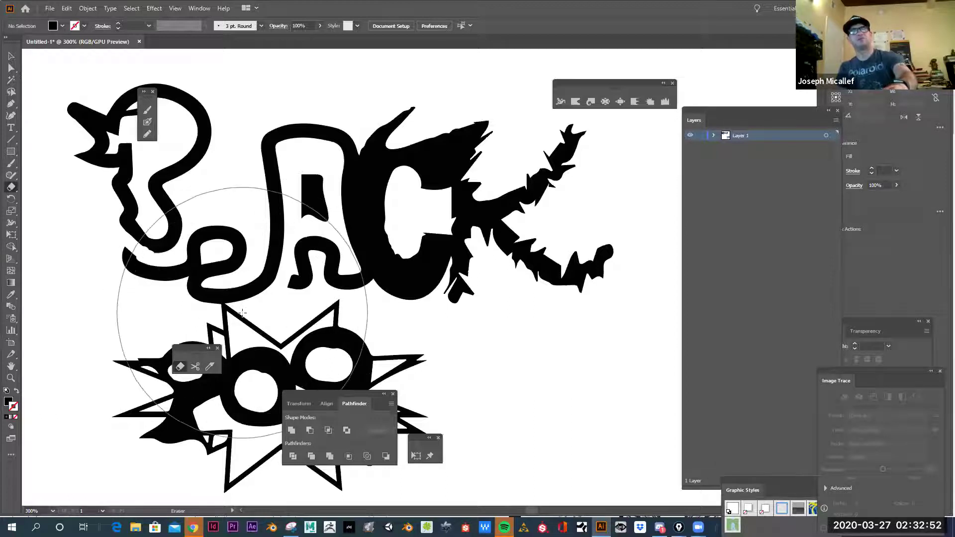
pyautogui.press('[')
pyautogui.press('[')
pyautogui.press('[')
pyautogui.press('[')
pyautogui.press('[')
pyautogui.press('[')
pyautogui.press('[')
pyautogui.press('[')
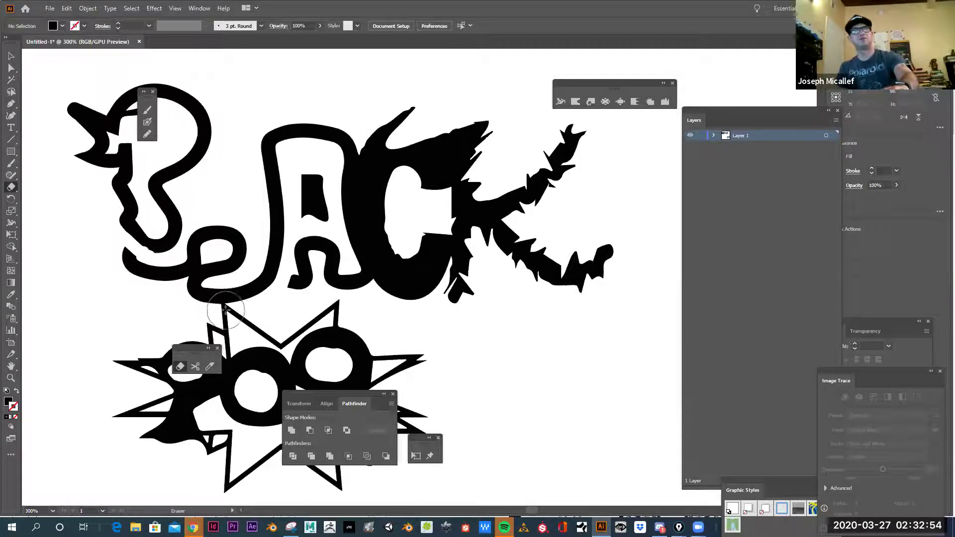
pyautogui.press('[')
pyautogui.press('[')
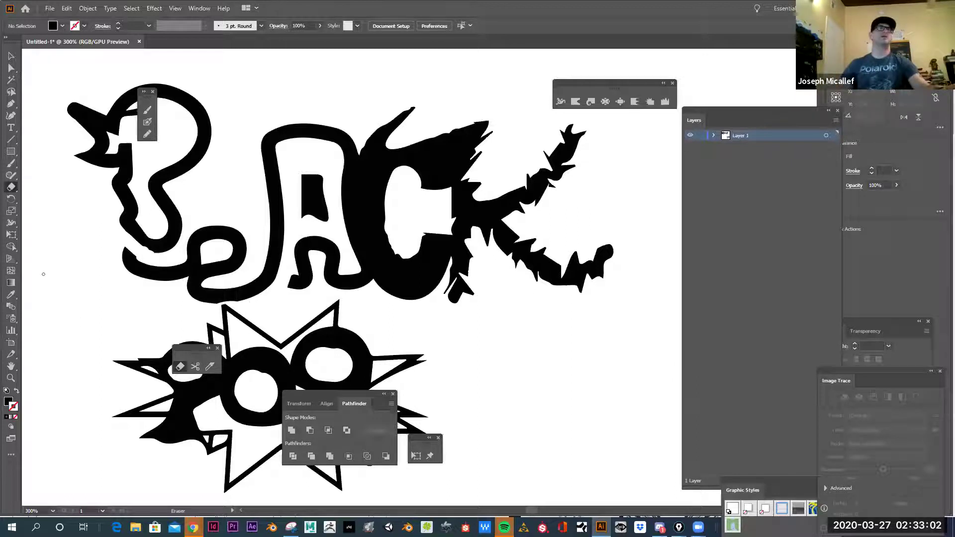
# Move the starburst word down and to the right, clear of the top word, and deselect it
pyautogui.keyDown('alt'); pyautogui.click(360, 349); pyautogui.keyUp('alt')
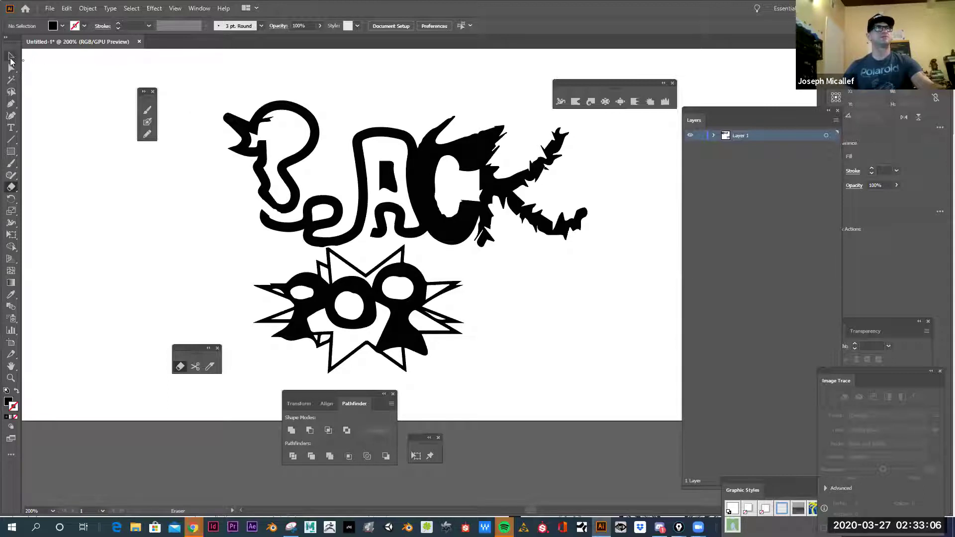
pyautogui.click(11, 56)
pyautogui.moveTo(477, 391)
pyautogui.mouseDown()
pyautogui.moveTo(442, 298)
pyautogui.moveTo(297, 312)
pyautogui.moveTo(482, 348)
pyautogui.moveTo(507, 330)
pyautogui.mouseUp()
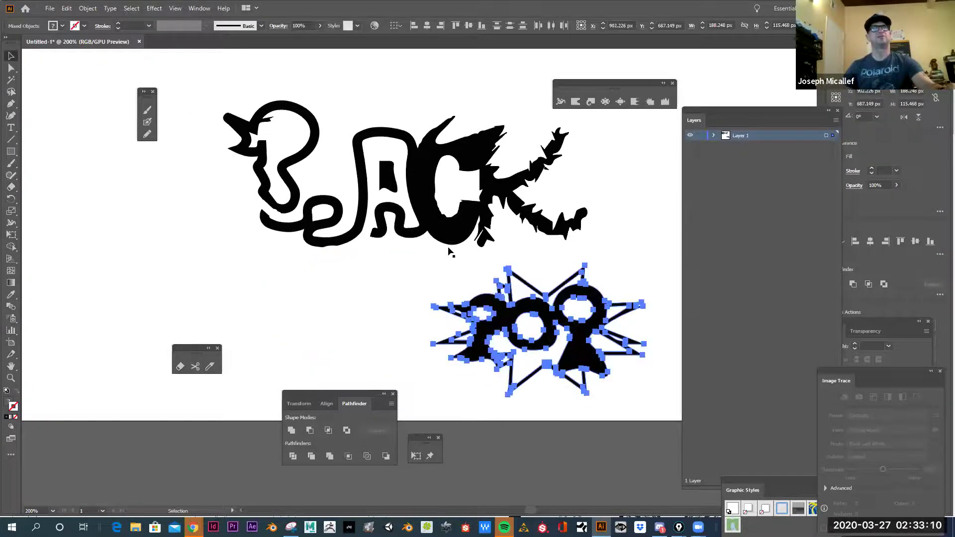
pyautogui.click(416, 214)
pyautogui.click(422, 273)
# Paste the copied wings image and shift it left over the lower part of the top word, leaving it uncropped
pyautogui.hotkey('ctrl', 'v')
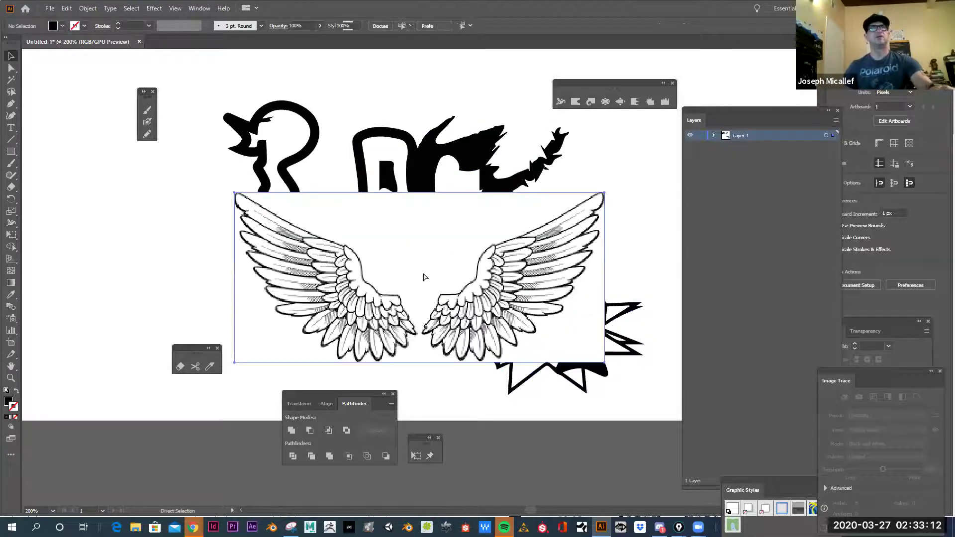
pyautogui.moveTo(470, 313); pyautogui.dragTo(370, 299)
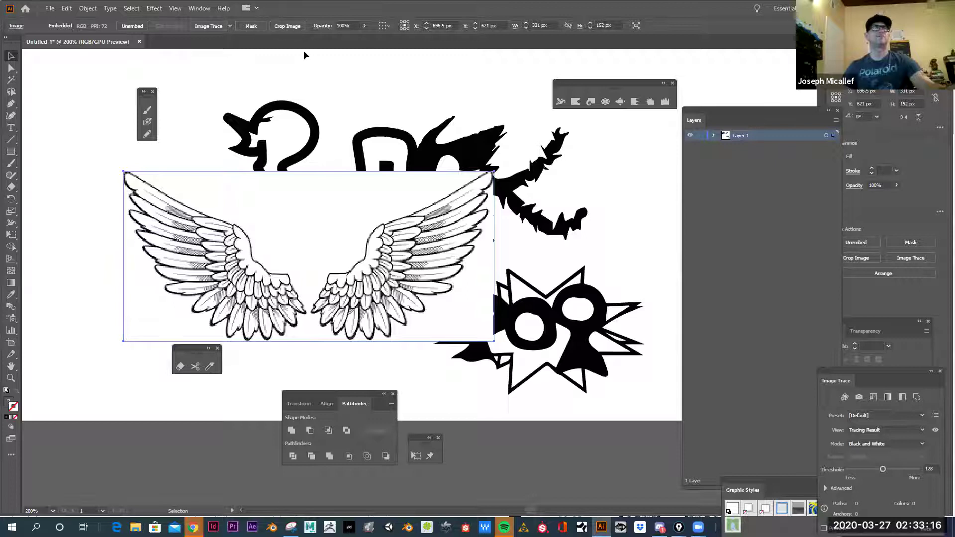
pyautogui.click(287, 26)
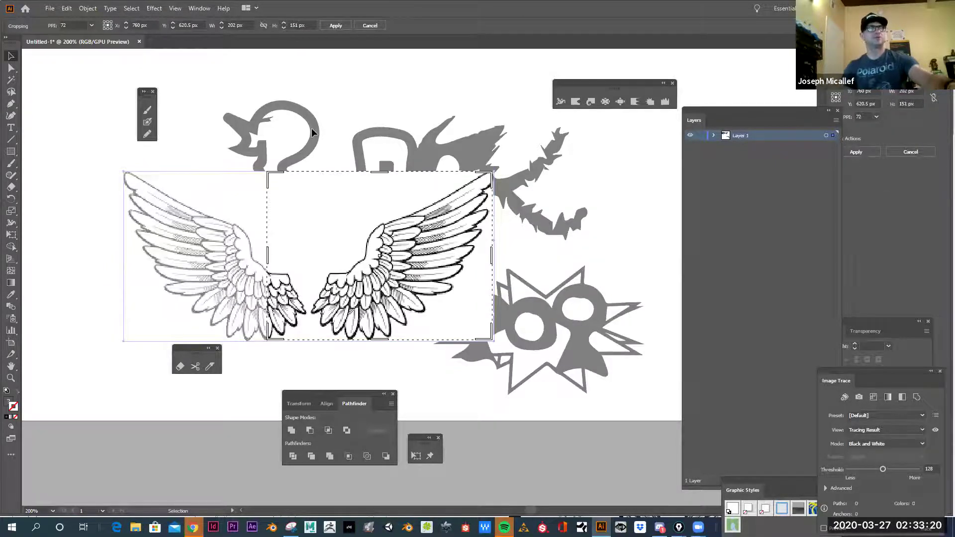
pyautogui.press('Escape')
# Image-trace the wings in black and white with the threshold set to 197
pyautogui.click(205, 22)
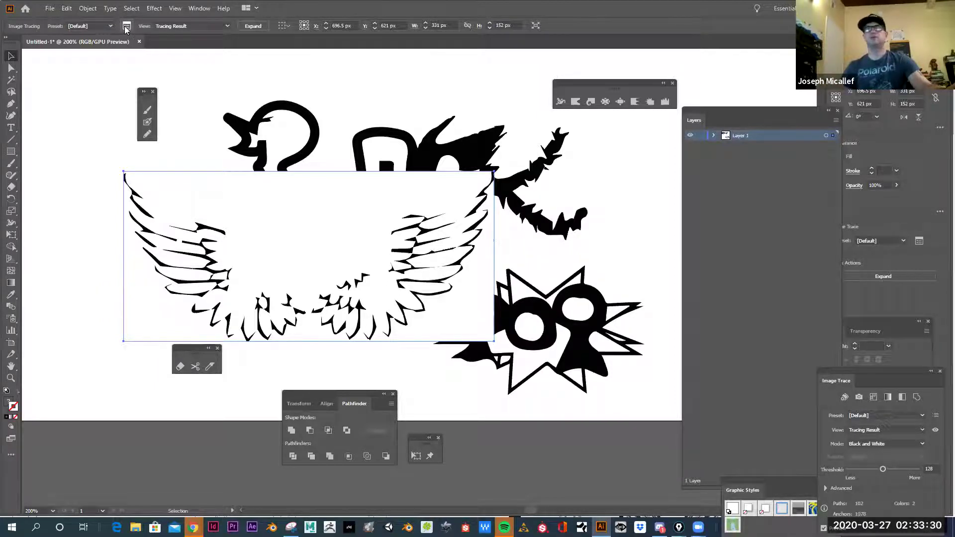
pyautogui.moveTo(836, 381)
pyautogui.mouseDown()
pyautogui.moveTo(655, 251)
pyautogui.moveTo(525, 179)
pyautogui.mouseUp()
pyautogui.moveTo(599, 275); pyautogui.dragTo(594, 276)
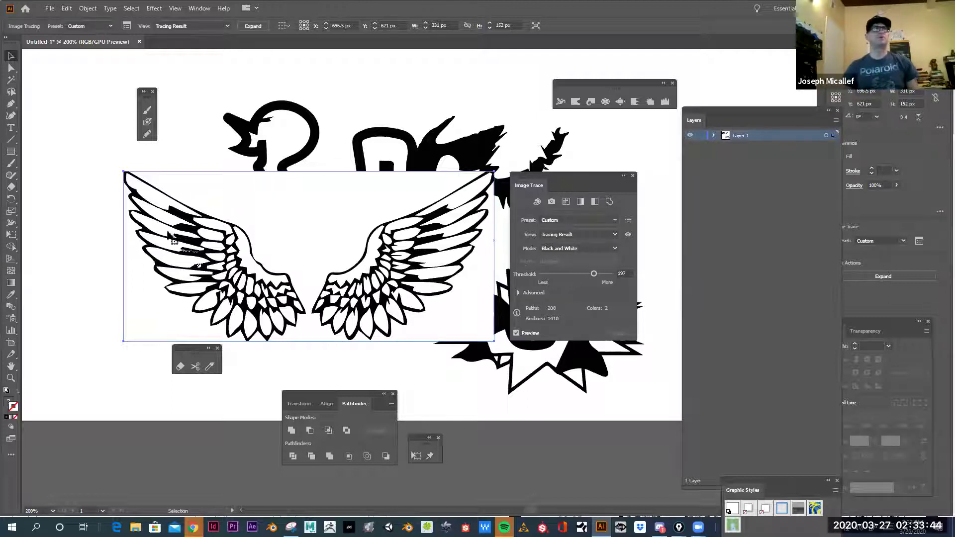
pyautogui.click(11, 68)
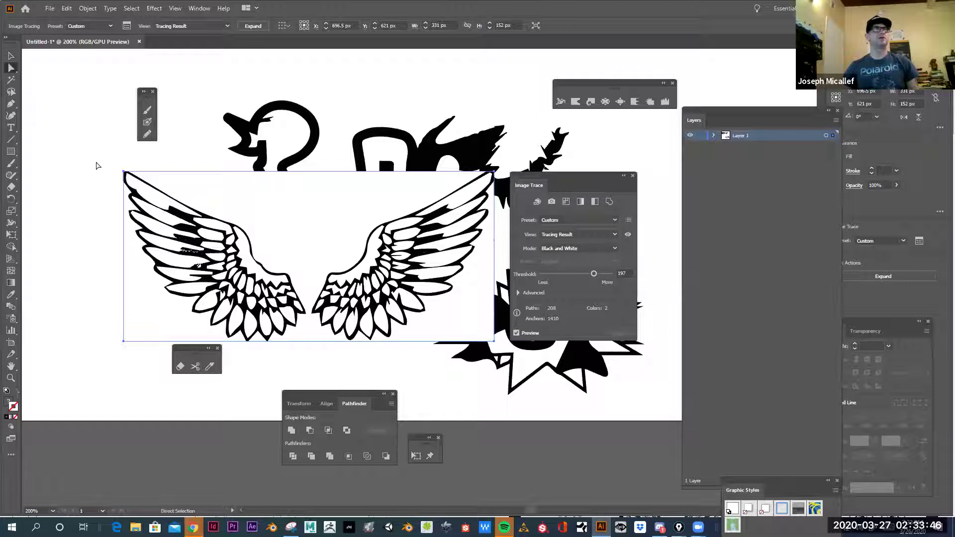
pyautogui.press('Delete')
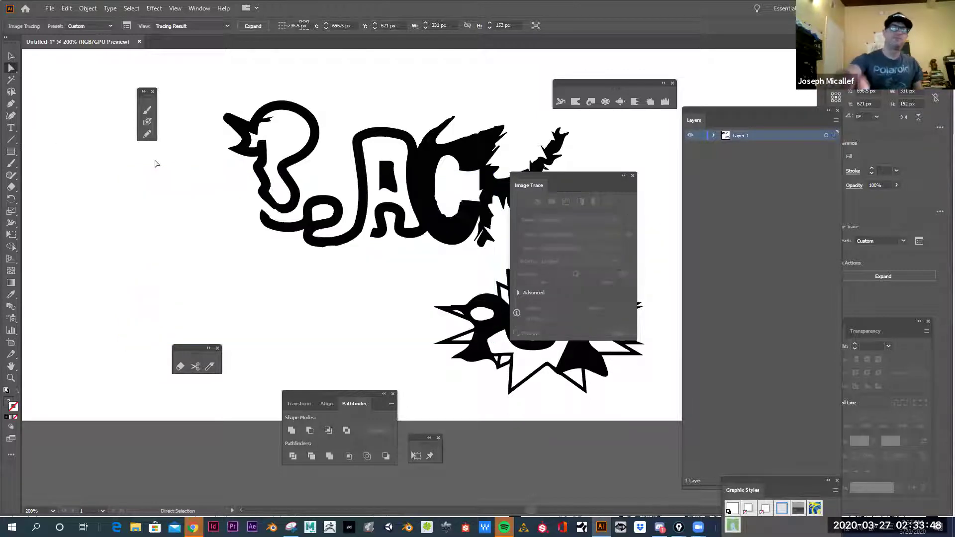
pyautogui.hotkey('ctrl', 'z')
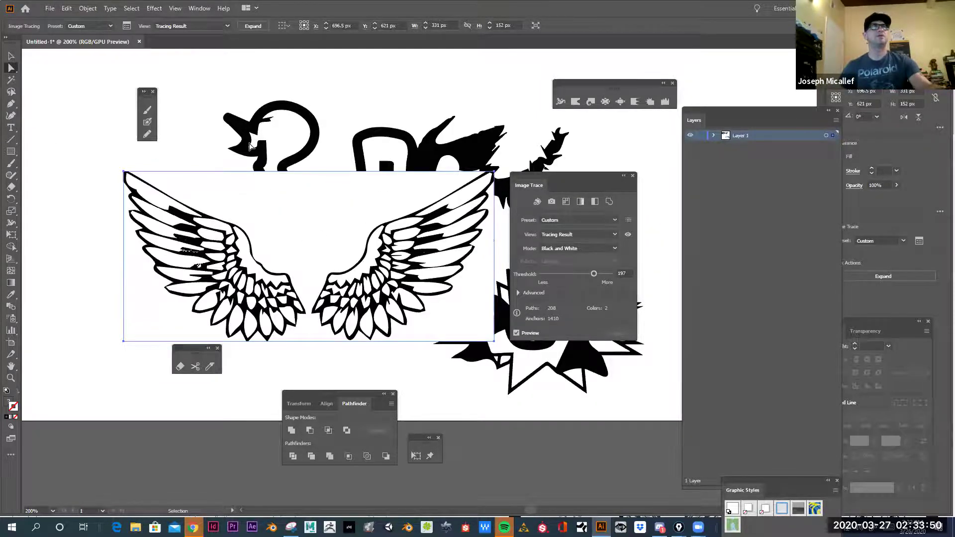
# Expand the traced wings into editable paths and delete the white background around them
pyautogui.click(253, 26)
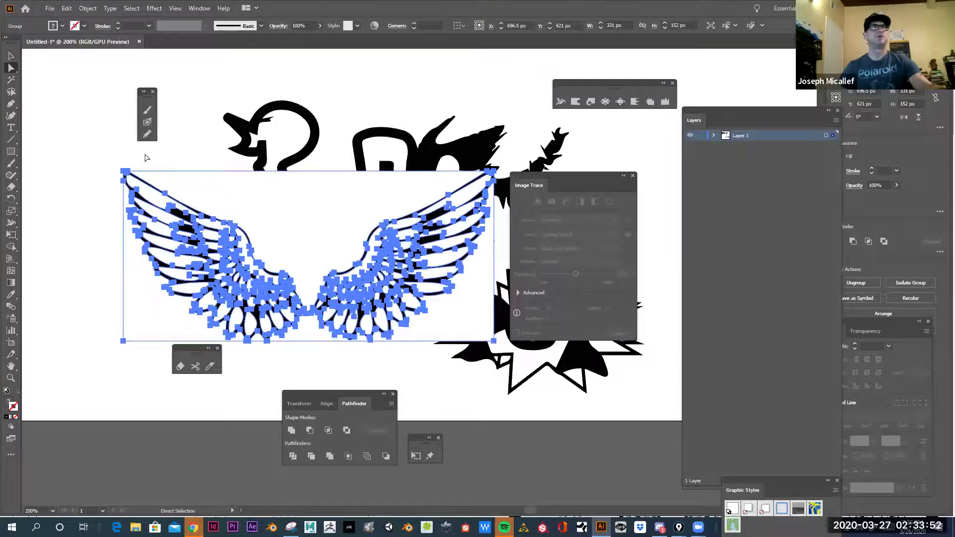
pyautogui.click(180, 182)
pyautogui.press('Delete')
# Delete the black outline and outer feathers of the left wing
pyautogui.moveTo(84, 171); pyautogui.dragTo(202, 259)
pyautogui.press('Delete')
pyautogui.press('Delete')
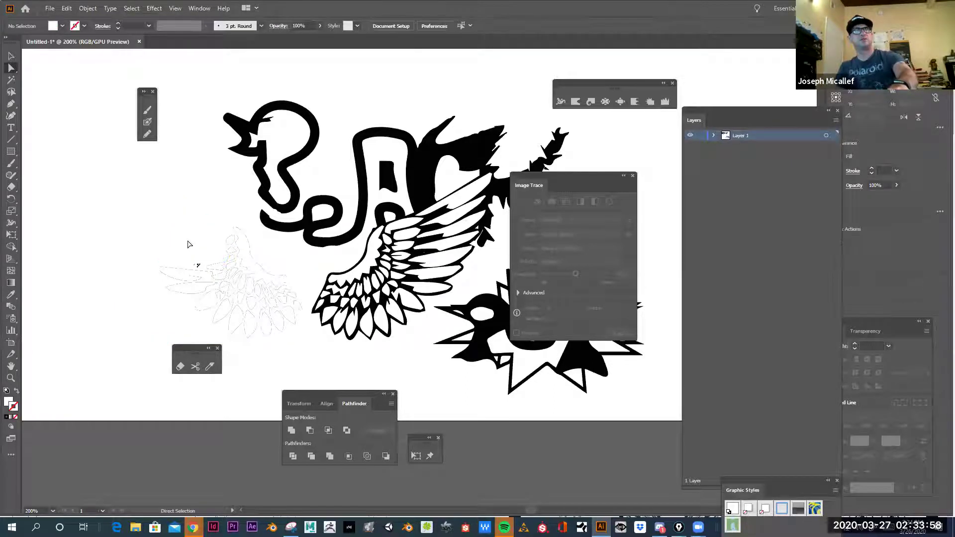
# Move the floating eraser tools off the artwork and delete the left wing's leftover white feather shapes, keeping only the right wing
pyautogui.press('v')
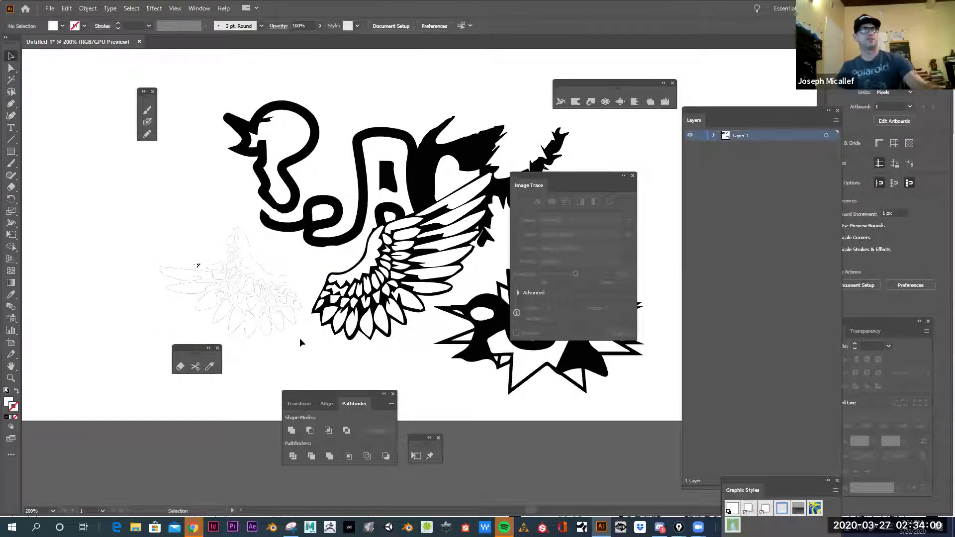
pyautogui.moveTo(191, 254); pyautogui.dragTo(127, 253)
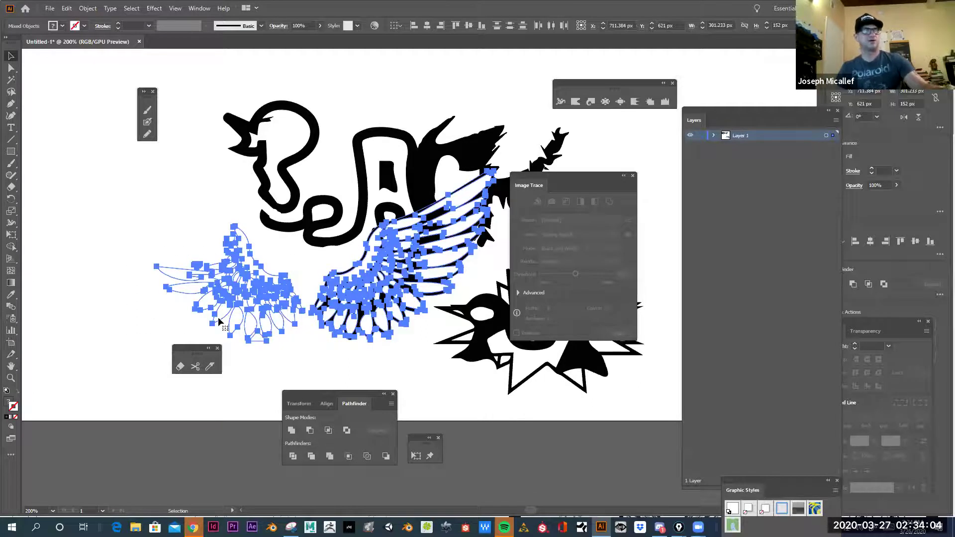
pyautogui.moveTo(193, 352); pyautogui.dragTo(130, 415)
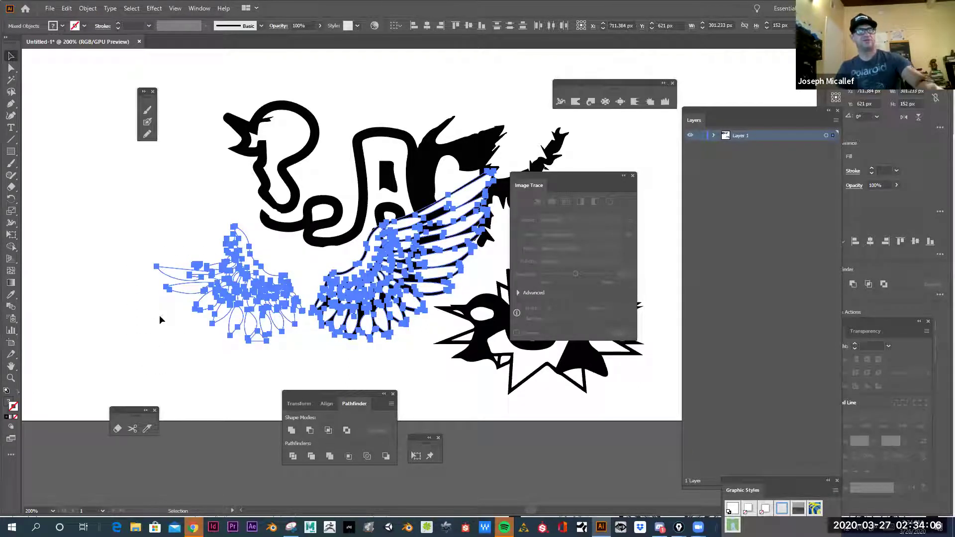
pyautogui.press('a')
pyautogui.click(124, 214)
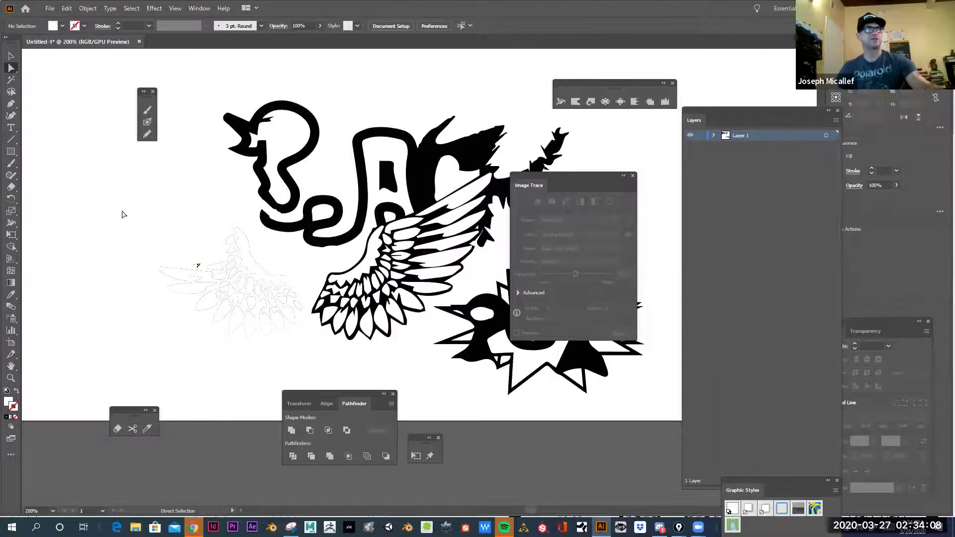
pyautogui.moveTo(237, 344); pyautogui.dragTo(235, 339)
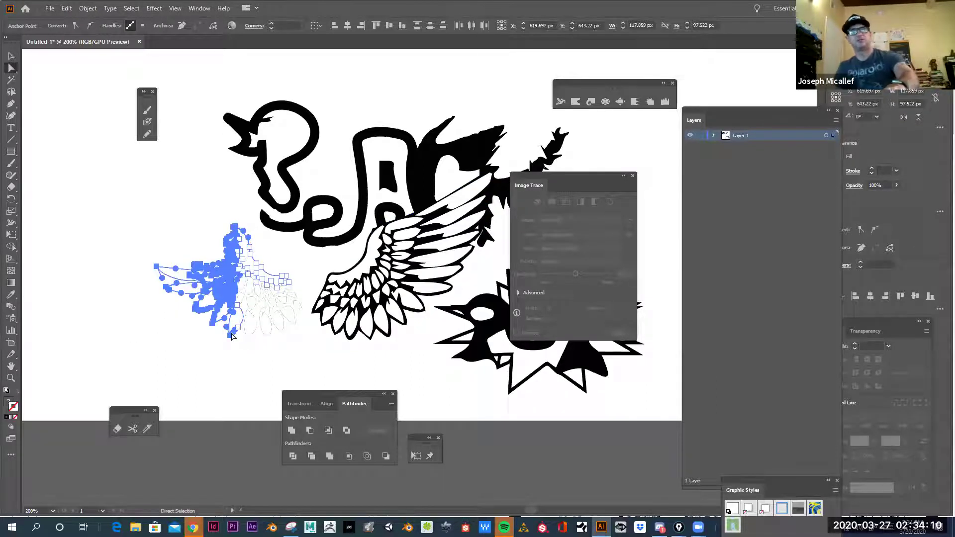
pyautogui.press('Delete')
pyautogui.moveTo(207, 264); pyautogui.dragTo(261, 358)
pyautogui.press('Delete')
pyautogui.moveTo(236, 280); pyautogui.dragTo(303, 353)
pyautogui.press('Delete')
pyautogui.press('Delete')
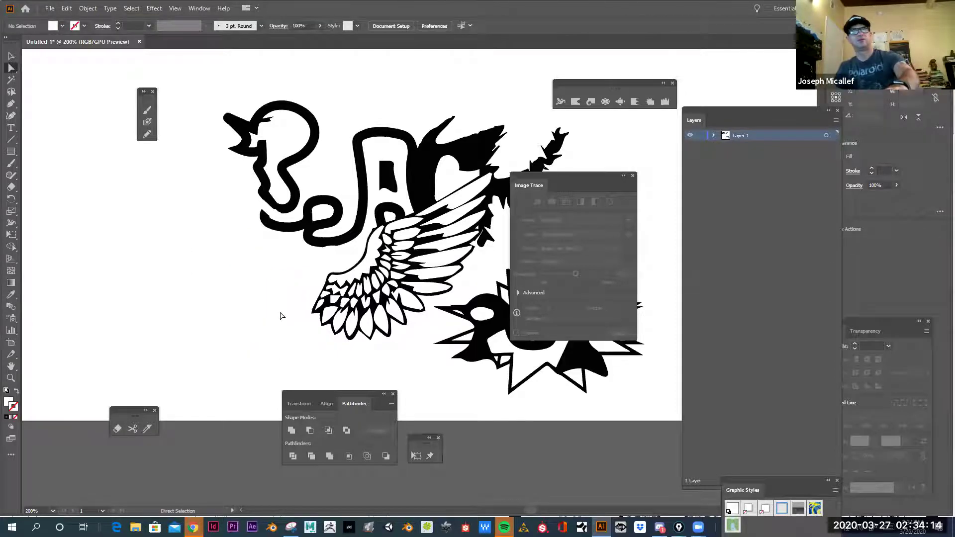
pyautogui.click(11, 56)
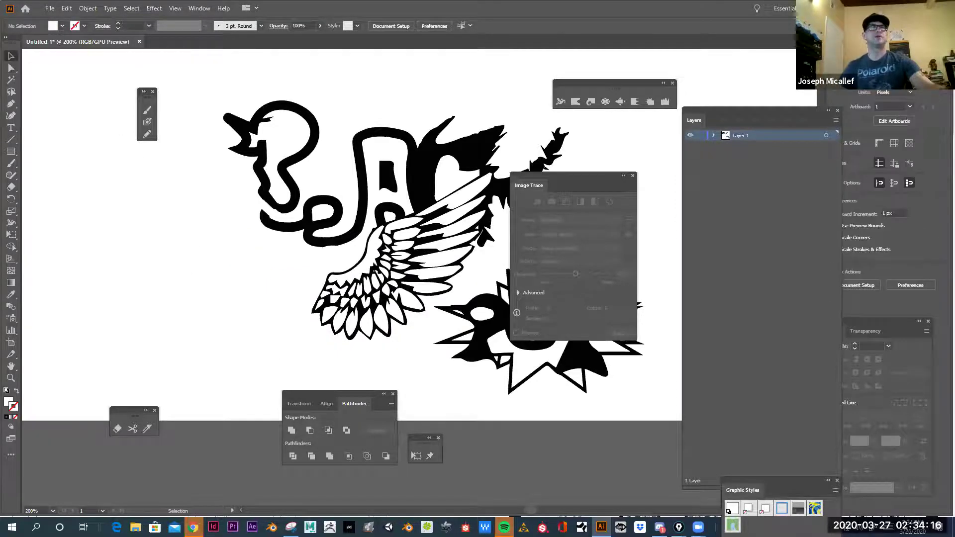
# Place the traced wing above the lettering and rotate it upright so it rises from the A and C
pyautogui.click(384, 279)
pyautogui.moveTo(384, 282); pyautogui.dragTo(507, 102)
pyautogui.moveTo(324, 304); pyautogui.dragTo(296, 309)
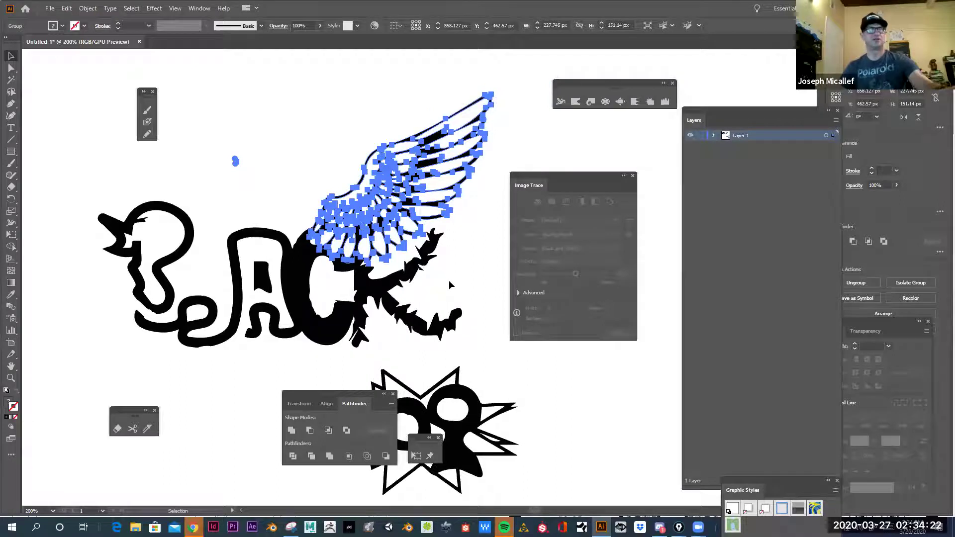
pyautogui.press('r')
pyautogui.moveTo(381, 199); pyautogui.dragTo(291, 244)
pyautogui.press('v')
pyautogui.click(406, 193)
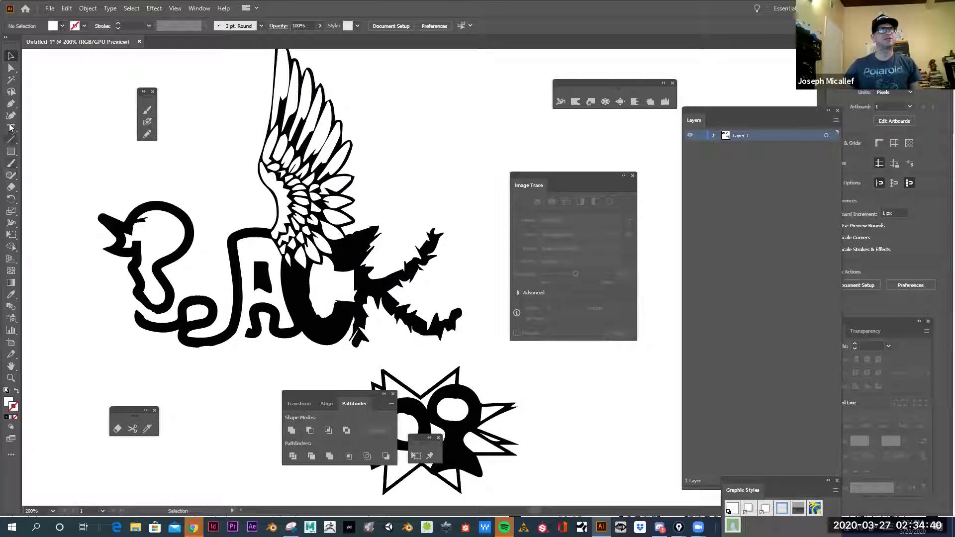
# Add the letter U as point text below the word and enlarge it to 114 pt
pyautogui.press('t')
pyautogui.click(188, 407)
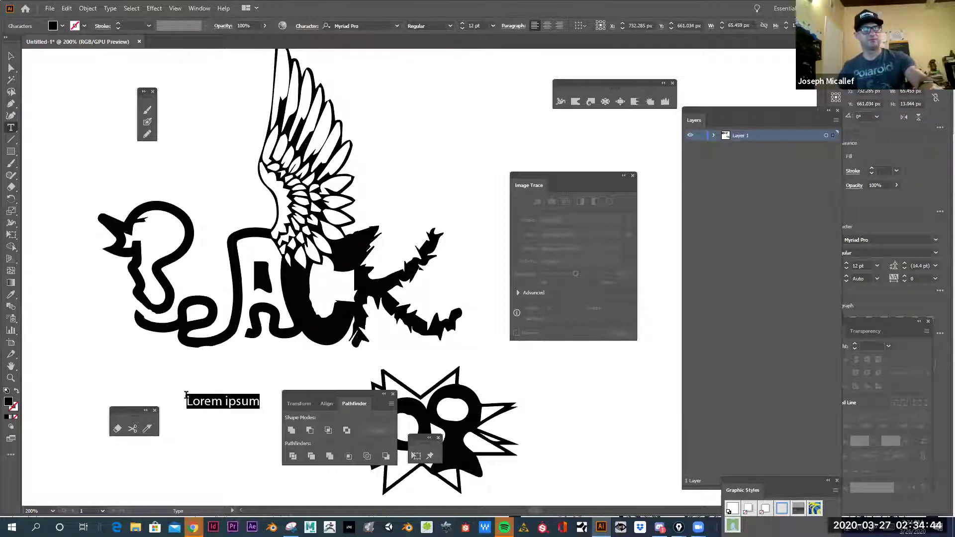
pyautogui.write('U')
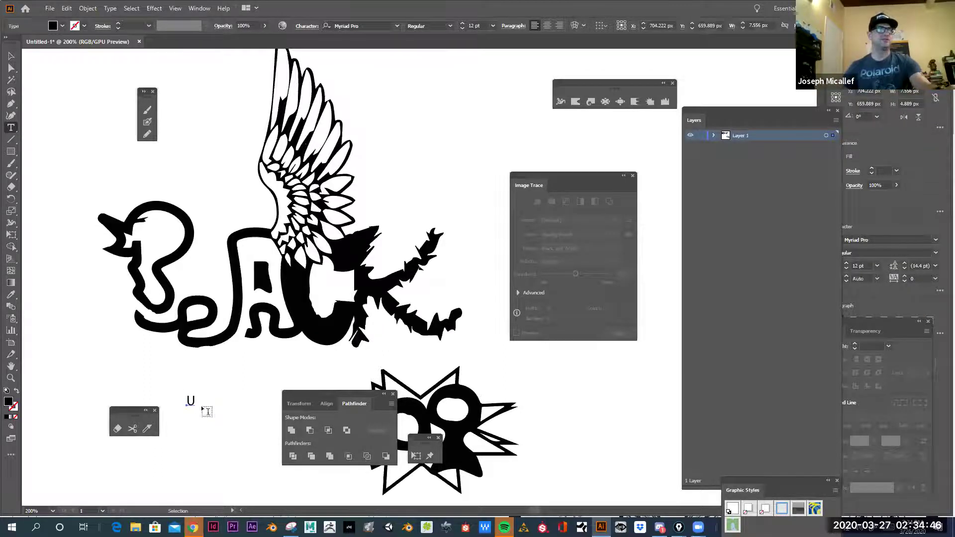
pyautogui.hotkey('ctrl', 'a')
pyautogui.hotkey('ctrl', 'shift', '.')
pyautogui.hotkey('ctrl', 'shift', '.')
pyautogui.hotkey('ctrl', 'shift', '.')
pyautogui.hotkey('ctrl', 'shift', '.')
pyautogui.hotkey('ctrl', 'shift', '.')
pyautogui.hotkey('ctrl', 'shift', '.')
pyautogui.hotkey('ctrl', 'shift', '.')
pyautogui.hotkey('ctrl', 'shift', '.')
pyautogui.hotkey('ctrl', 'shift', '.')
pyautogui.hotkey('ctrl', 'shift', '.')
pyautogui.hotkey('ctrl', 'shift', '.')
pyautogui.hotkey('ctrl', 'shift', '.')
pyautogui.hotkey('ctrl', 'shift', '.')
pyautogui.hotkey('ctrl', 'shift', '.')
pyautogui.hotkey('ctrl', 'shift', '.')
pyautogui.hotkey('ctrl', 'shift', '.')
pyautogui.hotkey('ctrl', 'shift', '.')
pyautogui.hotkey('ctrl', 'shift', '.')
pyautogui.hotkey('ctrl', 'shift', '.')
pyautogui.hotkey('ctrl', 'shift', '.')
pyautogui.hotkey('ctrl', 'shift', '.')
pyautogui.hotkey('ctrl', 'shift', '.')
pyautogui.hotkey('ctrl', 'shift', '.')
pyautogui.hotkey('ctrl', 'shift', '.')
pyautogui.hotkey('ctrl', 'shift', '.')
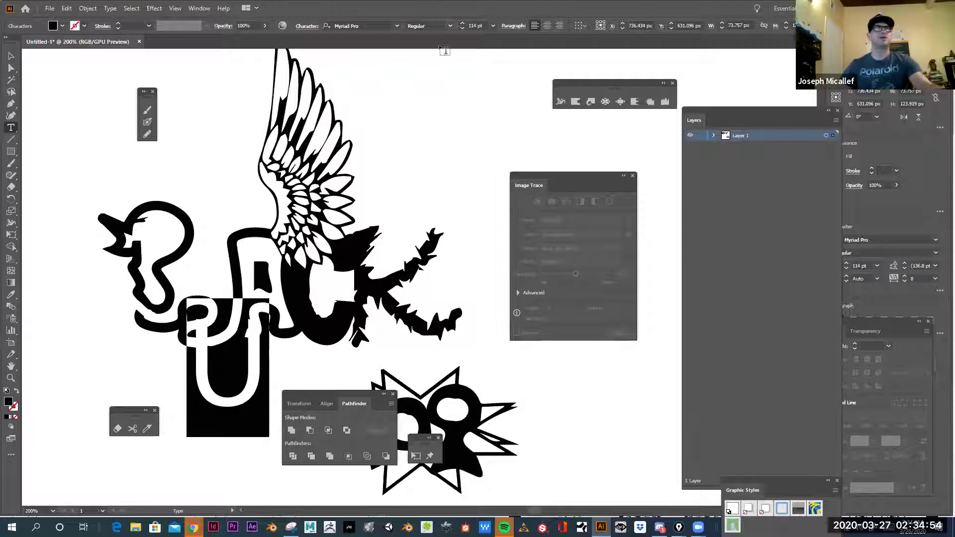
# Set the U's font to Bungee and move it over the hand-drawn u
pyautogui.click(397, 26)
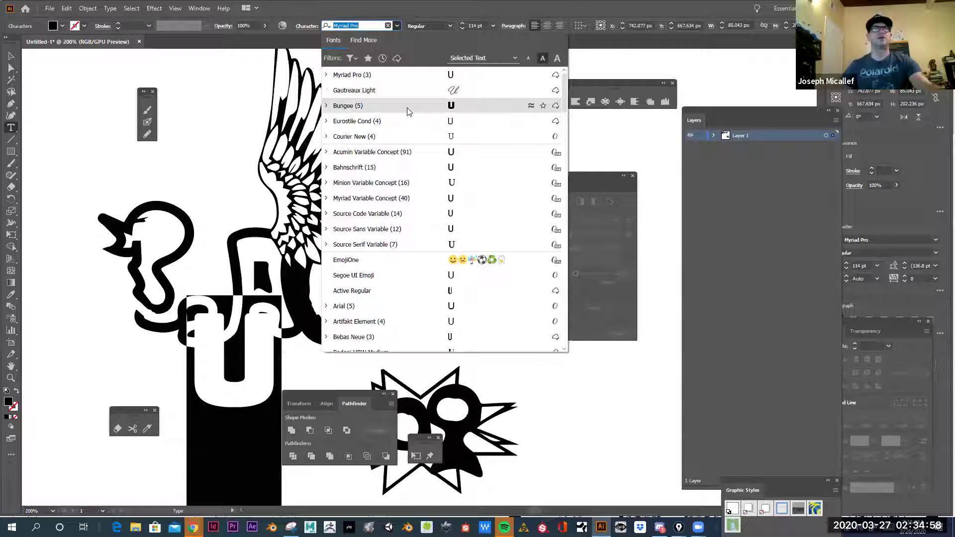
pyautogui.click(408, 105)
pyautogui.click(10, 56)
pyautogui.moveTo(231, 392); pyautogui.dragTo(197, 305)
pyautogui.click(224, 188)
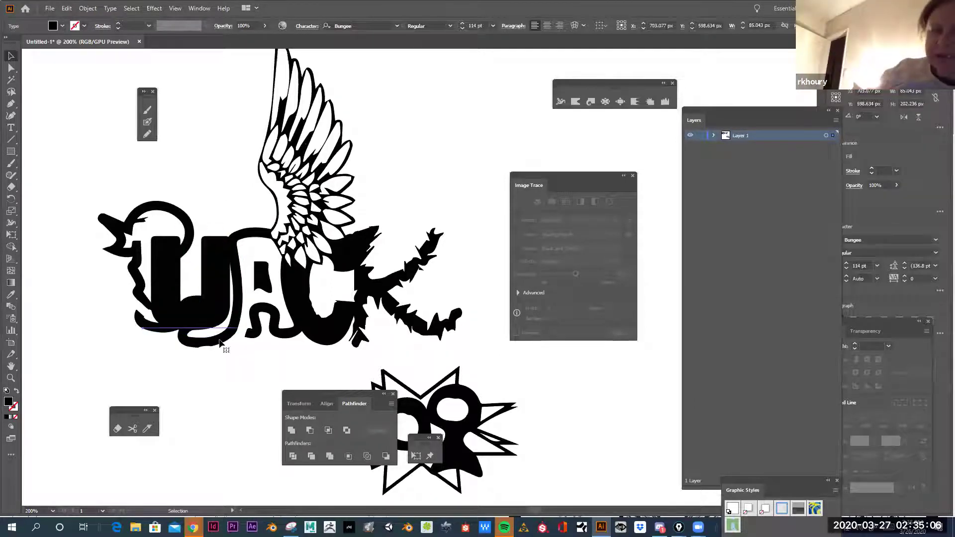
# Move the Bungee U clear of the word to uncover the hand-drawn u
pyautogui.press('a')
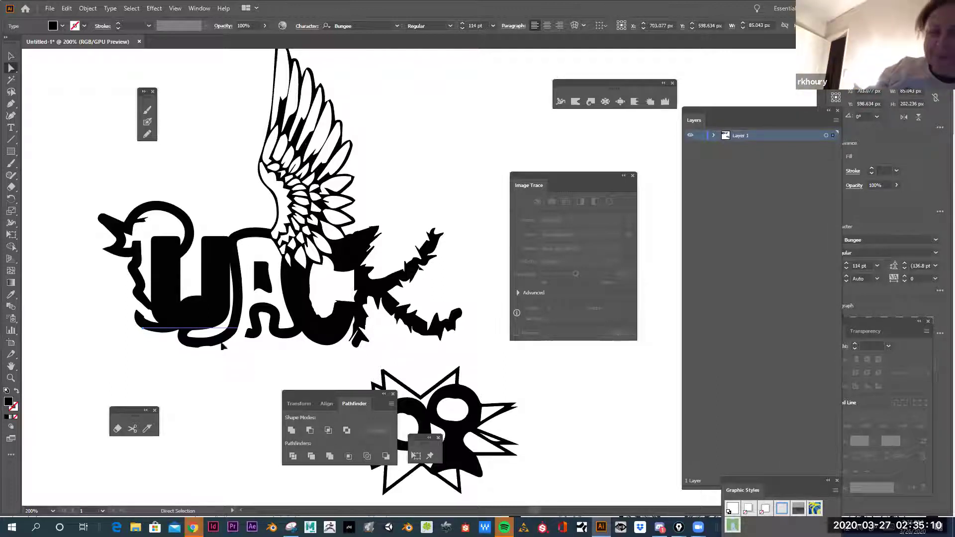
pyautogui.press('e')
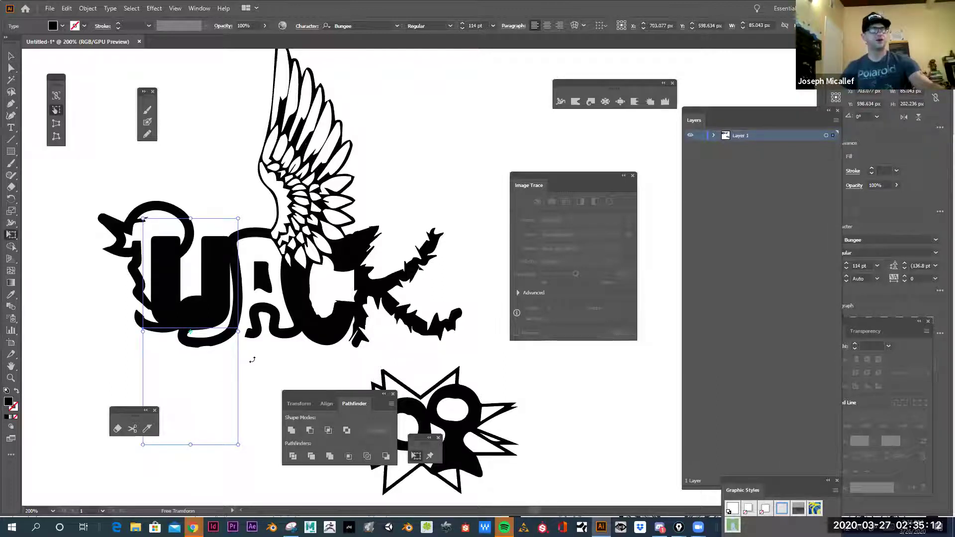
pyautogui.hotkey('shift', 'e')
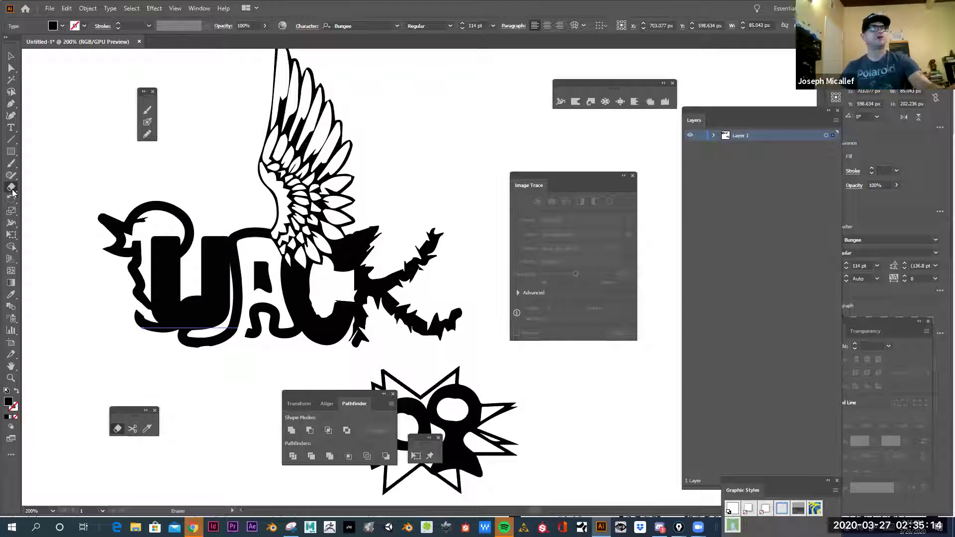
pyautogui.click(11, 55)
pyautogui.moveTo(149, 329); pyautogui.dragTo(64, 328)
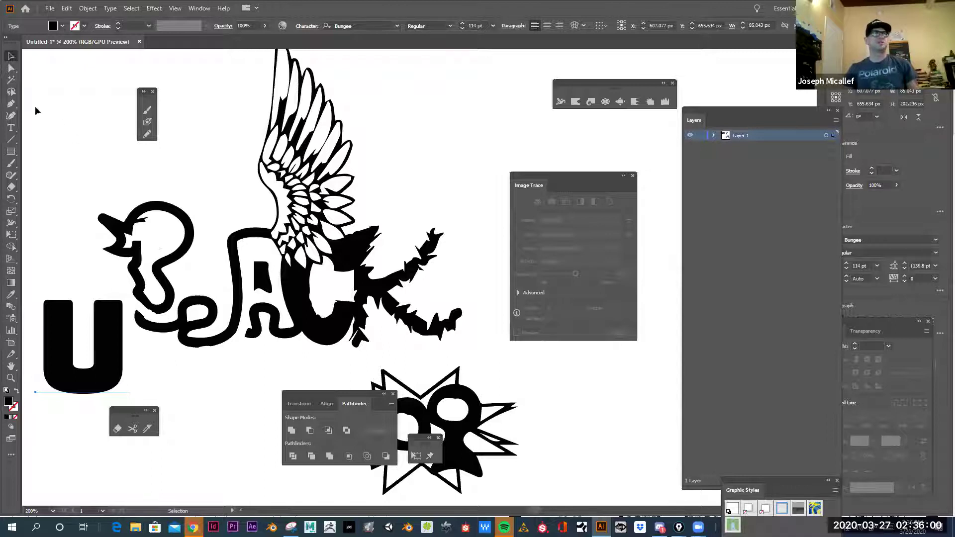
# Erase the looping hand-drawn u between the bird head and the A
pyautogui.click(12, 187)
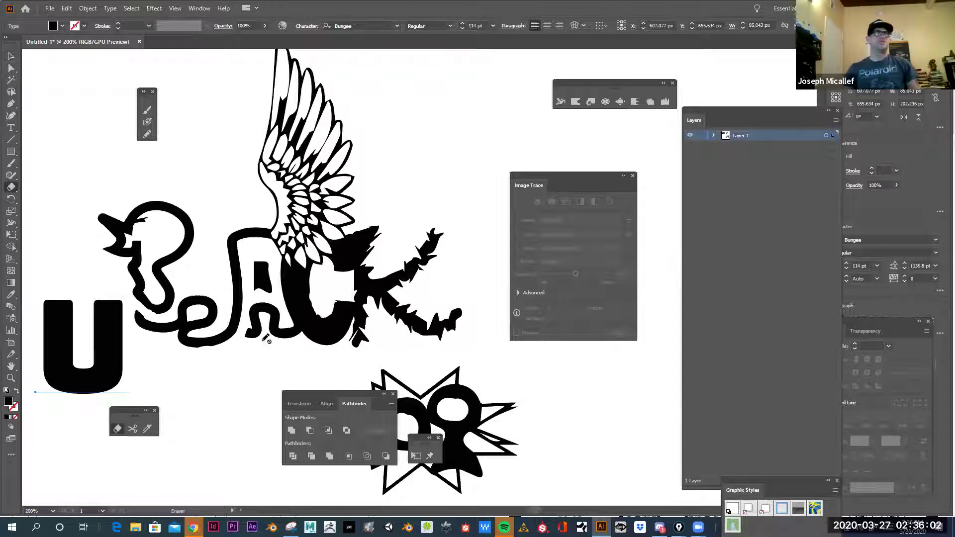
pyautogui.click(11, 67)
pyautogui.click(194, 349)
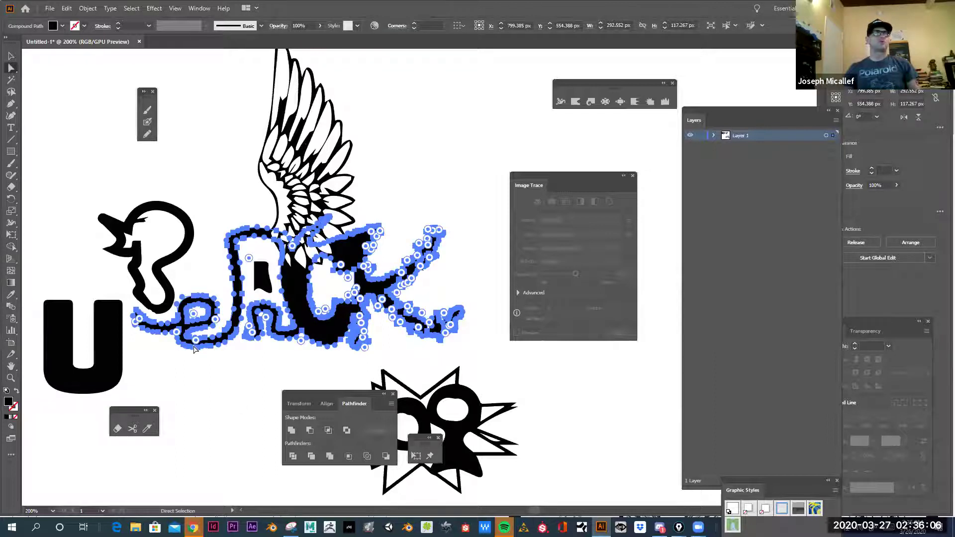
pyautogui.hotkey('shift', 'e')
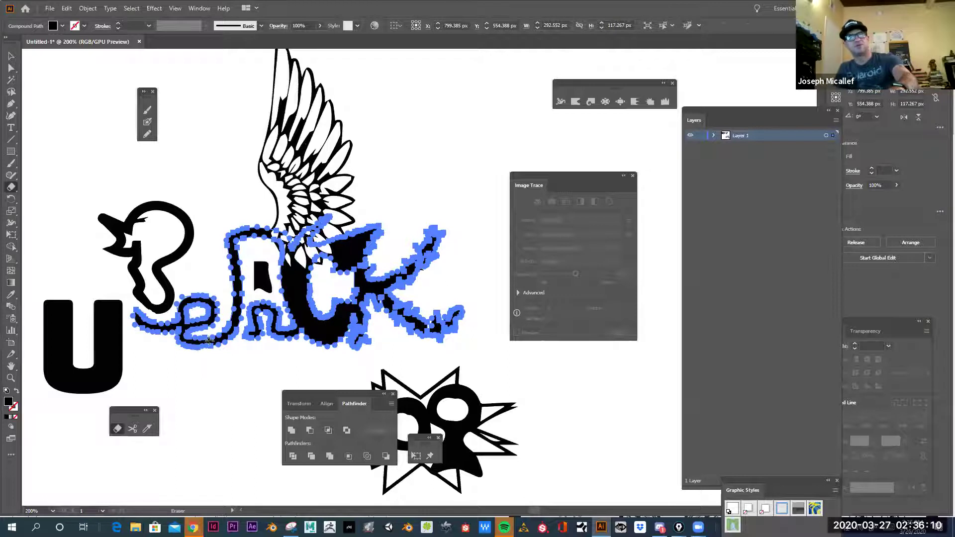
pyautogui.moveTo(213, 350)
pyautogui.mouseDown()
pyautogui.moveTo(197, 303)
pyautogui.moveTo(187, 319)
pyautogui.moveTo(138, 321)
pyautogui.mouseUp()
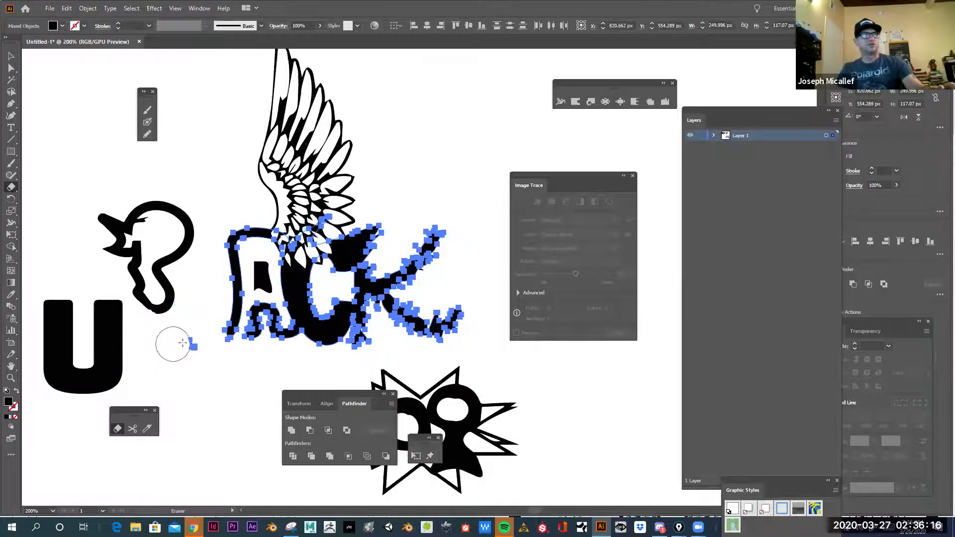
# Move the Bungee U into the gap directly before the A
pyautogui.click(11, 56)
pyautogui.hotkey('ctrl', 'shift', 'a')
pyautogui.moveTo(119, 347); pyautogui.dragTo(229, 306)
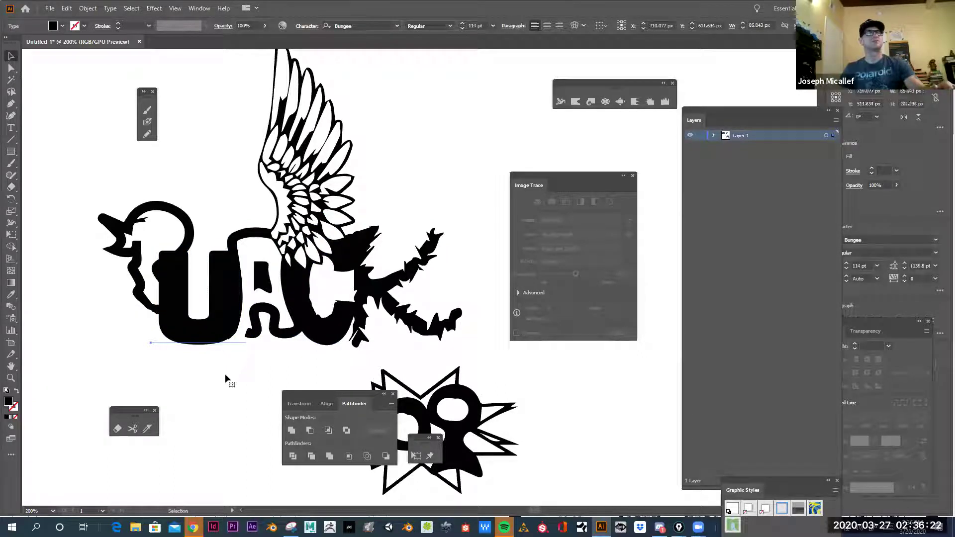
# Shift the bird-head letter outward so it sits beside the U without overlapping it
pyautogui.click(181, 224)
pyautogui.moveTo(180, 224); pyautogui.dragTo(170, 199)
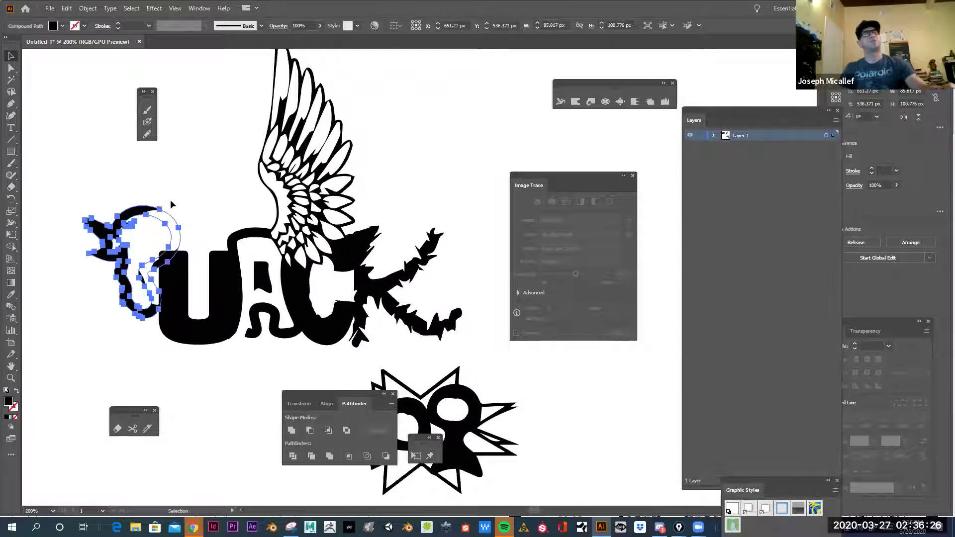
pyautogui.click(125, 243)
pyautogui.moveTo(125, 243); pyautogui.dragTo(138, 237)
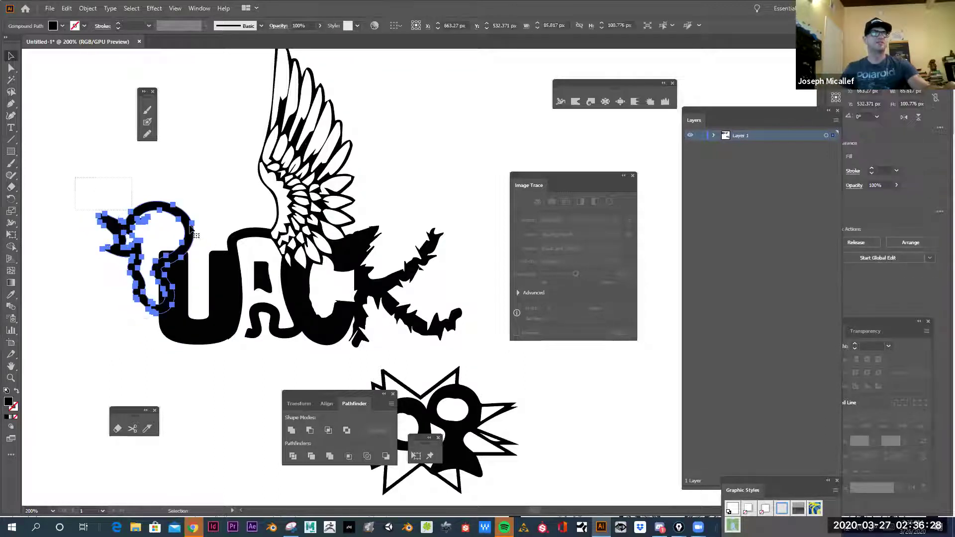
pyautogui.moveTo(187, 237); pyautogui.dragTo(156, 211)
pyautogui.click(212, 194)
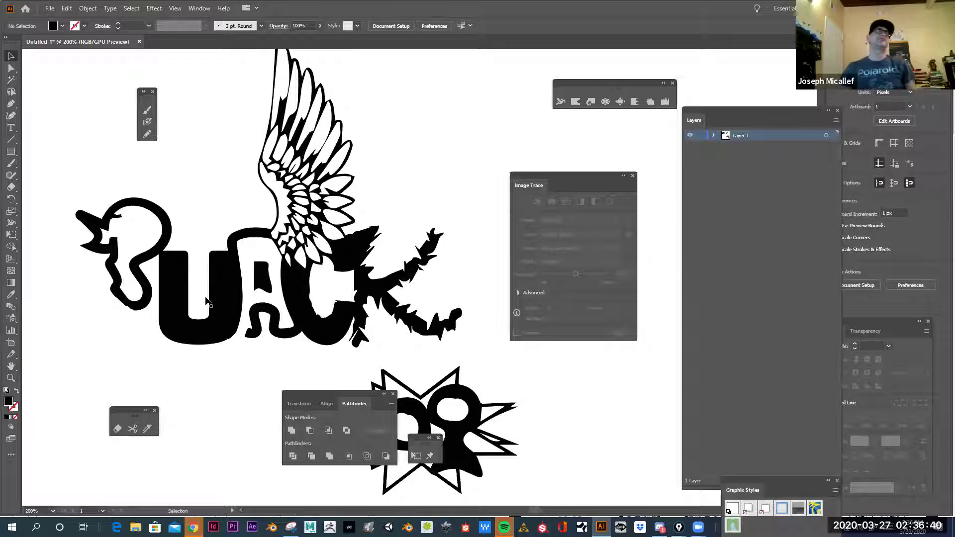
# Add a Q in Bungee at 114 pt and place it over the bird-head letter
pyautogui.click(11, 127)
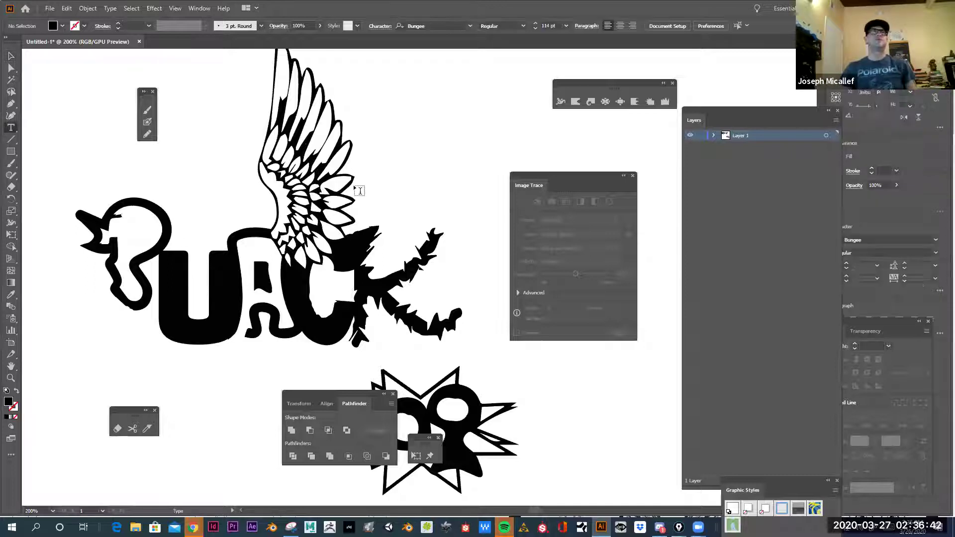
pyautogui.click(388, 138)
pyautogui.write('Q')
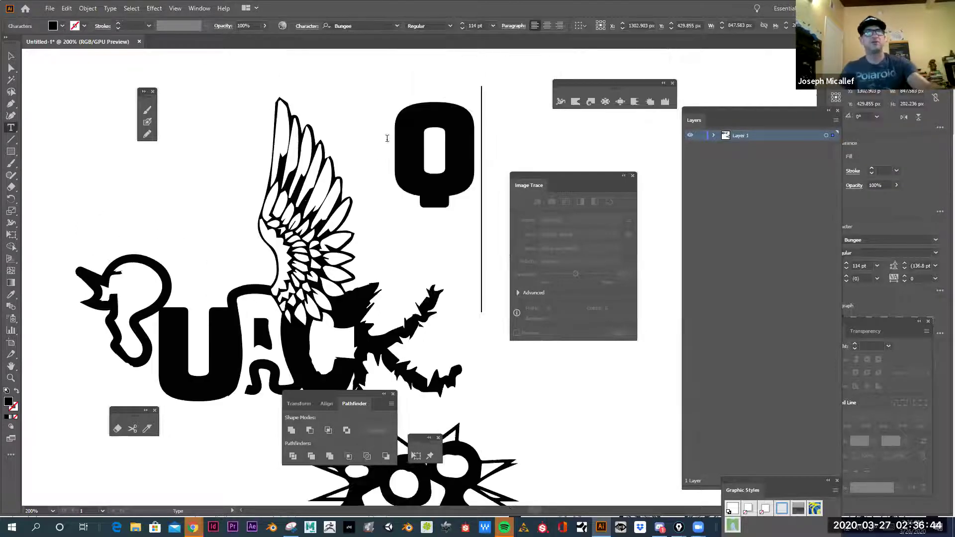
pyautogui.click(11, 56)
pyautogui.moveTo(420, 204); pyautogui.dragTo(124, 378)
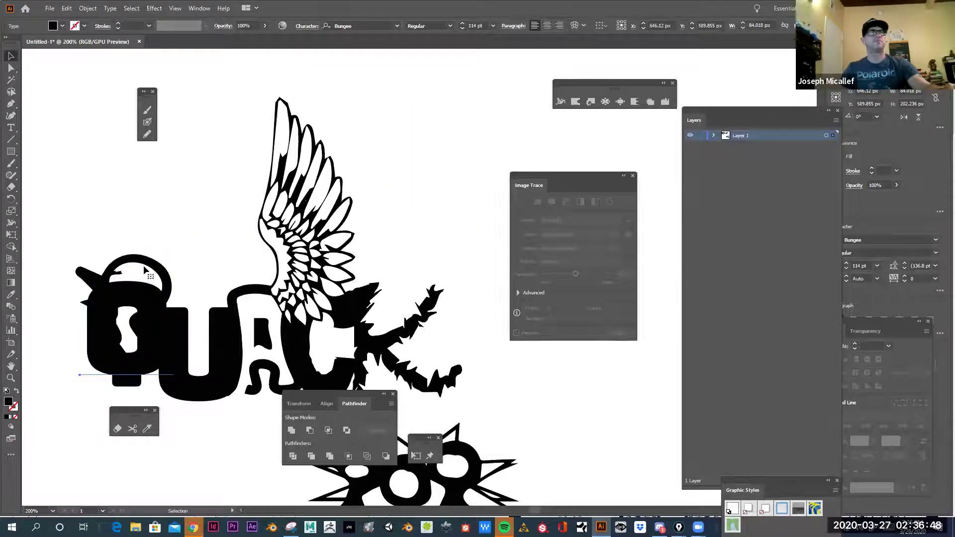
# Move the Q above the word, shift the bird head outward, and remove the white shape covering the head
pyautogui.click(137, 277)
pyautogui.keyDown('shift'); pyautogui.click(137, 277); pyautogui.keyUp('shift')
pyautogui.click(150, 255)
pyautogui.moveTo(89, 304); pyautogui.dragTo(128, 183)
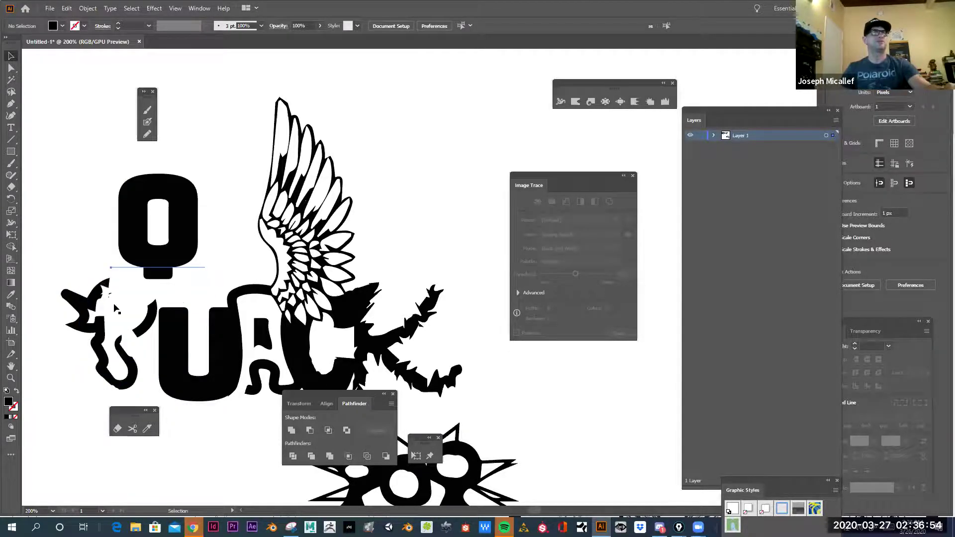
pyautogui.click(118, 318)
pyautogui.click(147, 312)
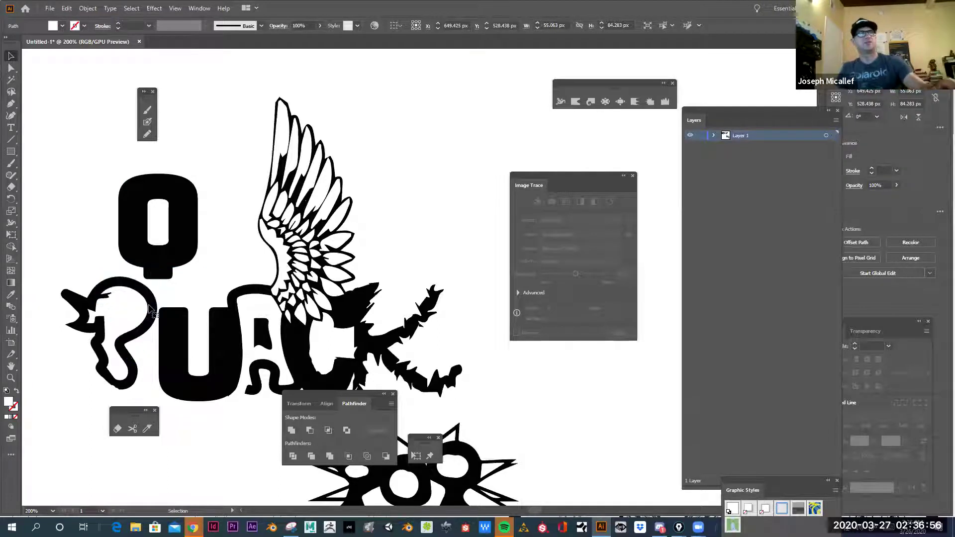
# Erase the bird head except for its beak and move the Q between the beak and the U
pyautogui.click(90, 325)
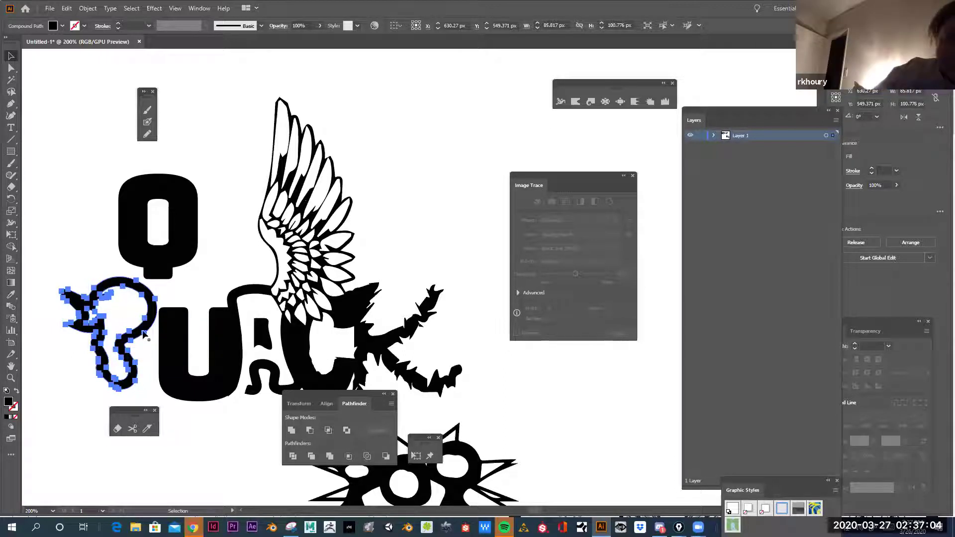
pyautogui.press('e')
pyautogui.hotkey('shift', 'e')
pyautogui.moveTo(137, 370)
pyautogui.mouseDown()
pyautogui.moveTo(103, 382)
pyautogui.moveTo(141, 294)
pyautogui.moveTo(124, 283)
pyautogui.moveTo(128, 312)
pyautogui.moveTo(111, 342)
pyautogui.moveTo(111, 294)
pyautogui.mouseUp()
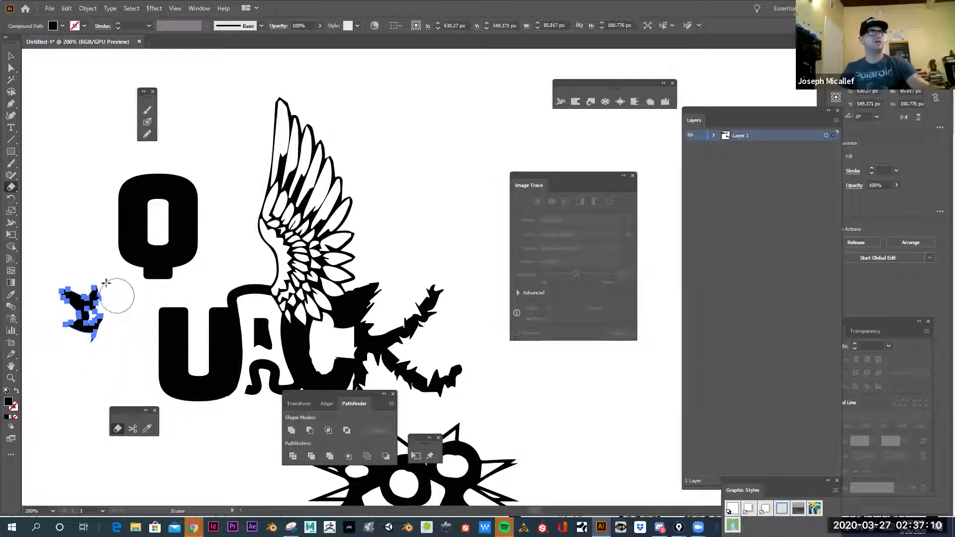
pyautogui.click(11, 55)
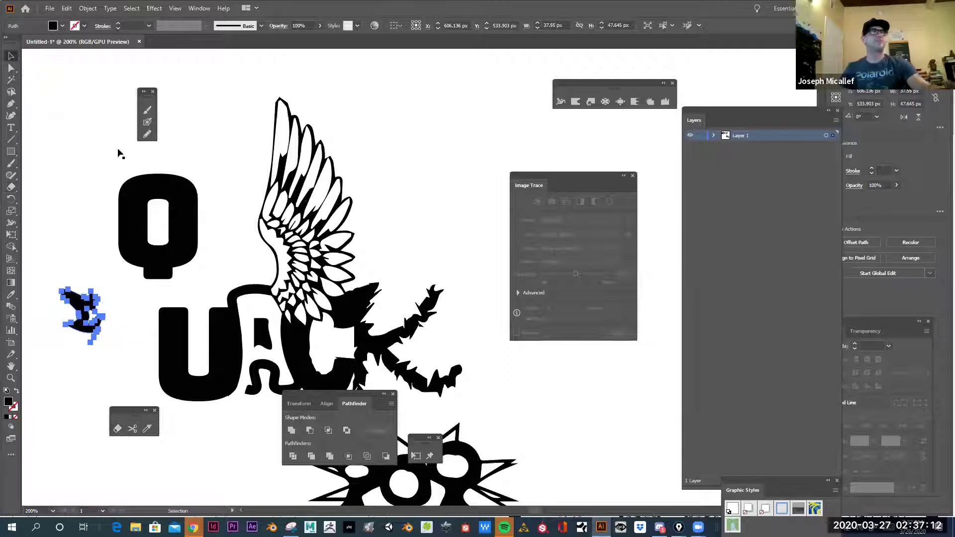
pyautogui.moveTo(150, 246); pyautogui.dragTo(124, 359)
# Enlarge the beak with Free Transform to about 68 by 86 px, overlapping the Q's outer edge
pyautogui.click(79, 307)
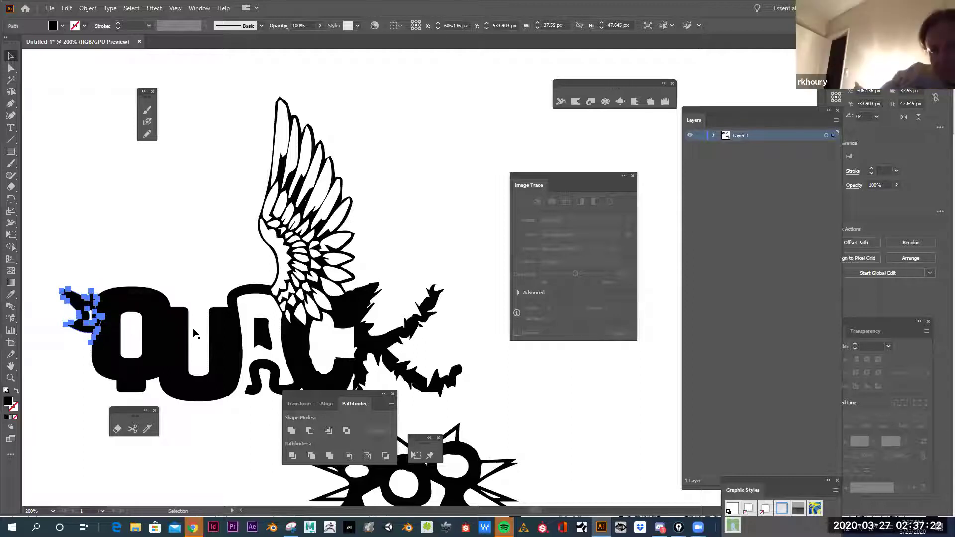
pyautogui.moveTo(182, 338); pyautogui.dragTo(276, 239)
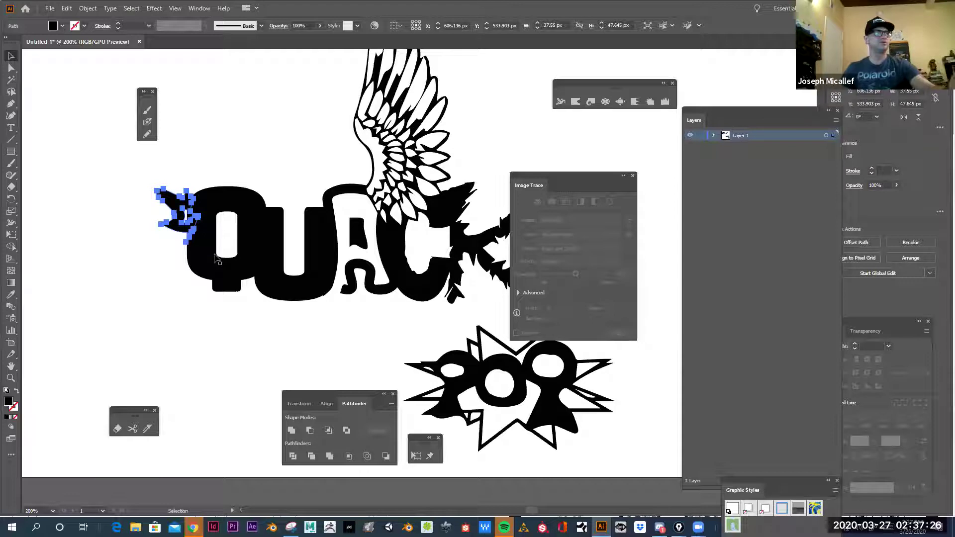
pyautogui.press('e')
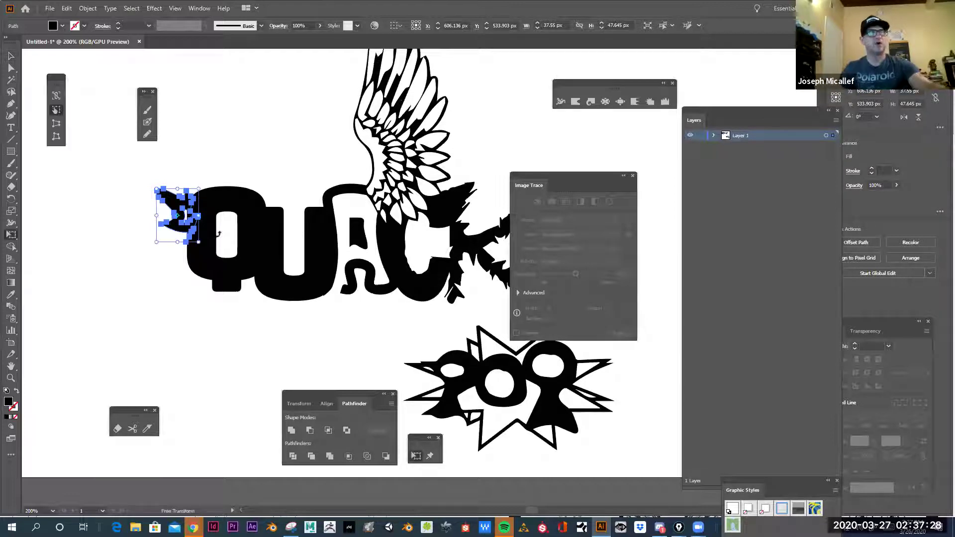
pyautogui.moveTo(157, 242)
pyautogui.mouseDown()
pyautogui.moveTo(111, 277)
pyautogui.moveTo(171, 246)
pyautogui.mouseUp()
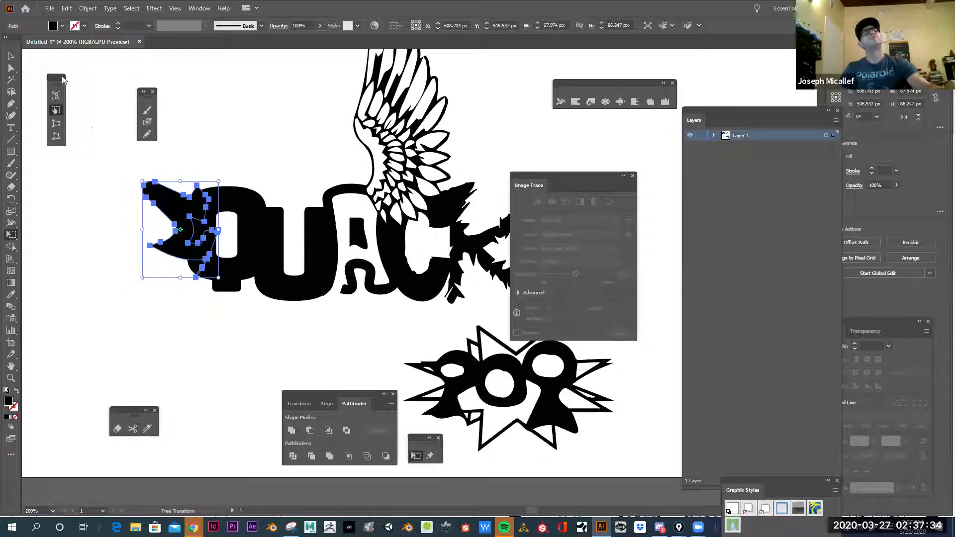
pyautogui.click(7, 54)
pyautogui.click(264, 185)
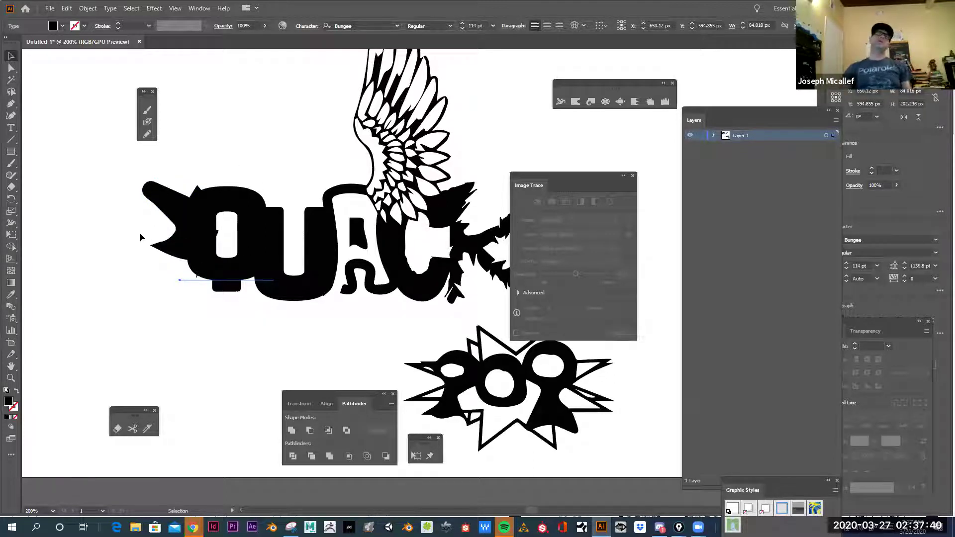
# Reshape the beak's anchor points with Direct Selection, stretching both tips farther away from the Q and broadening the lower tip
pyautogui.click(11, 67)
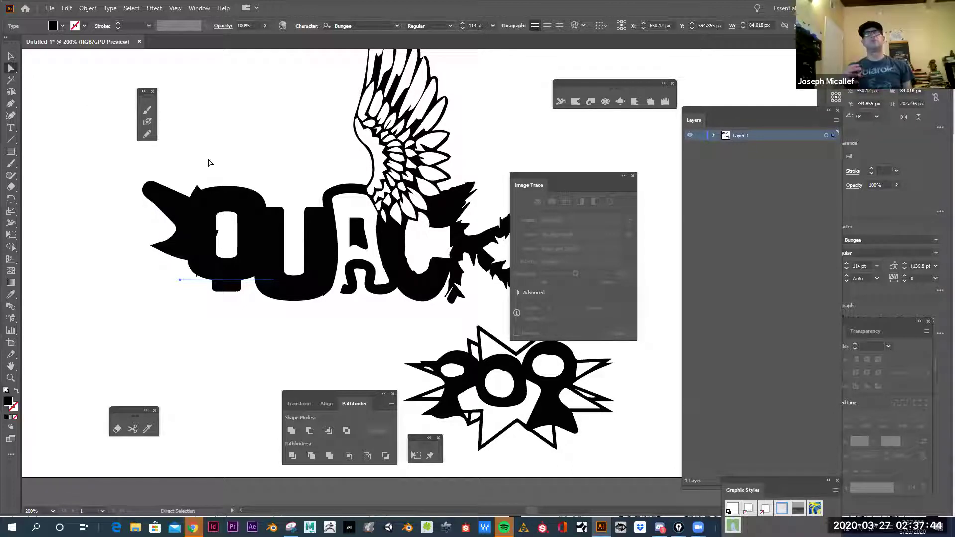
pyautogui.click(162, 241)
pyautogui.click(159, 245)
pyautogui.moveTo(163, 251)
pyautogui.mouseDown()
pyautogui.moveTo(119, 241)
pyautogui.moveTo(128, 252)
pyautogui.moveTo(132, 187)
pyautogui.moveTo(121, 171)
pyautogui.moveTo(159, 199)
pyautogui.mouseUp()
pyautogui.moveTo(118, 171)
pyautogui.mouseDown()
pyautogui.moveTo(154, 196)
pyautogui.moveTo(117, 175)
pyautogui.mouseUp()
pyautogui.click(122, 244)
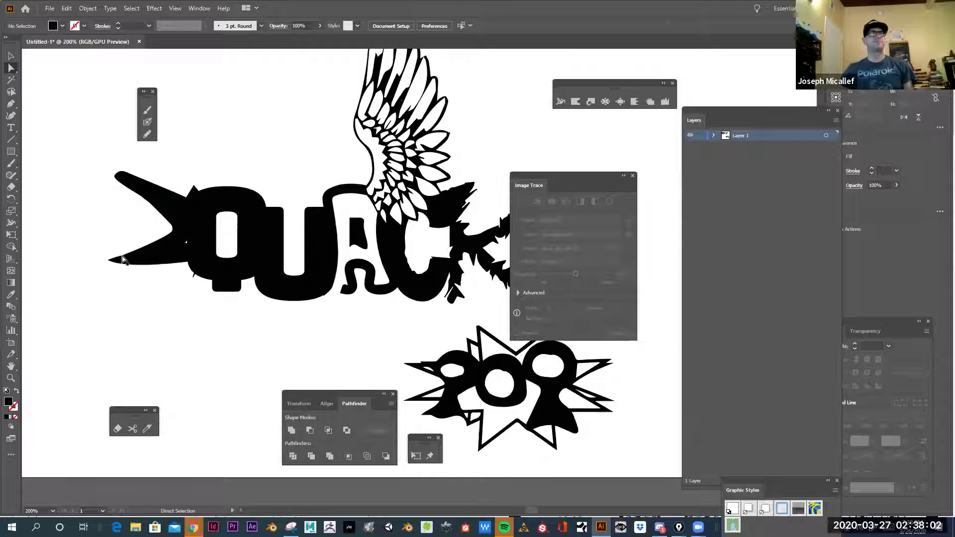
pyautogui.click(113, 252)
pyautogui.moveTo(112, 253); pyautogui.dragTo(110, 251)
pyautogui.click(133, 276)
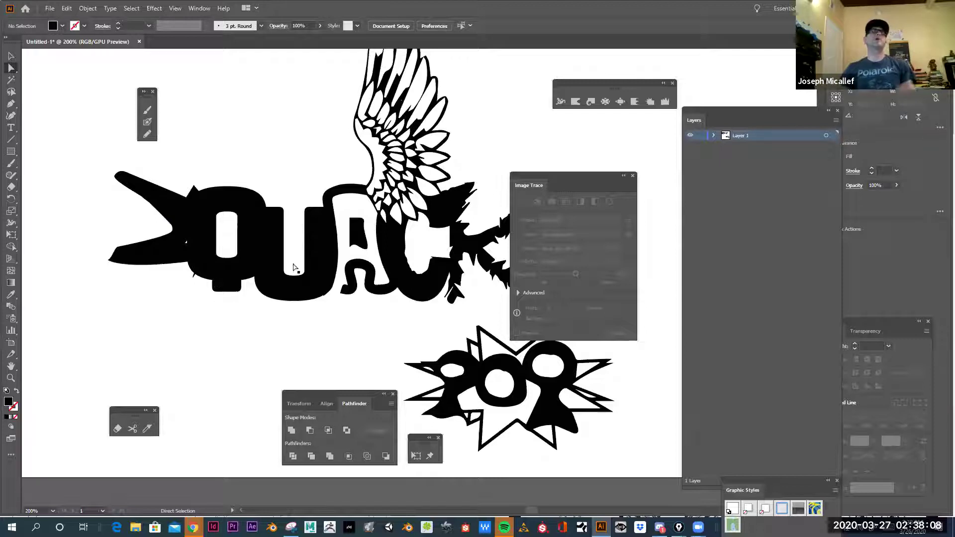
# Move the complete QUACK artwork, including beak and wing, up beside the Honk! lettering on the artboard
pyautogui.hotkey('ctrl', 'space')
pyautogui.moveTo(346, 238); pyautogui.dragTo(324, 232)
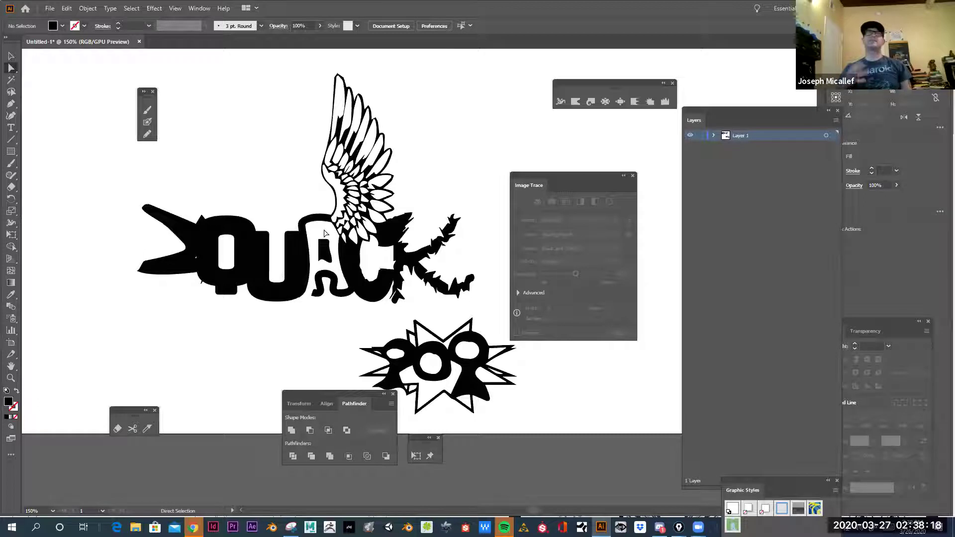
pyautogui.press('z')
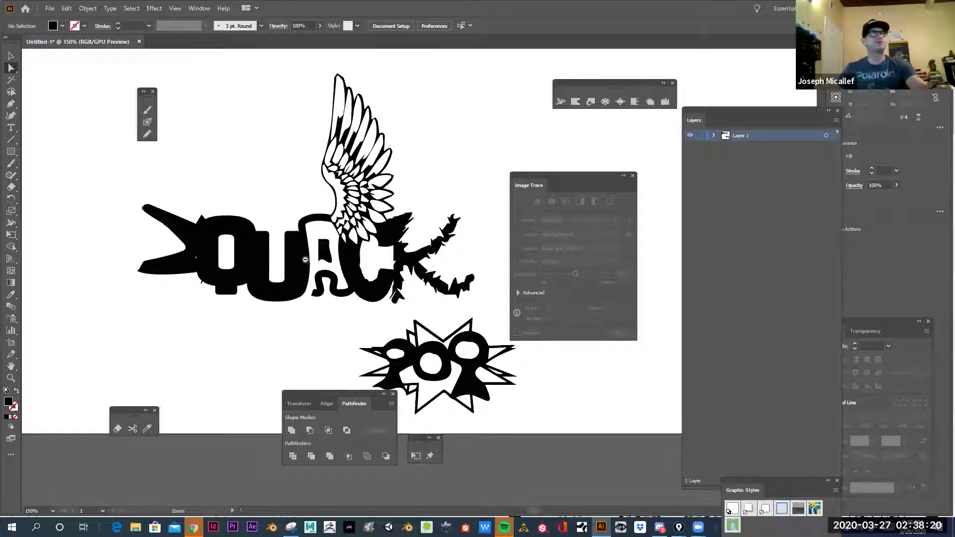
pyautogui.keyDown('alt'); pyautogui.click(312, 255); pyautogui.keyUp('alt')
pyautogui.keyDown('alt'); pyautogui.click(408, 250); pyautogui.keyUp('alt')
pyautogui.moveTo(348, 258)
pyautogui.mouseDown()
pyautogui.moveTo(224, 218)
pyautogui.moveTo(390, 277)
pyautogui.moveTo(351, 249)
pyautogui.mouseUp()
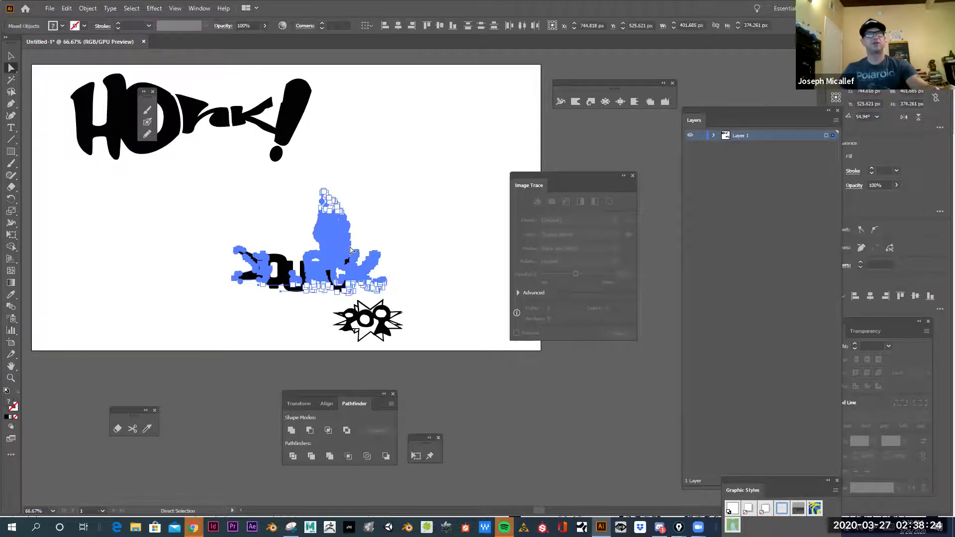
pyautogui.click(239, 223)
pyautogui.press('v')
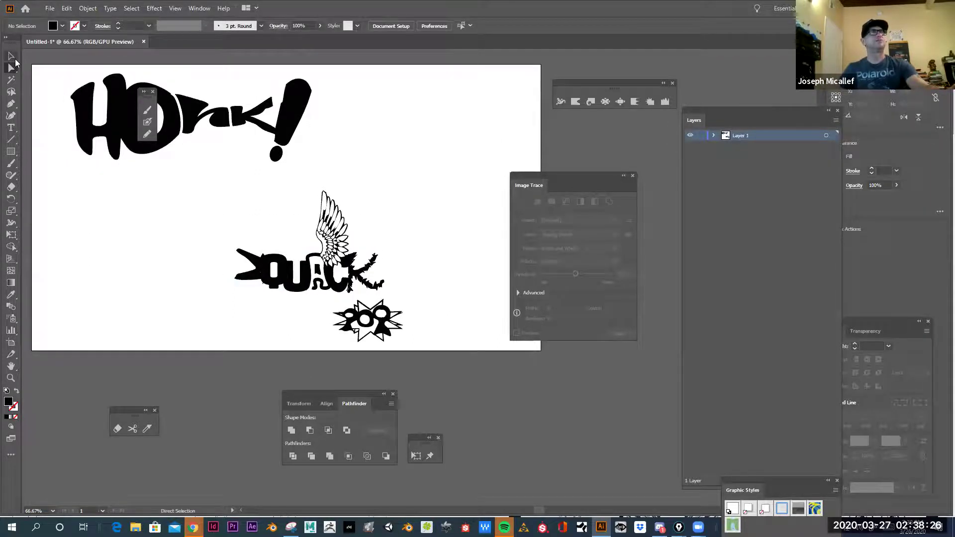
pyautogui.moveTo(196, 236); pyautogui.dragTo(390, 280)
pyautogui.click(332, 255)
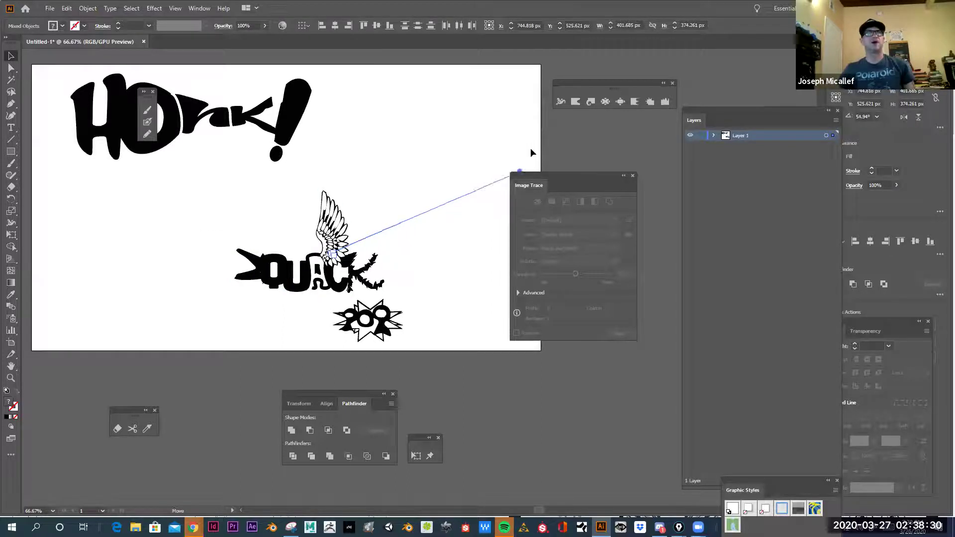
pyautogui.moveTo(180, 201); pyautogui.dragTo(470, 172)
# Pull the stray white shape out from around the POP burst and delete it
pyautogui.click(302, 298)
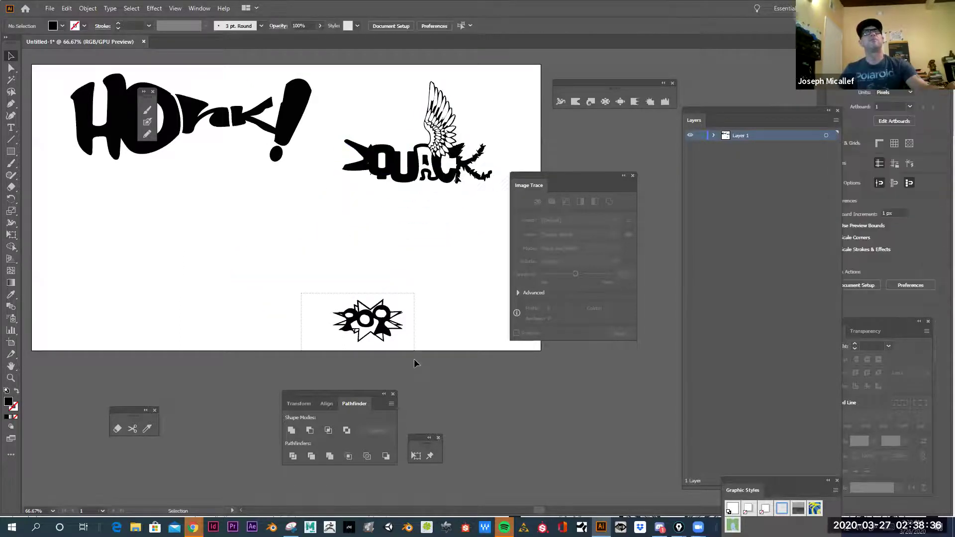
pyautogui.click(339, 321)
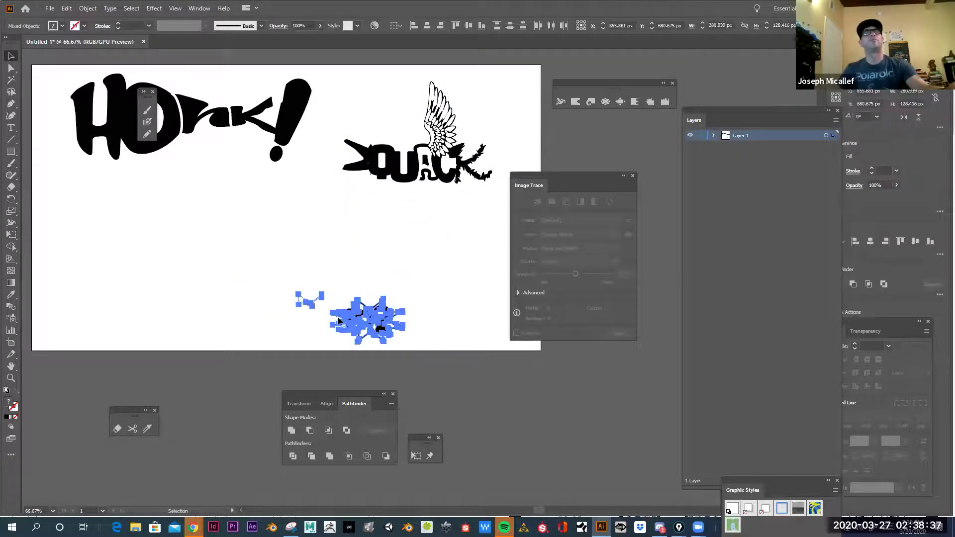
pyautogui.click(360, 286)
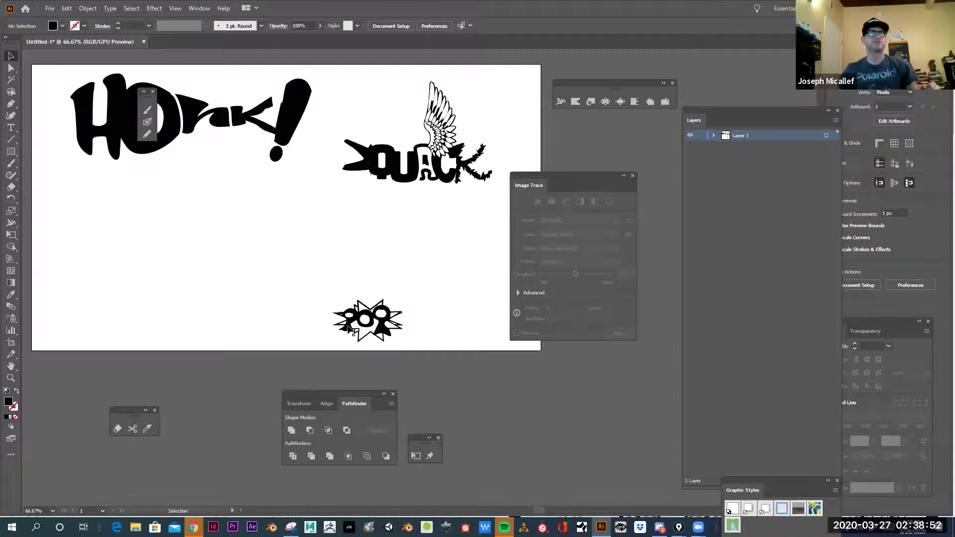
pyautogui.moveTo(396, 343); pyautogui.dragTo(427, 374)
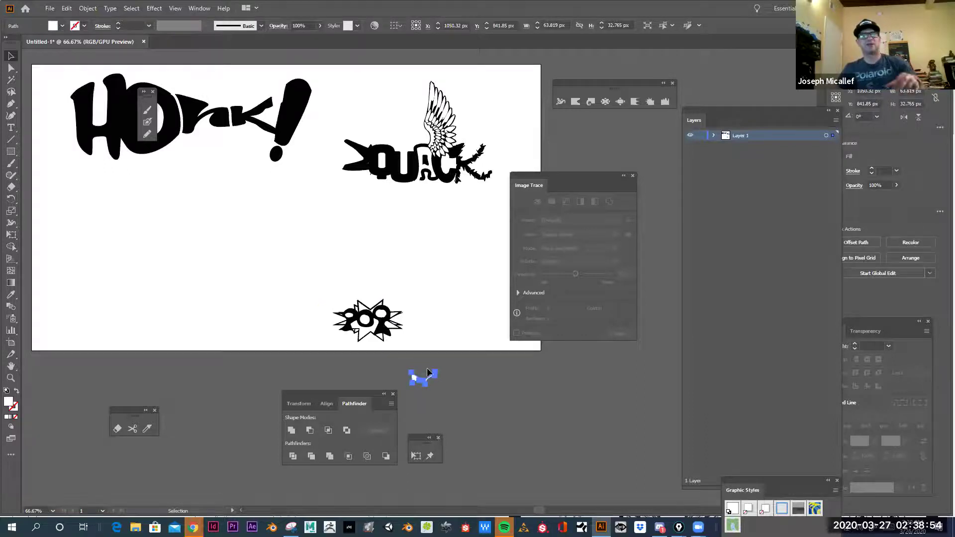
pyautogui.press('Delete')
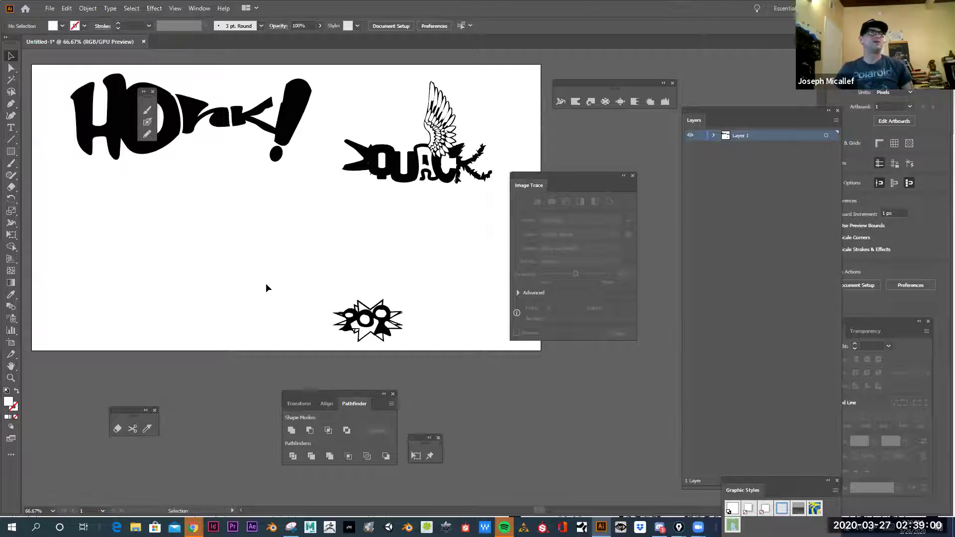
# Enlarge the POP burst selection to about 921 by 368 px with Free Transform and move the floating brush panel off the Honk! lettering
pyautogui.moveTo(266, 287); pyautogui.dragTo(475, 395)
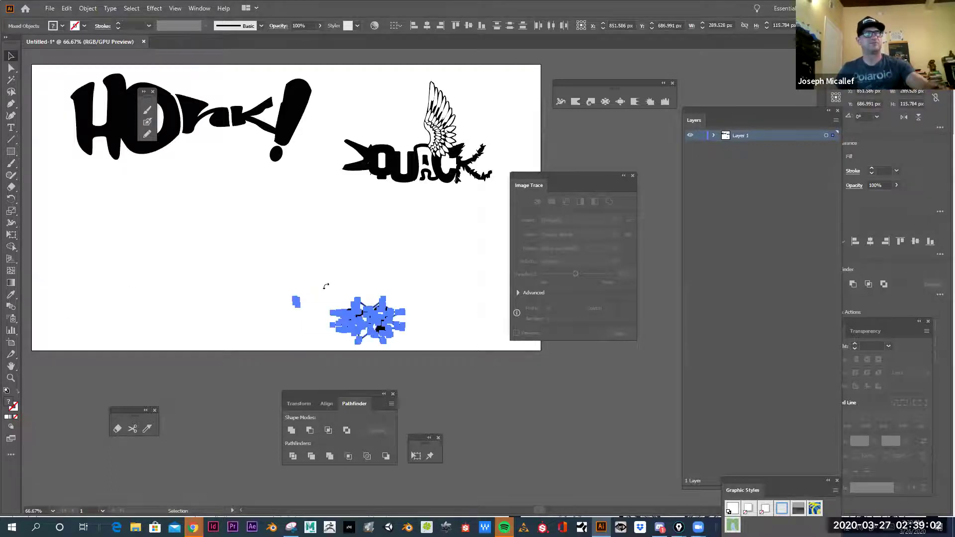
pyautogui.press('e')
pyautogui.moveTo(294, 300); pyautogui.dragTo(59, 205)
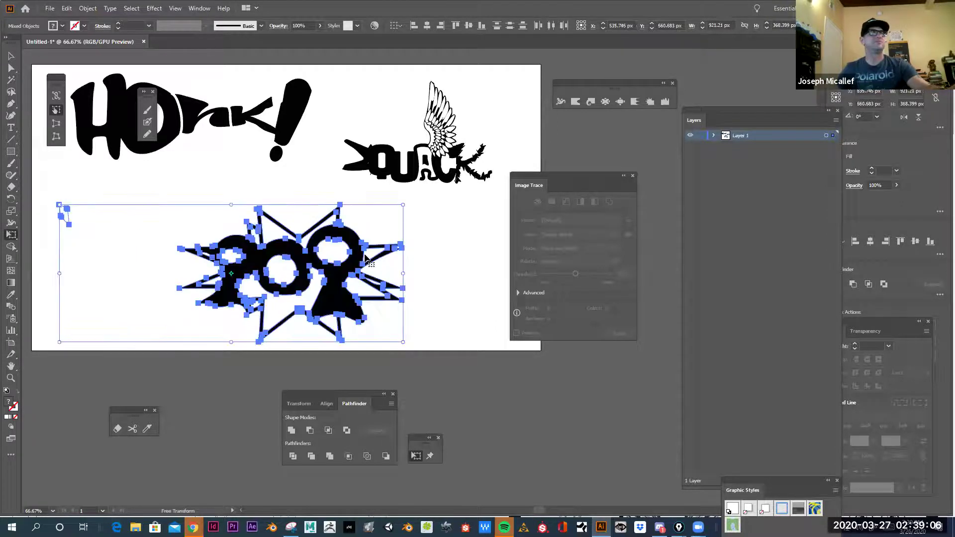
pyautogui.press('v')
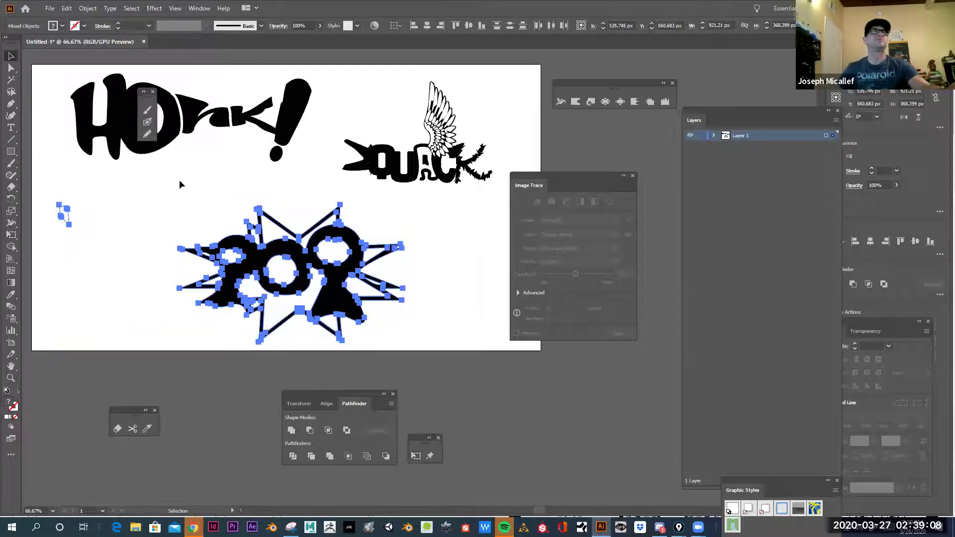
pyautogui.click(178, 219)
pyautogui.click(365, 305)
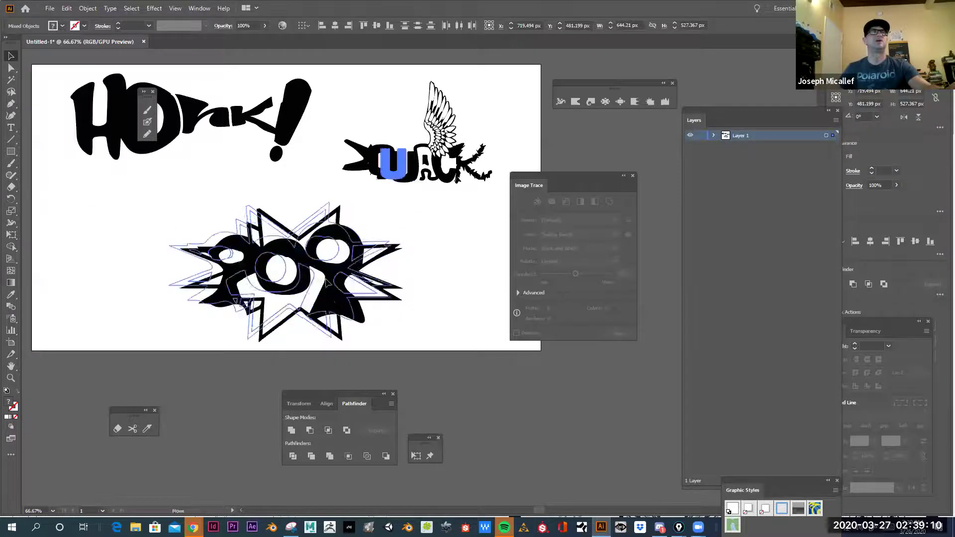
pyautogui.click(458, 313)
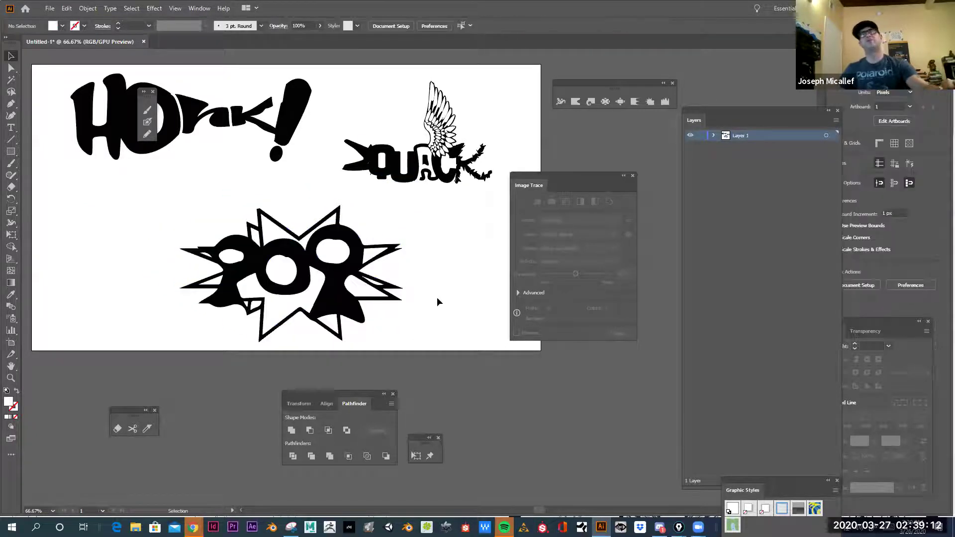
pyautogui.moveTo(146, 92)
pyautogui.mouseDown()
pyautogui.moveTo(75, 251)
pyautogui.moveTo(70, 290)
pyautogui.mouseUp()
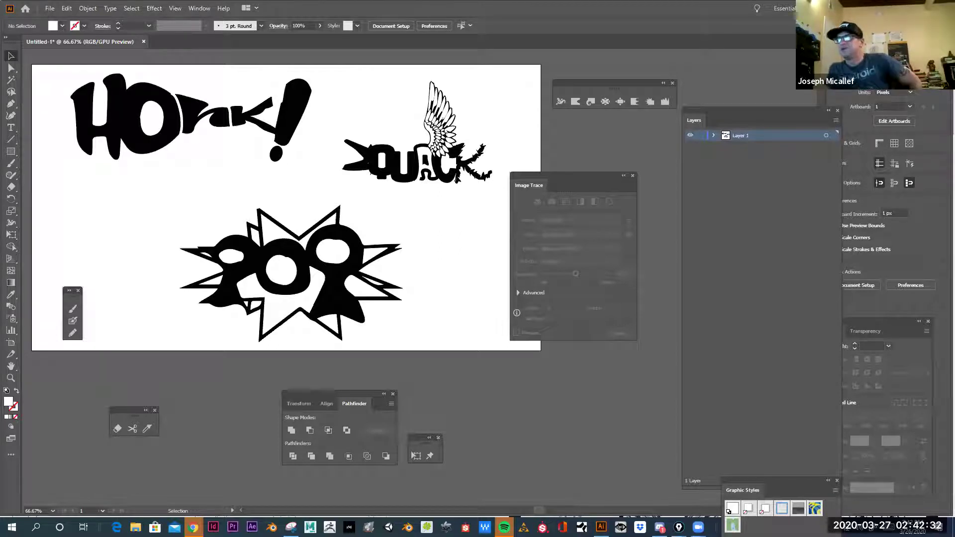
# Switch to Discord and copy the image preview of the newest onomatopoeia sketch sheet posted in the general channel
pyautogui.hotkey('alt', 'Tab')
pyautogui.scroll(-5, 329, 302)
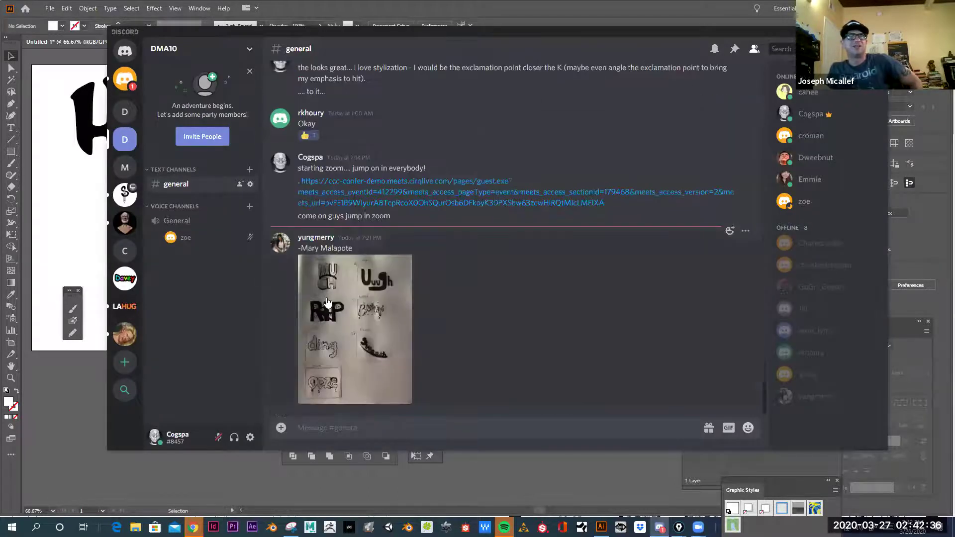
pyautogui.click(327, 302)
pyautogui.rightClick(464, 244)
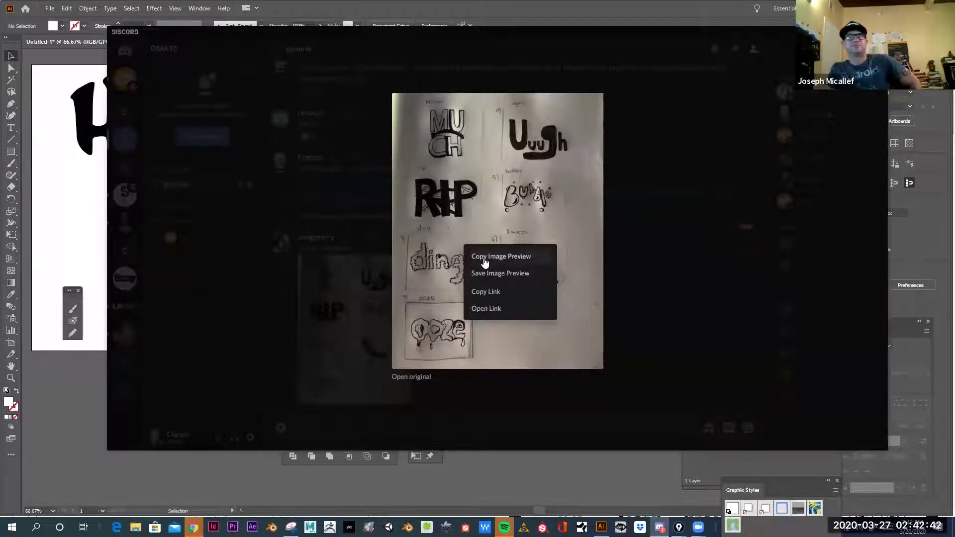
pyautogui.click(484, 257)
pyautogui.click(506, 464)
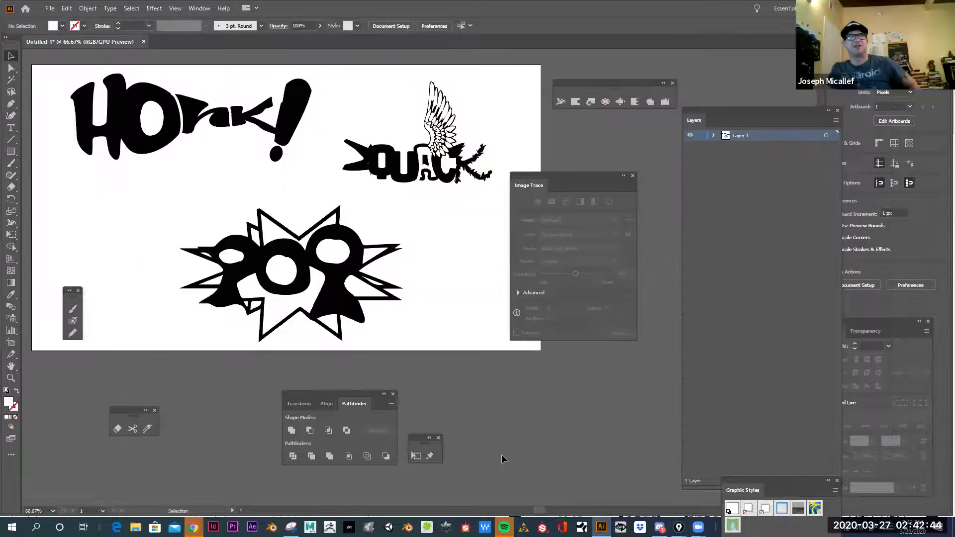
# Create a new 1224 x 792 pt Tabloid document and paste the copied sketch sheet into it
pyautogui.hotkey('ctrl', 'n')
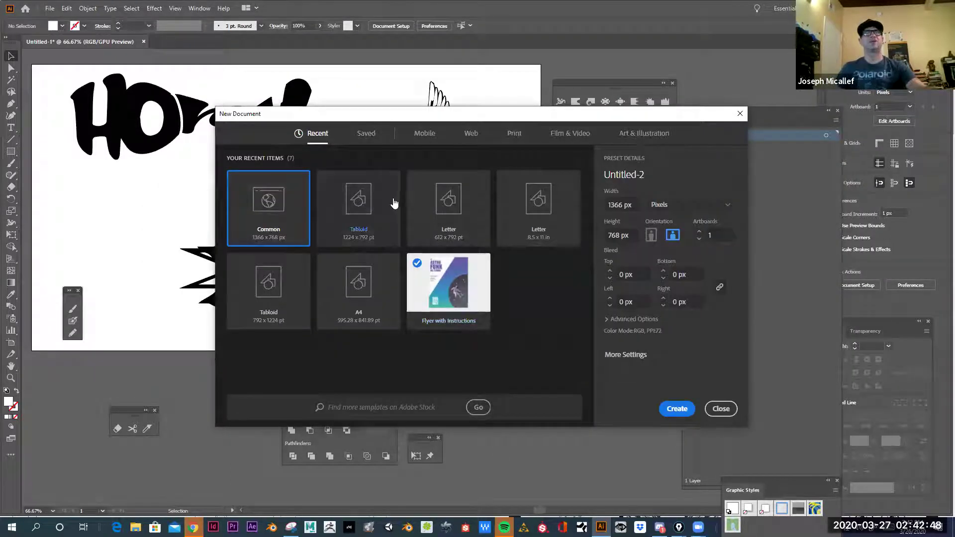
pyautogui.doubleClick(374, 203)
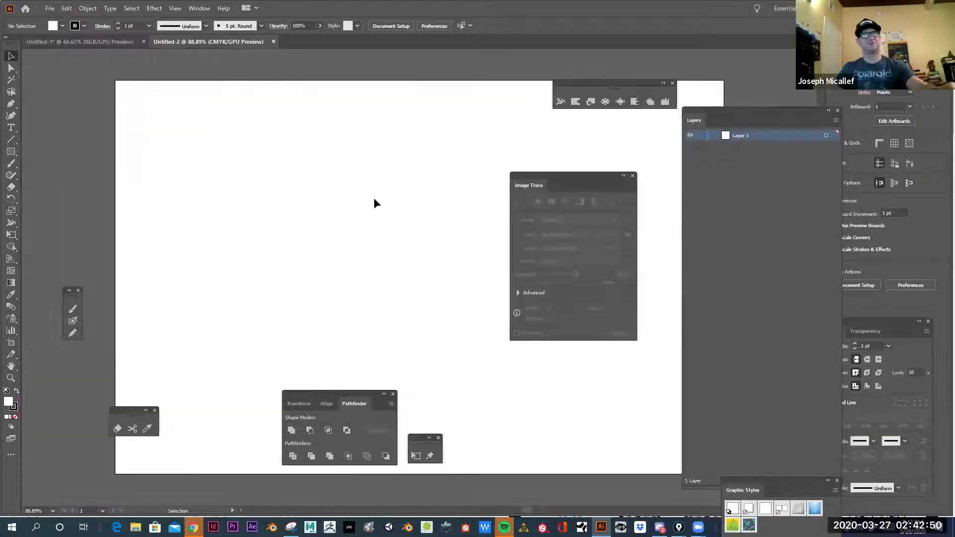
pyautogui.hotkey('ctrl', 'v')
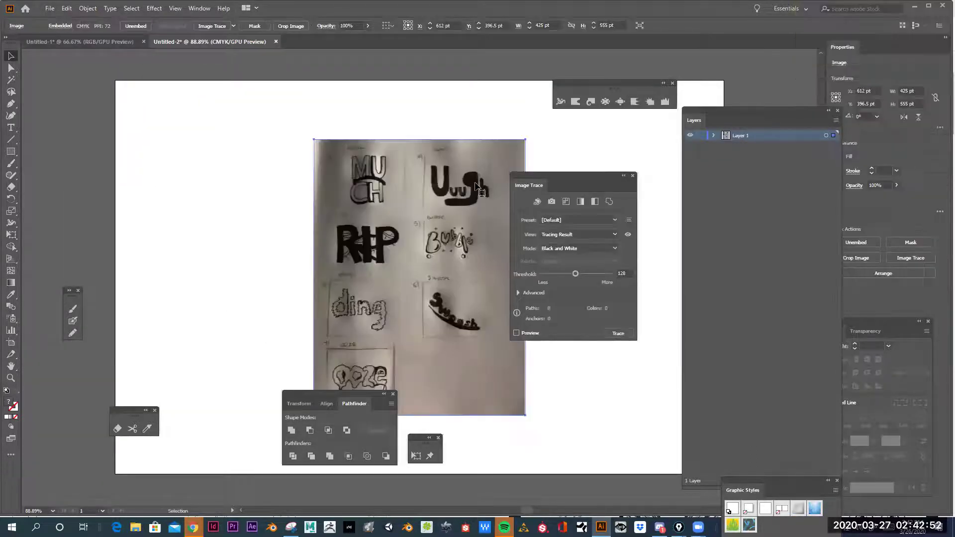
# Move the Image Trace and Pathfinder panels clear of the pasted sketch sheet
pyautogui.moveTo(529, 181); pyautogui.dragTo(613, 191)
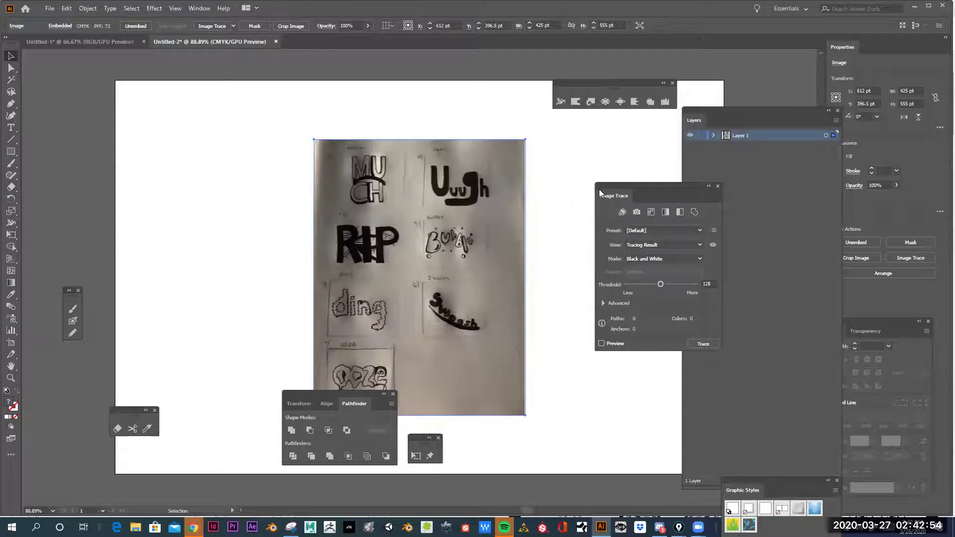
pyautogui.keyDown('ctrl'); pyautogui.click(457, 233); pyautogui.keyUp('ctrl')
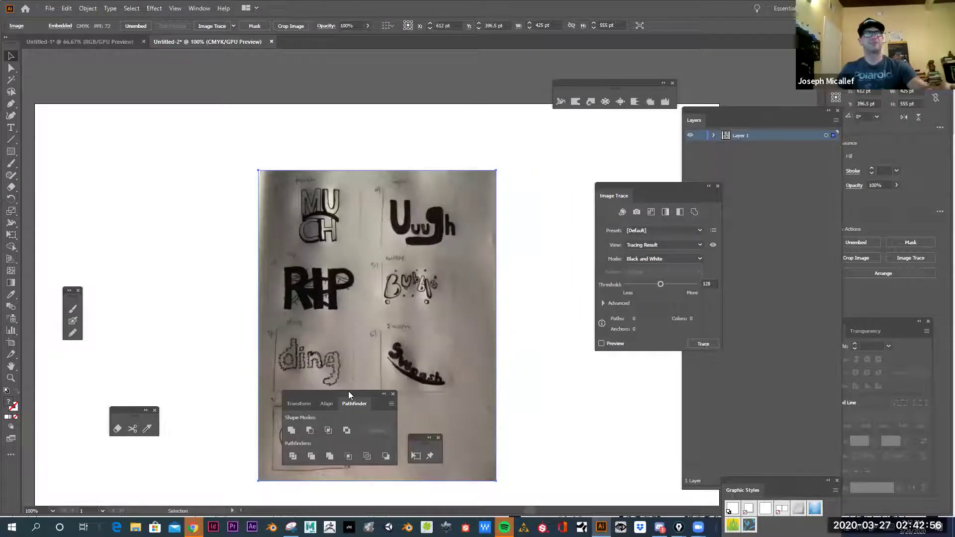
pyautogui.moveTo(349, 391); pyautogui.dragTo(595, 431)
pyautogui.moveTo(674, 443); pyautogui.dragTo(674, 443)
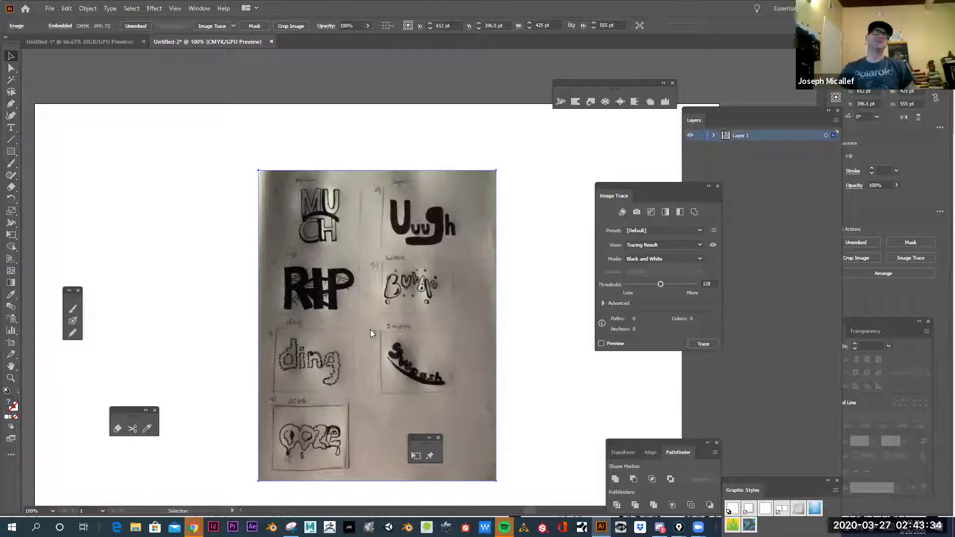
# Examine the MUCH, RIP, Uuugh and Bubble sketches on the sheet up close
pyautogui.click(321, 210)
pyautogui.click(435, 305)
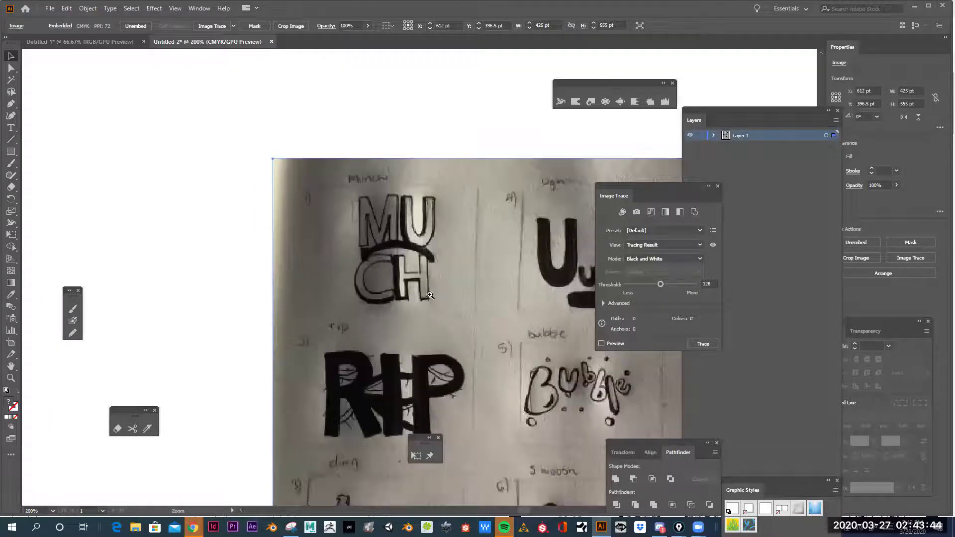
pyautogui.click(431, 296)
pyautogui.keyDown('alt'); pyautogui.click(388, 225); pyautogui.keyUp('alt')
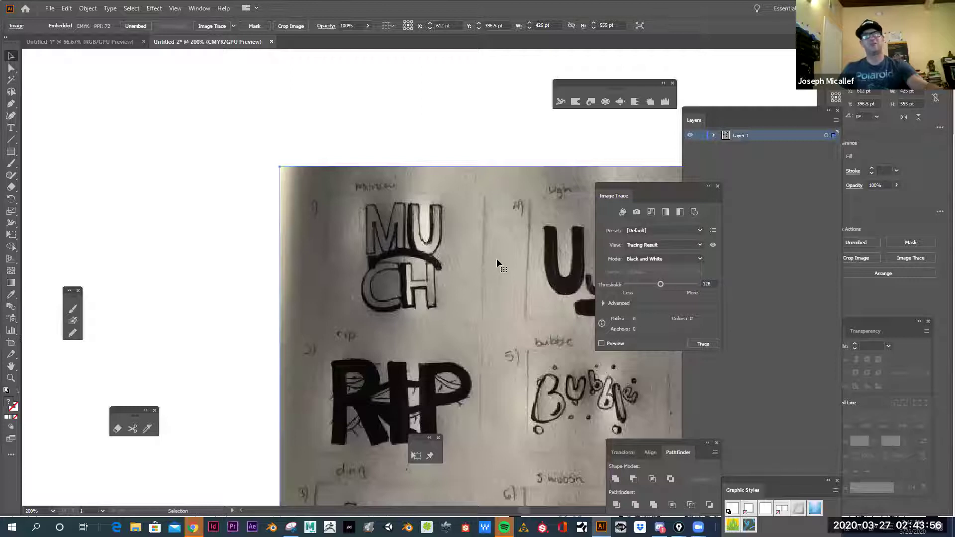
pyautogui.moveTo(530, 281); pyautogui.dragTo(336, 229)
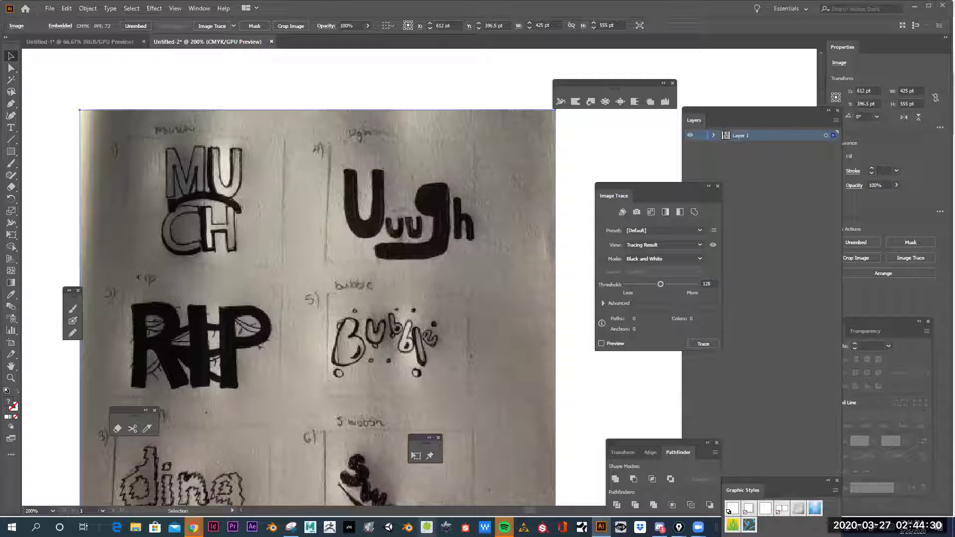
# Switch to CamShop to view the sketchbook page under the document camera, and return to the pasted sketch sheet
pyautogui.hotkey('alt', 'Tab')
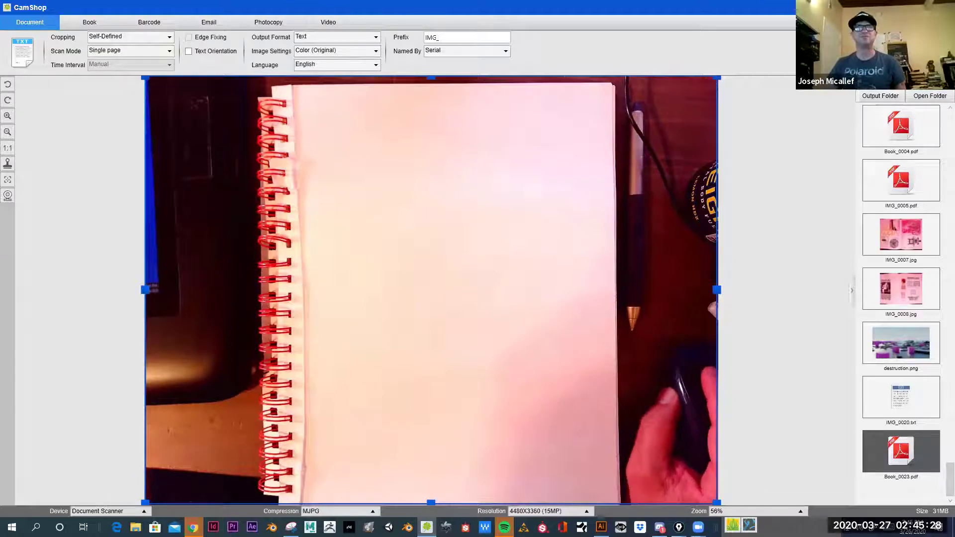
pyautogui.hotkey('alt', 'Tab')
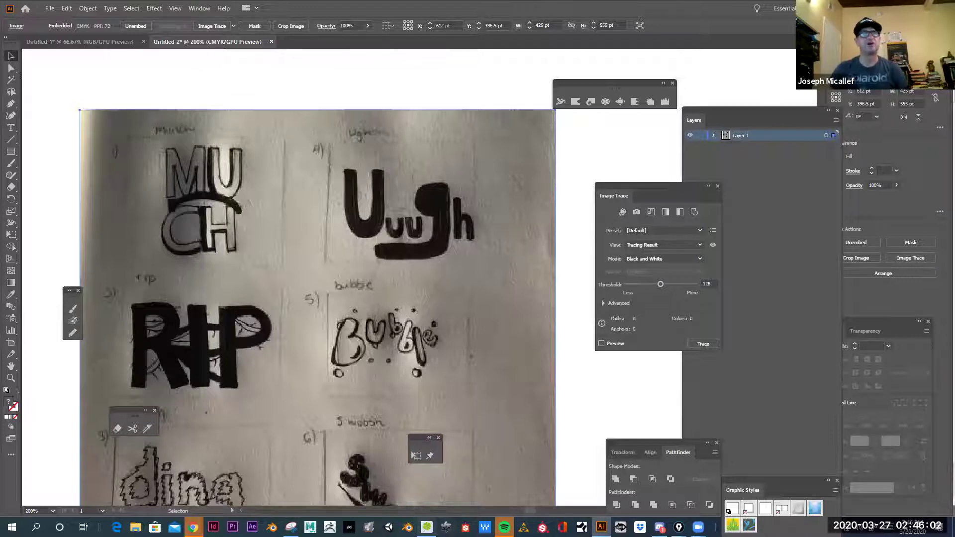
pyautogui.hotkey('alt', 'Tab')
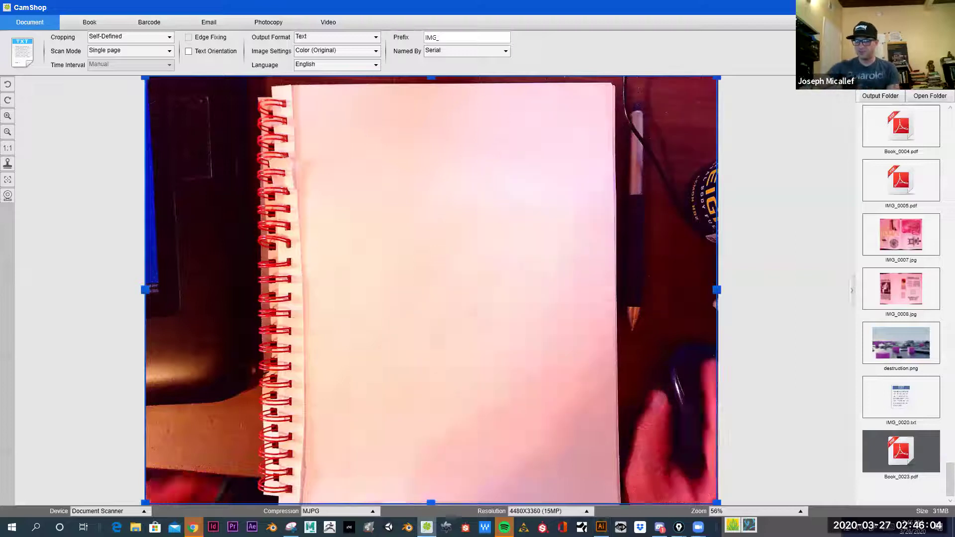
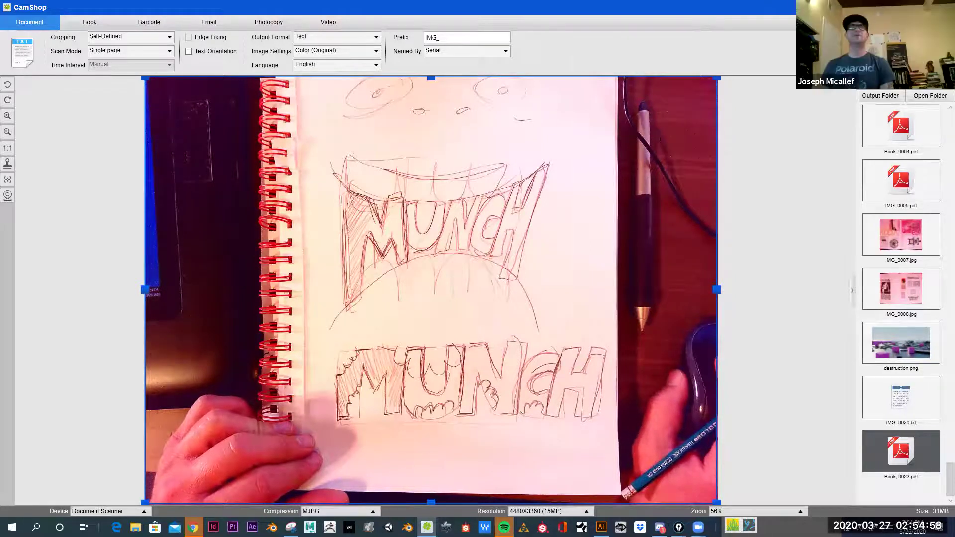
pyautogui.click(925, 7)
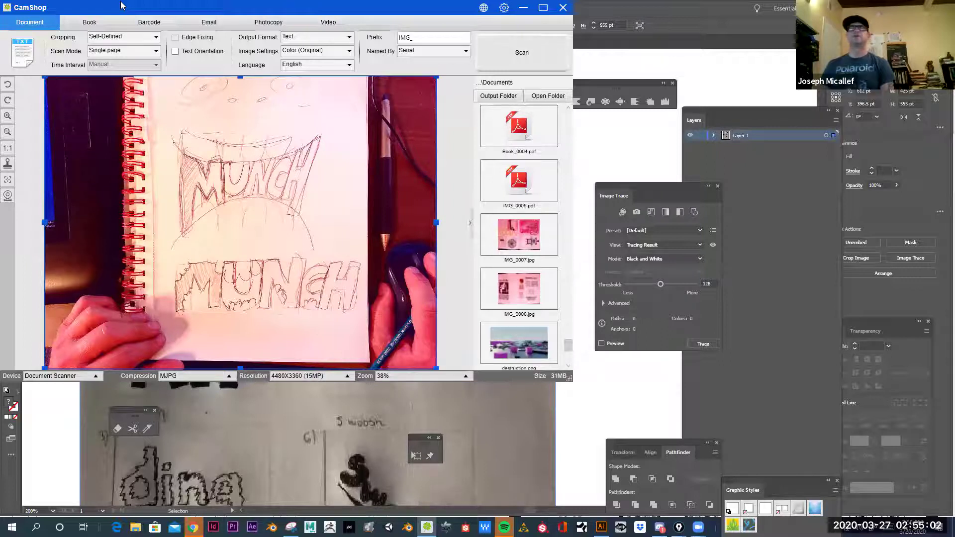
pyautogui.press('super+Down')
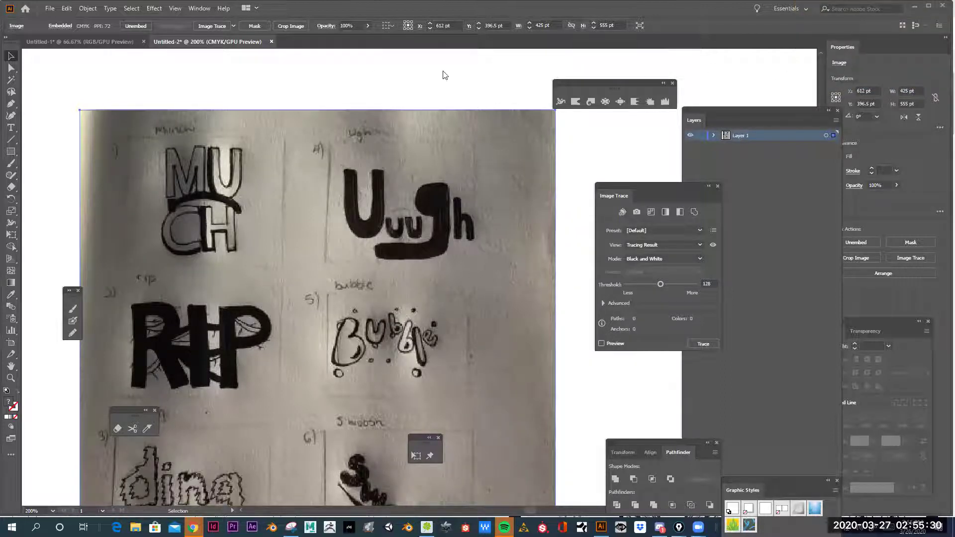
# Switch to Chrome and run a Google image search for "ugh" in the empty browser page
pyautogui.hotkey('alt', 'Tab')
pyautogui.click(252, 8)
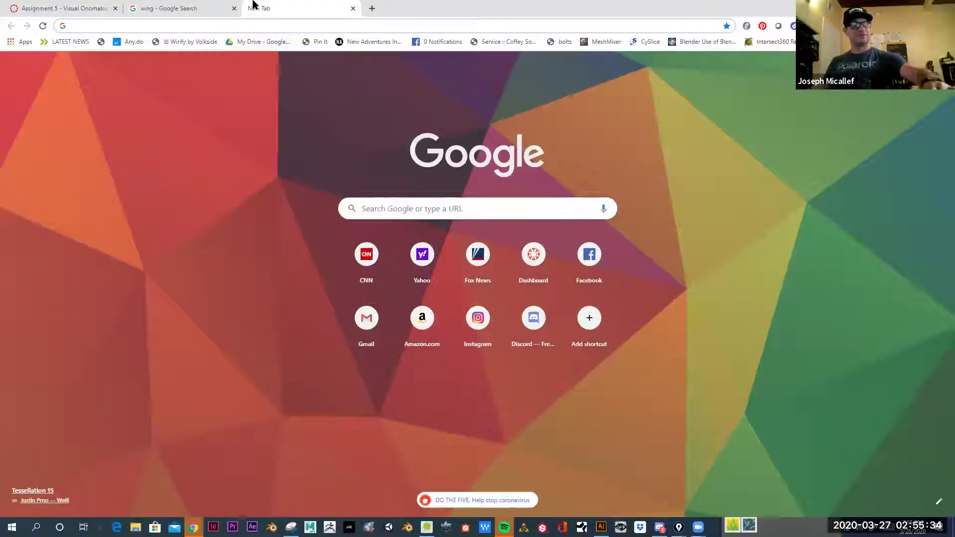
pyautogui.write('ugh')
pyautogui.press('Return')
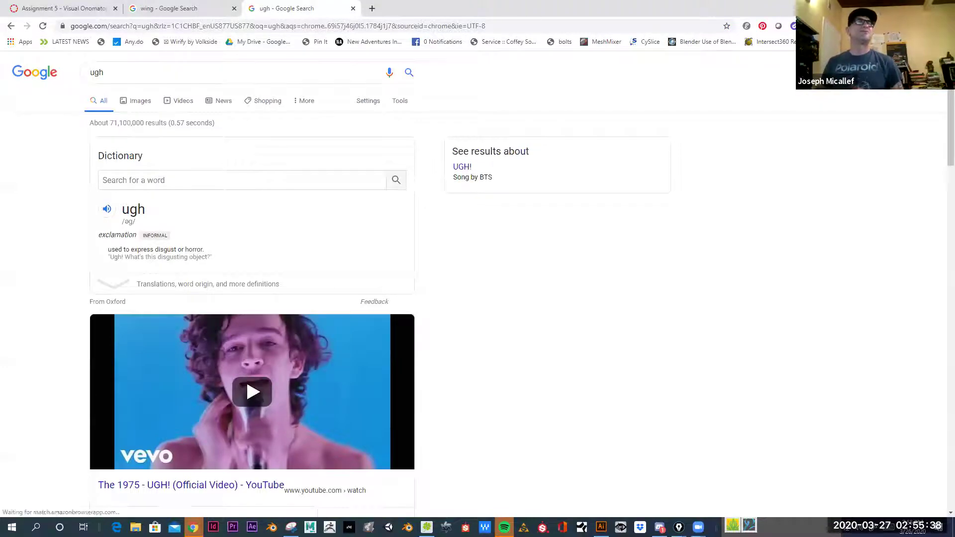
pyautogui.click(143, 101)
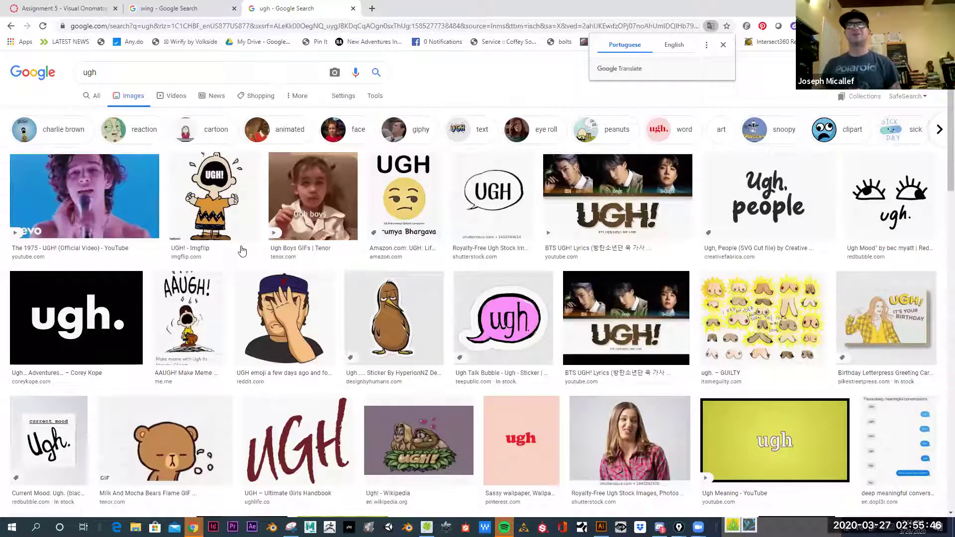
# Look through the "ugh" image results for lettering styles and facial expressions that convey the word
pyautogui.moveTo(246, 229)
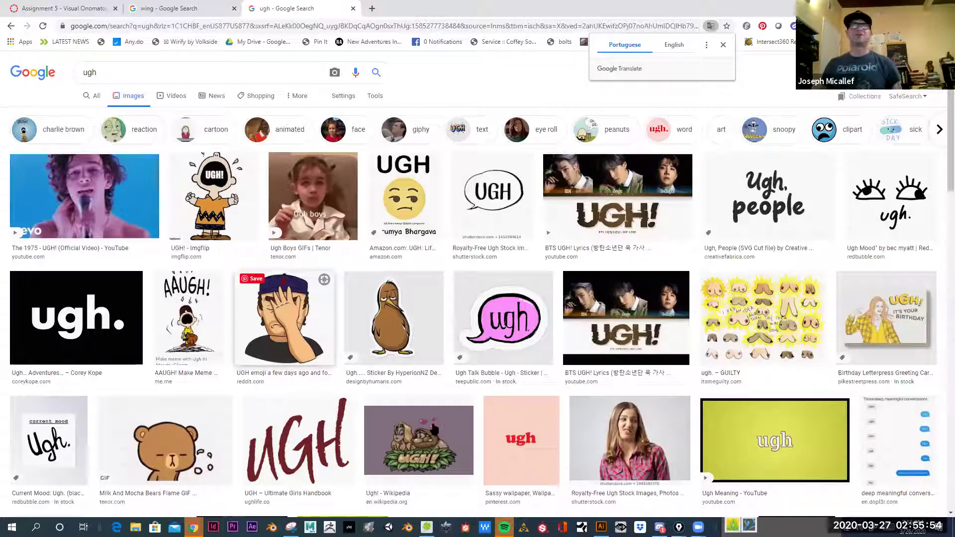
pyautogui.scroll(-3, 620, 436)
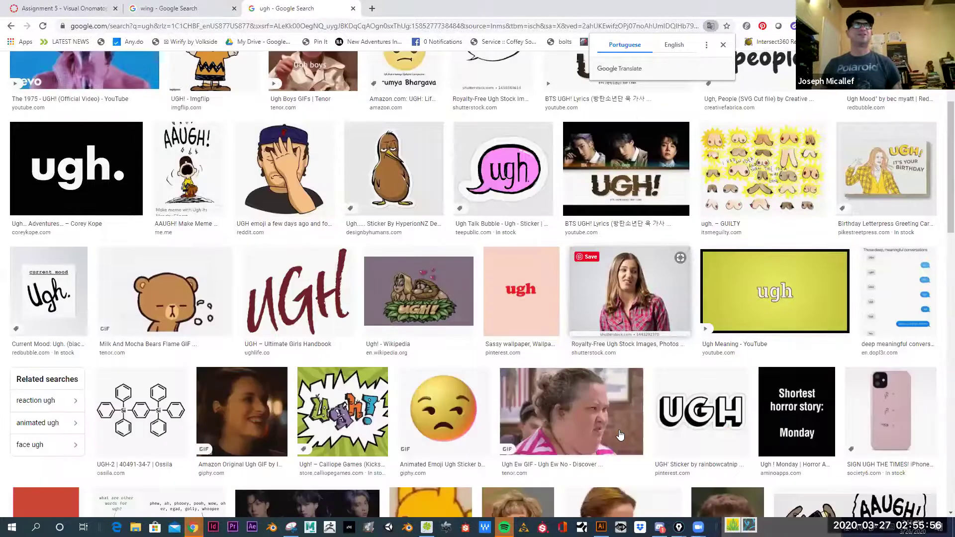
pyautogui.scroll(-2, 620, 436)
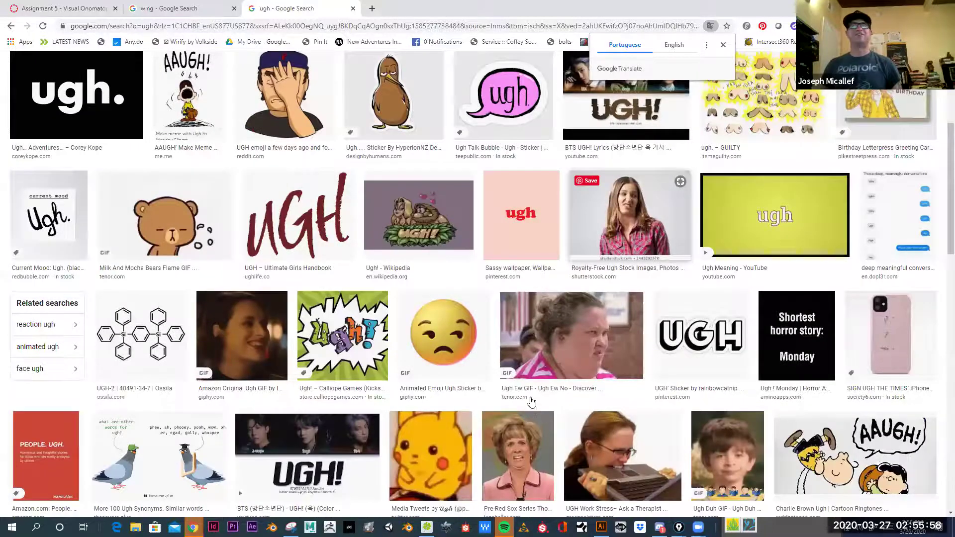
pyautogui.scroll(-2, 532, 401)
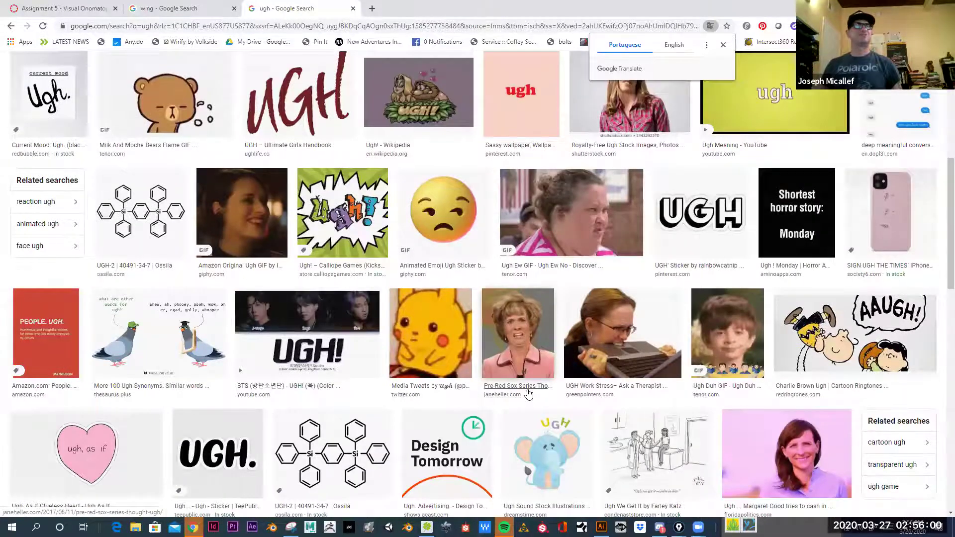
pyautogui.scroll(-1, 529, 395)
pyautogui.scroll(-1, 527, 389)
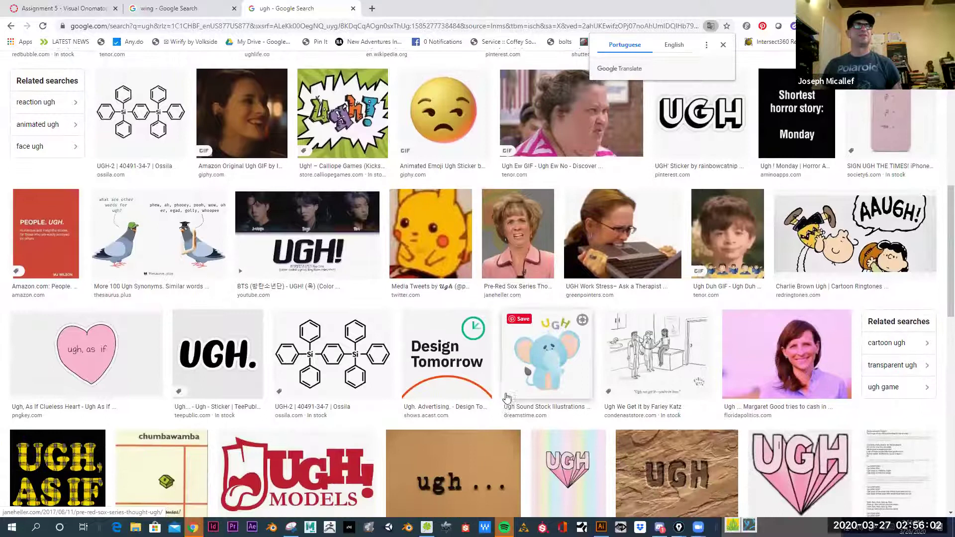
pyautogui.scroll(-2, 263, 256)
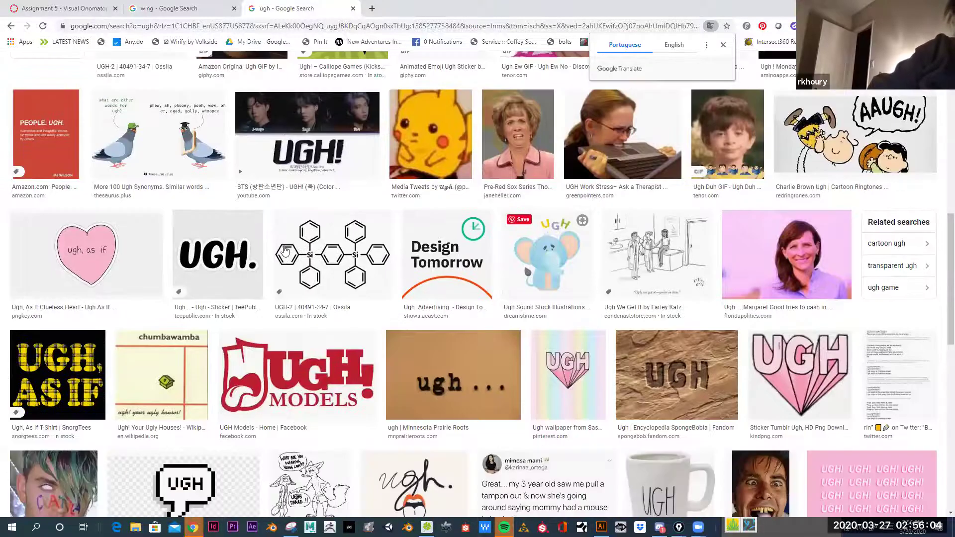
pyautogui.scroll(-3, 285, 249)
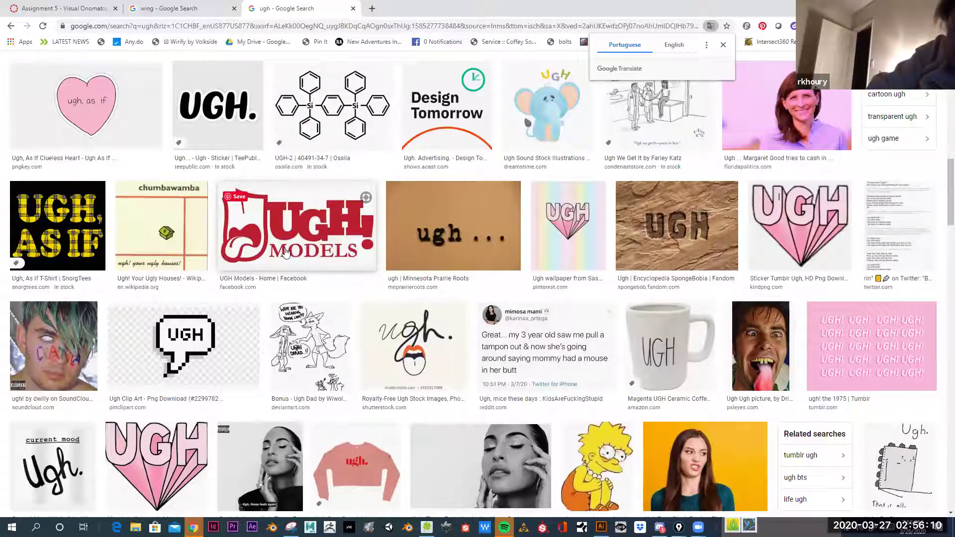
pyautogui.scroll(1, 280, 277)
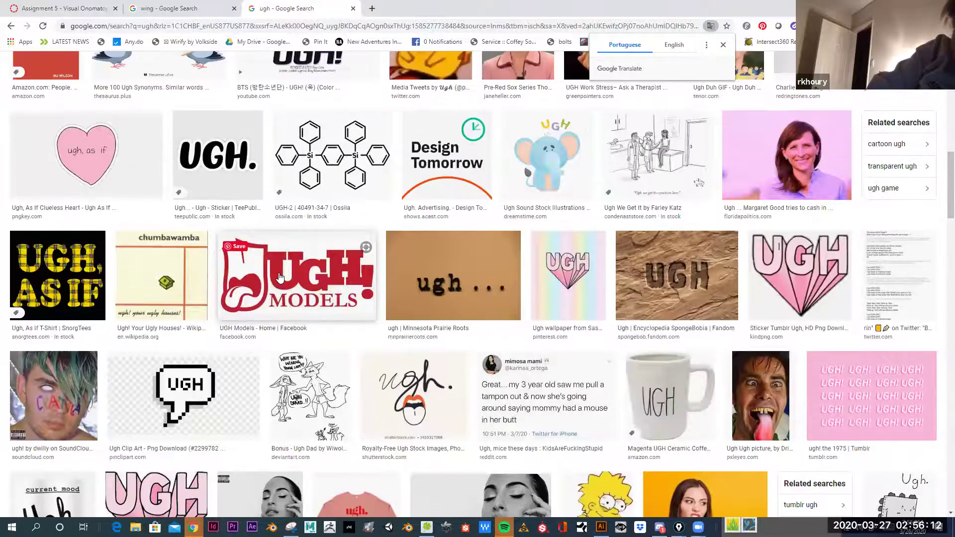
pyautogui.scroll(-5, 273, 271)
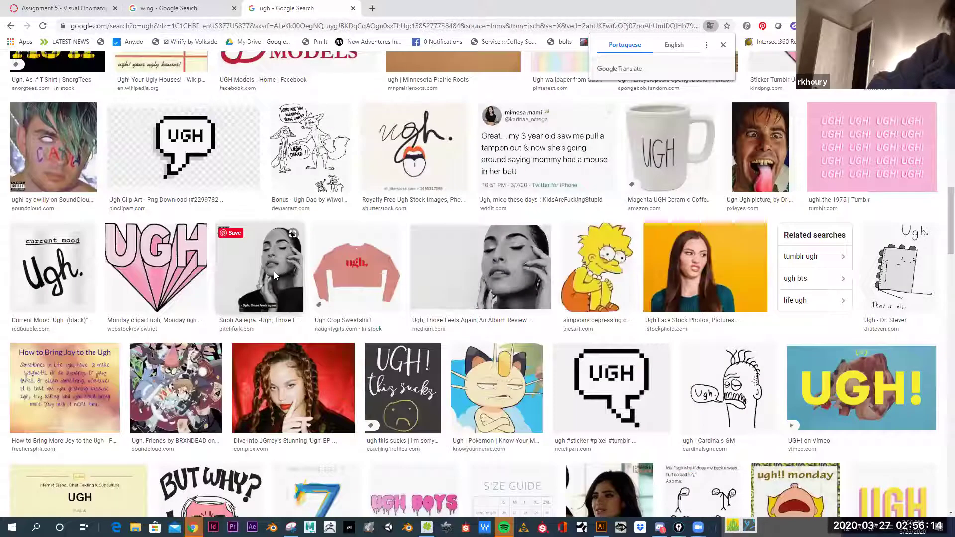
pyautogui.scroll(-9, 273, 272)
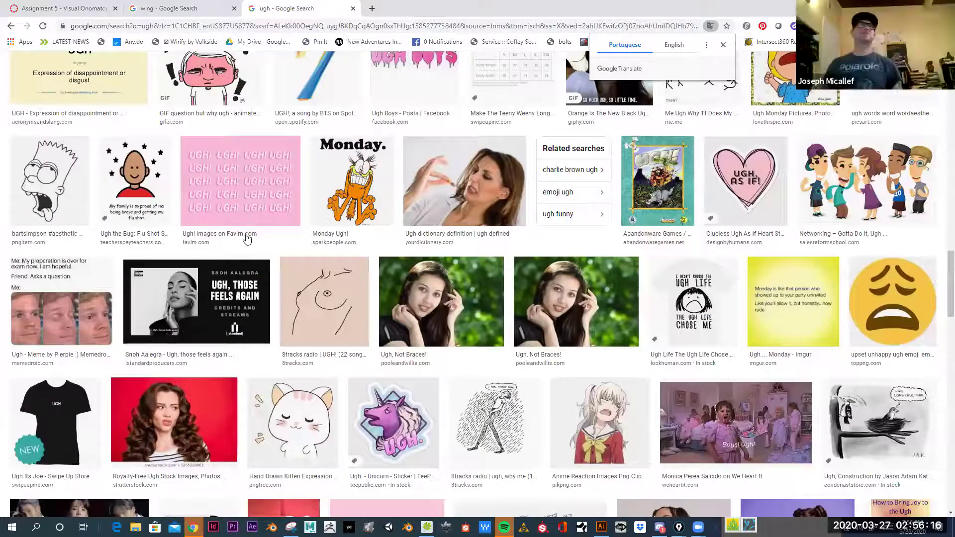
pyautogui.scroll(1, 256, 225)
pyautogui.scroll(6, 134, 81)
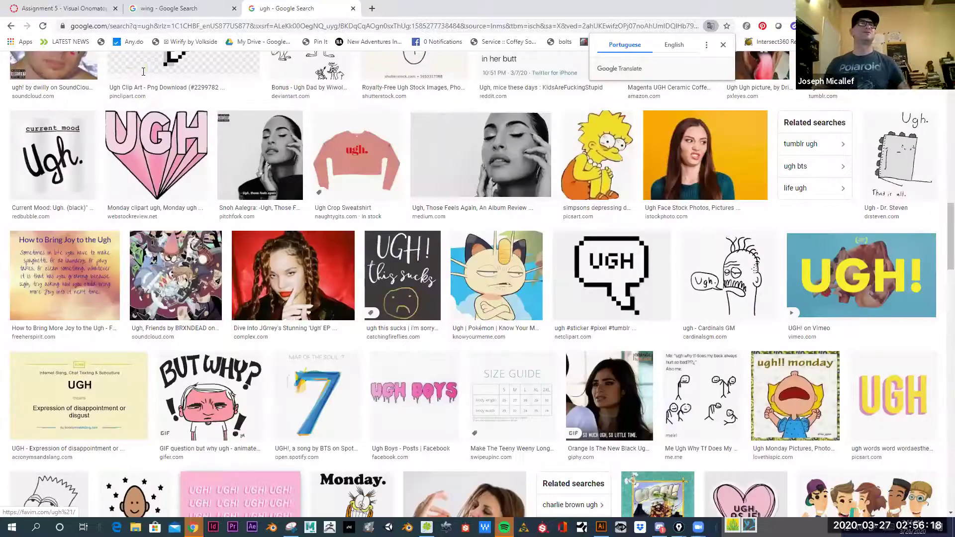
# Refine the image search to "ugh animated"
pyautogui.scroll(10, 138, 72)
pyautogui.click(138, 72)
pyautogui.write('ani')
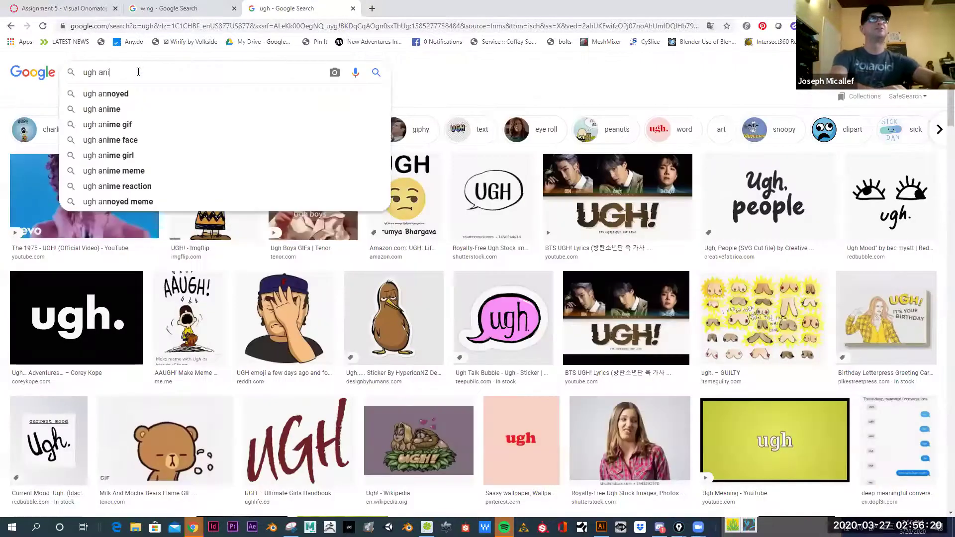
pyautogui.write('mated')
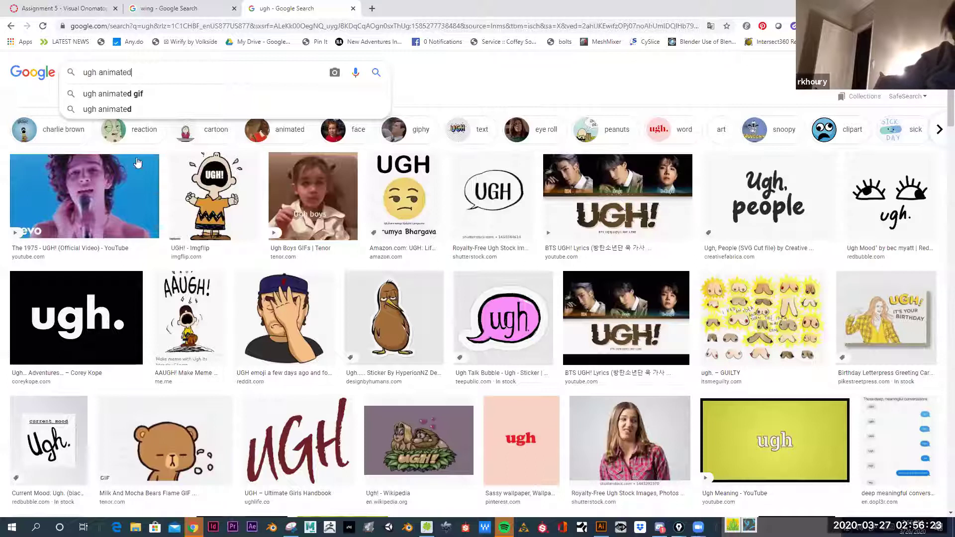
pyautogui.press('Return')
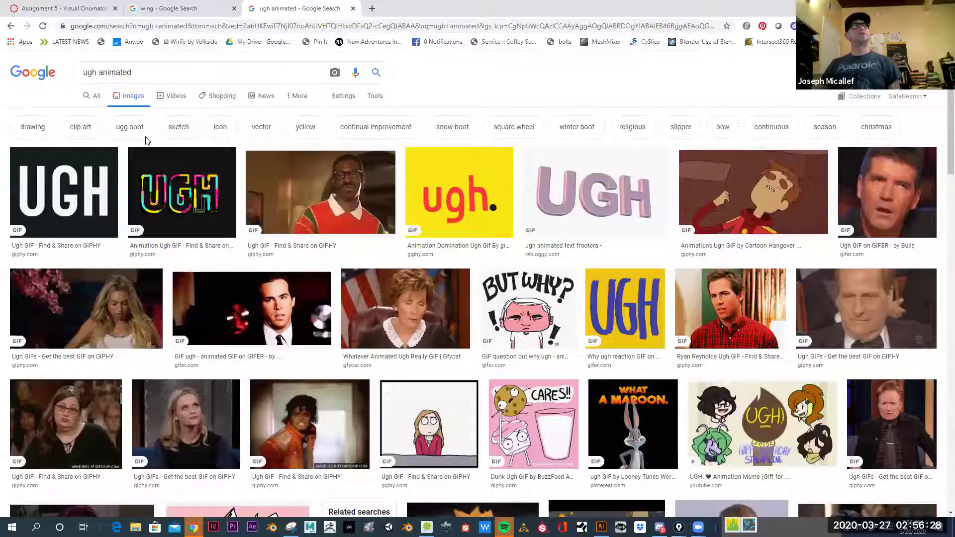
# Run a general web search for "the origin of ugh"
pyautogui.click(96, 99)
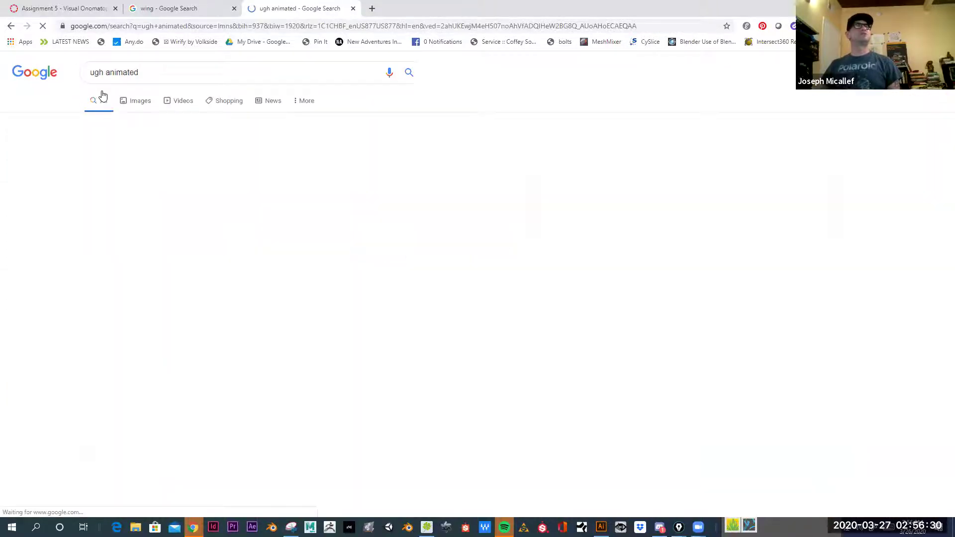
pyautogui.click(96, 77)
pyautogui.hotkey('ctrl', 'a')
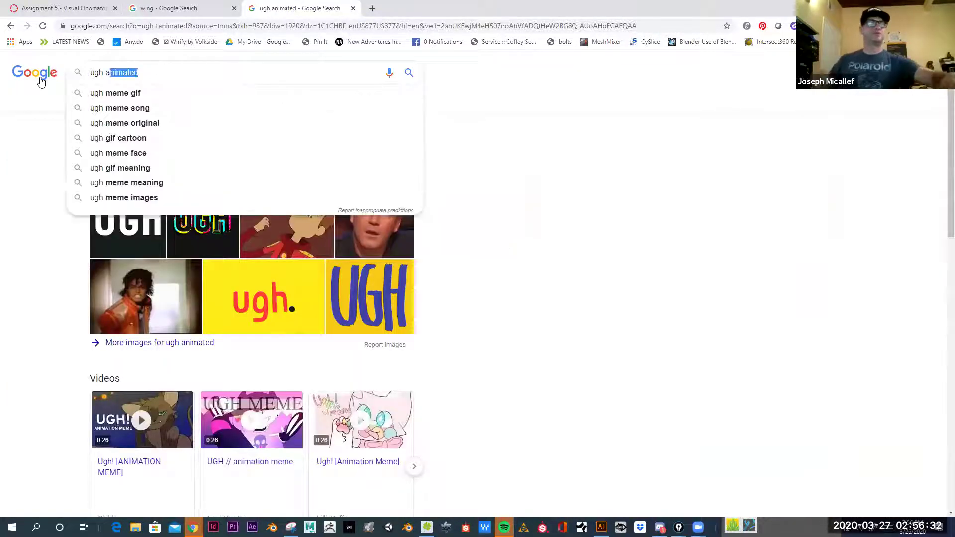
pyautogui.press('Escape')
pyautogui.write('the or')
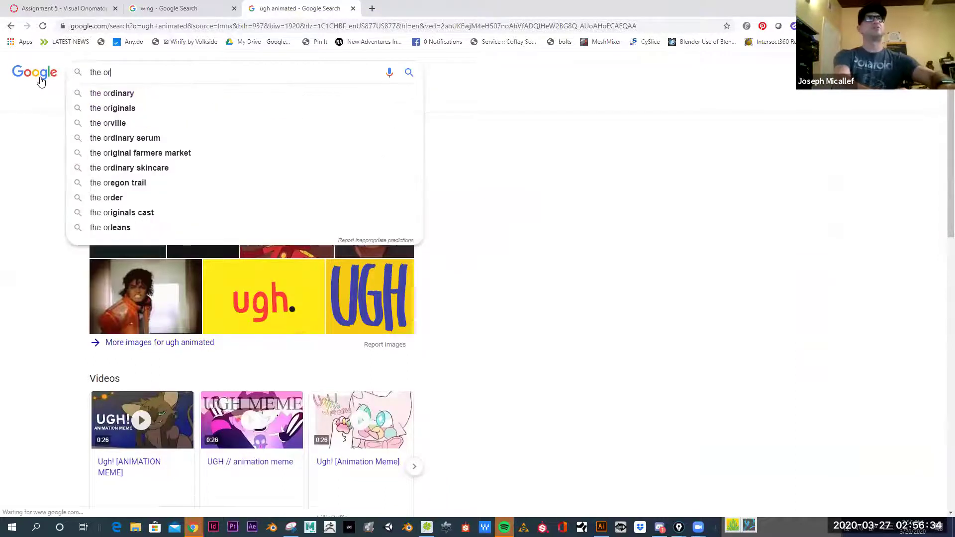
pyautogui.write('ig')
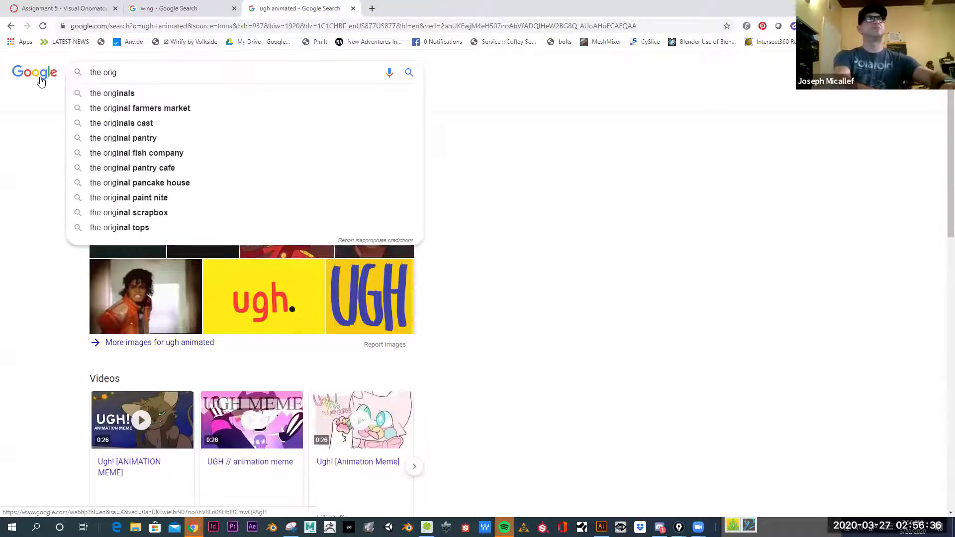
pyautogui.write('in of ugh')
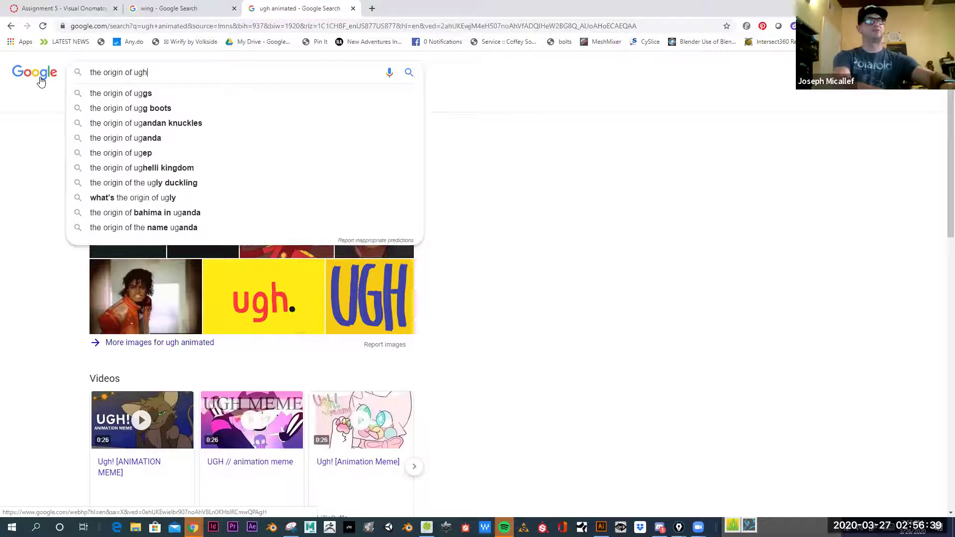
pyautogui.press('Return')
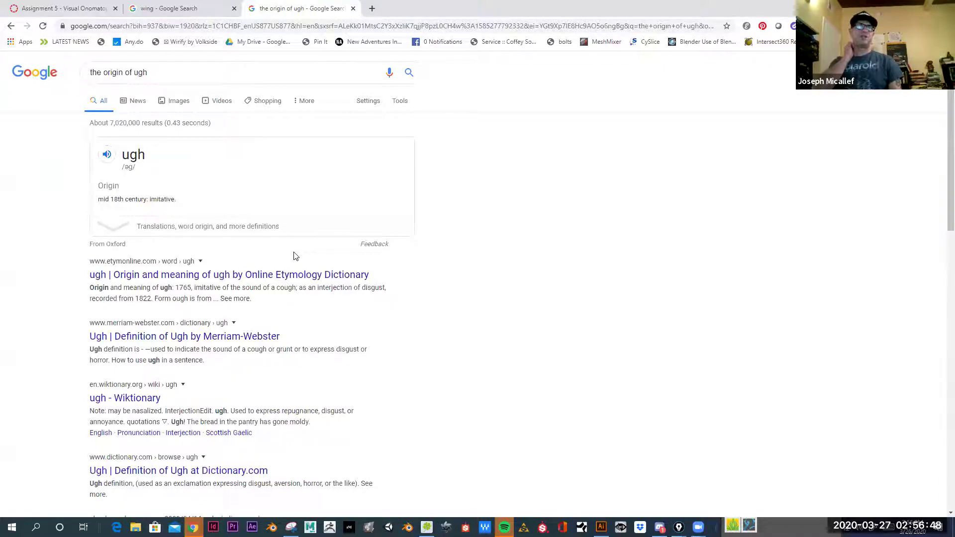
# Open the Online Etymology Dictionary result for "ugh" and read its origin and meaning
pyautogui.click(269, 276)
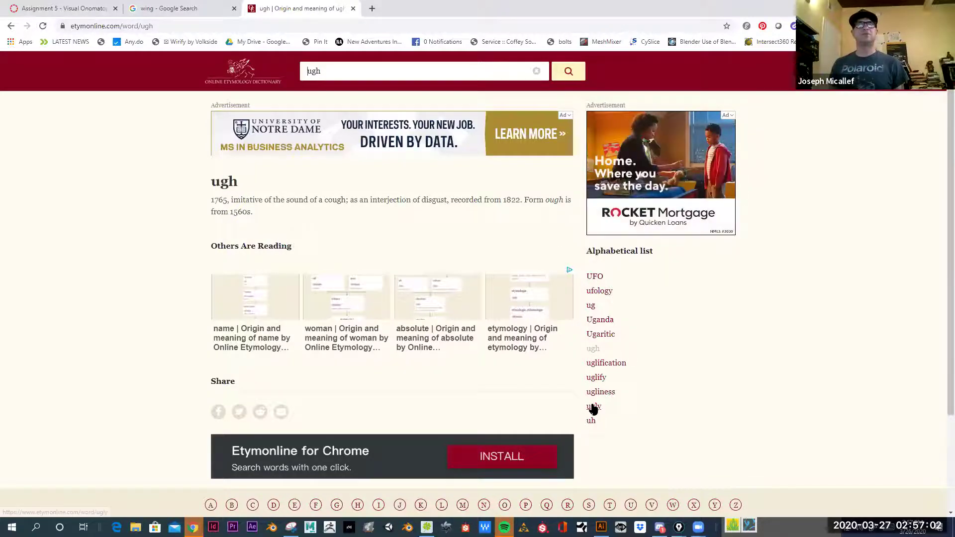
pyautogui.scroll(-3, 486, 333)
pyautogui.scroll(3, 495, 315)
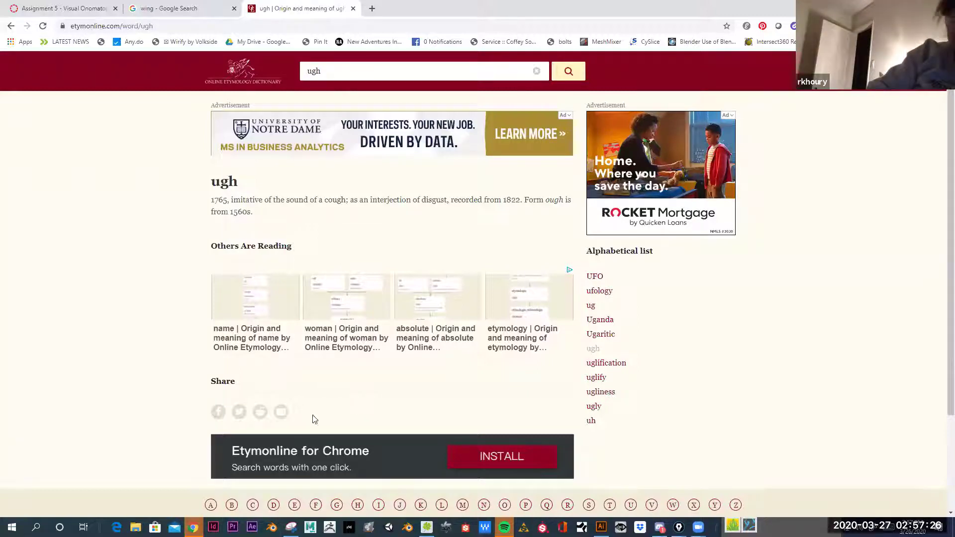
pyautogui.scroll(-2, 294, 420)
pyautogui.scroll(3, 294, 420)
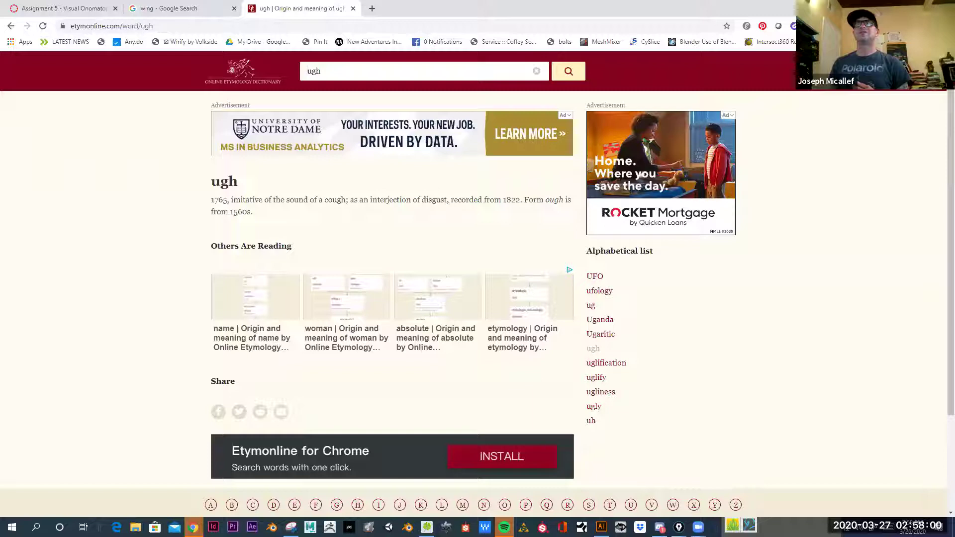
# Switch back to Illustrator to examine the remaining word sketches on the sheet, viewing the redrawn RIP idea in CamShop
pyautogui.hotkey('alt', 'Tab')
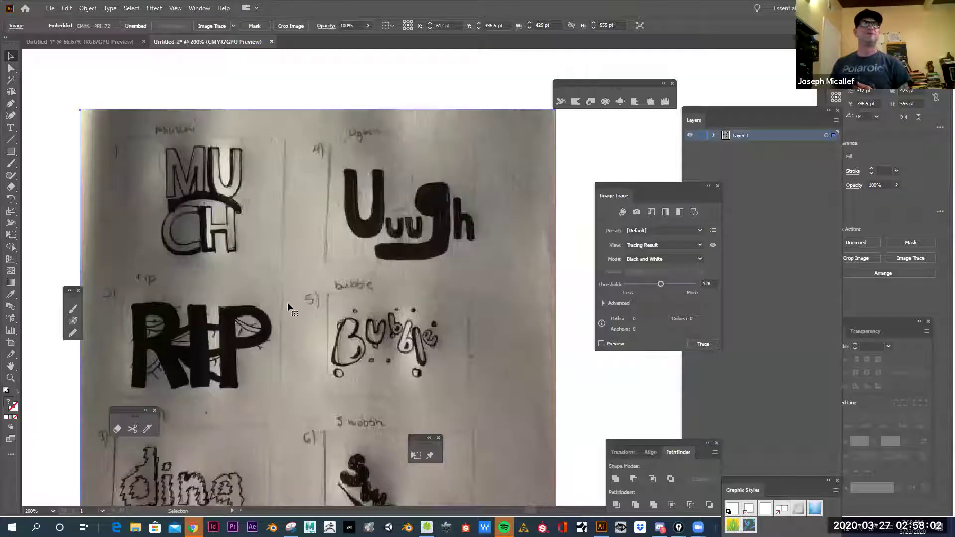
pyautogui.scroll(-2, 372, 272)
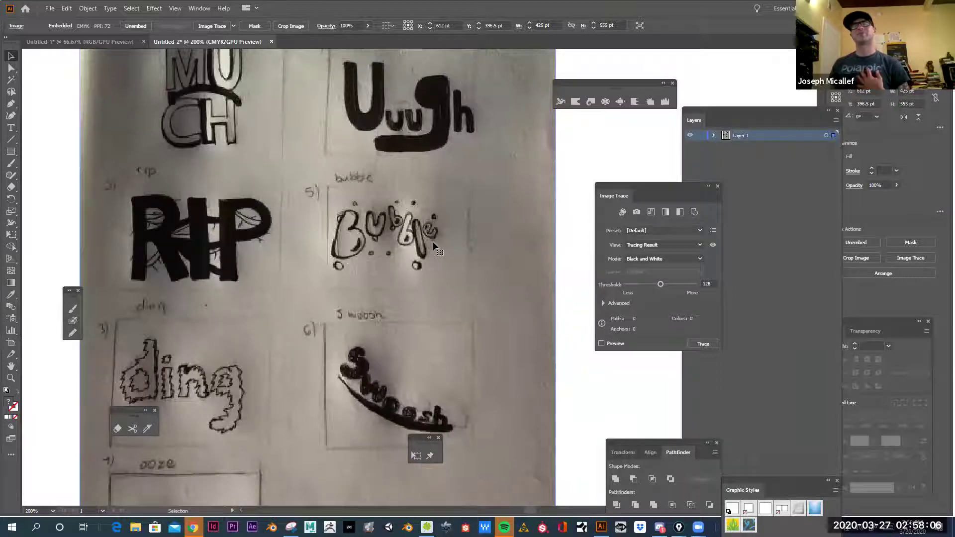
pyautogui.scroll(-3, 432, 246)
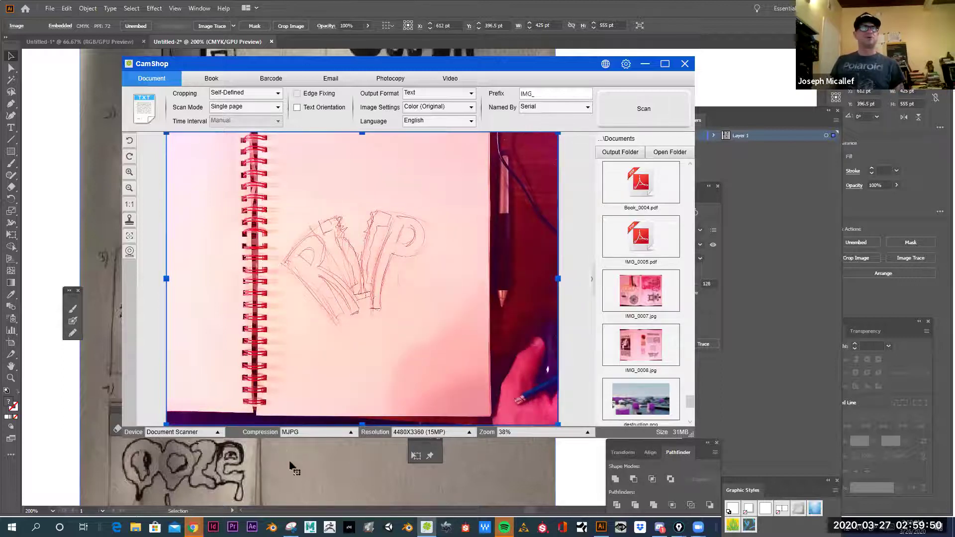
pyautogui.click(294, 440)
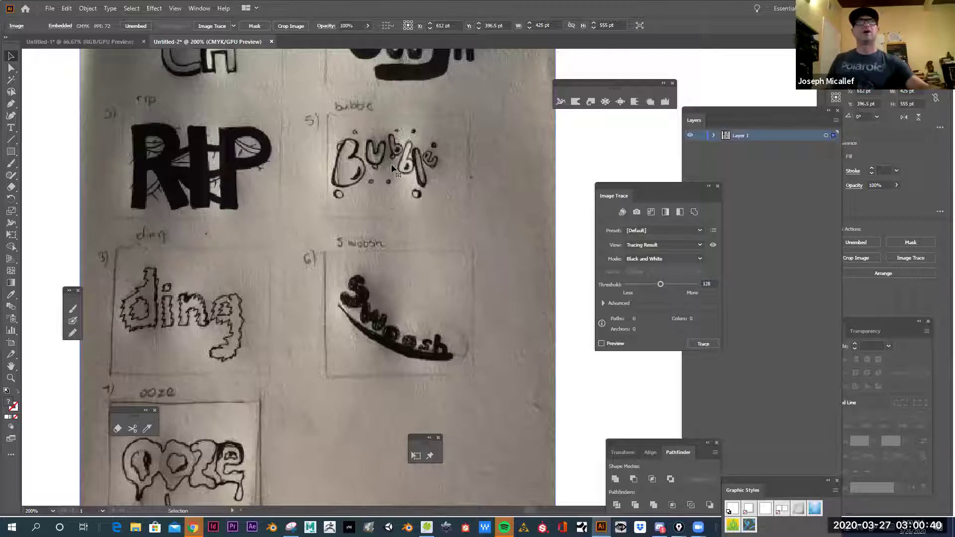
# Move the sketch sheet down and left to about X 318 pt, Y 741 pt, clearing the upper part of the artboard
pyautogui.hotkey('ctrl', '-')
pyautogui.hotkey('ctrl', '-')
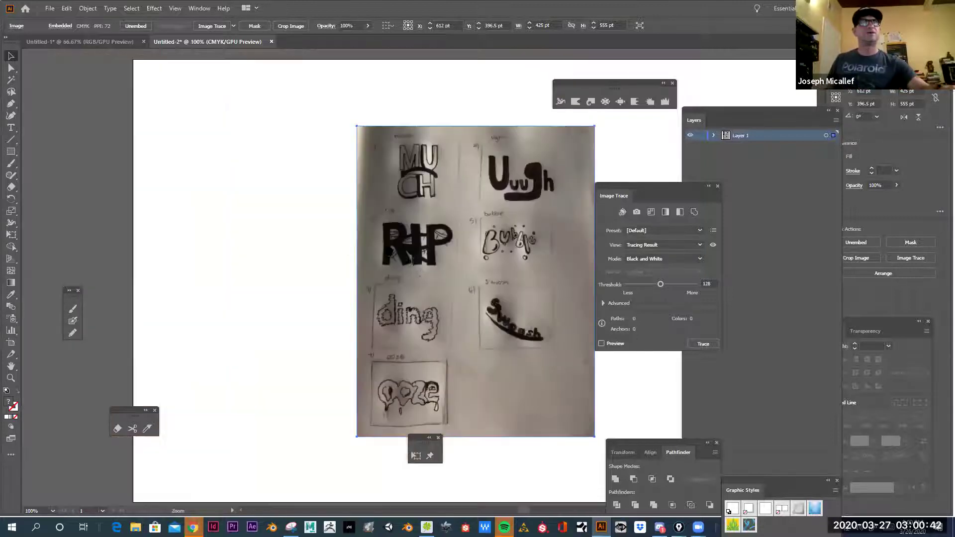
pyautogui.moveTo(434, 305)
pyautogui.mouseDown()
pyautogui.moveTo(249, 386)
pyautogui.moveTo(253, 453)
pyautogui.moveTo(269, 498)
pyautogui.mouseUp()
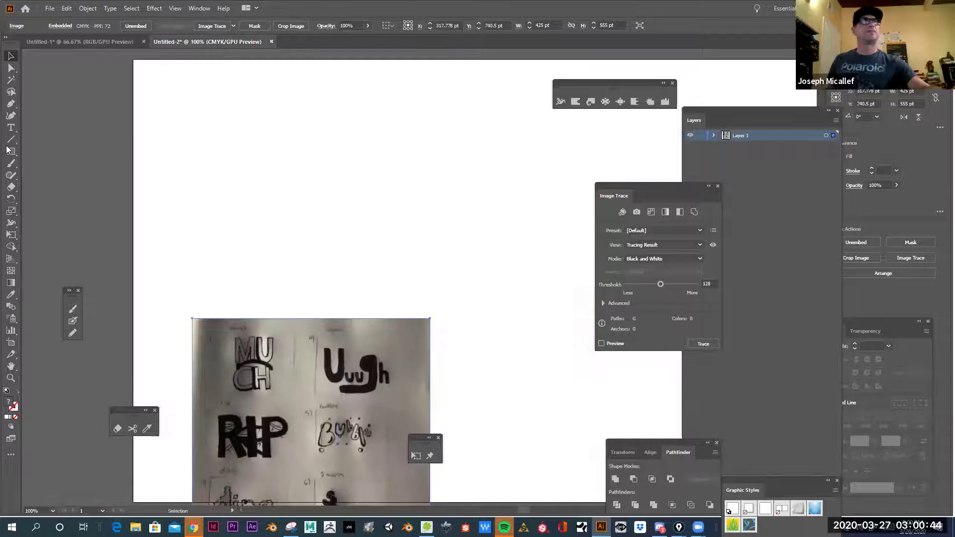
# Add the point text "ding" in the empty artboard area above the sketch sheet and select all its letters
pyautogui.click(10, 127)
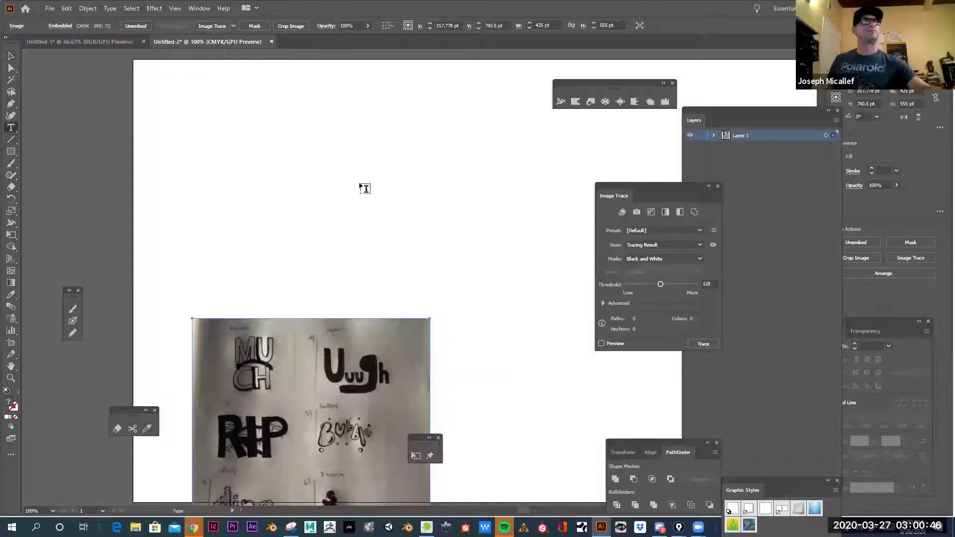
pyautogui.click(313, 194)
pyautogui.press('BackSpace')
pyautogui.write('ding')
pyautogui.hotkey('ctrl', 'a')
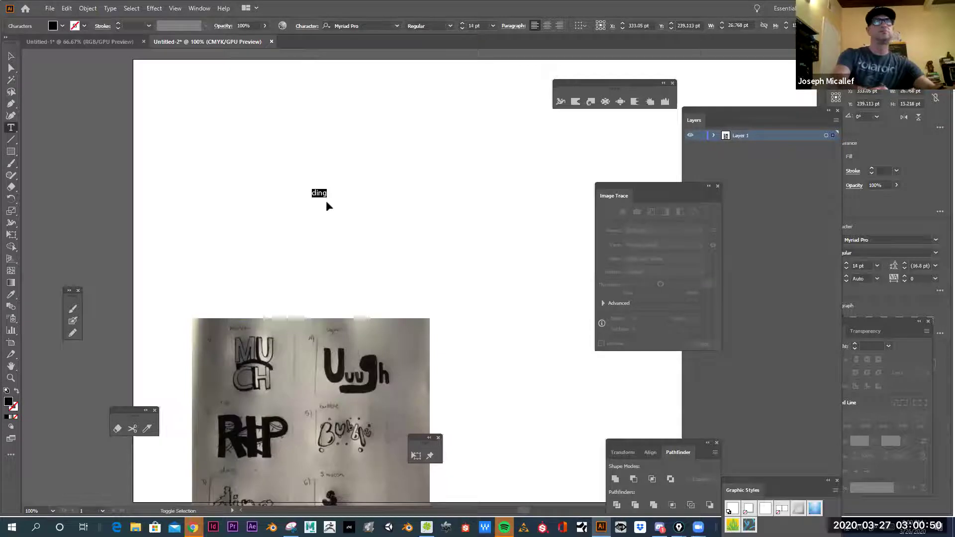
# Enlarge the "ding" text to a font size of 134 pt
pyautogui.hotkey('ctrl', 'shift', '.')
pyautogui.hotkey('ctrl', 'shift', '.')
pyautogui.hotkey('ctrl', 'shift', '.')
pyautogui.hotkey('ctrl', 'shift', '.')
pyautogui.hotkey('ctrl', 'shift', '.')
pyautogui.hotkey('ctrl', 'shift', '.')
pyautogui.hotkey('ctrl', 'shift', '.')
pyautogui.hotkey('ctrl', 'shift', '.')
pyautogui.hotkey('ctrl', 'shift', '.')
pyautogui.hotkey('ctrl', 'shift', '.')
pyautogui.hotkey('ctrl', 'shift', '.')
pyautogui.hotkey('ctrl', 'shift', '.')
pyautogui.hotkey('ctrl', 'shift', '.')
pyautogui.hotkey('ctrl', 'shift', '.')
pyautogui.hotkey('ctrl', 'shift', '.')
pyautogui.hotkey('ctrl', 'shift', '.')
pyautogui.hotkey('ctrl', 'shift', '.')
pyautogui.hotkey('ctrl', 'shift', '.')
pyautogui.hotkey('ctrl', 'shift', '.')
pyautogui.hotkey('ctrl', 'shift', '.')
pyautogui.hotkey('ctrl', 'shift', '.')
pyautogui.hotkey('ctrl', 'shift', '.')
pyautogui.hotkey('ctrl', 'shift', '.')
pyautogui.hotkey('ctrl', 'shift', '.')
pyautogui.hotkey('ctrl', 'shift', '.')
pyautogui.hotkey('ctrl', 'shift', '.')
pyautogui.hotkey('ctrl', 'shift', '.')
pyautogui.hotkey('ctrl', 'shift', '.')
pyautogui.hotkey('ctrl', 'shift', '.')
pyautogui.hotkey('ctrl', 'shift', '.')
pyautogui.hotkey('ctrl', 'shift', '.')
pyautogui.hotkey('ctrl', 'shift', '.')
pyautogui.hotkey('ctrl', 'shift', '.')
pyautogui.hotkey('ctrl', 'shift', '.')
pyautogui.hotkey('ctrl', 'shift', '.')
pyautogui.hotkey('ctrl', 'shift', '.')
pyautogui.hotkey('ctrl', 'shift', '.')
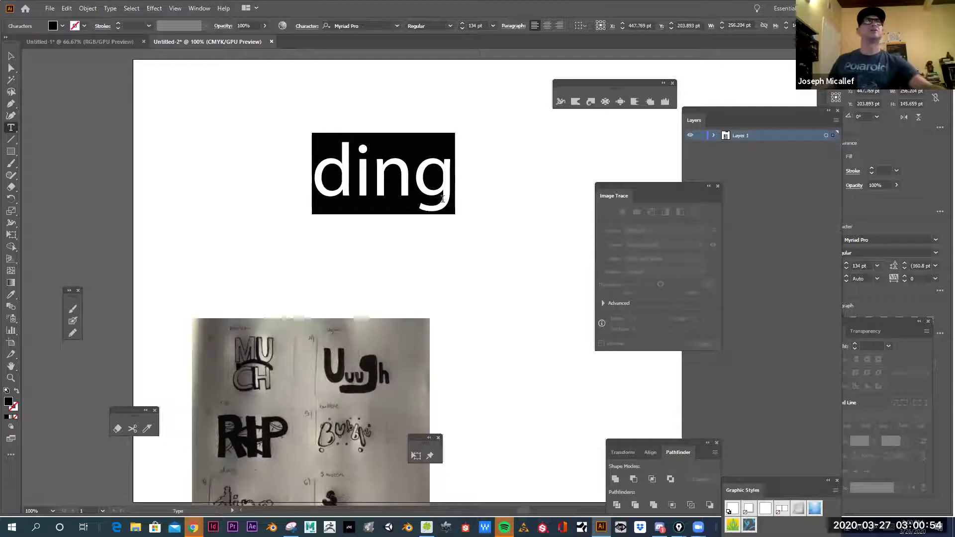
# Change the font of the "ding" text to Countach and finish editing the text
pyautogui.click(397, 25)
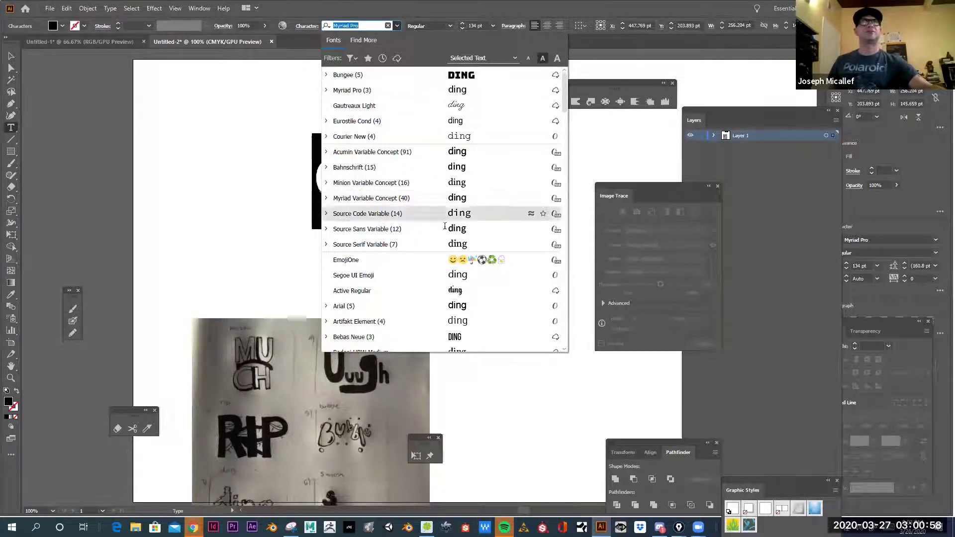
pyautogui.scroll(-4, 444, 238)
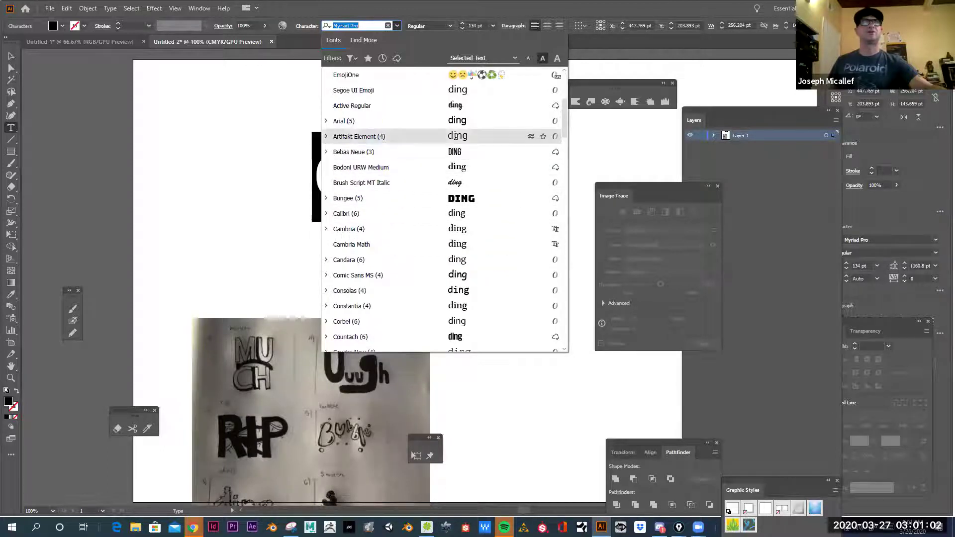
pyautogui.click(448, 337)
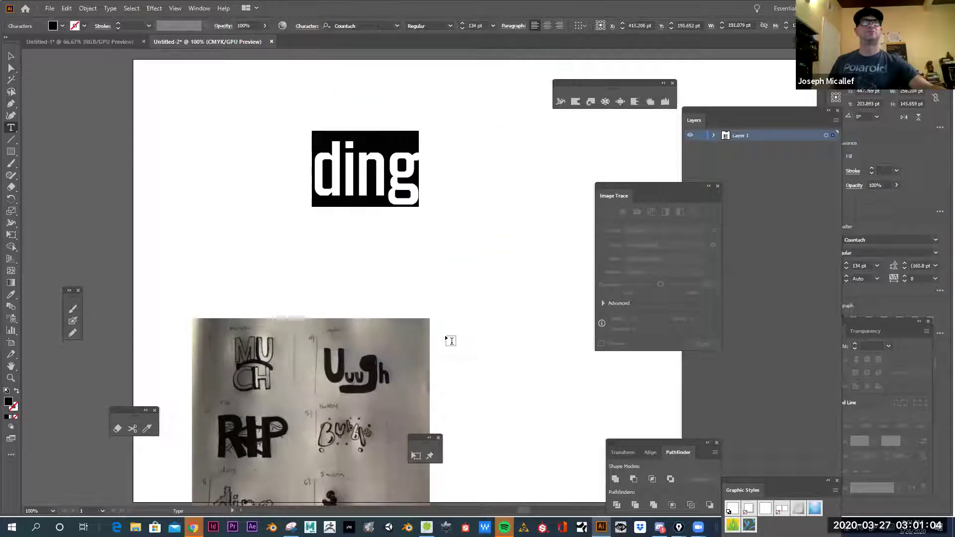
pyautogui.press('Escape')
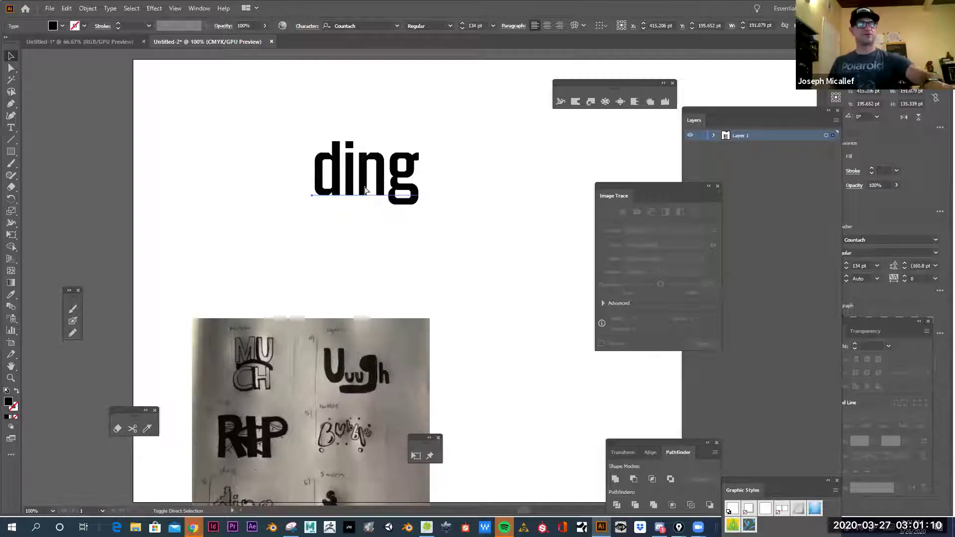
# Convert the "ding" text to outlines and deselect it
pyautogui.hotkey('ctrl', 'shift', 'o')
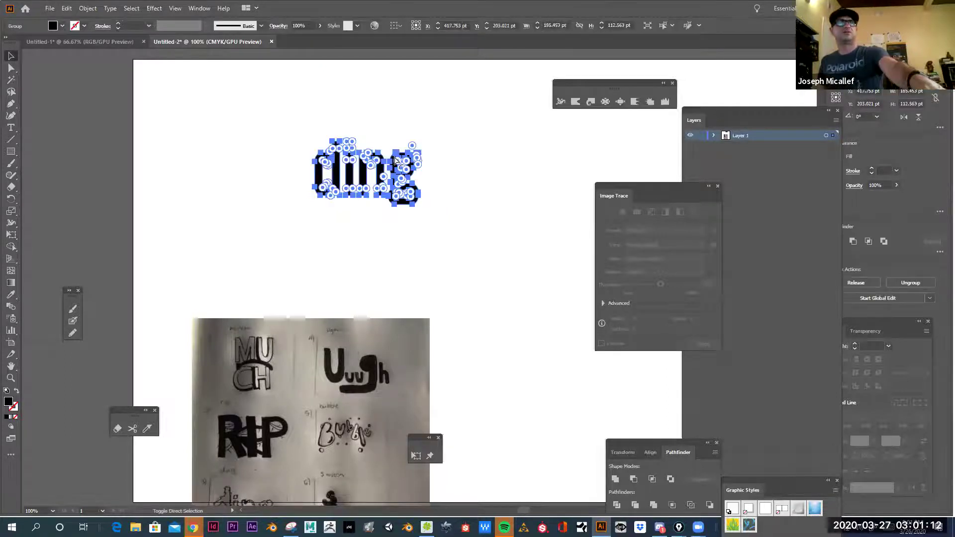
pyautogui.hotkey('ctrl', 'h')
pyautogui.click(338, 123)
# Apply a Zig Zag effect to the outlined "ding" with an absolute size of 3 pt, 6 ridges per segment and smooth points
pyautogui.click(358, 173)
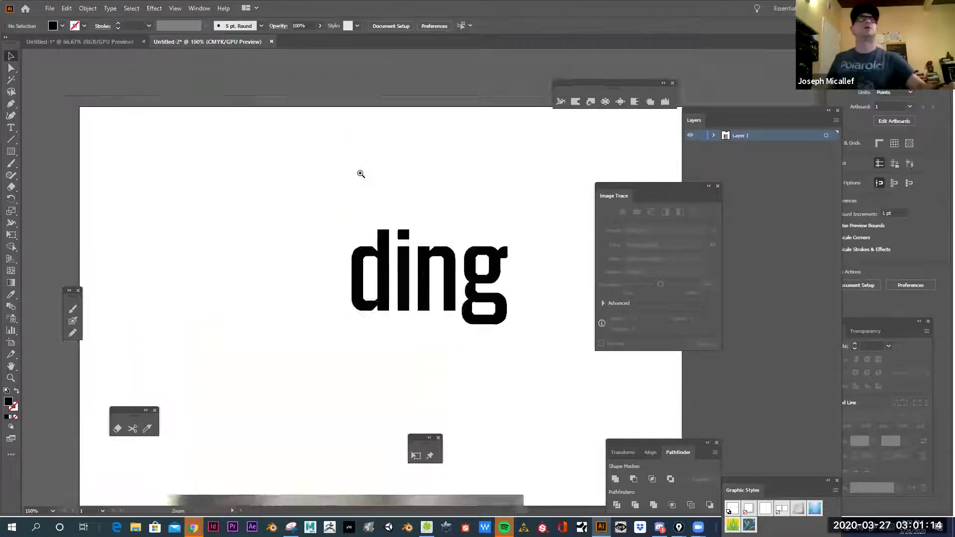
pyautogui.click(468, 280)
pyautogui.click(447, 282)
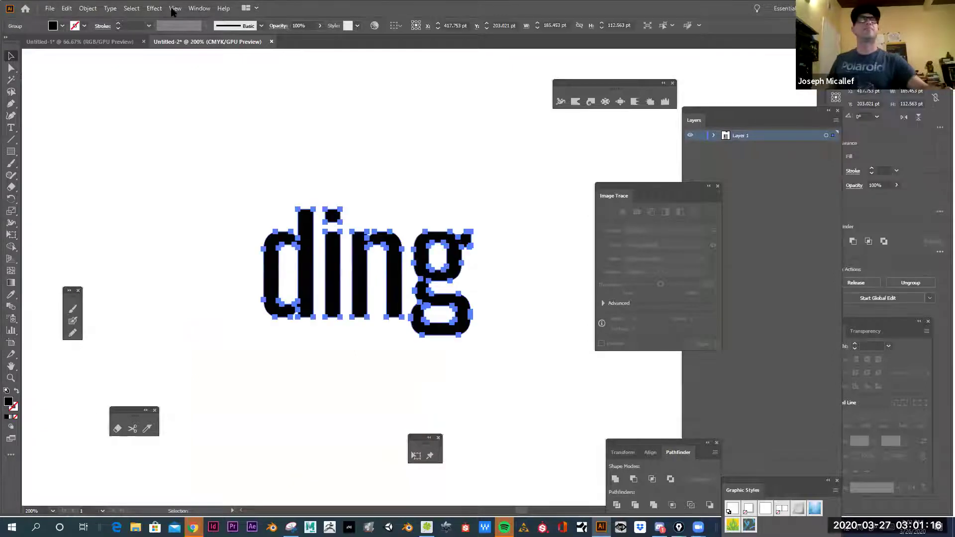
pyautogui.click(154, 9)
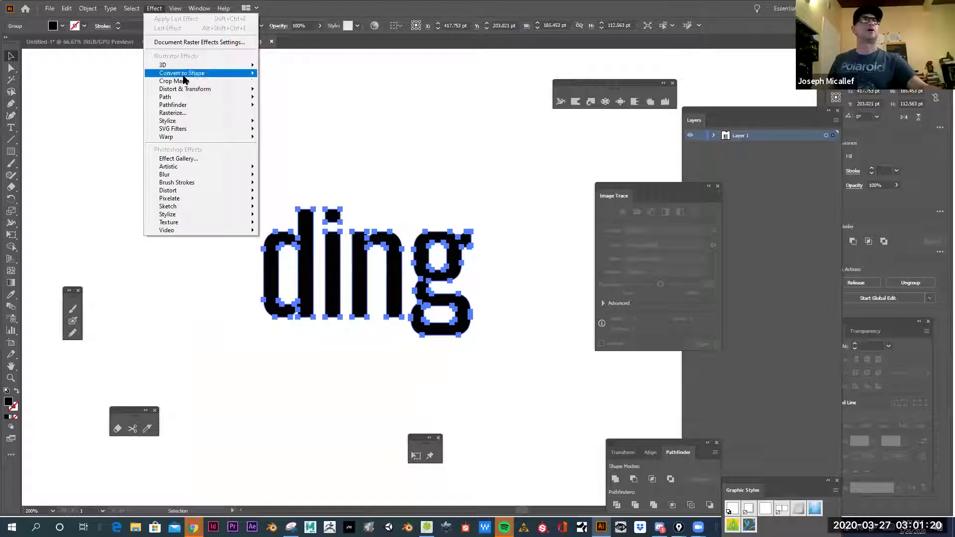
pyautogui.moveTo(198, 89)
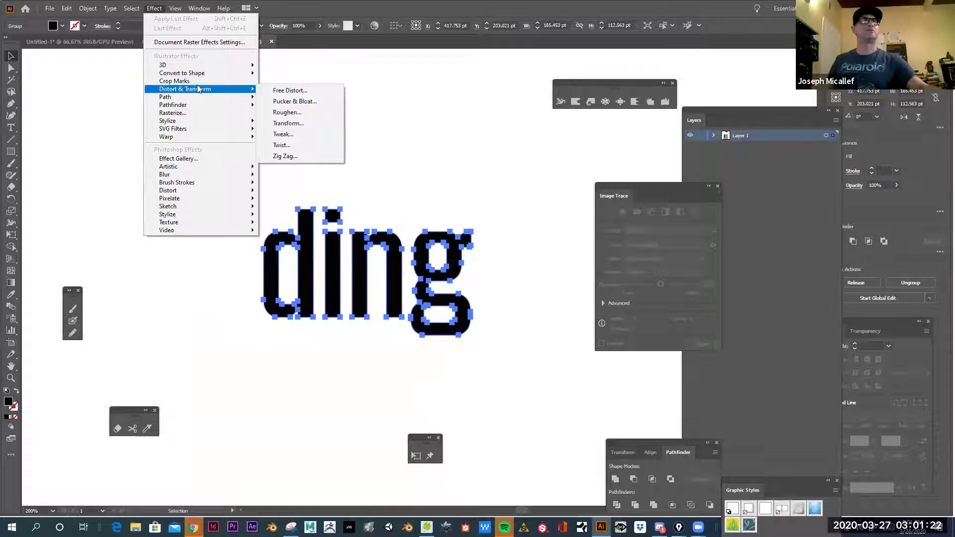
pyautogui.click(325, 156)
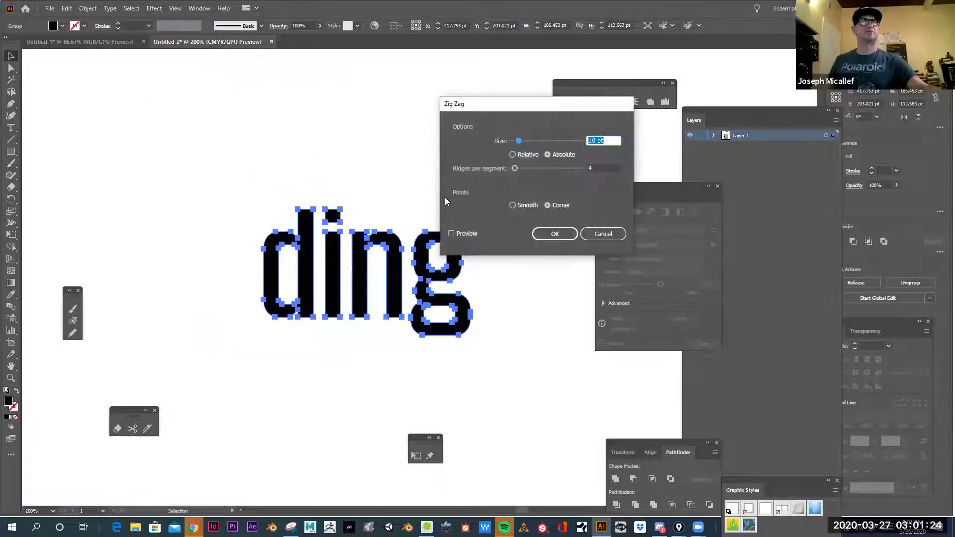
pyautogui.click(451, 235)
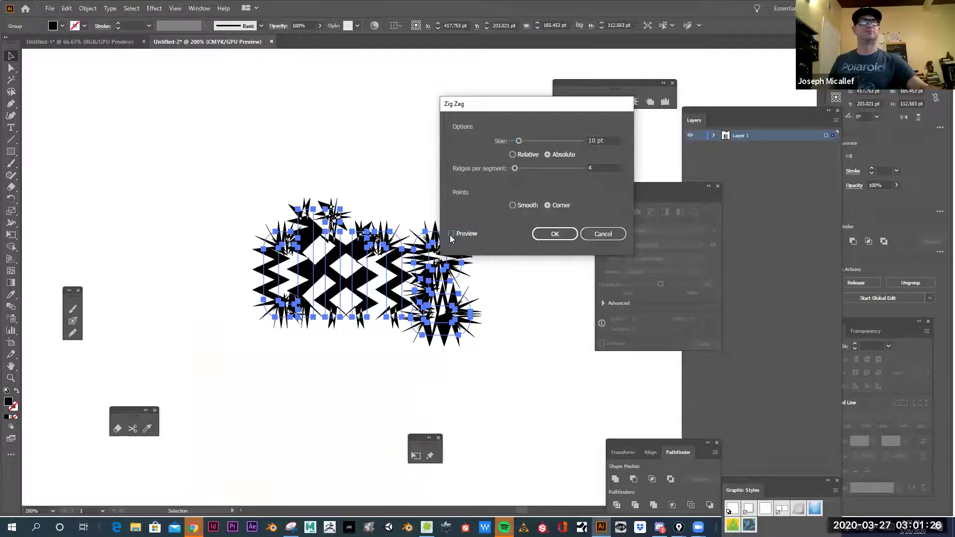
pyautogui.click(513, 205)
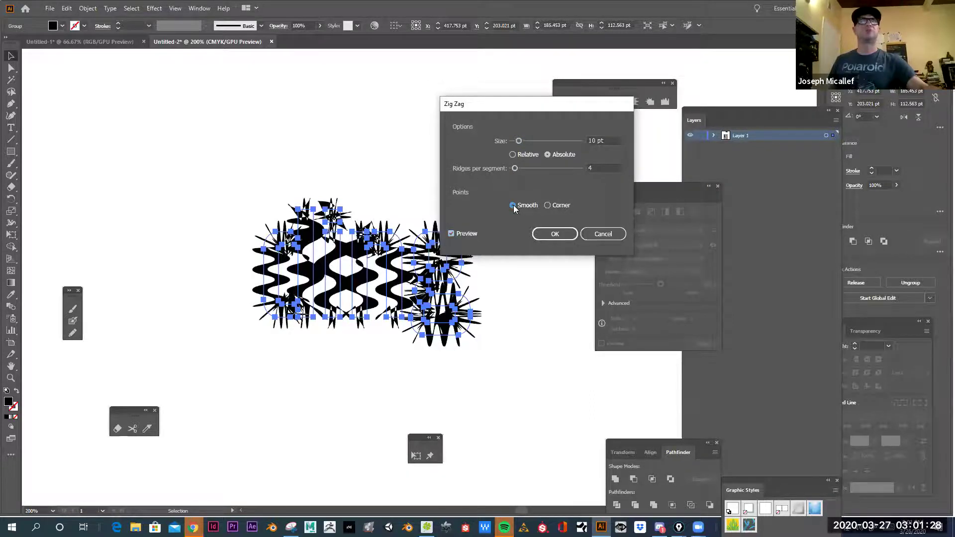
pyautogui.moveTo(519, 141); pyautogui.dragTo(515, 168)
pyautogui.moveTo(507, 104); pyautogui.dragTo(588, 64)
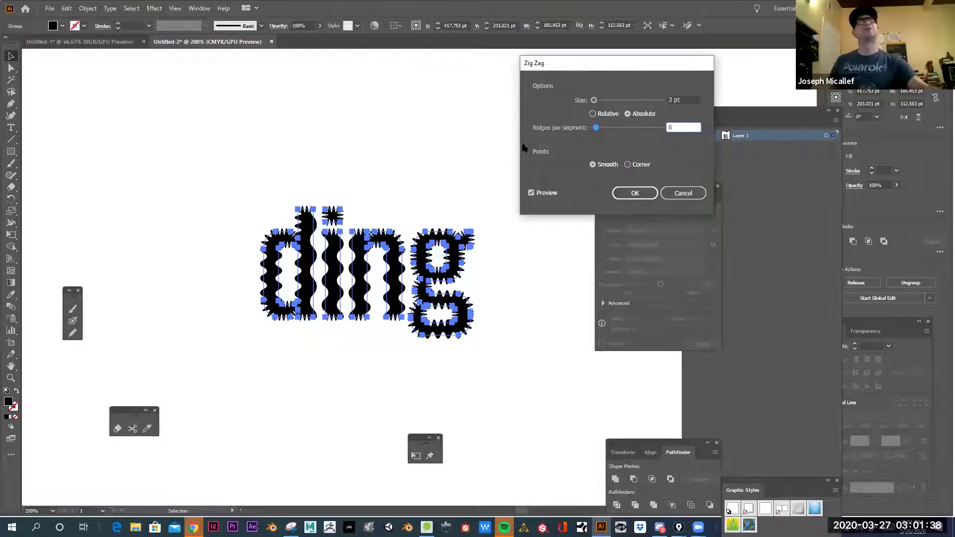
pyautogui.click(636, 194)
pyautogui.click(397, 177)
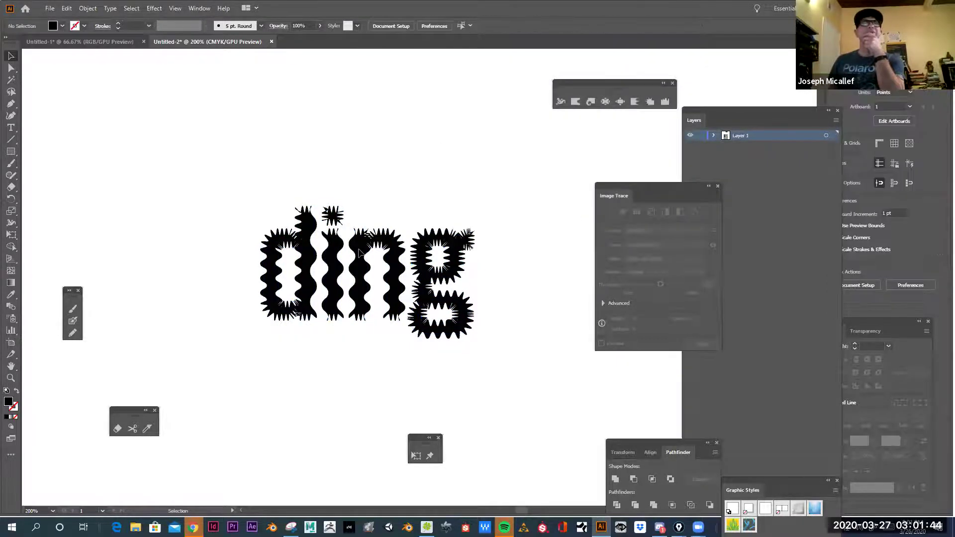
# Select the zigzagged "ding" group, hide the selection edges and reselect the whole word
pyautogui.click(269, 280)
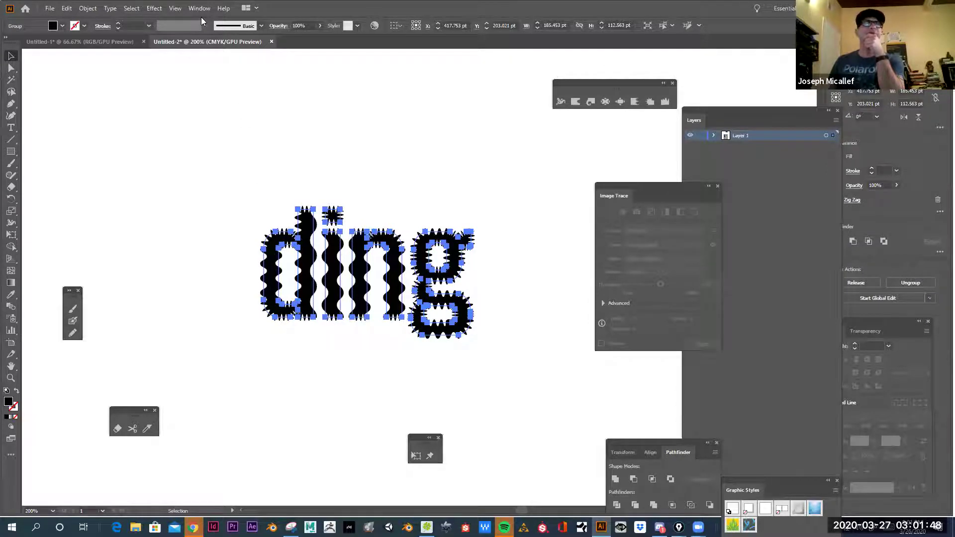
pyautogui.click(172, 9)
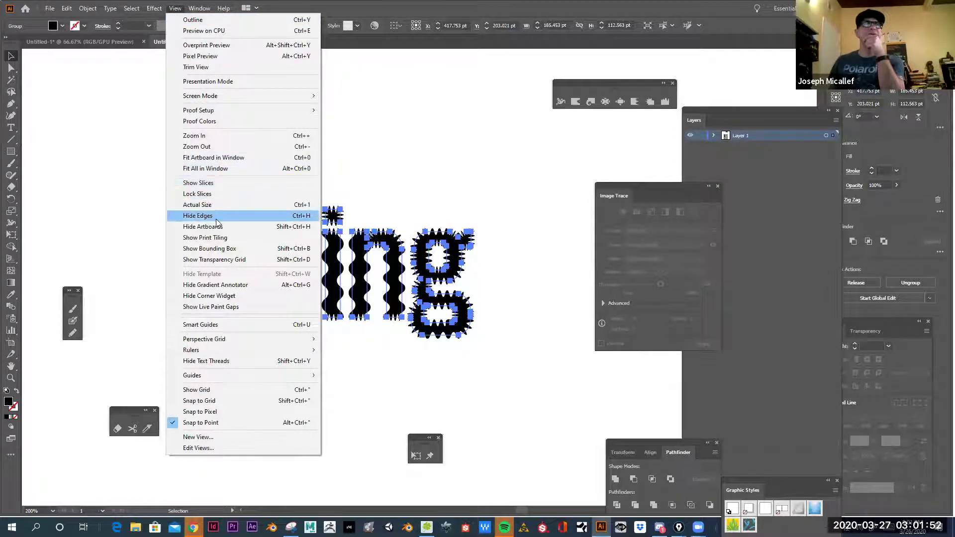
pyautogui.click(217, 222)
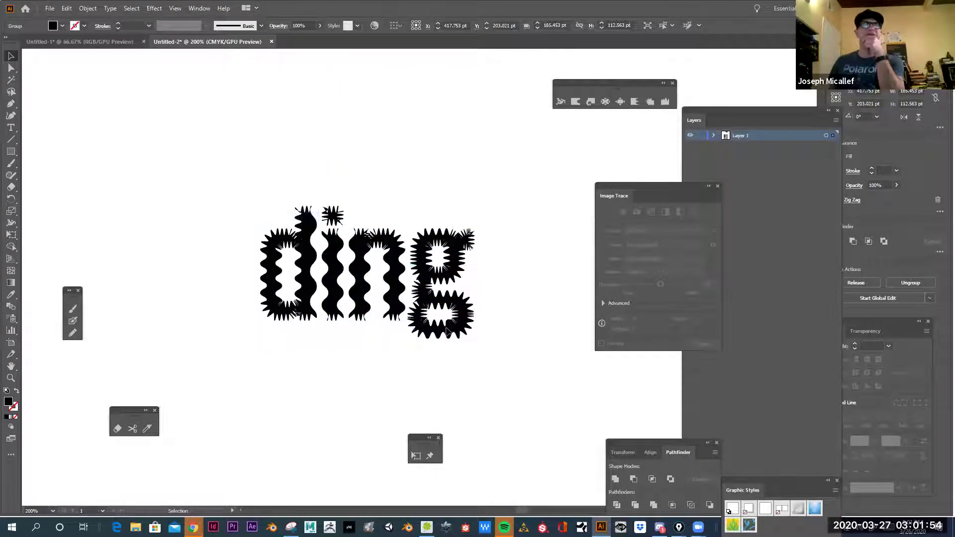
pyautogui.moveTo(207, 192); pyautogui.dragTo(515, 371)
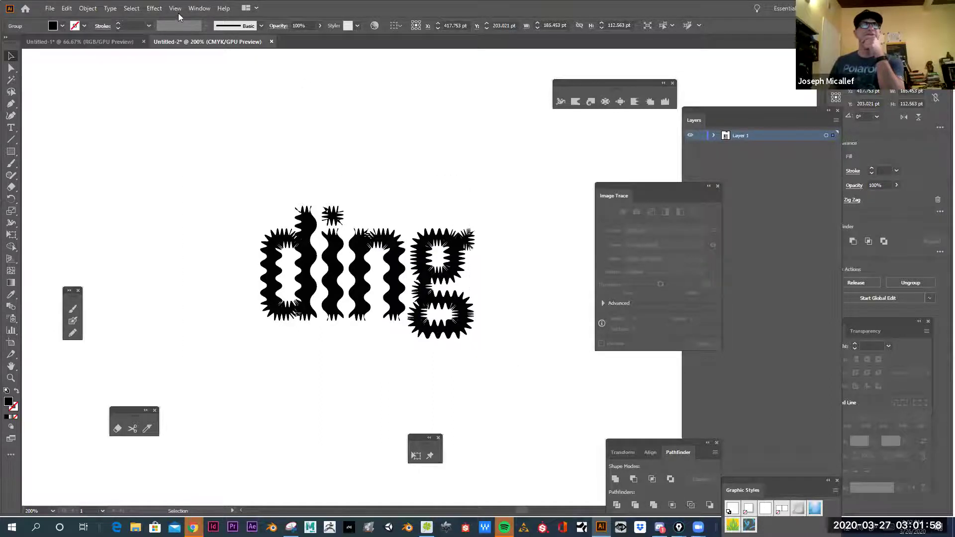
pyautogui.click(193, 10)
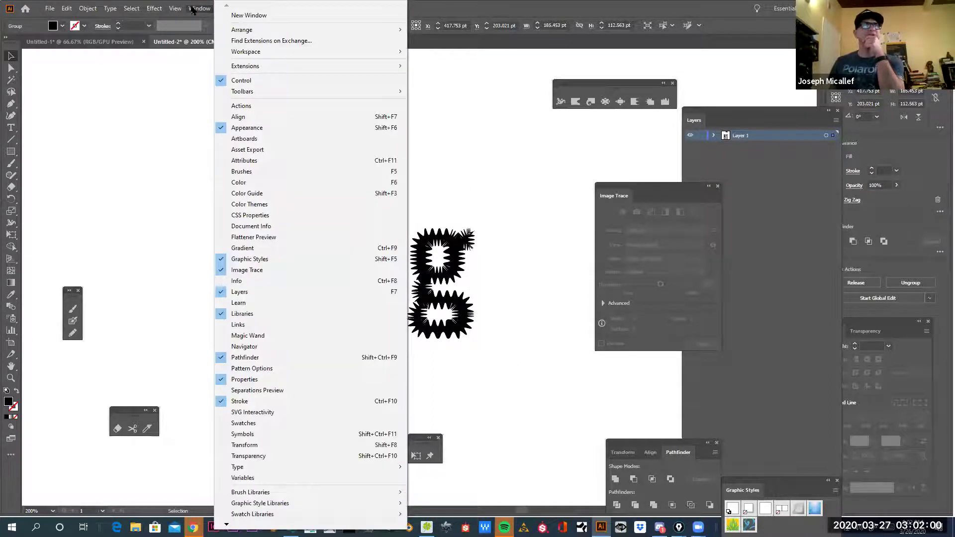
pyautogui.moveTo(177, 11)
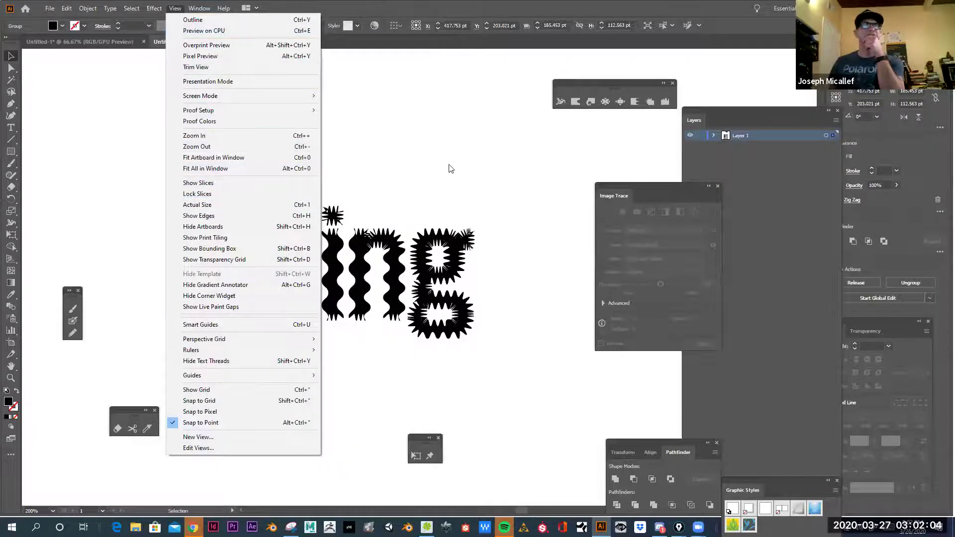
pyautogui.click(431, 175)
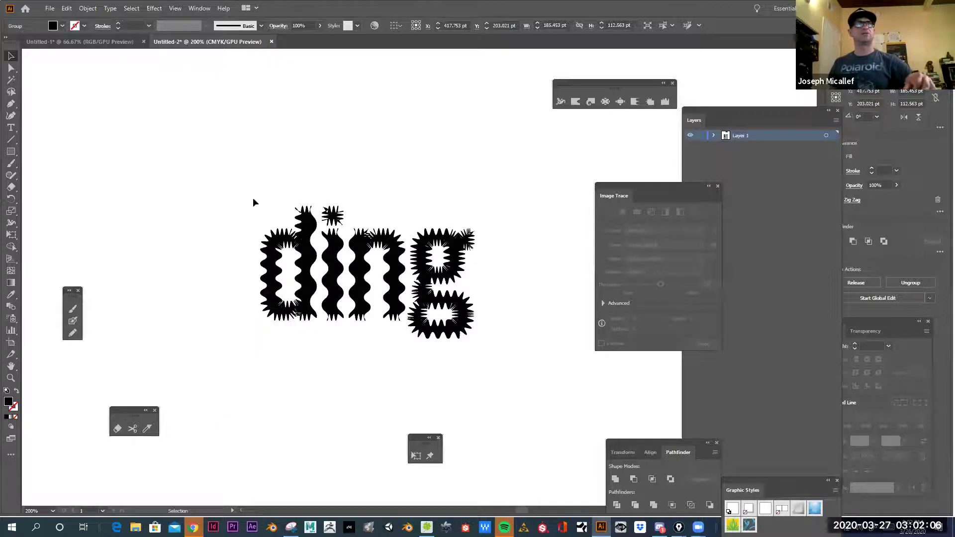
# Move the Image Trace and Layers panels clear of the zig-zag "ding" lettering
pyautogui.click(253, 198)
pyautogui.hotkey('ctrl', 'a')
pyautogui.press('a')
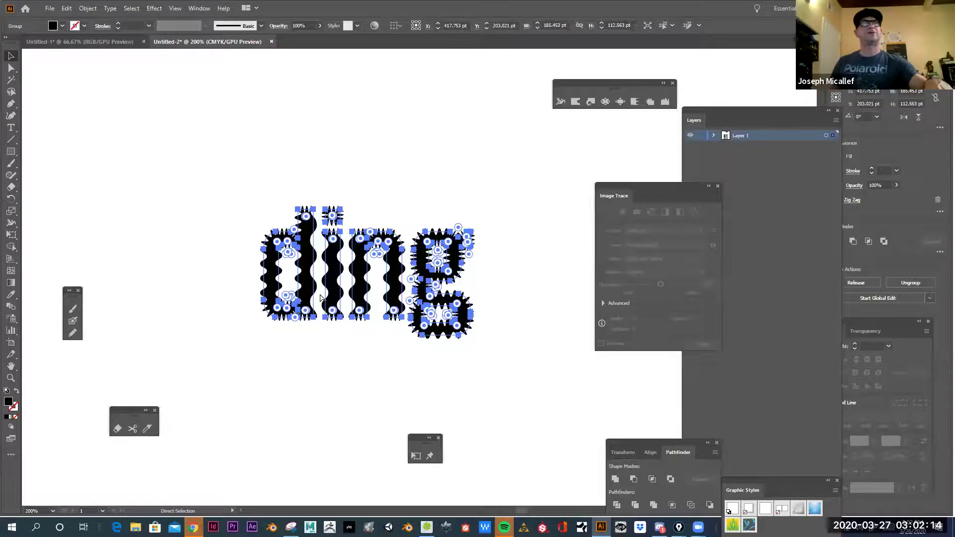
pyautogui.press('v')
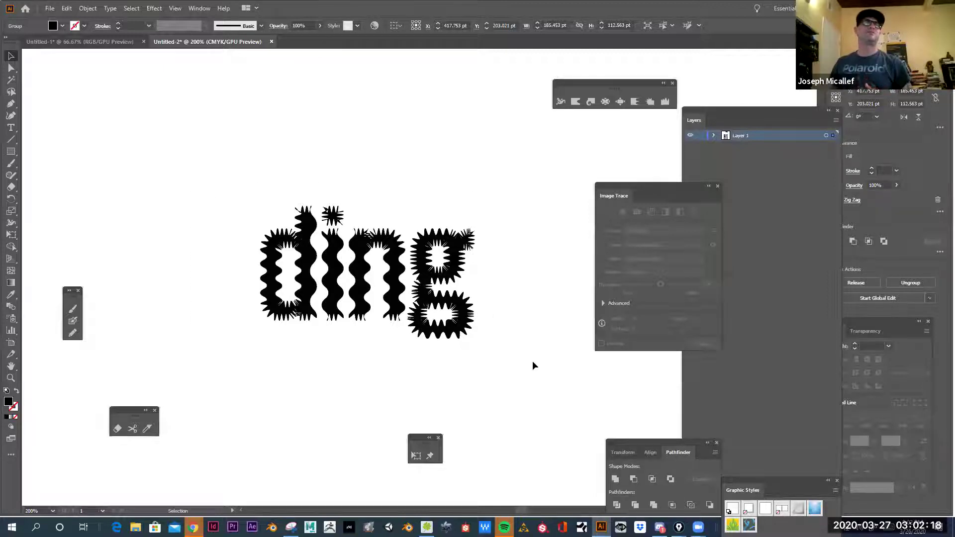
pyautogui.press('z')
pyautogui.click(415, 283)
pyautogui.press('v')
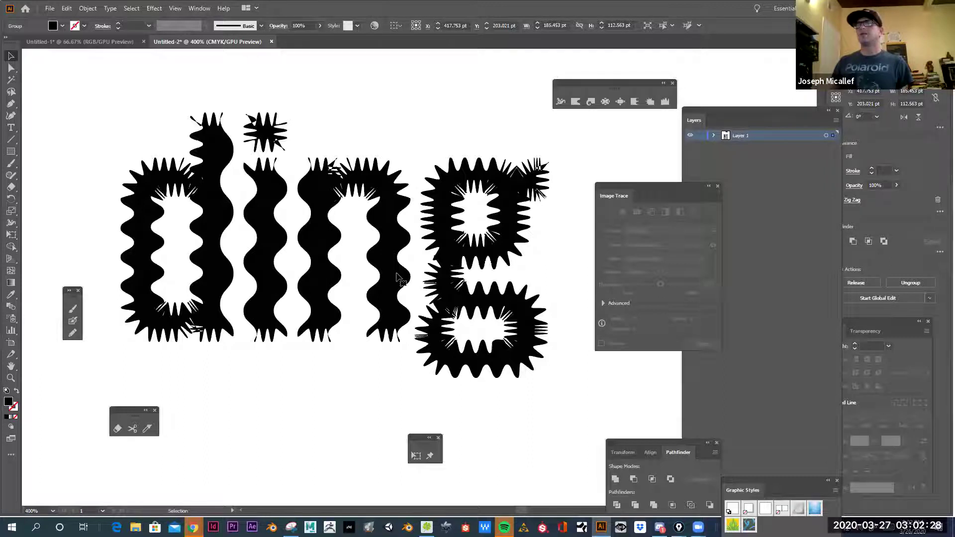
pyautogui.moveTo(610, 185); pyautogui.dragTo(207, 448)
pyautogui.moveTo(735, 110); pyautogui.dragTo(388, 448)
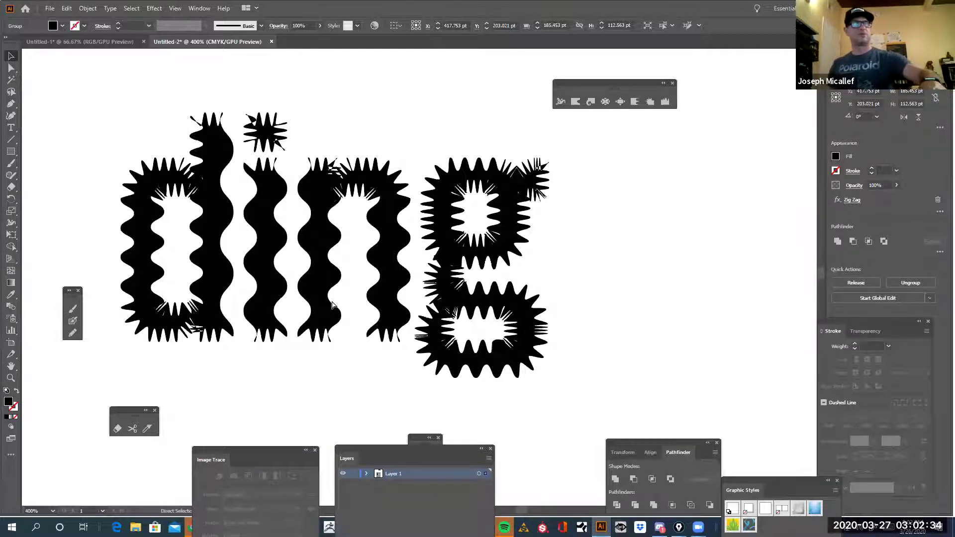
# Select the "ding" lettering and display the Appearance panel beside it
pyautogui.moveTo(107, 129); pyautogui.dragTo(378, 319)
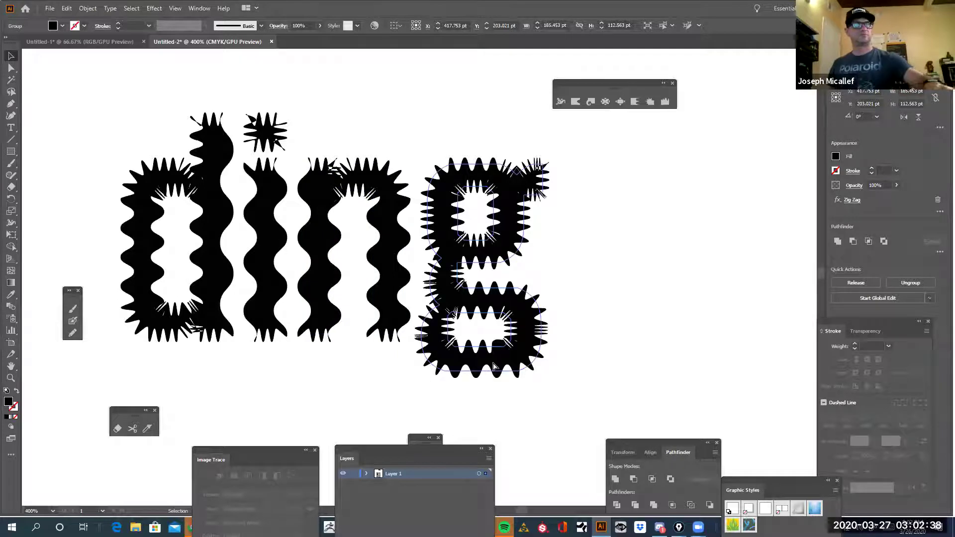
pyautogui.hotkey('ctrl', 'a')
pyautogui.press('v')
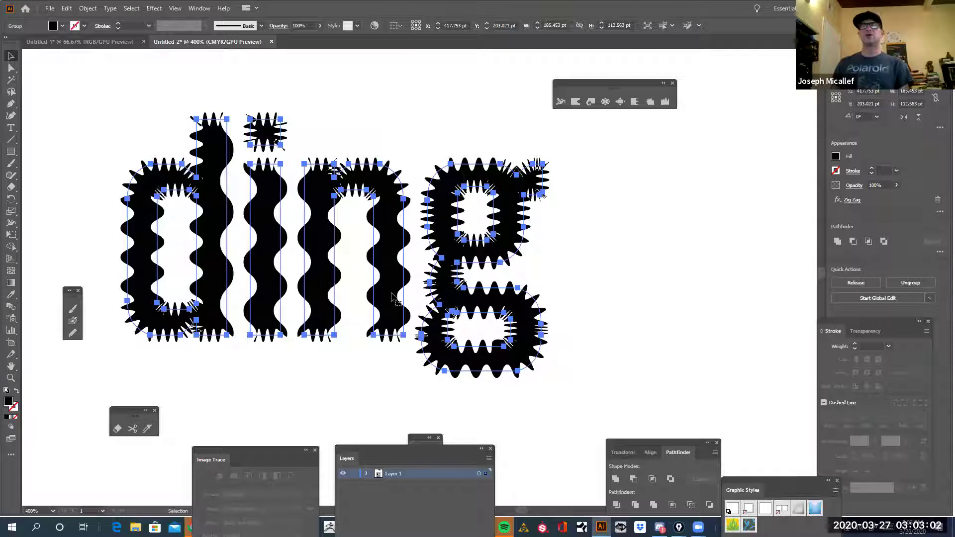
pyautogui.click(202, 8)
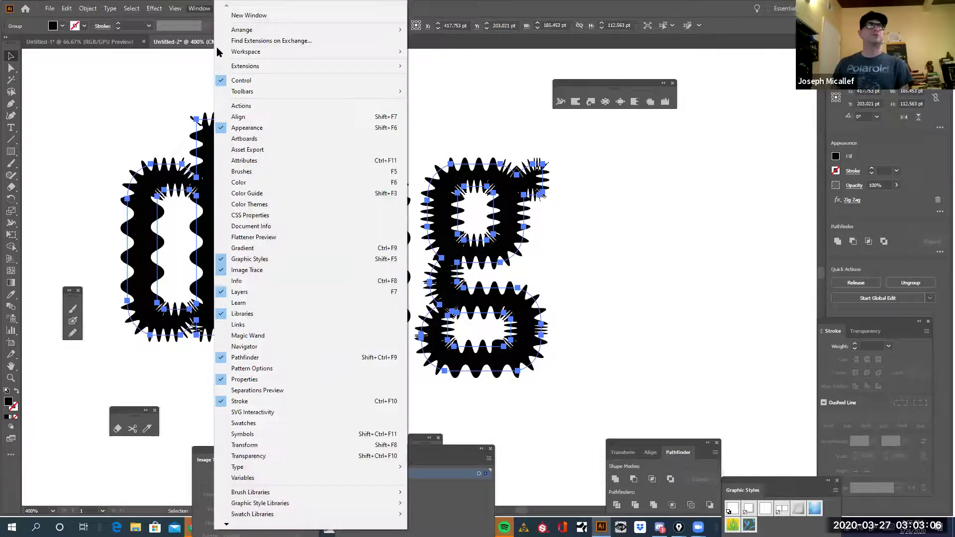
pyautogui.click(246, 128)
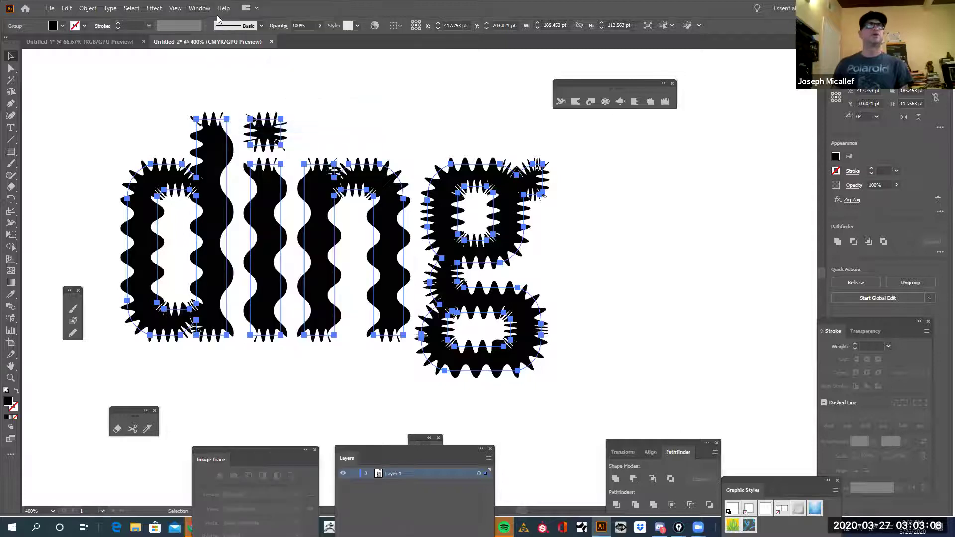
pyautogui.click(198, 9)
pyautogui.click(241, 128)
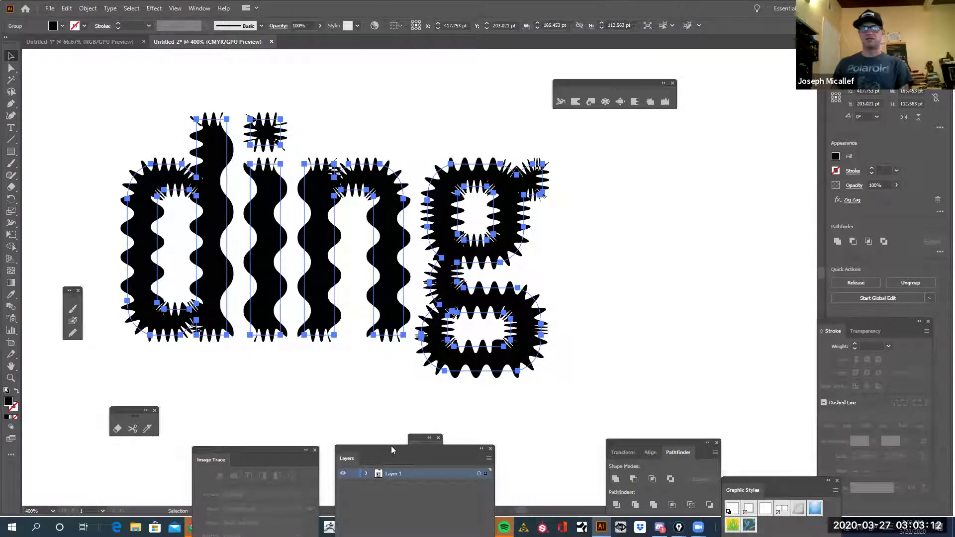
pyautogui.click(199, 7)
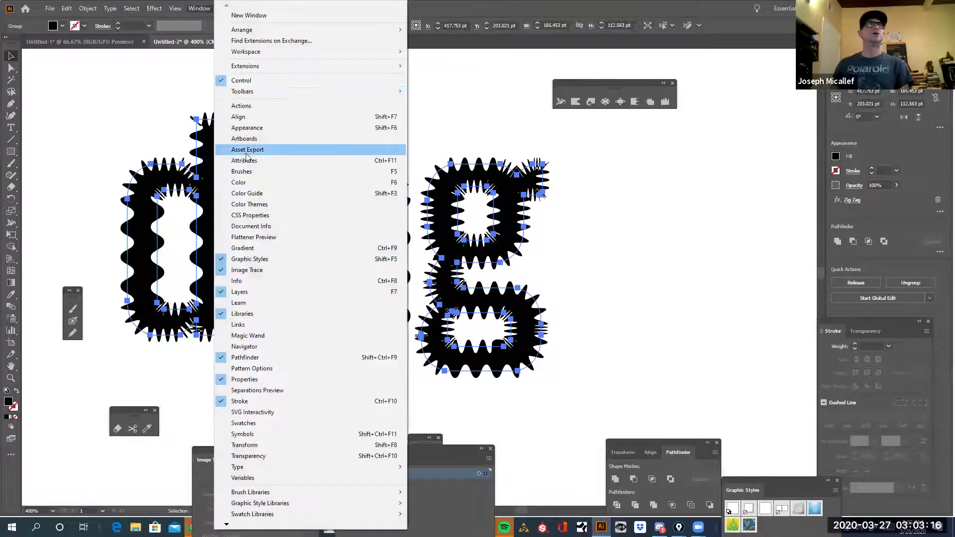
pyautogui.click(247, 127)
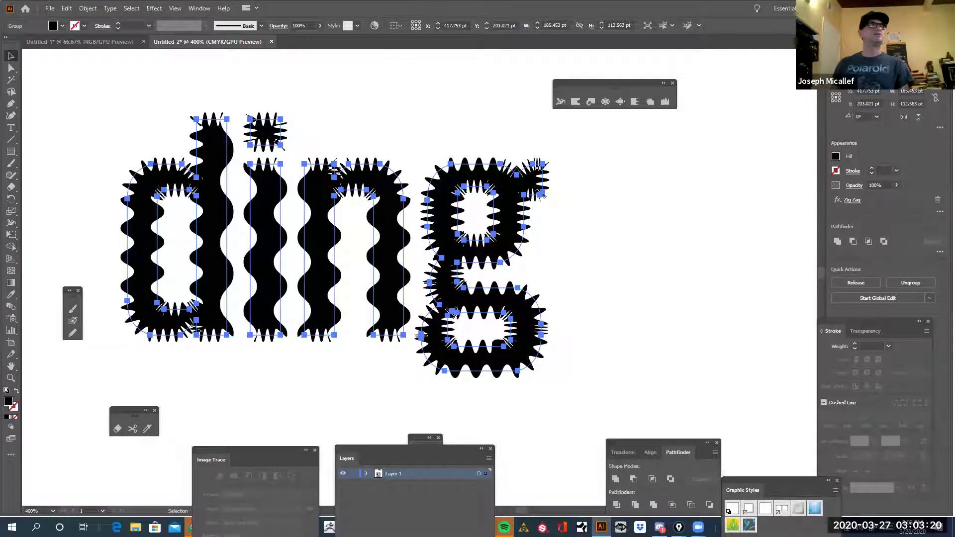
pyautogui.moveTo(663, 129); pyautogui.dragTo(615, 169)
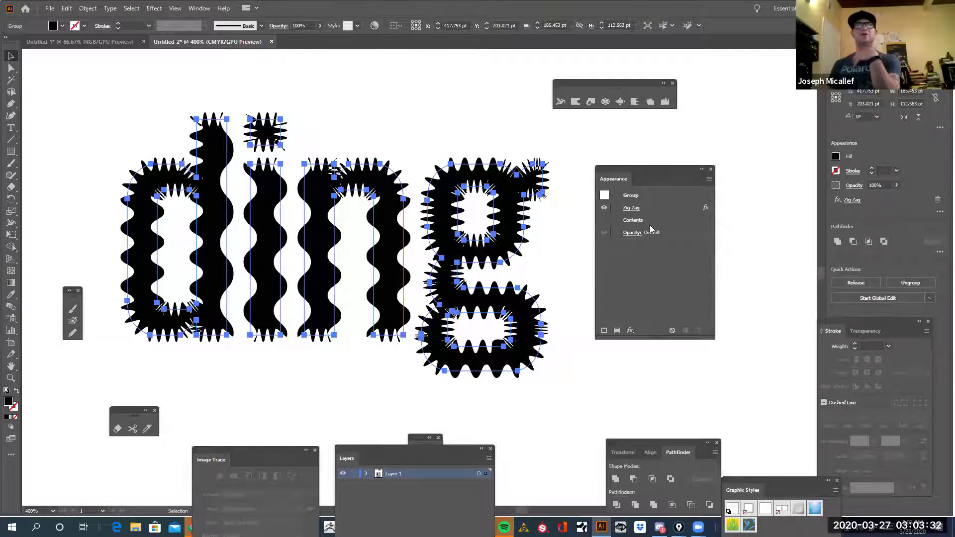
# Edit the lettering's Zig Zag effect with preview on, using a size of 3 pt and 2 ridges per segment
pyautogui.click(629, 208)
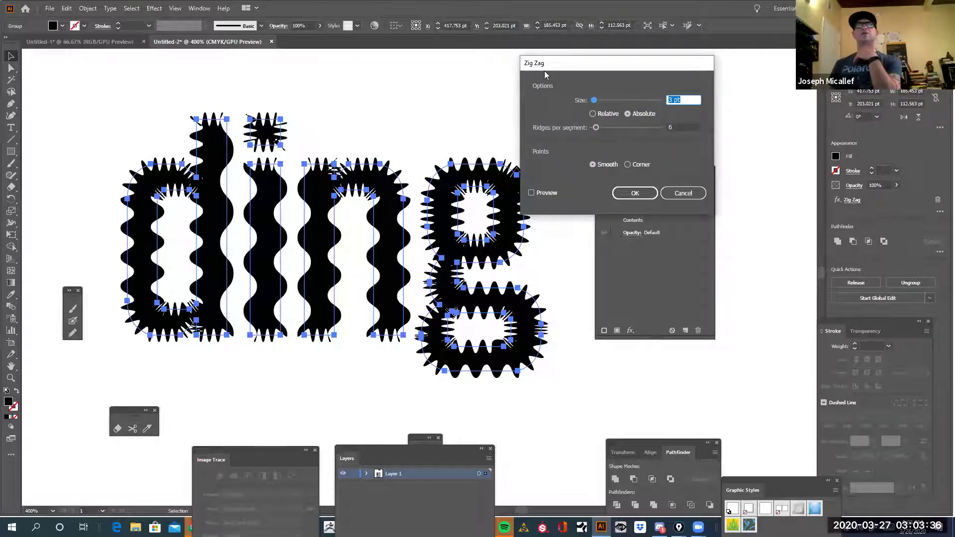
pyautogui.moveTo(594, 100)
pyautogui.mouseDown()
pyautogui.moveTo(603, 99)
pyautogui.moveTo(605, 128)
pyautogui.moveTo(592, 128)
pyautogui.moveTo(592, 100)
pyautogui.mouseUp()
pyautogui.click(532, 193)
pyautogui.click(597, 101)
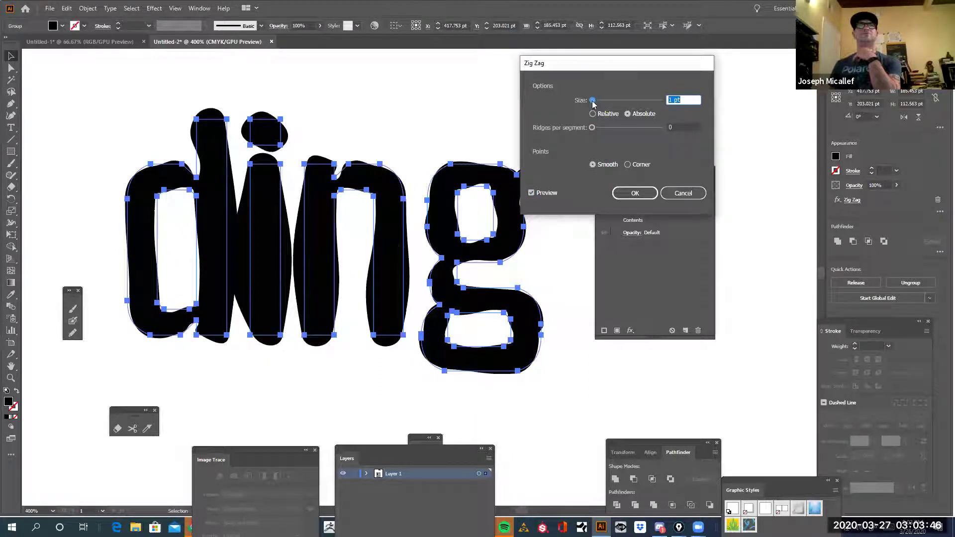
pyautogui.moveTo(593, 100); pyautogui.dragTo(590, 123)
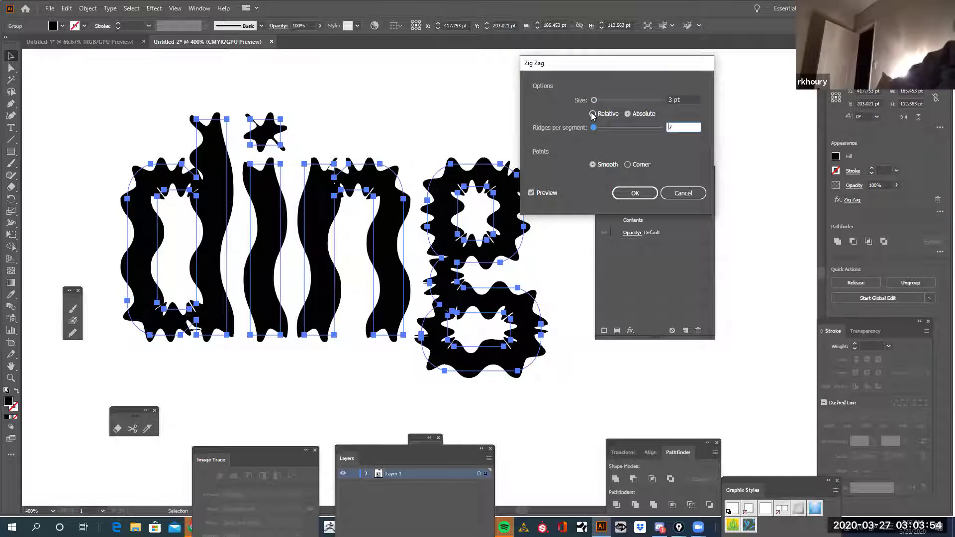
pyautogui.click(642, 193)
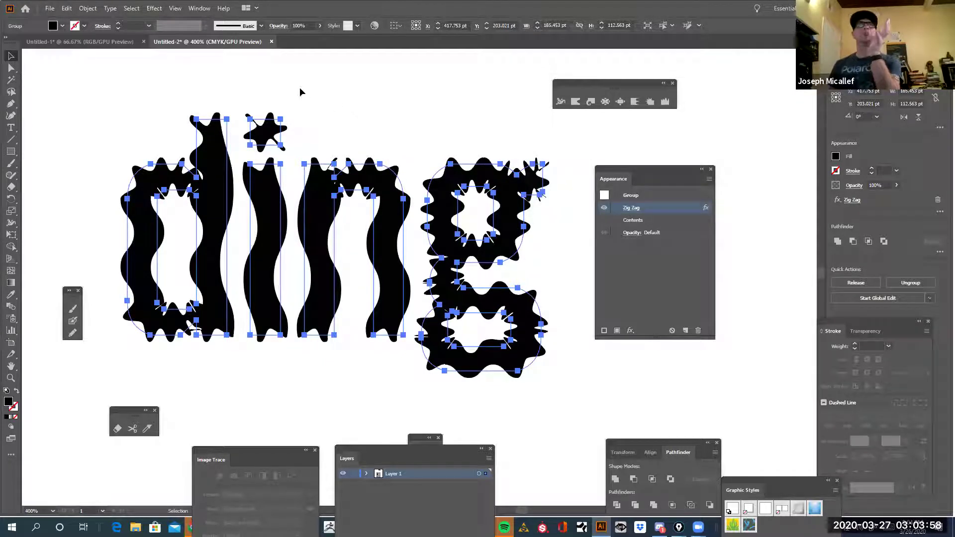
pyautogui.click(158, 8)
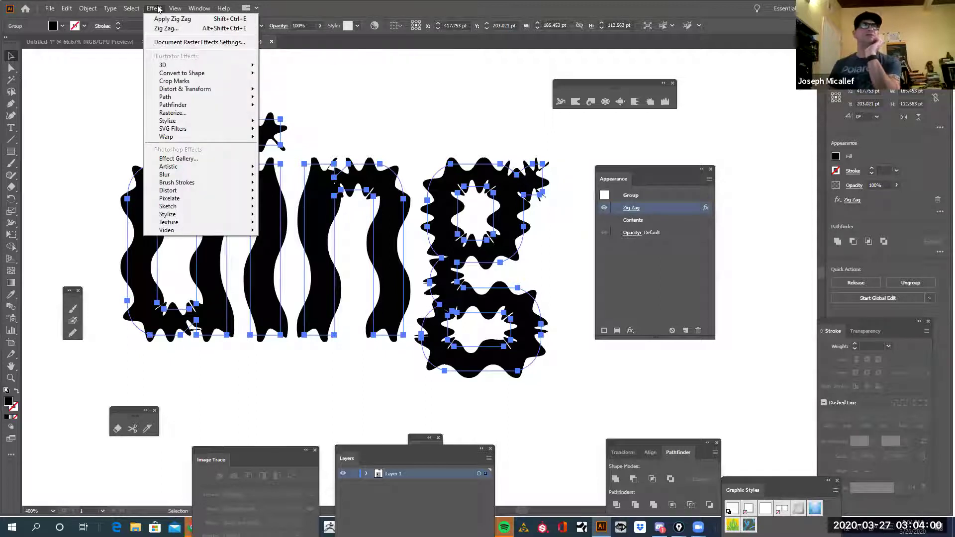
pyautogui.moveTo(209, 65)
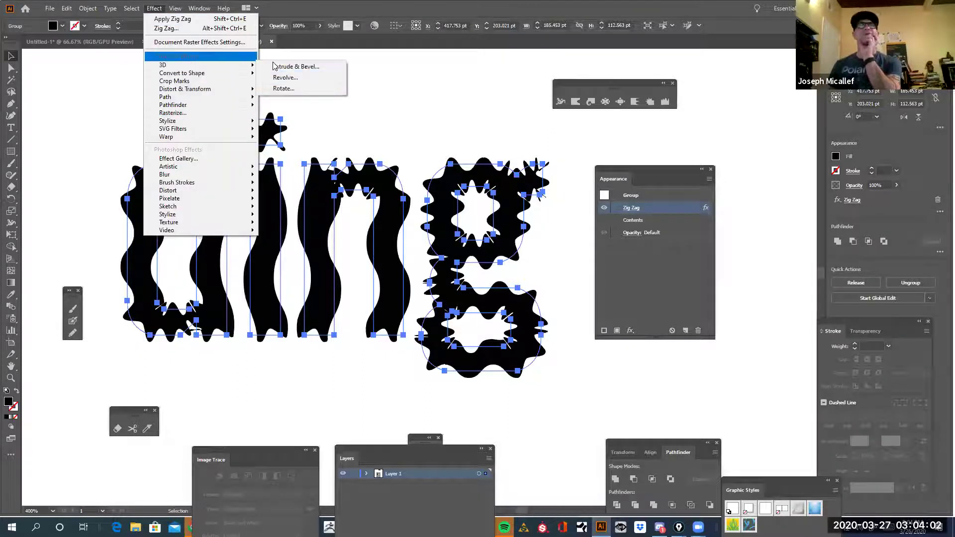
pyautogui.click(409, 101)
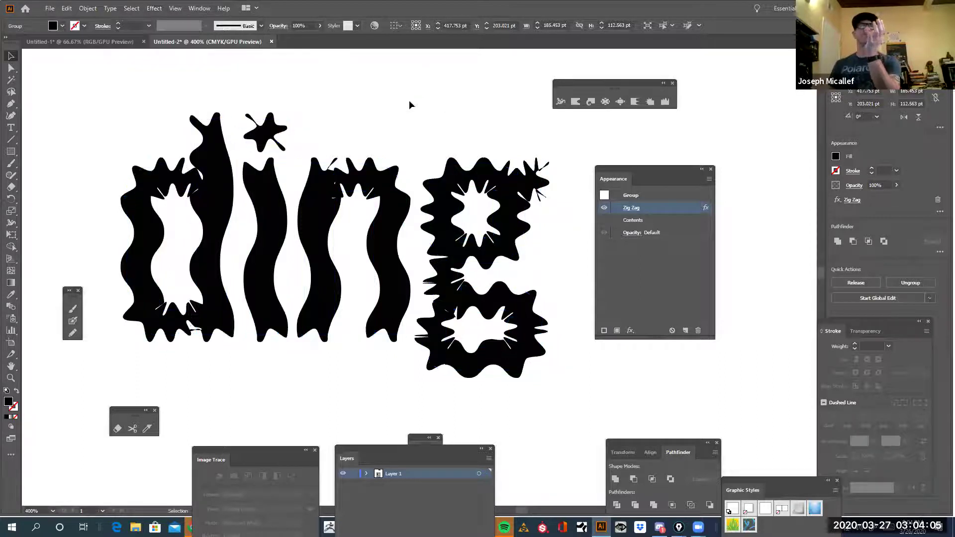
# Duplicate the wavy "ding" lettering and place the copy diagonally below the original
pyautogui.click(269, 194)
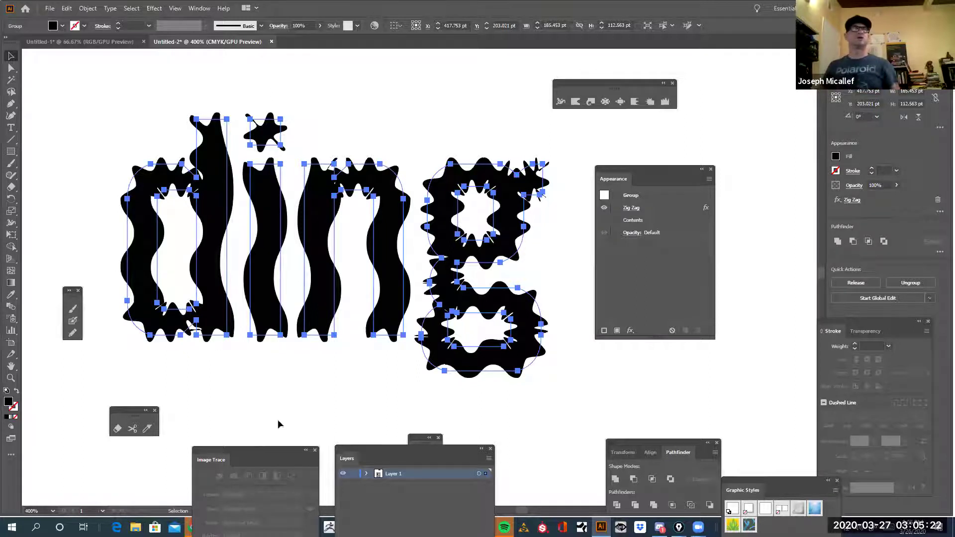
pyautogui.hotkey('ctrl', '-')
pyautogui.hotkey('ctrl', '-')
pyautogui.hotkey('ctrl', '-')
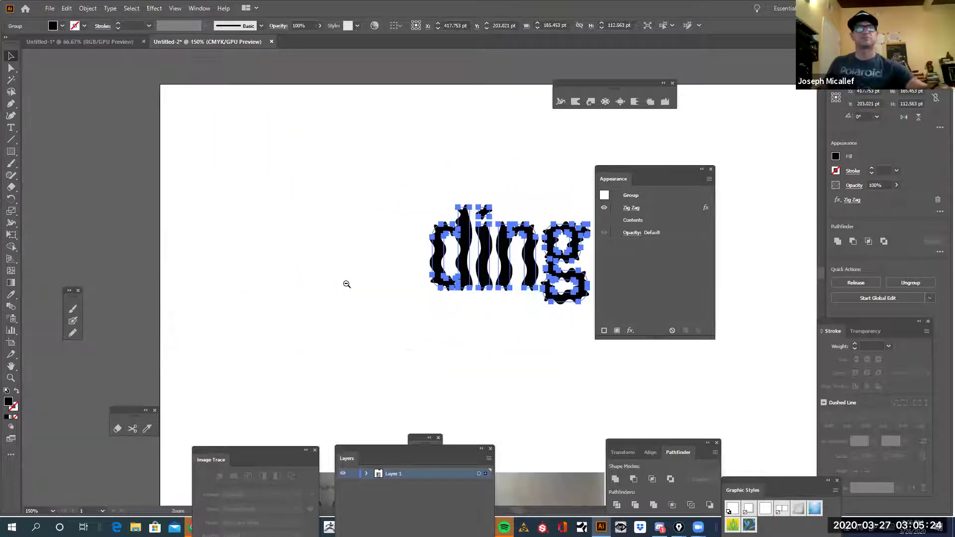
pyautogui.moveTo(269, 191); pyautogui.dragTo(20, 86)
pyautogui.moveTo(319, 149); pyautogui.dragTo(509, 251)
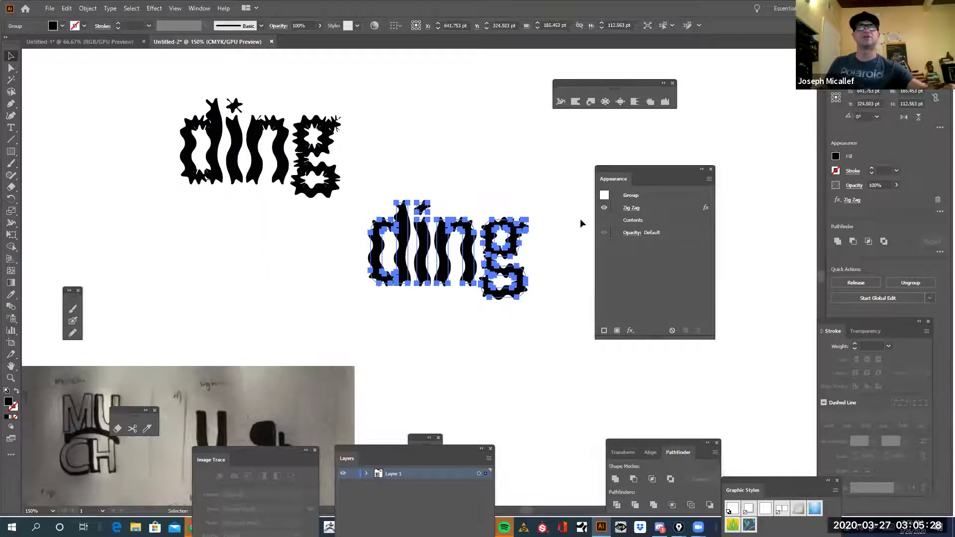
# Set the copied lettering's Zig Zag effect to a size of 2 pt and 6 ridges per segment
pyautogui.click(634, 208)
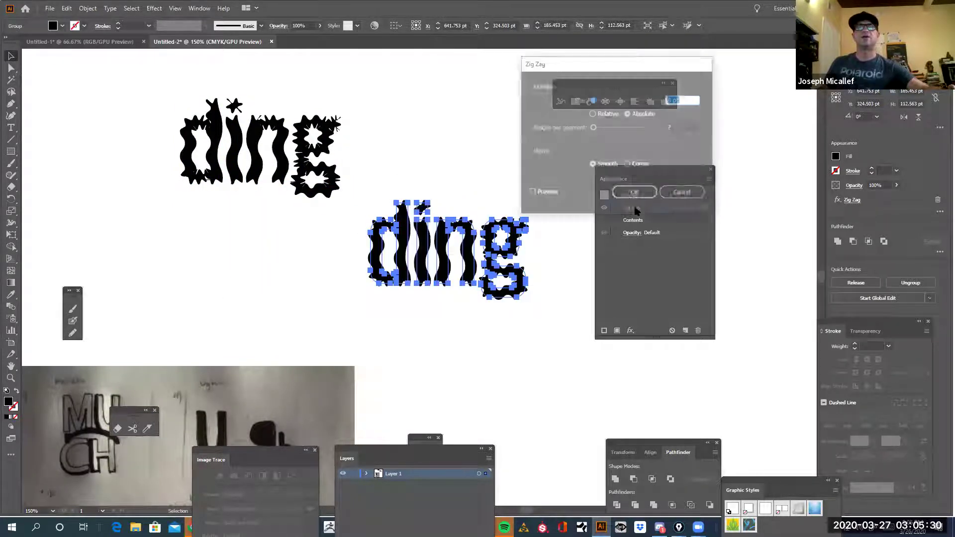
pyautogui.click(553, 192)
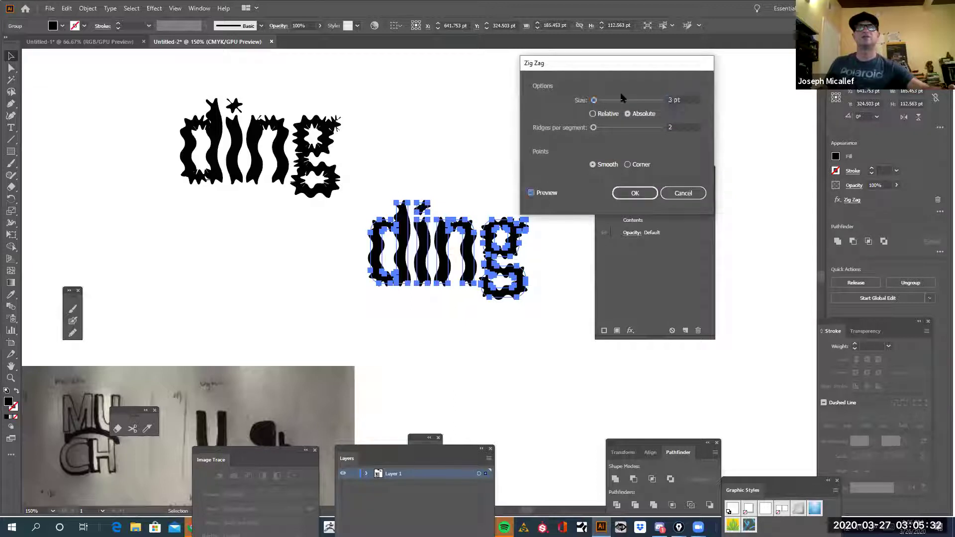
pyautogui.moveTo(595, 100); pyautogui.dragTo(593, 99)
pyautogui.press('Tab')
pyautogui.write('5')
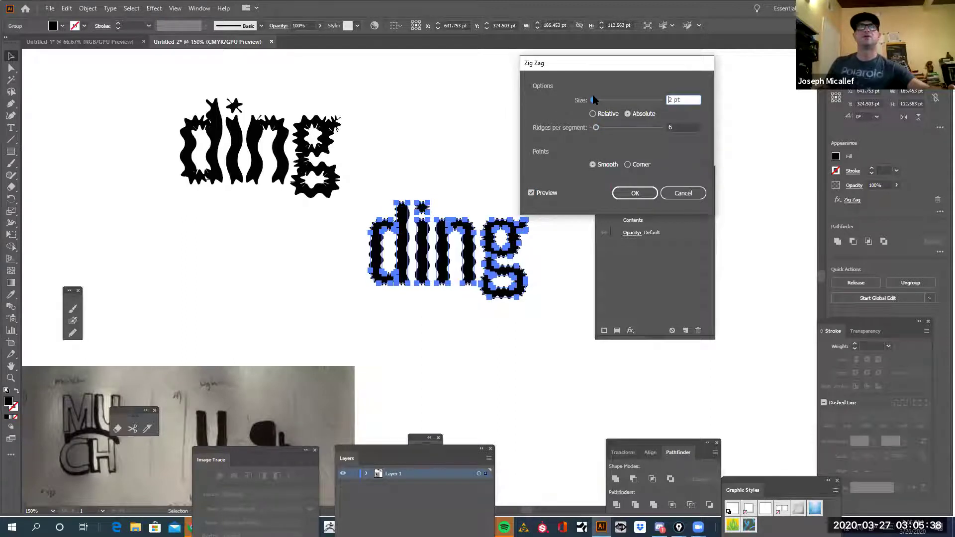
pyautogui.click(647, 192)
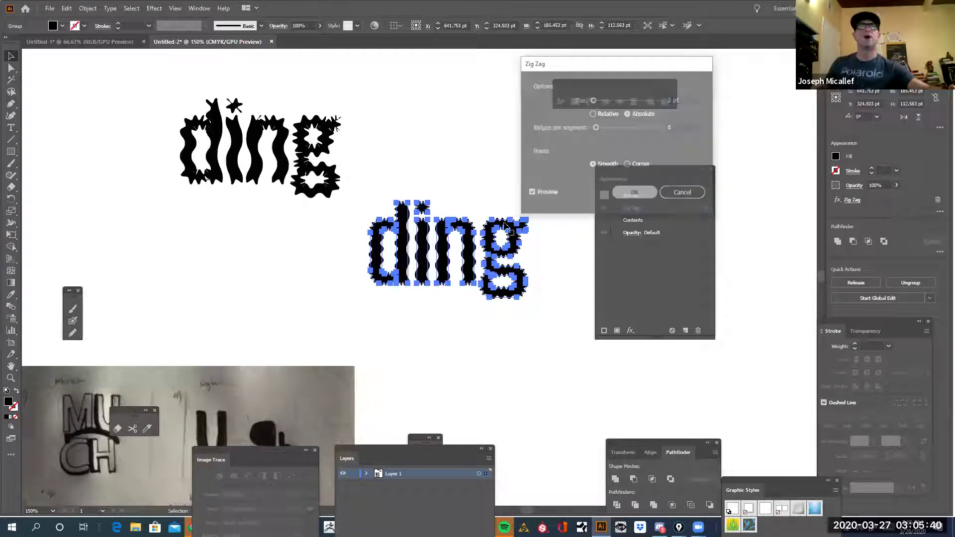
pyautogui.click(437, 201)
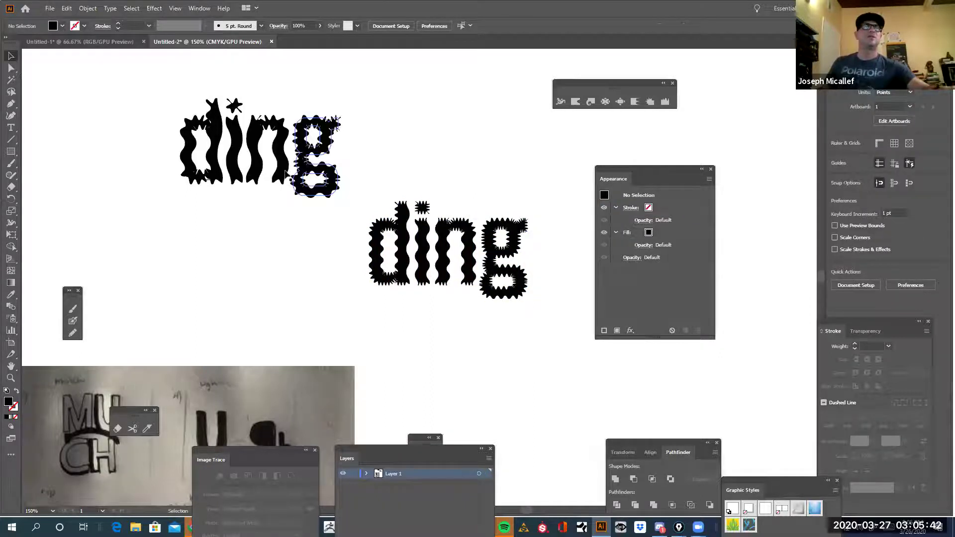
# Move the "ding" copy up beside the original and shift the Appearance panel away from the artwork
pyautogui.hotkey('ctrl', '+')
pyautogui.moveTo(522, 275); pyautogui.dragTo(313, 212)
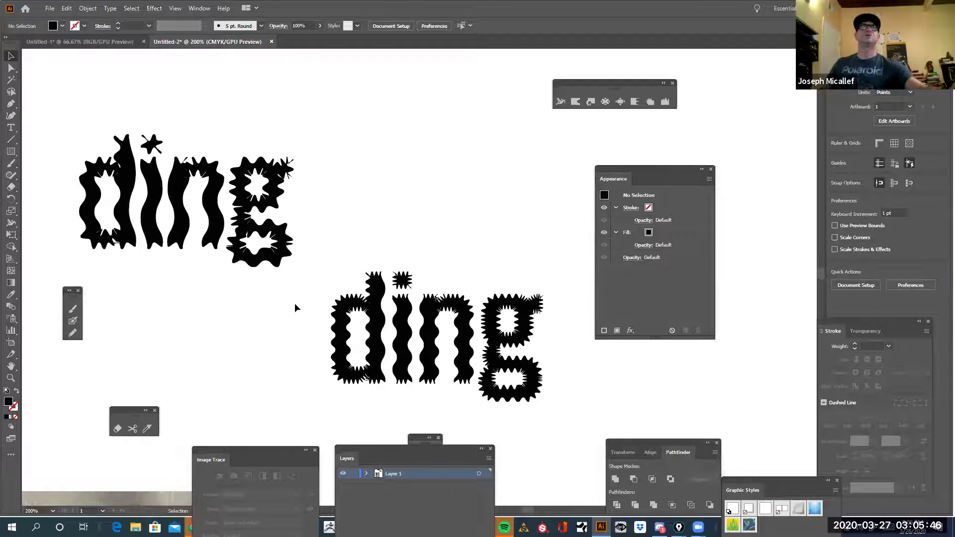
pyautogui.moveTo(294, 289); pyautogui.dragTo(604, 437)
pyautogui.moveTo(499, 350); pyautogui.dragTo(516, 239)
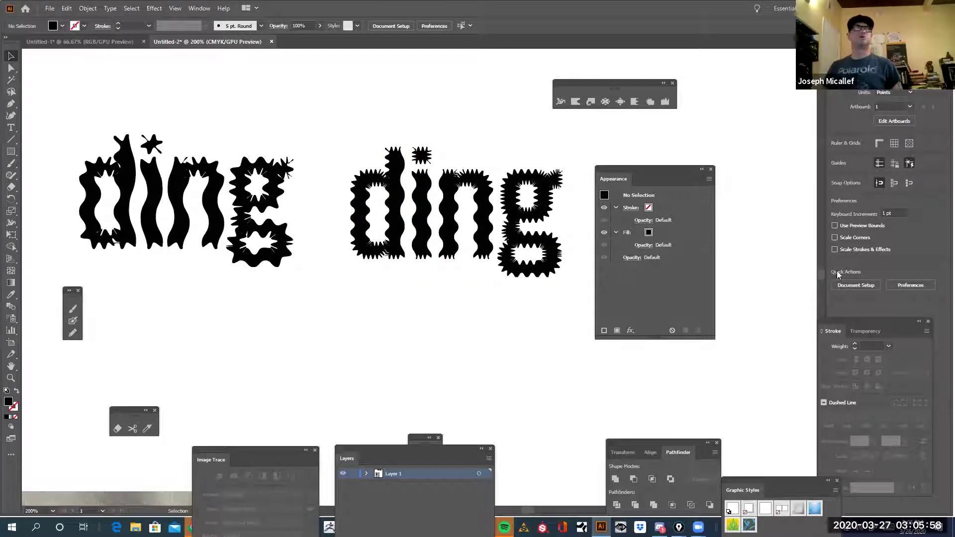
pyautogui.moveTo(709, 149); pyautogui.dragTo(816, 74)
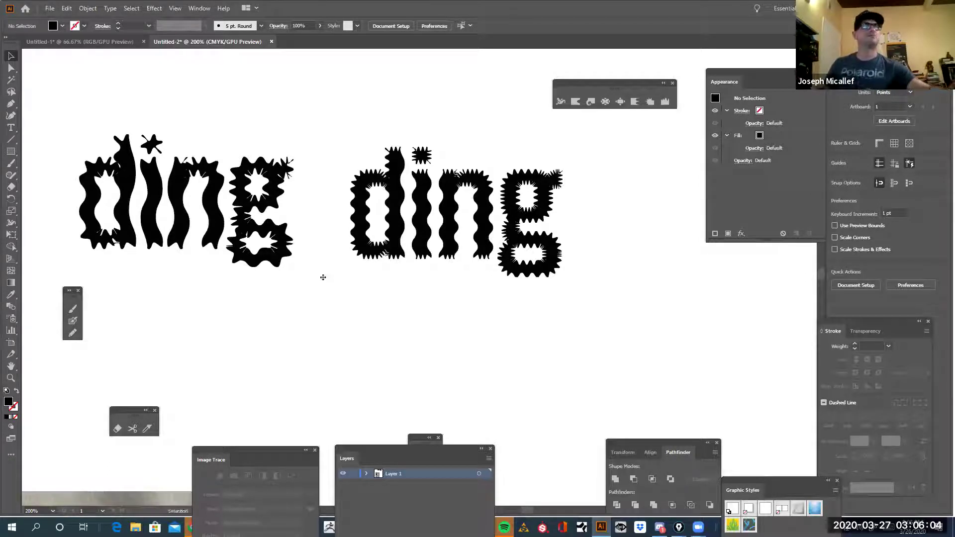
# Add the uppercase text "DING" in the empty area below the zig-zag copy
pyautogui.moveTo(552, 291); pyautogui.dragTo(384, 209)
pyautogui.click(11, 127)
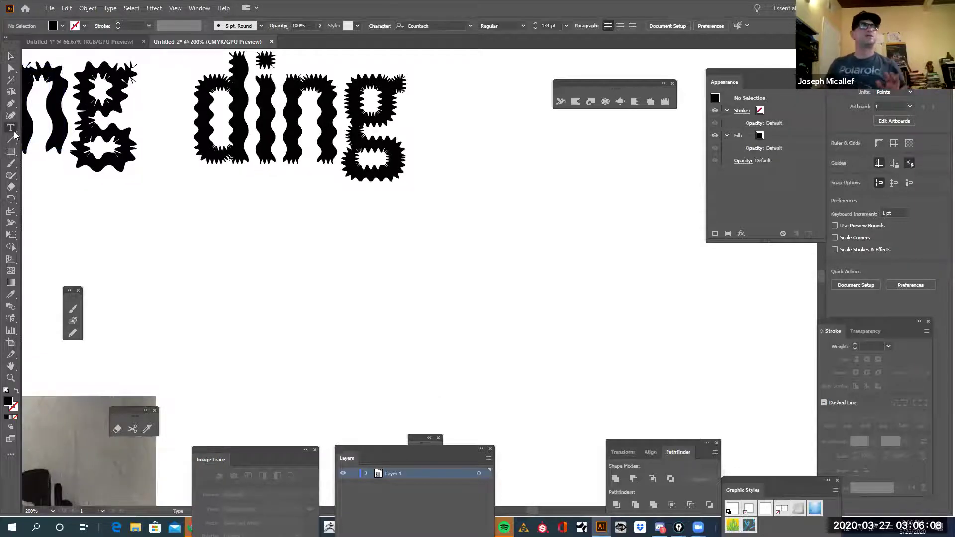
pyautogui.click(360, 313)
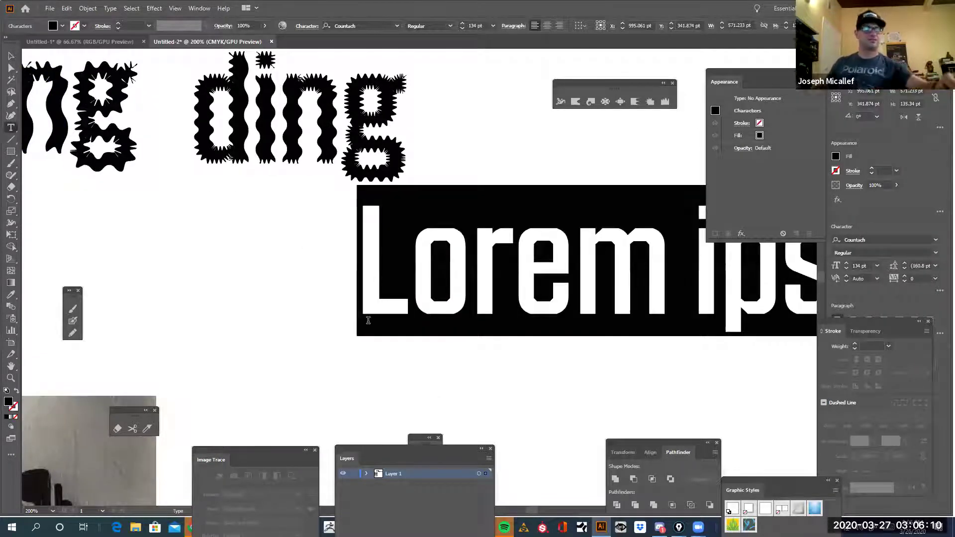
pyautogui.write('DIN')
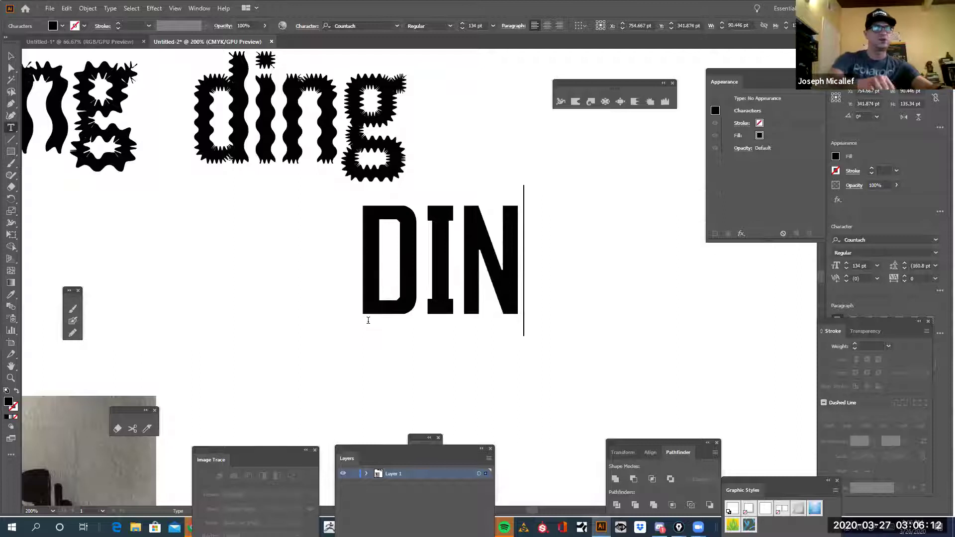
pyautogui.write('G')
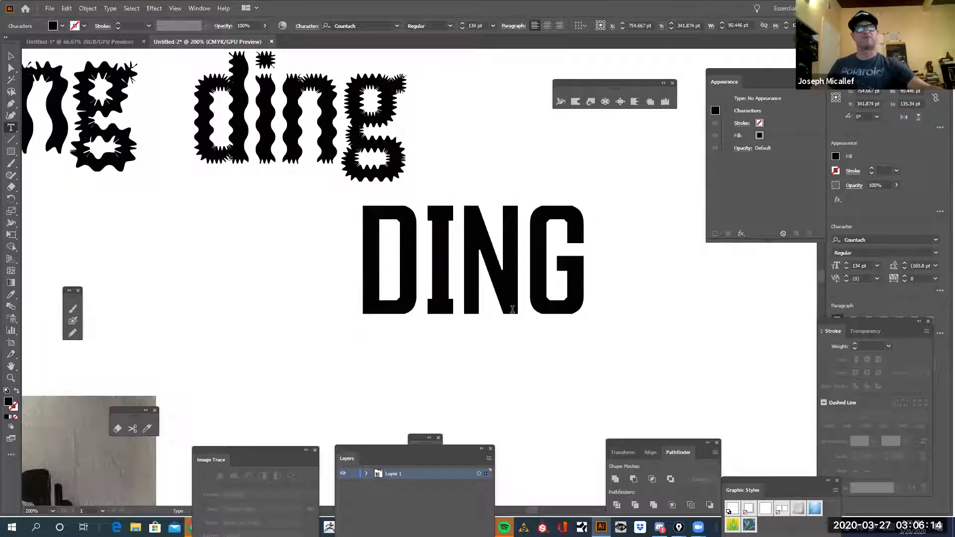
pyautogui.click(10, 56)
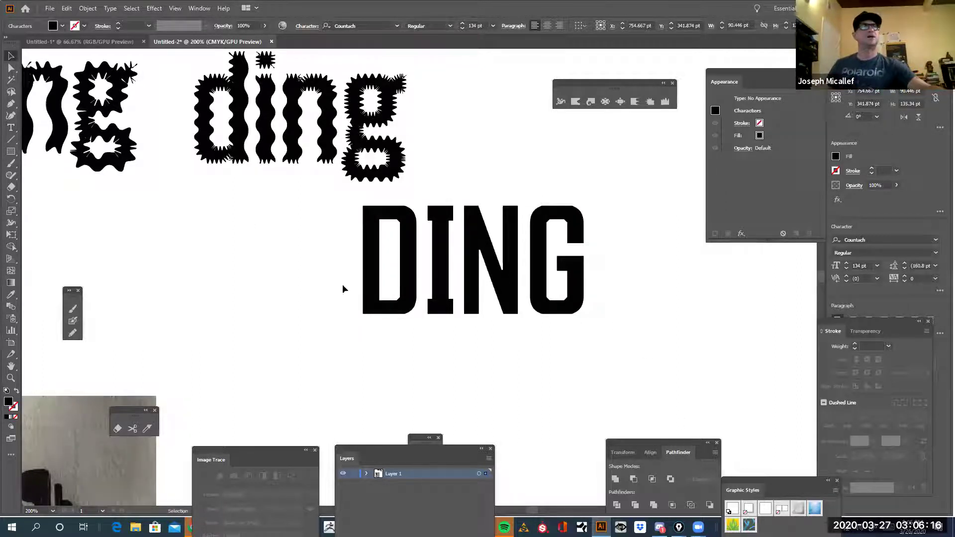
# Move the "DING" text straight down to leave space beneath the zig-zag lettering
pyautogui.moveTo(412, 294); pyautogui.dragTo(412, 384)
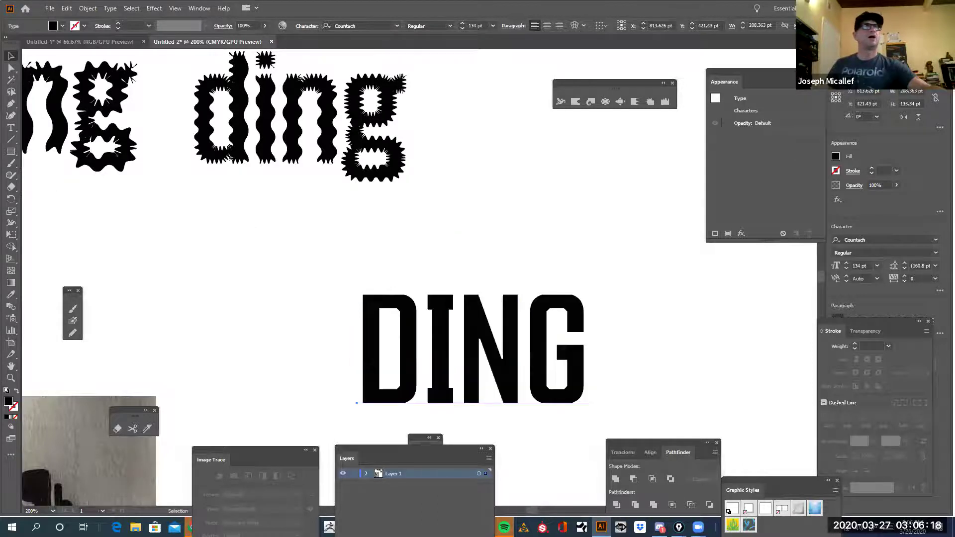
pyautogui.click(11, 153)
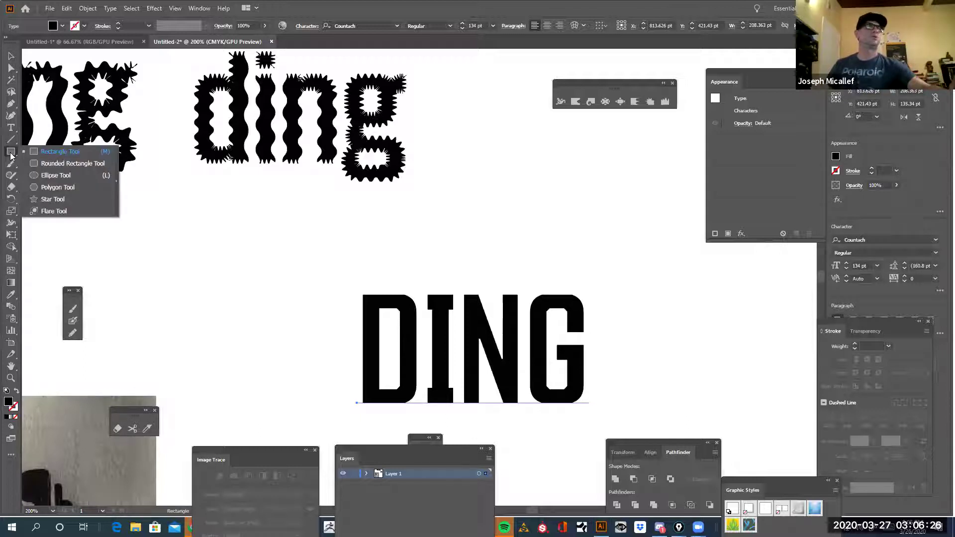
# Draw an arc about 70 × 39 pt below the zig-zag lettering with a black 1 pt stroke and no fill
pyautogui.click(12, 141)
pyautogui.click(12, 142)
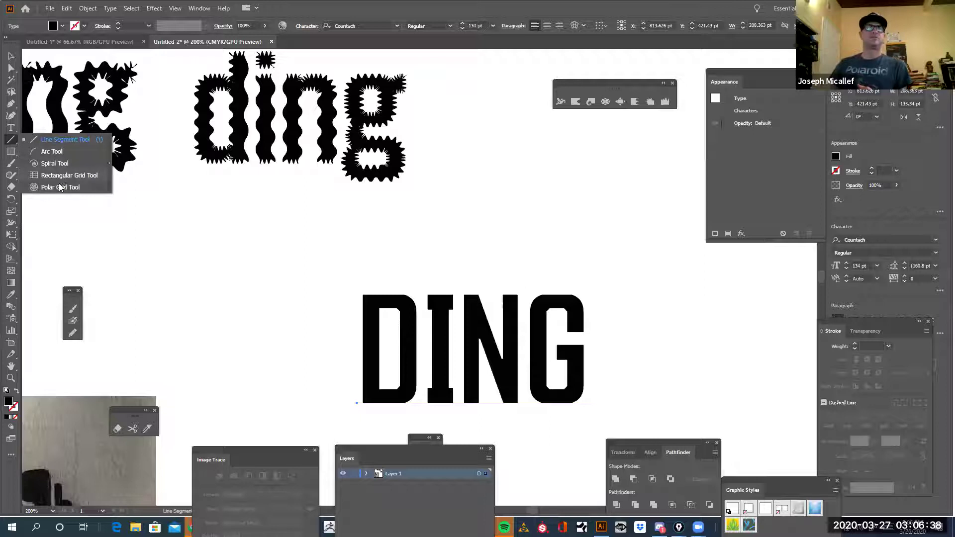
pyautogui.click(52, 151)
pyautogui.moveTo(142, 270); pyautogui.dragTo(252, 287)
pyautogui.hotkey('ctrl', 'z')
pyautogui.moveTo(206, 243); pyautogui.dragTo(284, 200)
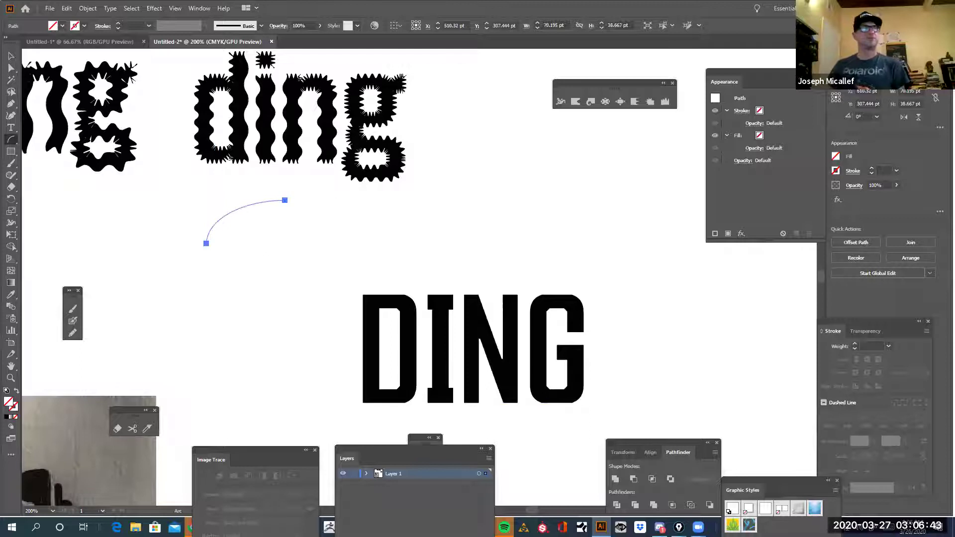
pyautogui.click(13, 411)
pyautogui.click(7, 418)
pyautogui.click(245, 291)
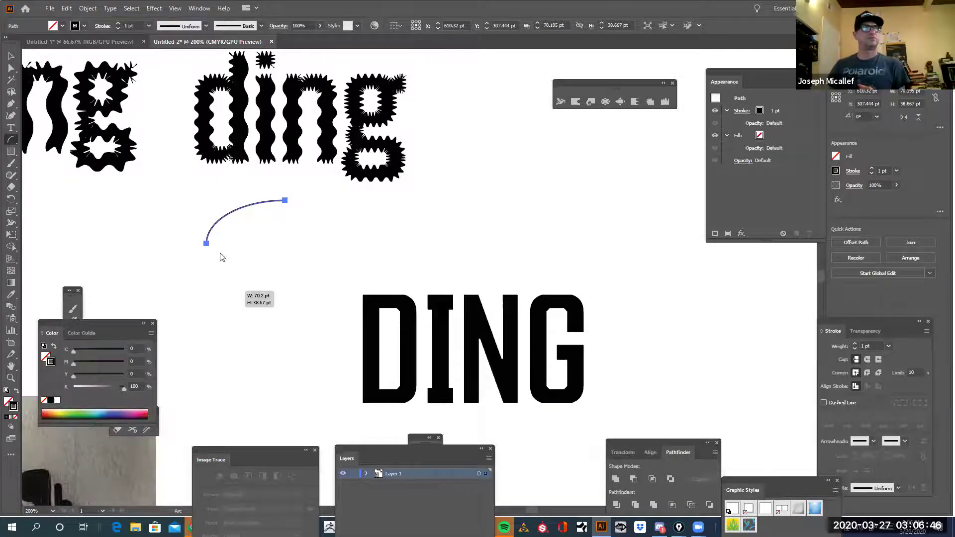
# Draw several more overlapping arcs of varying curvature around the first one, beside the "DING" text
pyautogui.click(500, 314)
pyautogui.moveTo(251, 259); pyautogui.dragTo(206, 385)
pyautogui.moveTo(265, 307); pyautogui.dragTo(344, 238)
pyautogui.moveTo(264, 255); pyautogui.dragTo(273, 349)
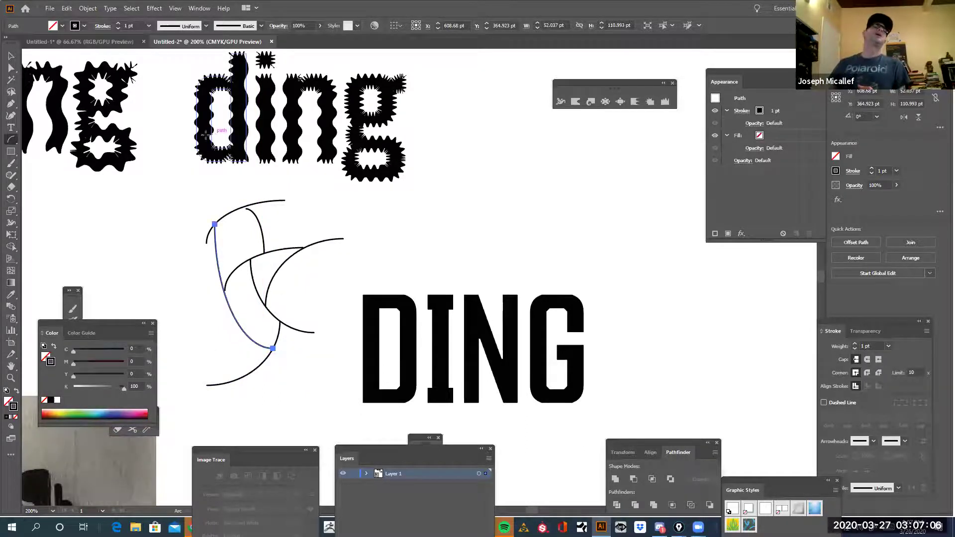
# Draw a spiral about 92 × 106 pt above "DING" and a smaller one with fewer segments, about 59 × 39 pt, below it
pyautogui.moveTo(10, 144); pyautogui.dragTo(50, 161)
pyautogui.moveTo(537, 129); pyautogui.dragTo(572, 189)
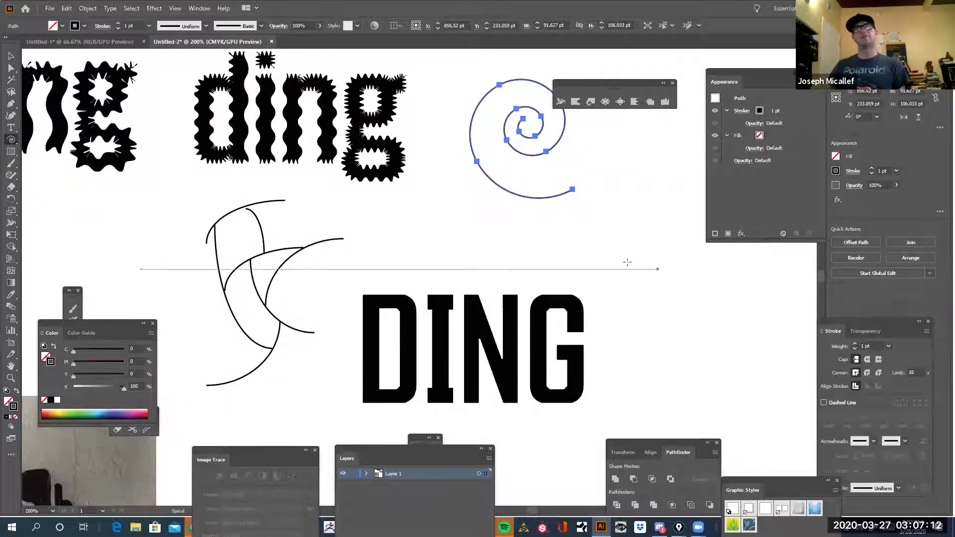
pyautogui.moveTo(558, 210); pyautogui.dragTo(580, 252)
pyautogui.press('Down')
pyautogui.press('Down')
pyautogui.press('Down')
pyautogui.press('Down')
pyautogui.press('Up')
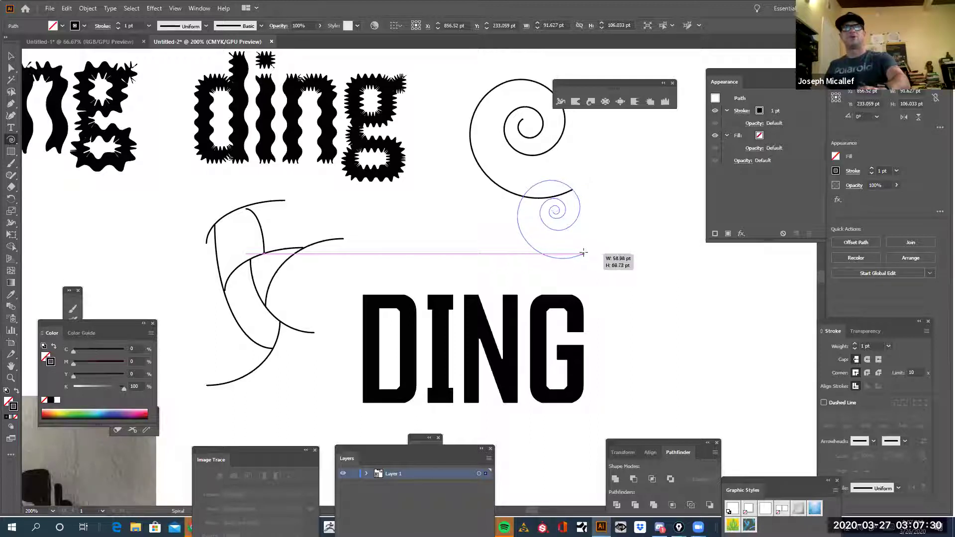
pyautogui.moveTo(589, 254); pyautogui.dragTo(605, 217)
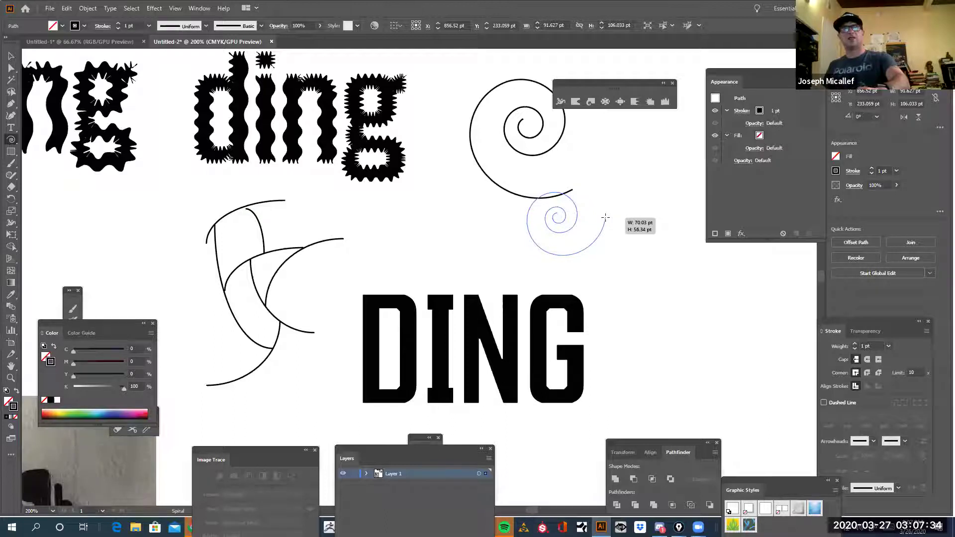
pyautogui.moveTo(606, 217)
pyautogui.mouseDown()
pyautogui.moveTo(592, 217)
pyautogui.moveTo(599, 229)
pyautogui.moveTo(590, 252)
pyautogui.moveTo(570, 238)
pyautogui.moveTo(579, 247)
pyautogui.moveTo(587, 253)
pyautogui.moveTo(592, 231)
pyautogui.moveTo(582, 220)
pyautogui.moveTo(606, 246)
pyautogui.moveTo(586, 197)
pyautogui.moveTo(597, 230)
pyautogui.mouseUp()
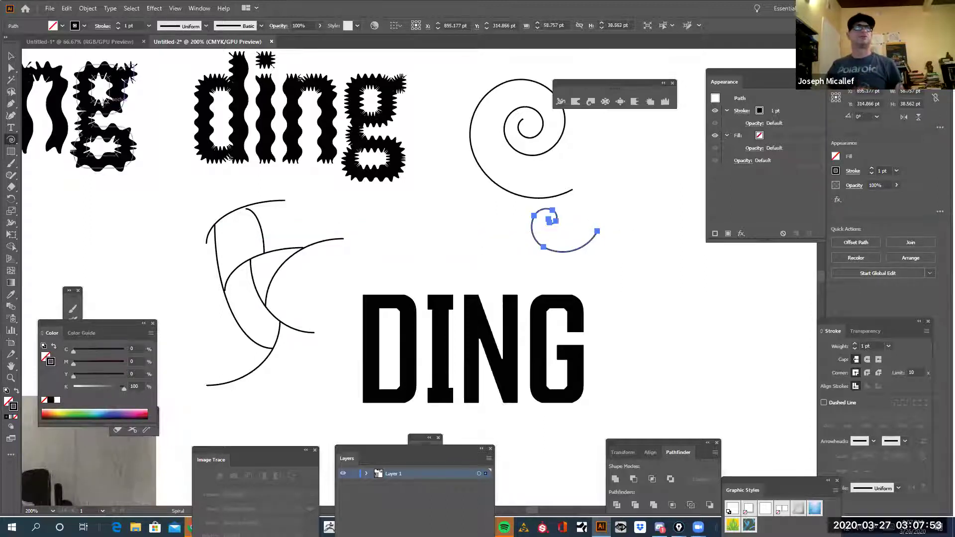
# Draw a rectangular grid about 123 × 113 pt beside the "G" of "DING"
pyautogui.click(13, 145)
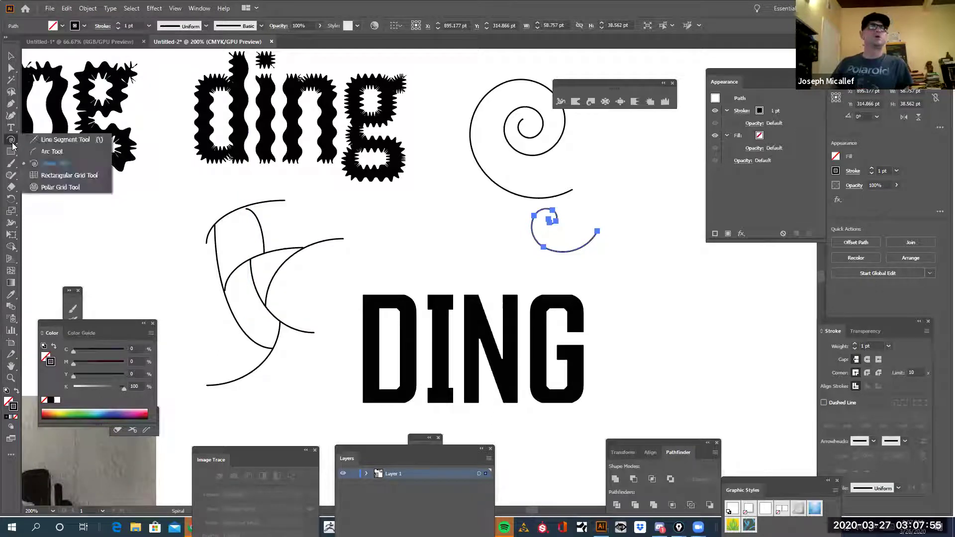
pyautogui.click(41, 177)
pyautogui.moveTo(637, 270); pyautogui.dragTo(774, 396)
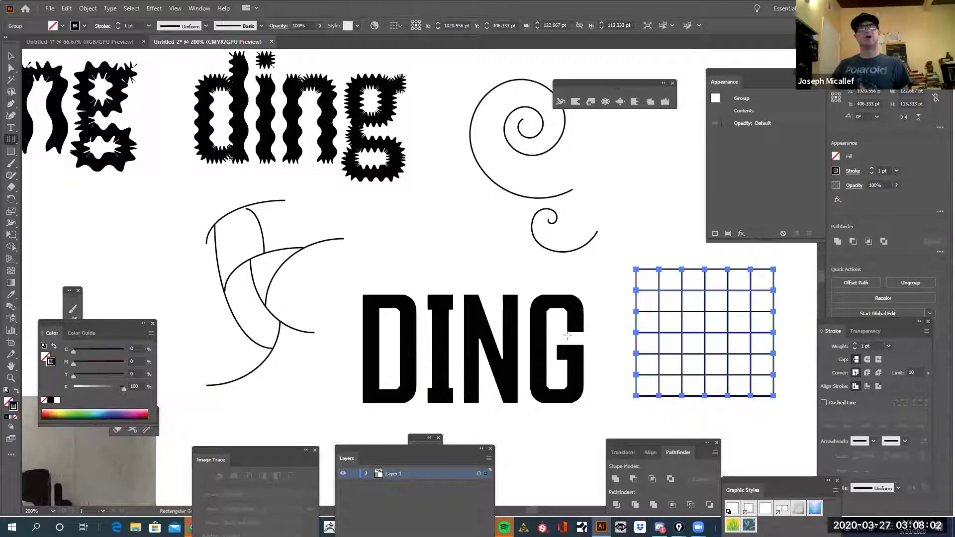
# Expand the rectangular grid with both Fill and Stroke included
pyautogui.click(88, 9)
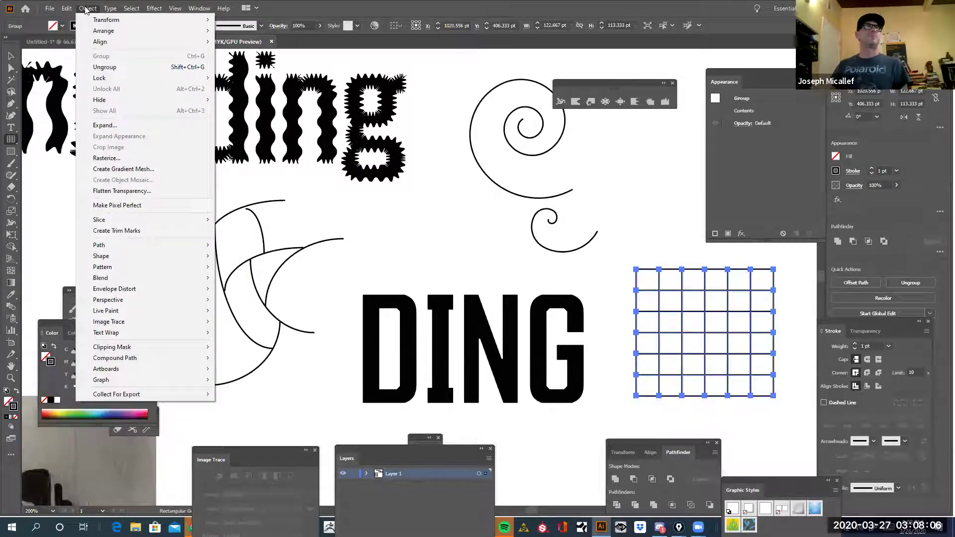
pyautogui.click(105, 125)
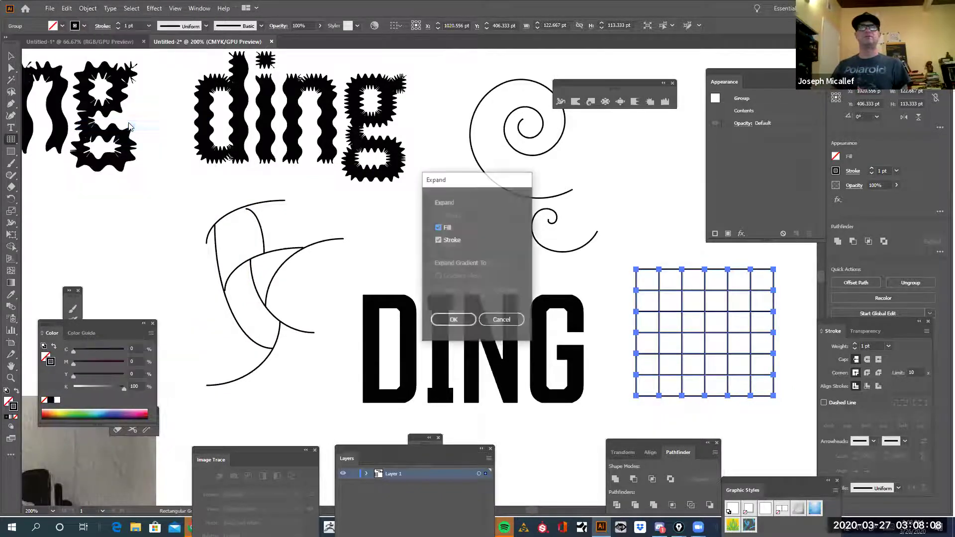
pyautogui.click(458, 319)
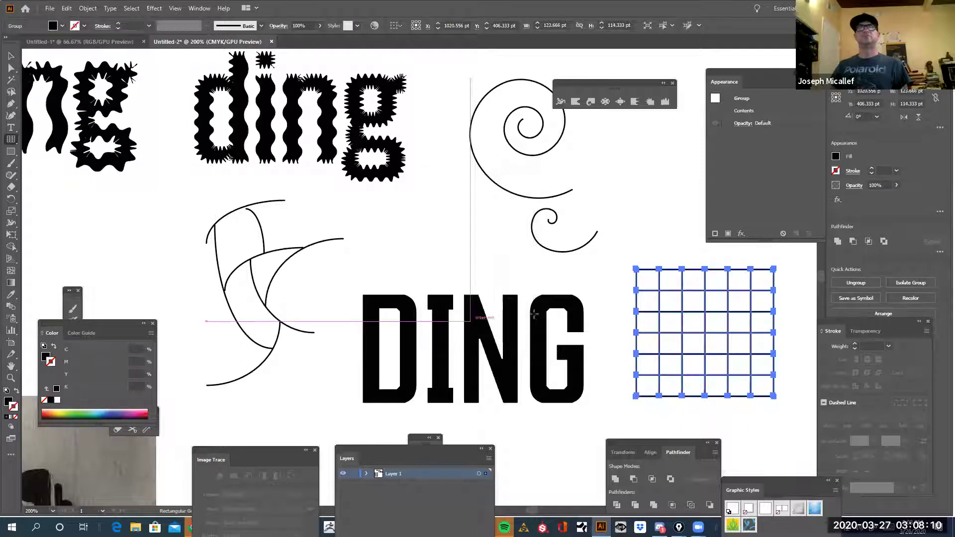
# Distort the expanded grid's outer frame and one horizontal bar by shifting their edges, and delete the whole grid
pyautogui.click(11, 69)
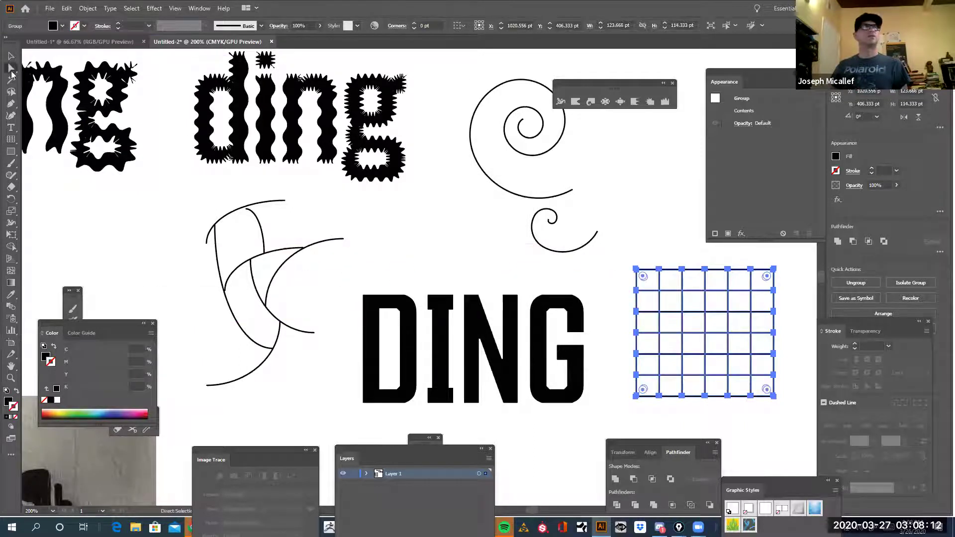
pyautogui.click(640, 256)
pyautogui.moveTo(644, 269); pyautogui.dragTo(637, 232)
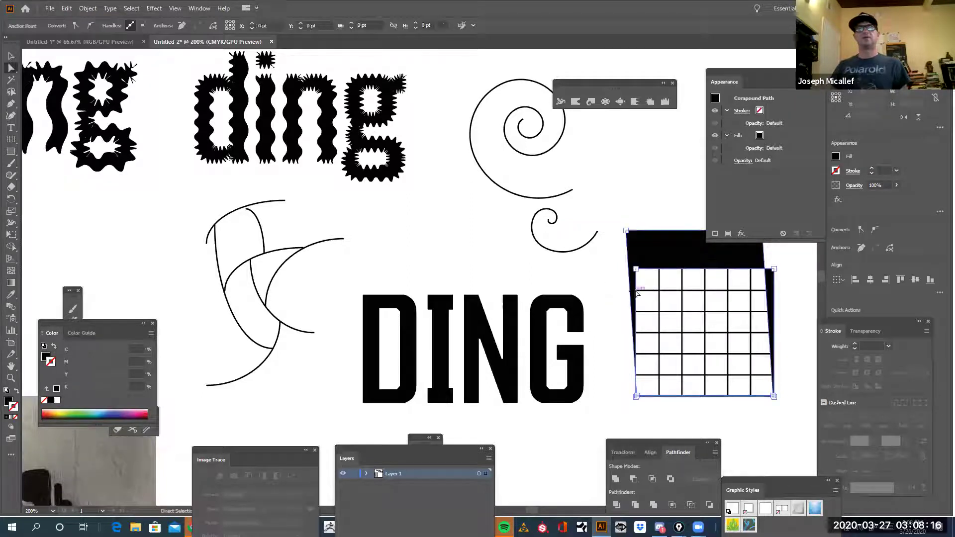
pyautogui.moveTo(644, 299); pyautogui.dragTo(658, 283)
pyautogui.keyDown('ctrl'); pyautogui.click(661, 303); pyautogui.keyUp('ctrl')
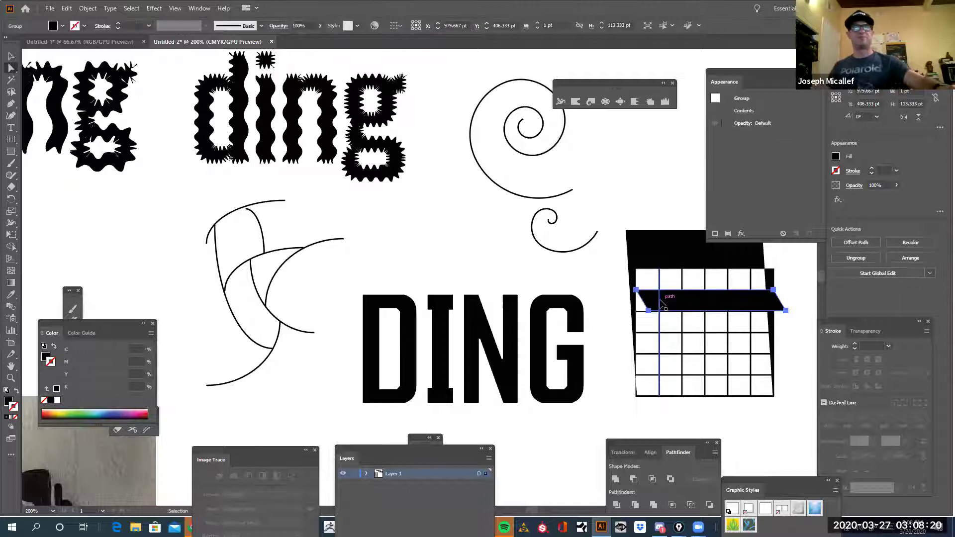
pyautogui.press('Delete')
pyautogui.press('Delete')
pyautogui.click(625, 279)
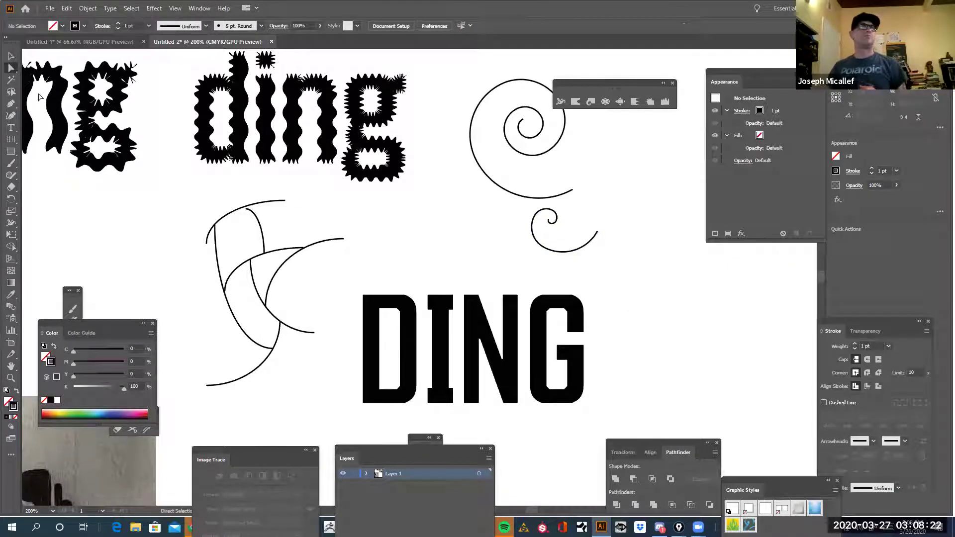
# Draw a polar grid about 145 × 136 pt beside "DING", with five concentric circles and no radial lines
pyautogui.click(12, 140)
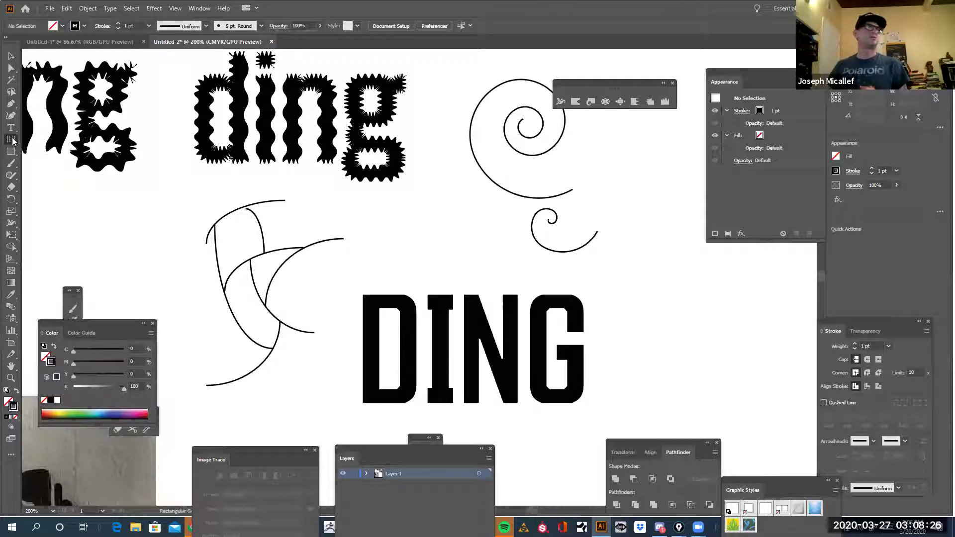
pyautogui.moveTo(16, 140); pyautogui.dragTo(49, 188)
pyautogui.moveTo(612, 273); pyautogui.dragTo(775, 425)
pyautogui.press('Up')
pyautogui.press('Up')
pyautogui.press('Up')
pyautogui.press('Up')
pyautogui.press('Up')
pyautogui.press('Up')
pyautogui.press('Down')
pyautogui.press('Down')
pyautogui.press('Down')
pyautogui.press('Down')
pyautogui.press('Down')
pyautogui.press('Down')
pyautogui.press('Down')
pyautogui.press('Down')
pyautogui.press('Left')
pyautogui.press('Left')
pyautogui.press('Left')
pyautogui.press('Up')
pyautogui.press('Up')
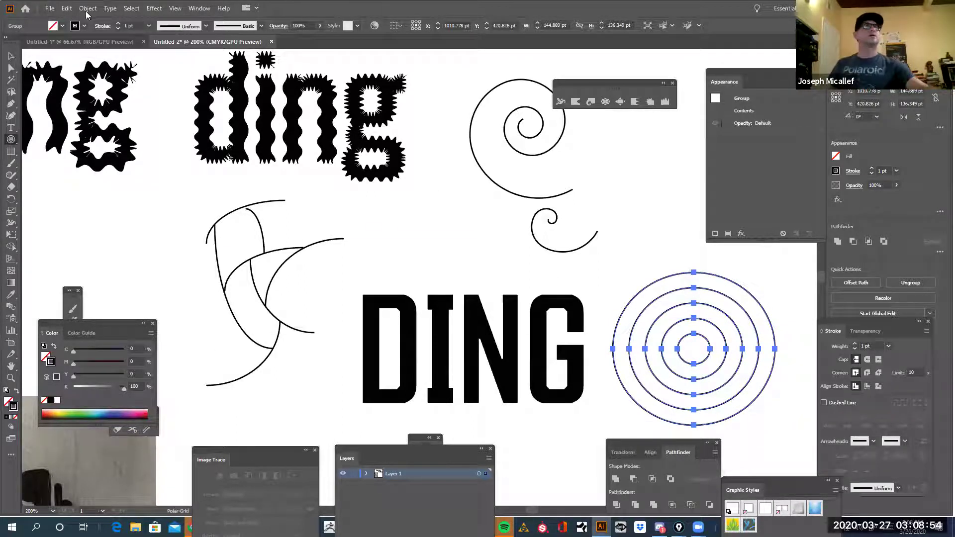
# Set the concentric circles' stroke weight to 9 pt
pyautogui.press('z')
pyautogui.click(726, 377)
pyautogui.moveTo(726, 376); pyautogui.dragTo(401, 297)
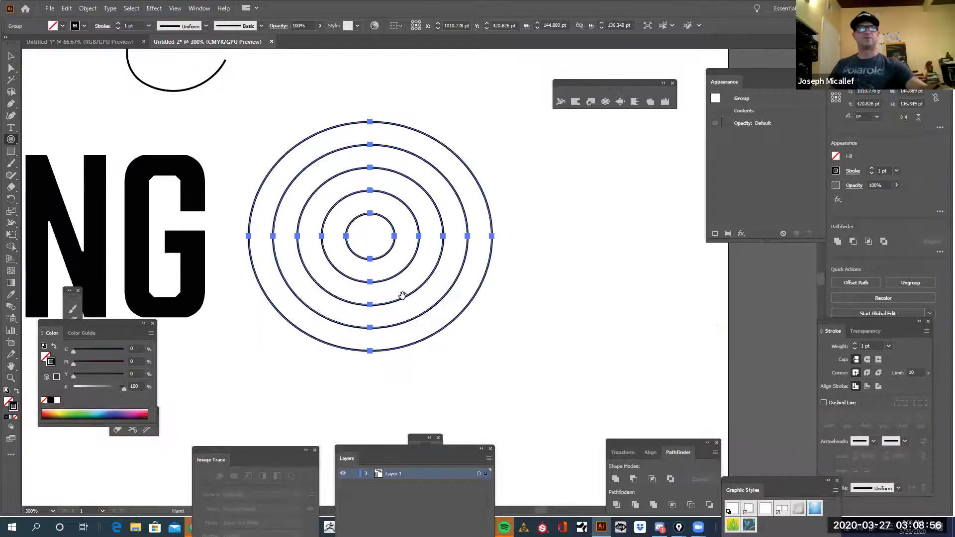
pyautogui.moveTo(491, 295); pyautogui.dragTo(731, 326)
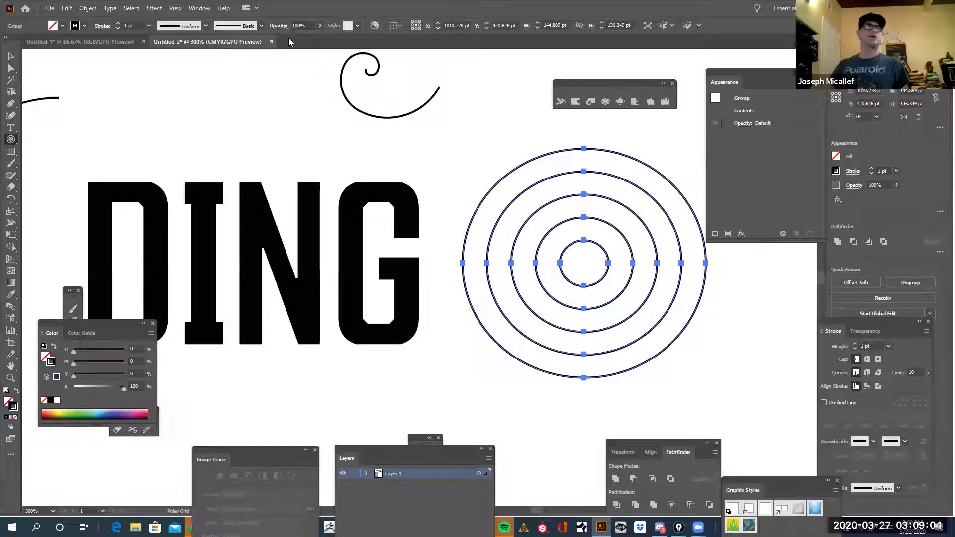
pyautogui.click(119, 23)
pyautogui.click(118, 23)
pyautogui.click(118, 24)
pyautogui.click(118, 23)
pyautogui.click(119, 23)
pyautogui.click(118, 23)
pyautogui.click(118, 24)
pyautogui.click(119, 24)
pyautogui.click(119, 24)
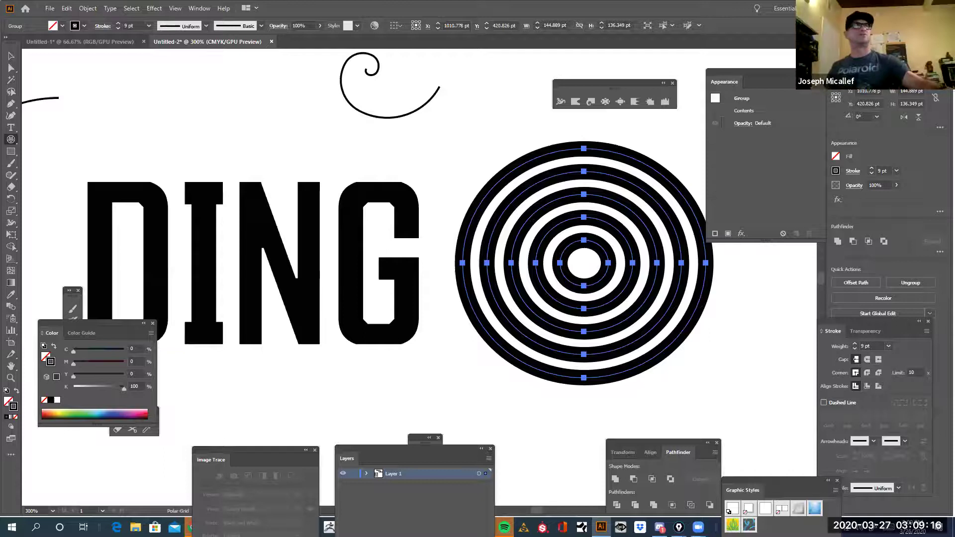
# Replace the circles with a new polar grid about 138 × 131 pt, with four concentric circles and no radial lines
pyautogui.click(11, 56)
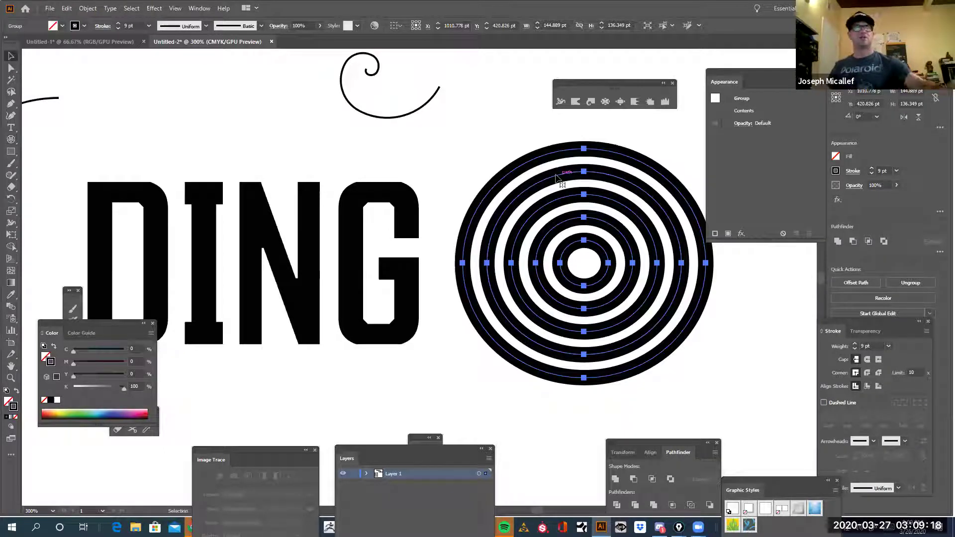
pyautogui.press('Delete')
pyautogui.click(12, 139)
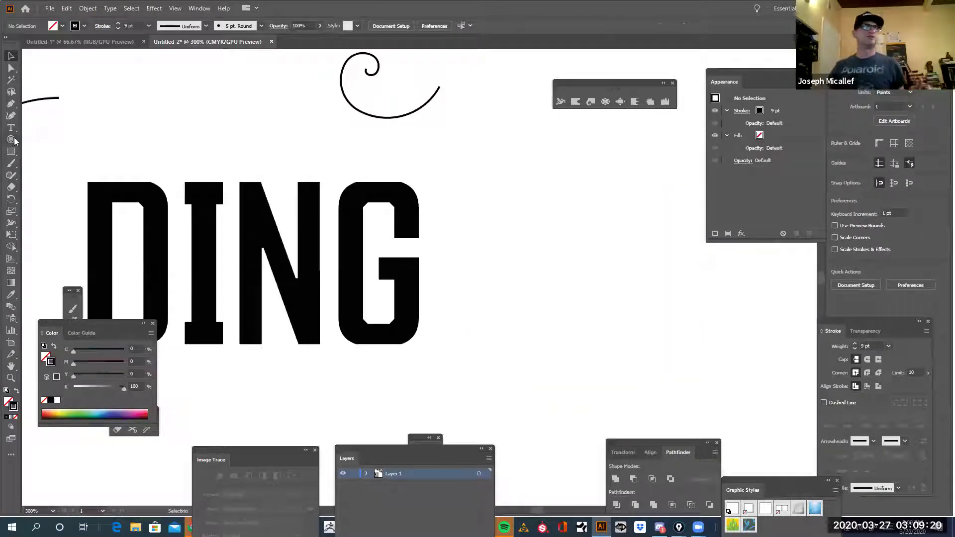
pyautogui.moveTo(14, 142); pyautogui.dragTo(53, 187)
pyautogui.moveTo(497, 235); pyautogui.dragTo(730, 455)
pyautogui.press('Up')
pyautogui.press('Up')
pyautogui.press('Up')
pyautogui.press('Up')
pyautogui.press('Down')
pyautogui.press('Down')
pyautogui.press('Down')
pyautogui.press('Down')
pyautogui.press('Down')
pyautogui.press('Down')
pyautogui.press('Down')
pyautogui.press('Up')
pyautogui.press('Up')
pyautogui.press('Up')
pyautogui.press('Up')
pyautogui.press('Up')
pyautogui.press('Up')
pyautogui.press('Down')
pyautogui.press('Down')
pyautogui.press('Down')
pyautogui.press('Down')
pyautogui.press('Up')
pyautogui.press('Up')
pyautogui.press('Up')
pyautogui.press('Up')
pyautogui.press('Up')
pyautogui.press('Right')
pyautogui.press('Left')
pyautogui.press('Left')
pyautogui.press('Left')
pyautogui.press('Left')
pyautogui.press('Left')
pyautogui.press('Left')
pyautogui.press('Left')
pyautogui.press('Left')
pyautogui.press('Left')
pyautogui.press('Left')
pyautogui.press('Left')
pyautogui.press('Down')
pyautogui.press('Down')
pyautogui.press('Down')
pyautogui.press('Down')
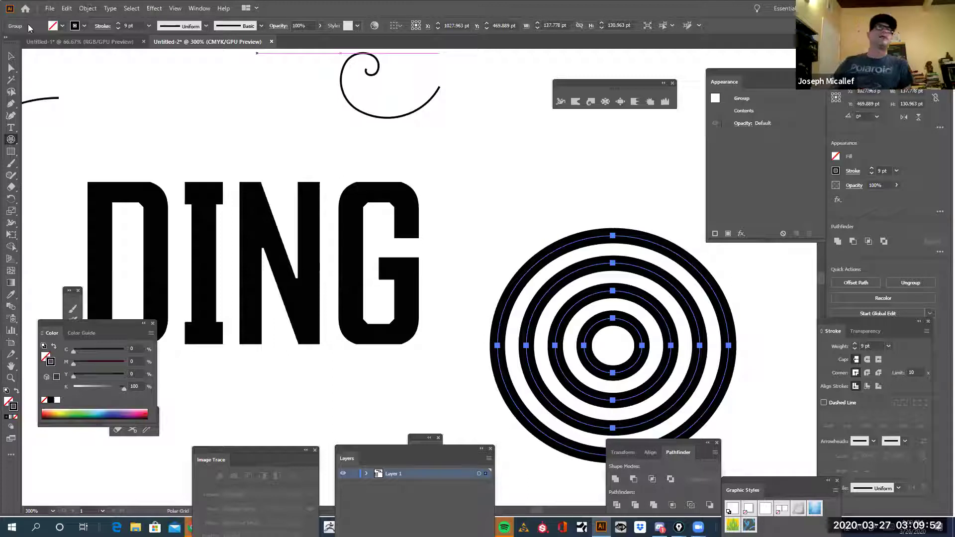
# Expand the four circles with only Stroke included, turning their outlines into filled shapes
pyautogui.click(87, 8)
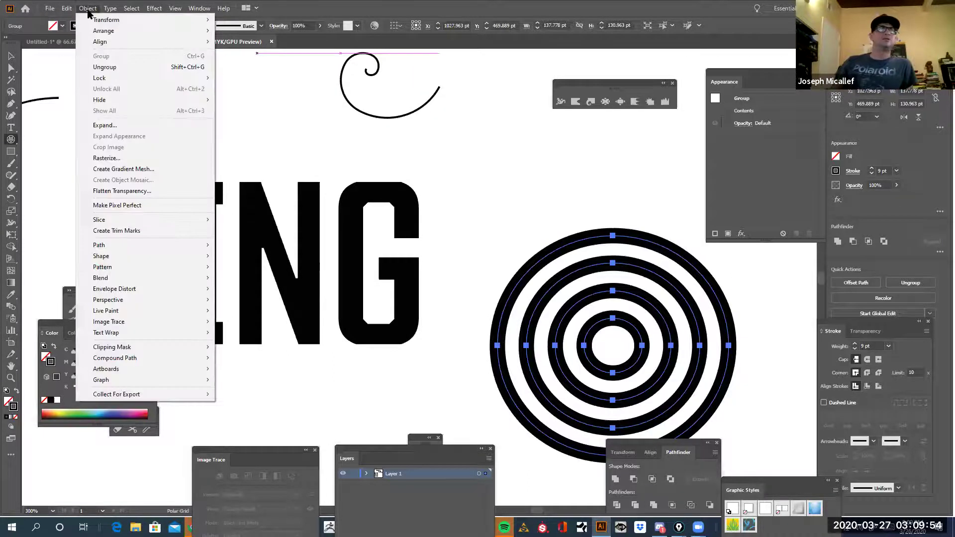
pyautogui.click(130, 126)
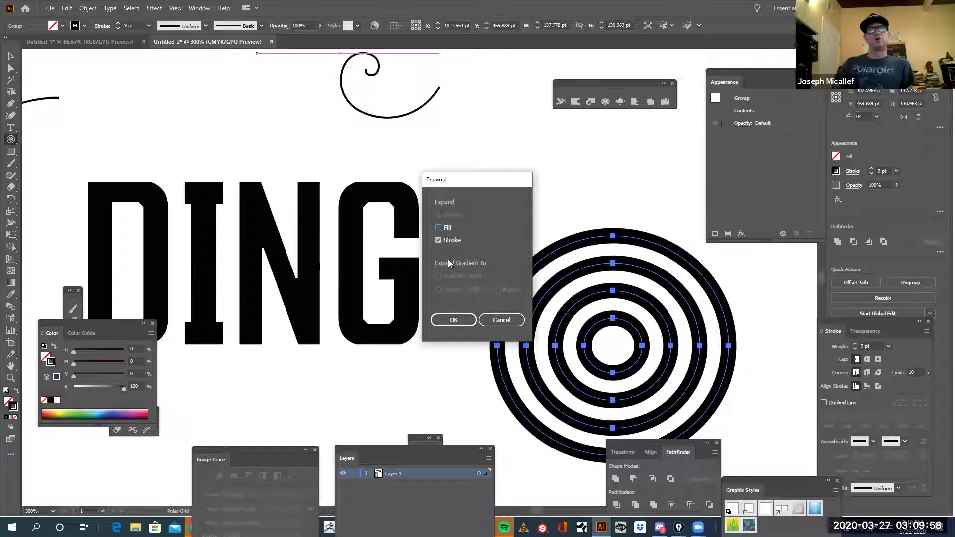
pyautogui.click(457, 318)
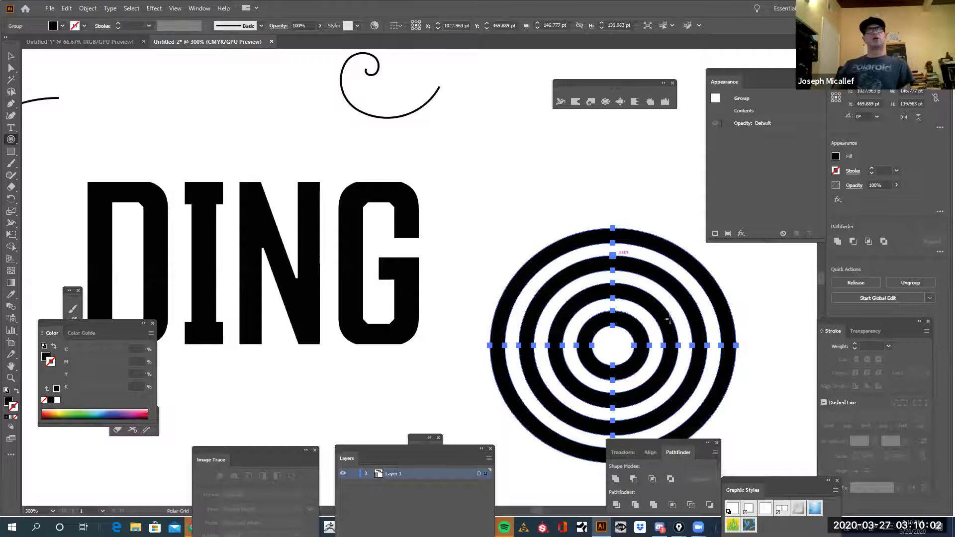
# Move the expanded rings onto the middle of the "DING" text
pyautogui.click(13, 57)
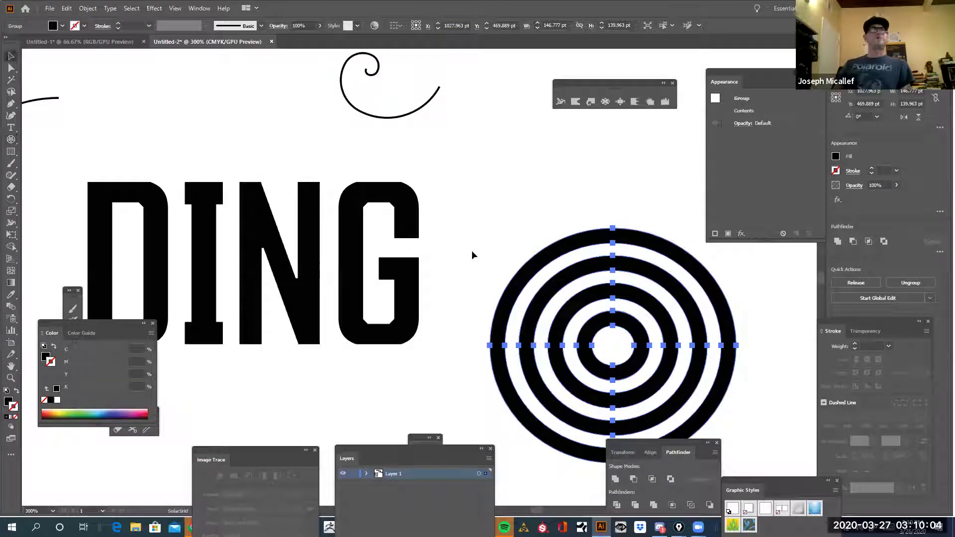
pyautogui.moveTo(676, 329); pyautogui.dragTo(314, 243)
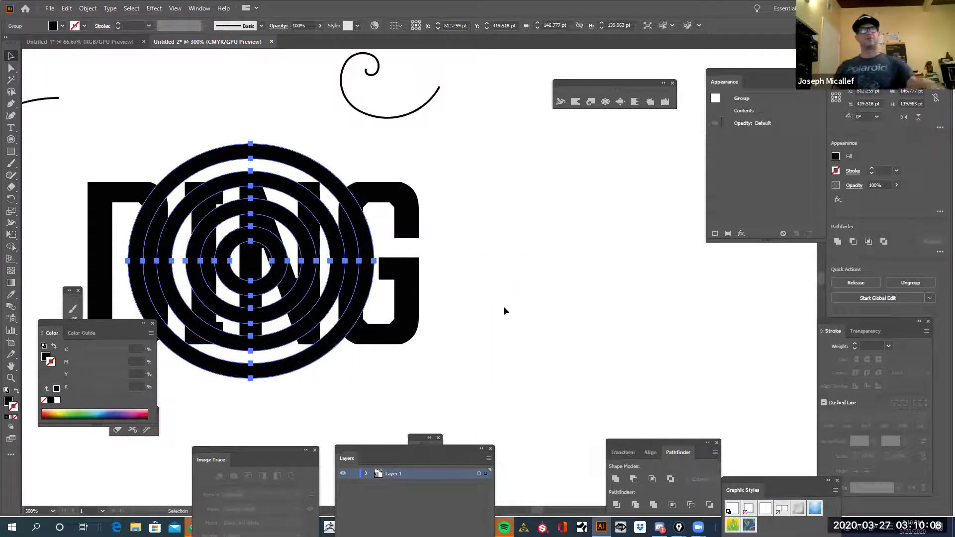
pyautogui.hscroll(-5, 614, 273)
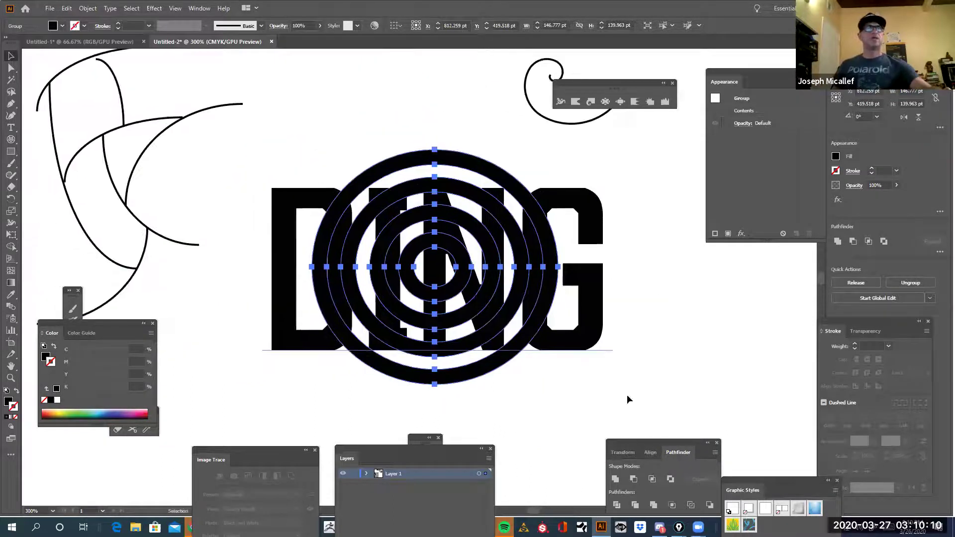
pyautogui.moveTo(668, 379)
pyautogui.mouseDown()
pyautogui.moveTo(579, 324)
pyautogui.moveTo(258, 270)
pyautogui.moveTo(271, 271)
pyautogui.mouseUp()
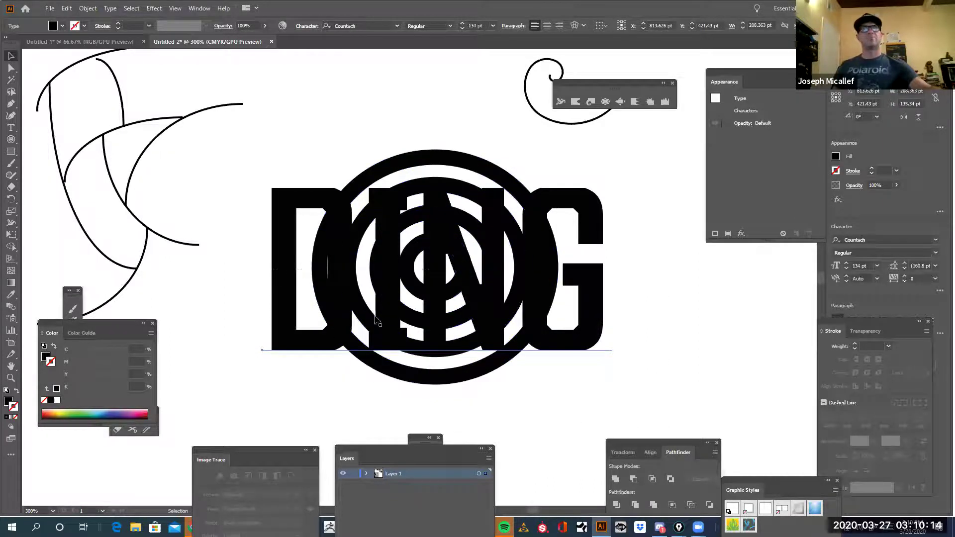
pyautogui.moveTo(696, 403); pyautogui.dragTo(271, 254)
pyautogui.click(198, 8)
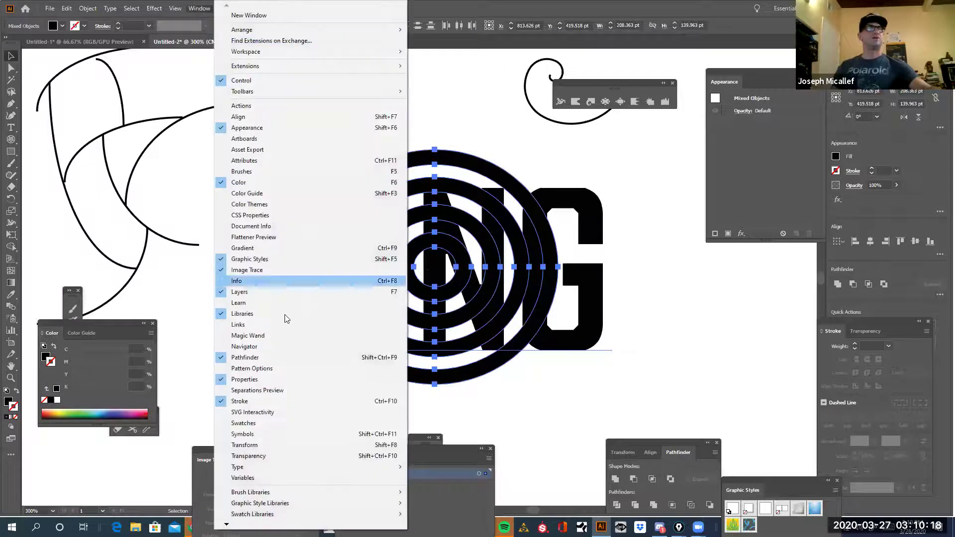
pyautogui.click(309, 358)
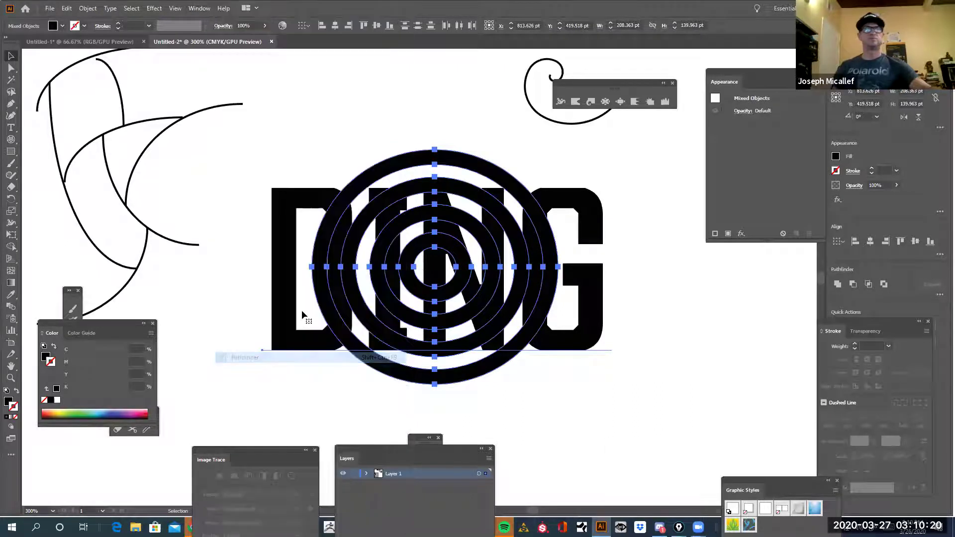
pyautogui.click(200, 9)
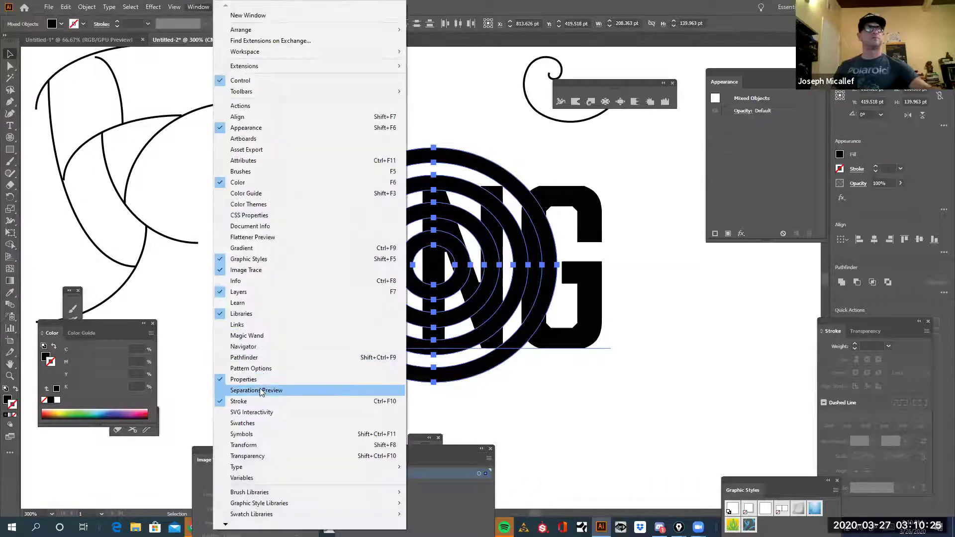
pyautogui.click(249, 358)
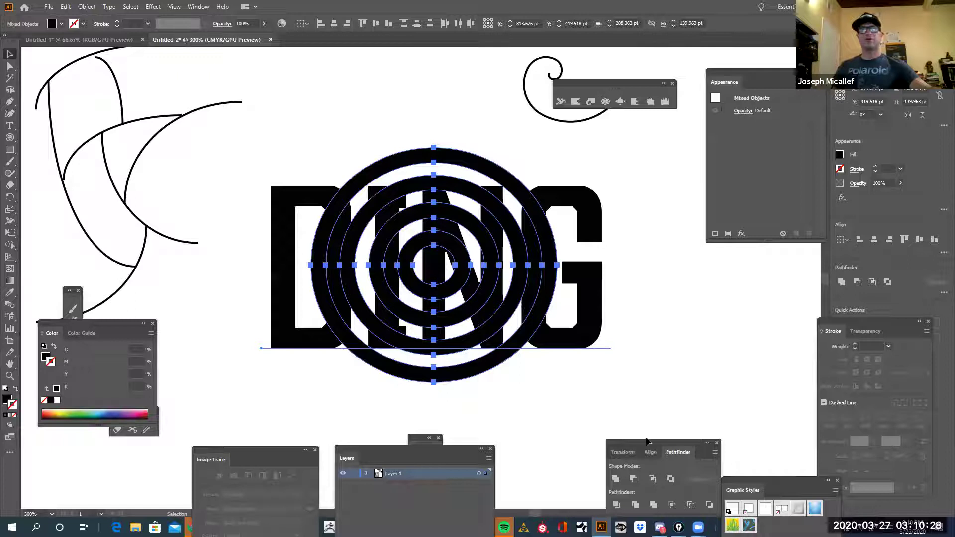
pyautogui.moveTo(673, 377); pyautogui.dragTo(674, 378)
# Convert the "DING" text to outlines and split it together with the rings using Pathfinder Divide
pyautogui.click(572, 338)
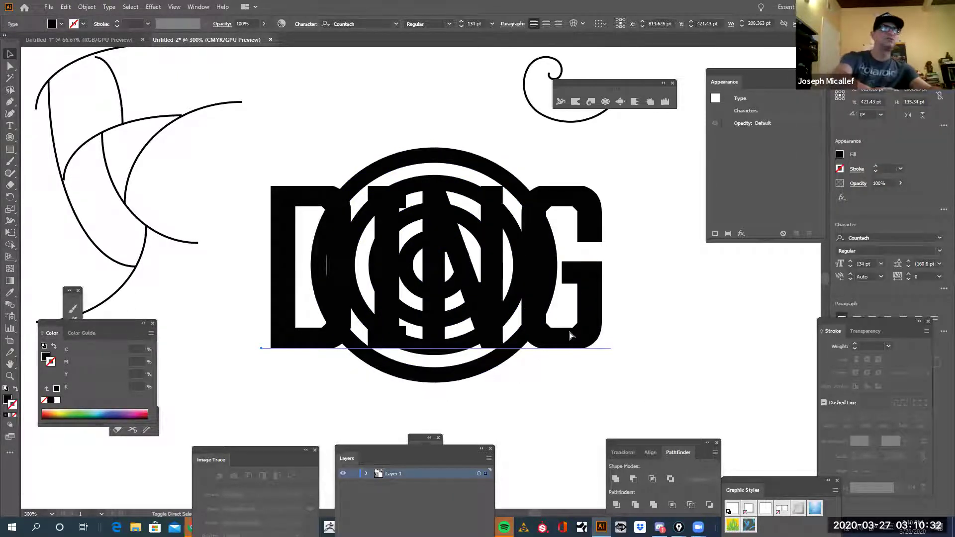
pyautogui.hotkey('ctrl', 'shift', 'o')
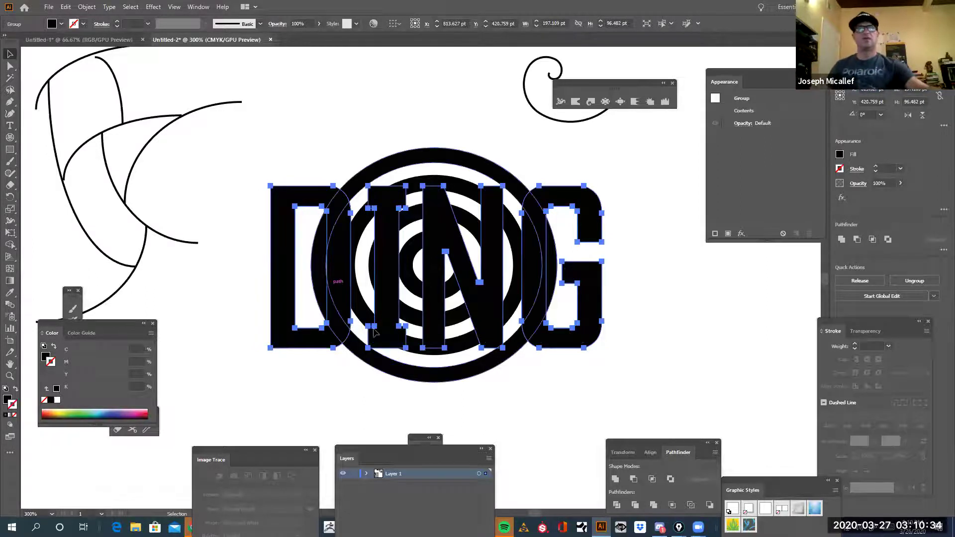
pyautogui.moveTo(634, 398); pyautogui.dragTo(272, 255)
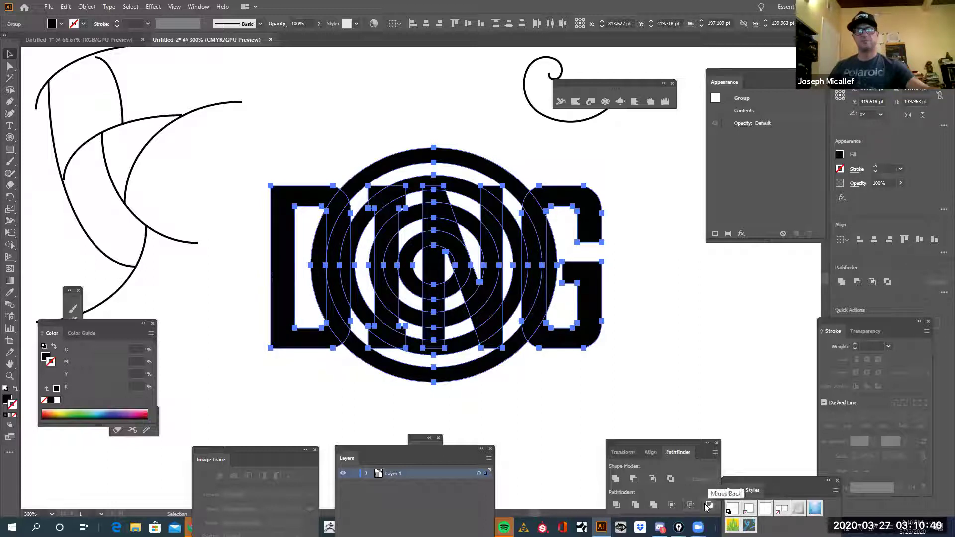
pyautogui.click(619, 506)
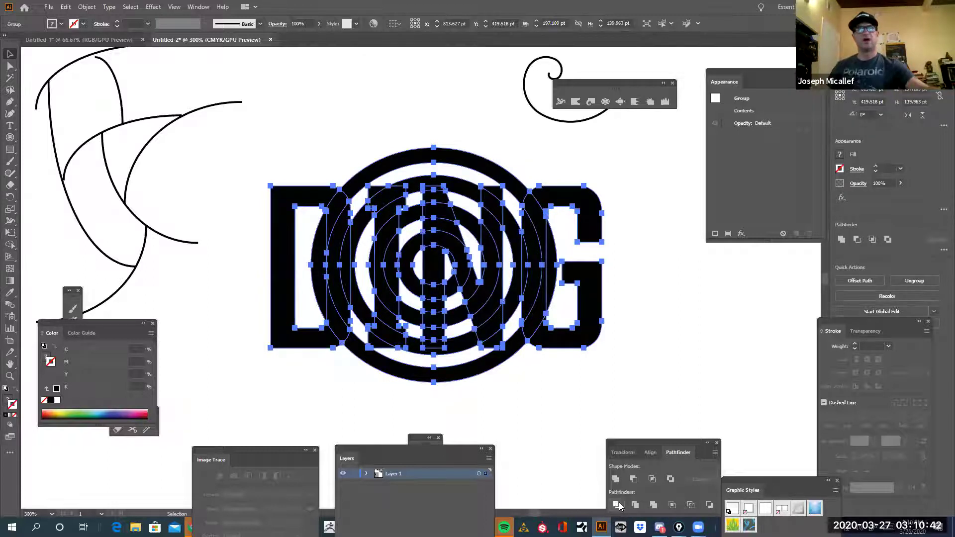
pyautogui.click(527, 432)
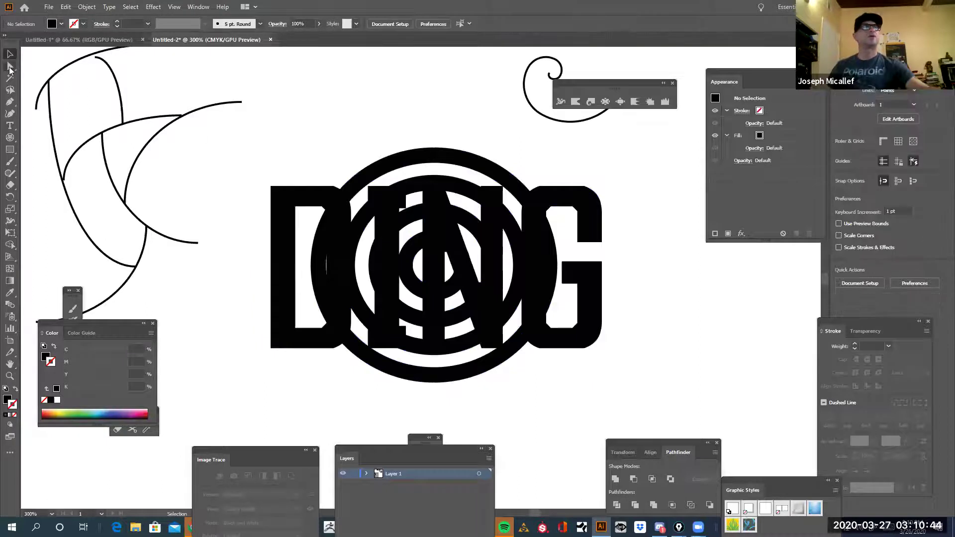
# Select the divided crescent inside the D's right stem, between the two outer rings, and fill it with white
pyautogui.click(10, 67)
pyautogui.click(326, 261)
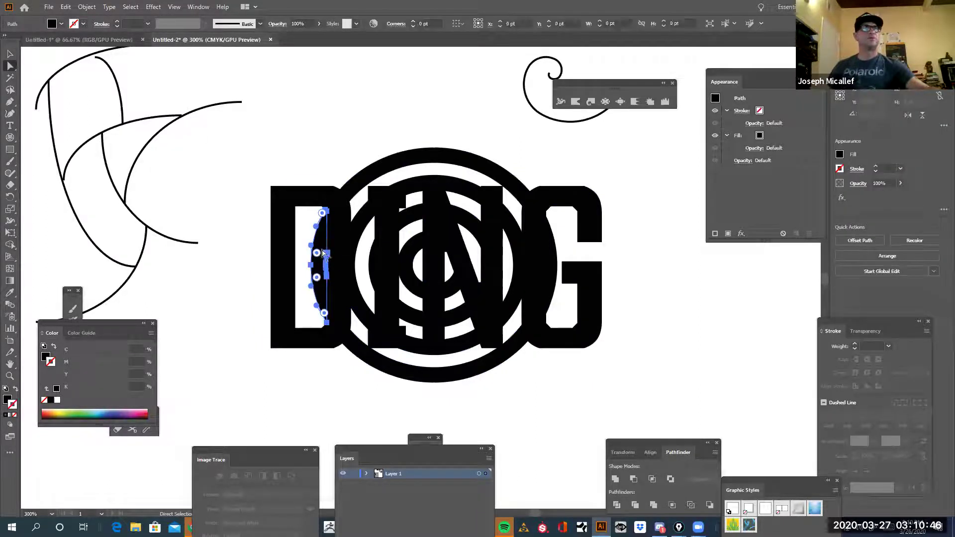
pyautogui.click(325, 259)
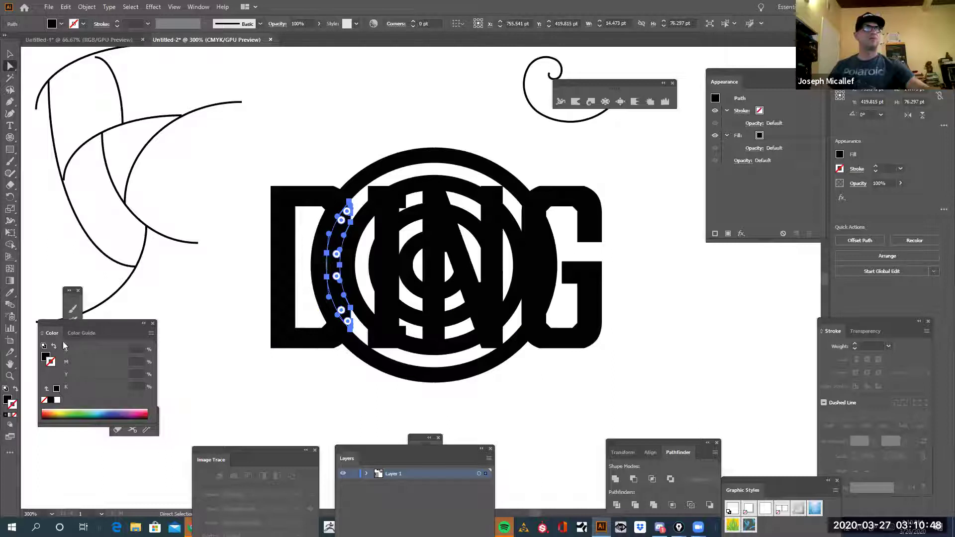
pyautogui.click(51, 400)
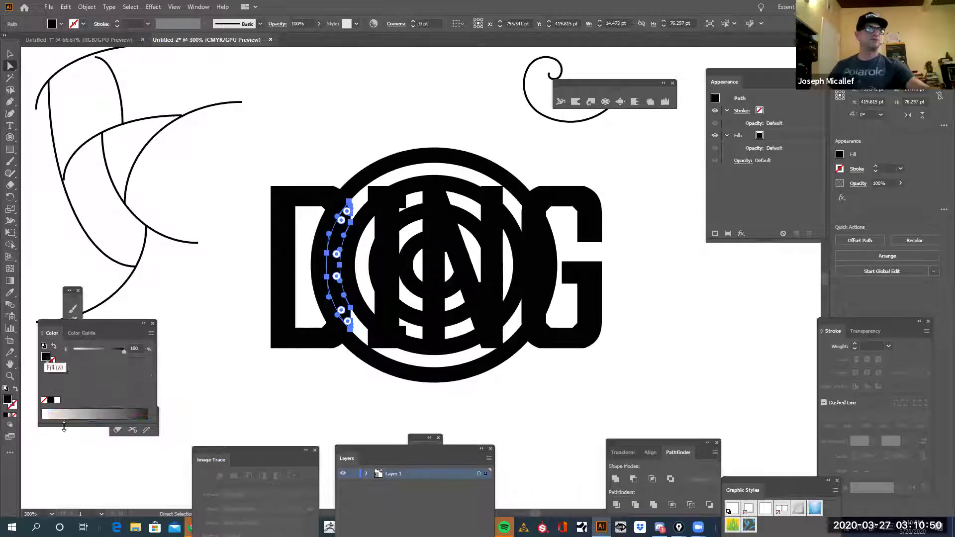
pyautogui.click(58, 400)
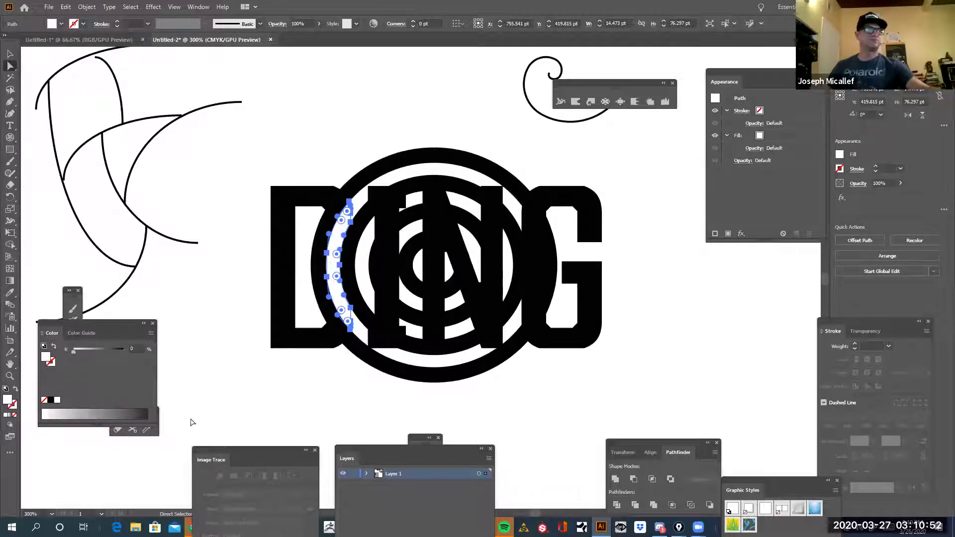
pyautogui.click(286, 401)
# Fill the next divided ring segment, between the D and the I, with white
pyautogui.click(344, 284)
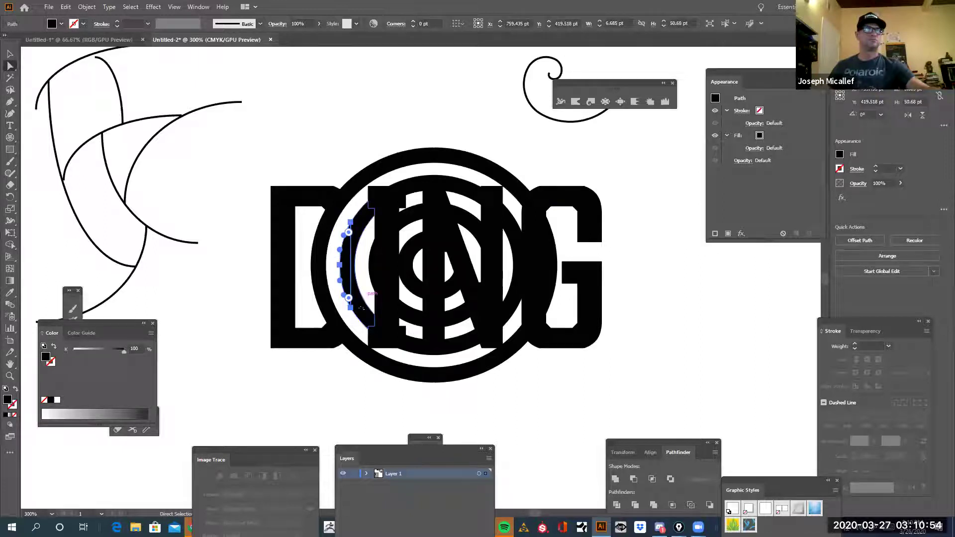
pyautogui.click(58, 400)
pyautogui.click(267, 426)
pyautogui.click(338, 308)
pyautogui.click(322, 358)
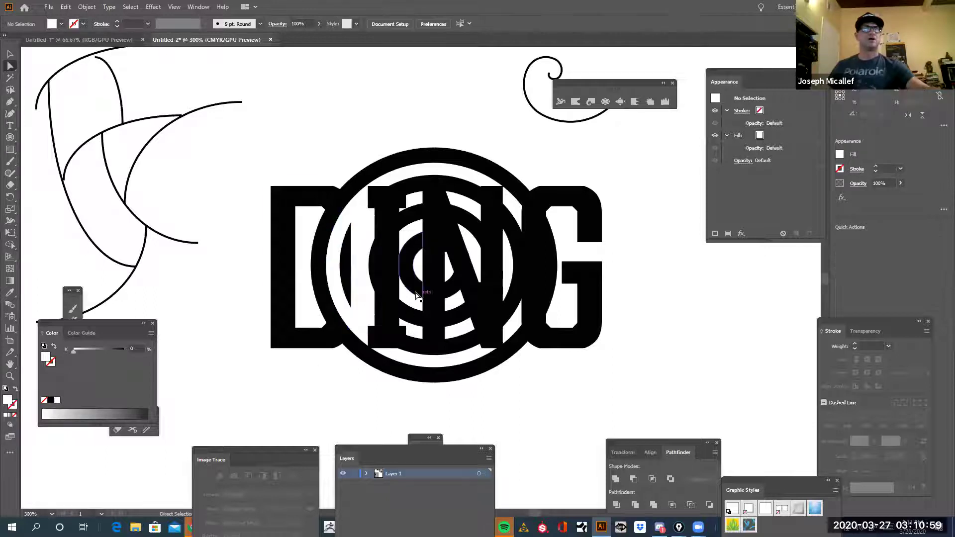
# Fill the divided pieces around the inner rings, where they cross the I and the N, with white
pyautogui.click(392, 276)
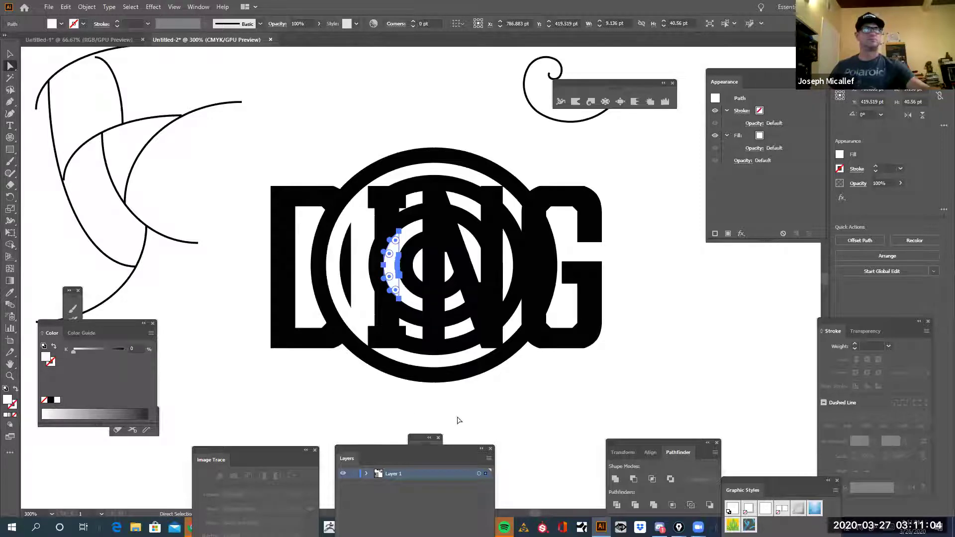
pyautogui.click(460, 259)
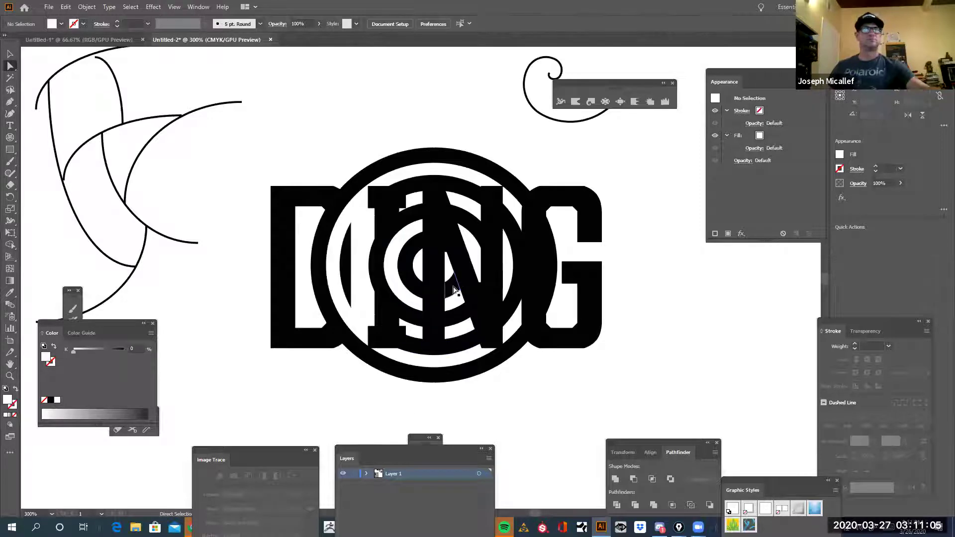
pyautogui.click(58, 400)
pyautogui.click(505, 458)
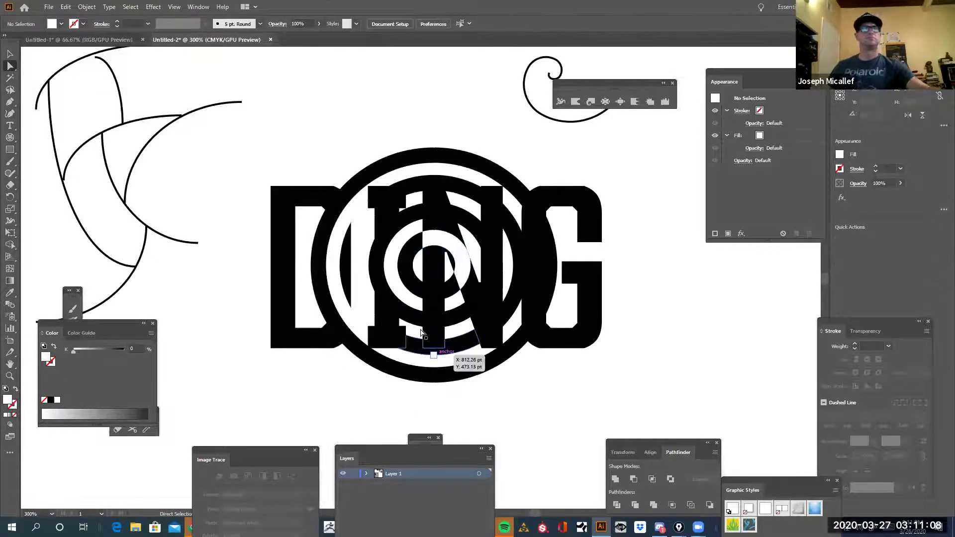
# Select the curved piece crossing the N's right stem and fill it with white
pyautogui.click(511, 286)
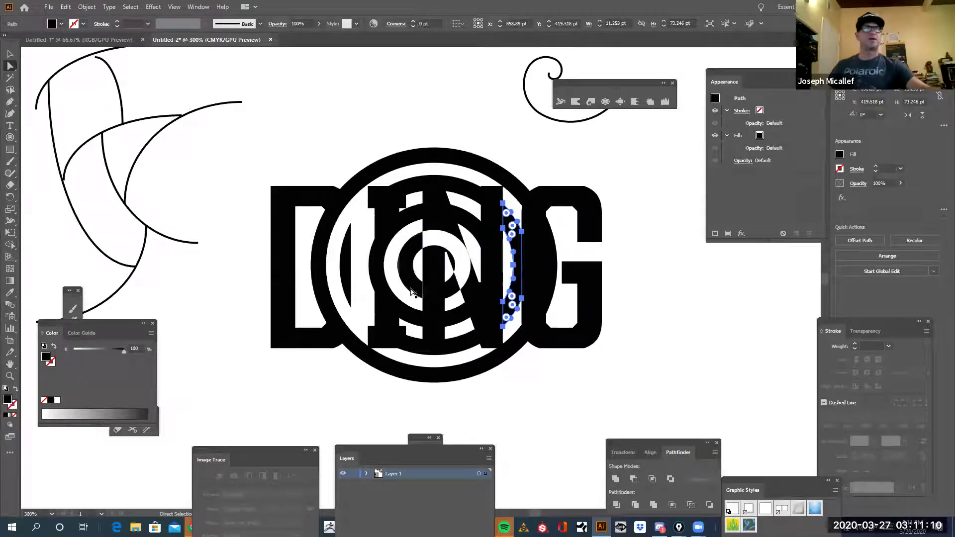
pyautogui.moveTo(494, 316); pyautogui.dragTo(468, 318)
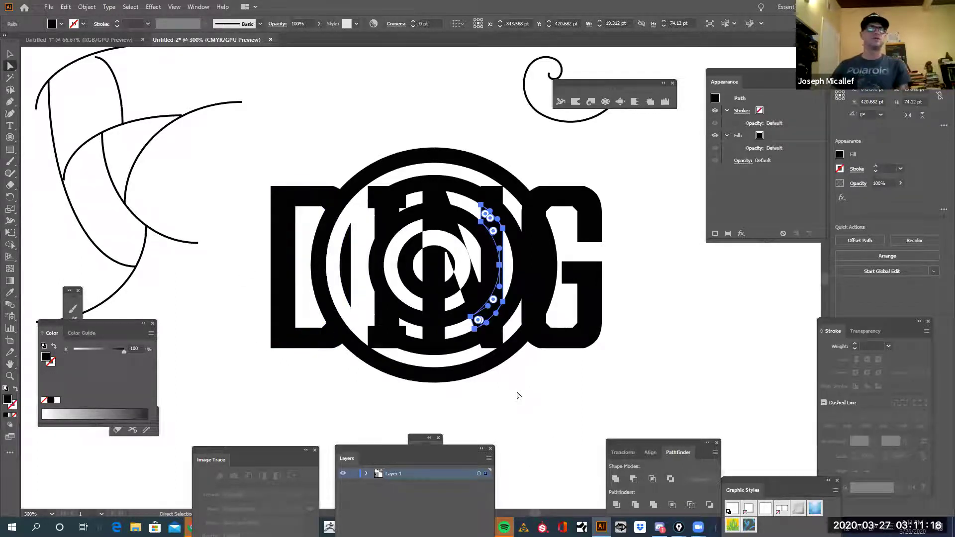
pyautogui.click(513, 378)
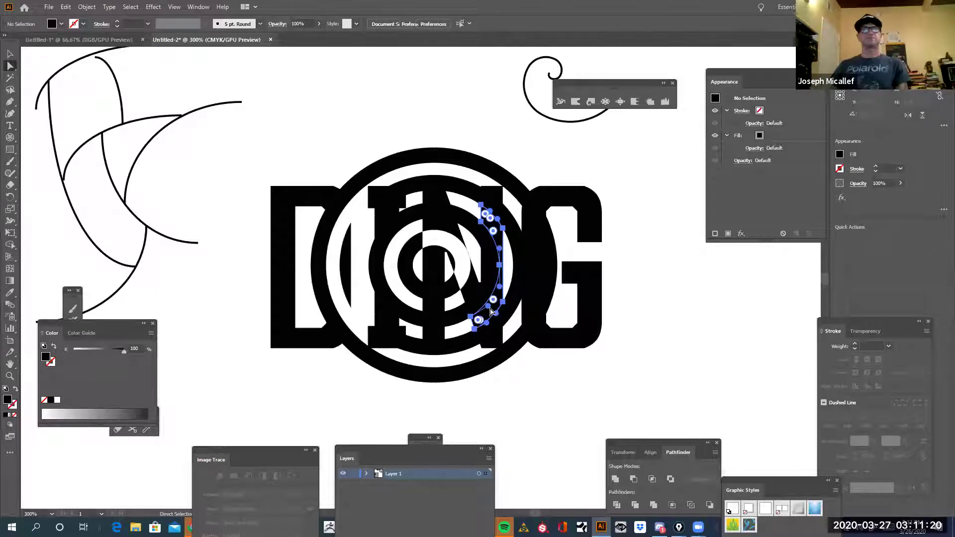
pyautogui.click(492, 311)
pyautogui.click(57, 401)
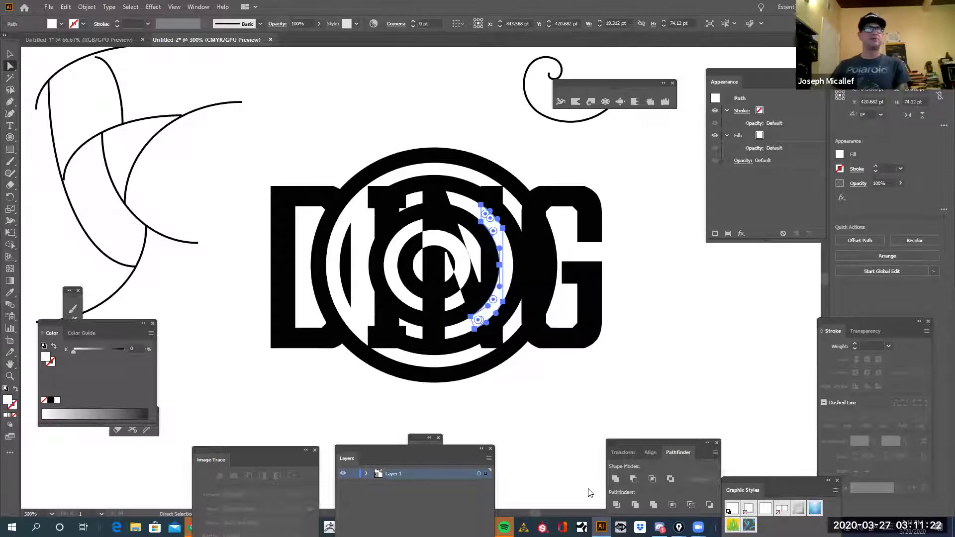
pyautogui.click(587, 384)
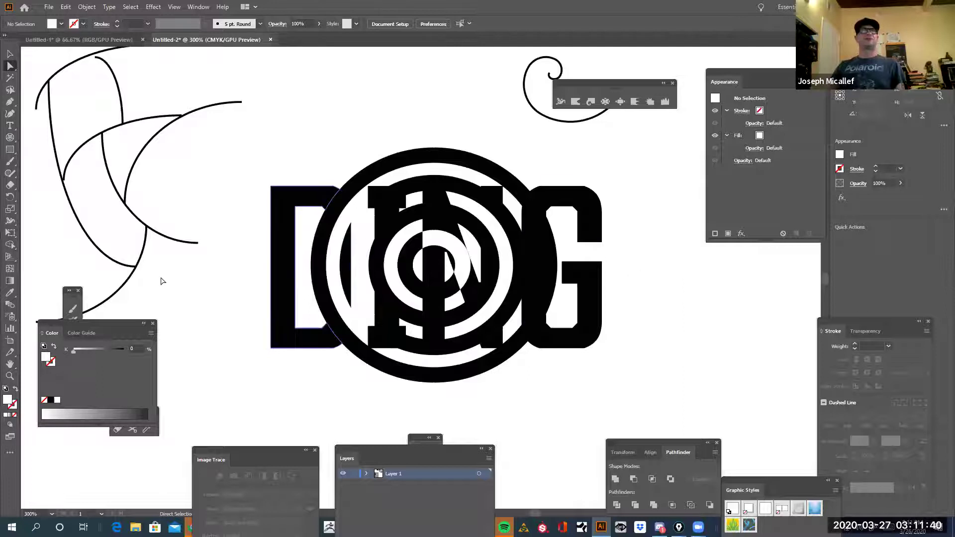
# Draw a white rectangle about 248 × 86 pt over the artwork's upper half and divide all the shapes with Pathfinder
pyautogui.click(10, 149)
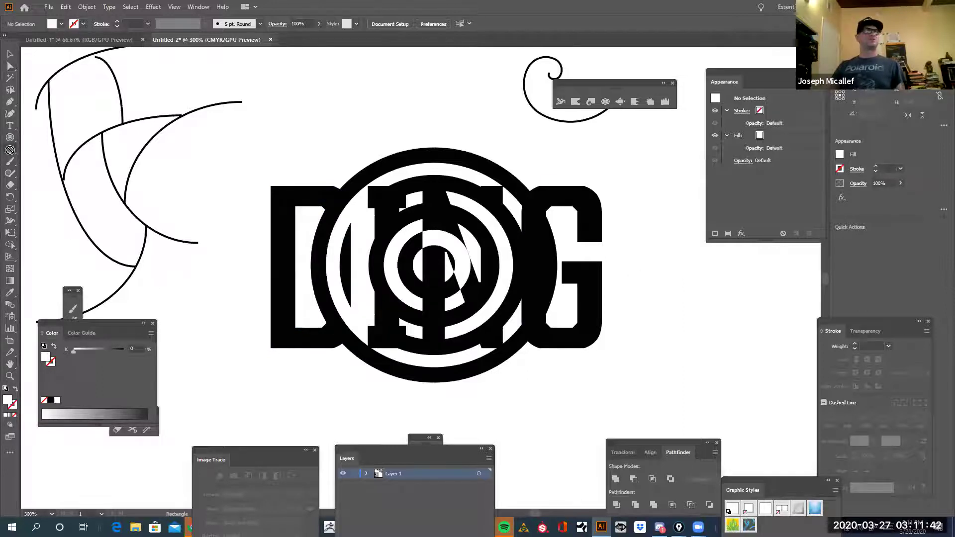
pyautogui.moveTo(235, 133); pyautogui.dragTo(651, 277)
pyautogui.click(10, 53)
pyautogui.moveTo(622, 391); pyautogui.dragTo(245, 240)
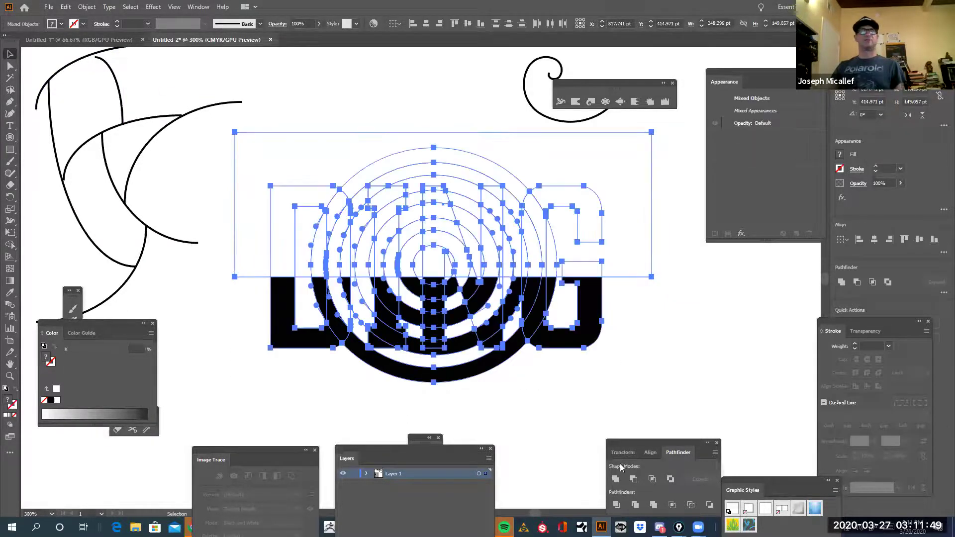
pyautogui.click(617, 506)
pyautogui.click(555, 429)
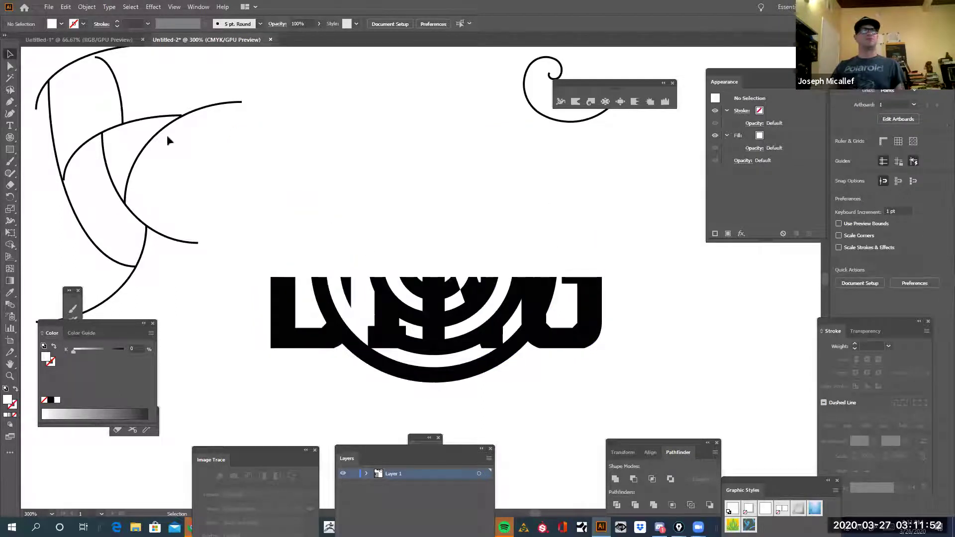
# Draw a white rectangle about 115 × 173 pt over the artwork's left half and divide it with the shapes beneath
pyautogui.click(9, 148)
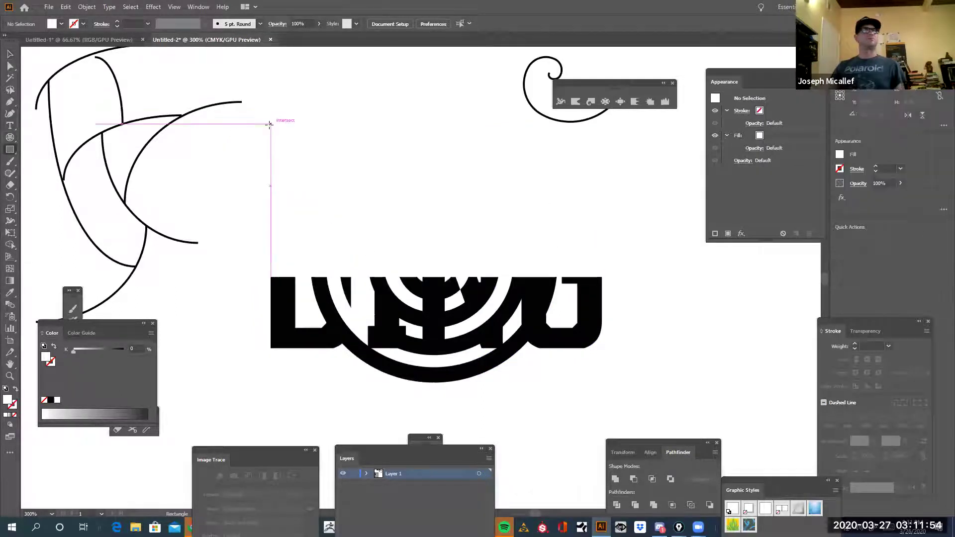
pyautogui.moveTo(253, 110); pyautogui.dragTo(444, 398)
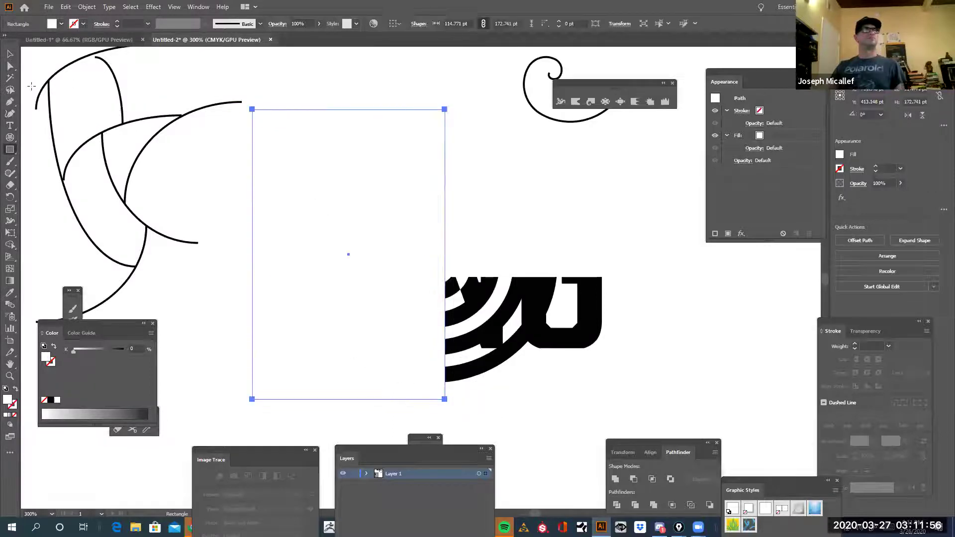
pyautogui.click(9, 66)
pyautogui.moveTo(606, 371); pyautogui.dragTo(267, 215)
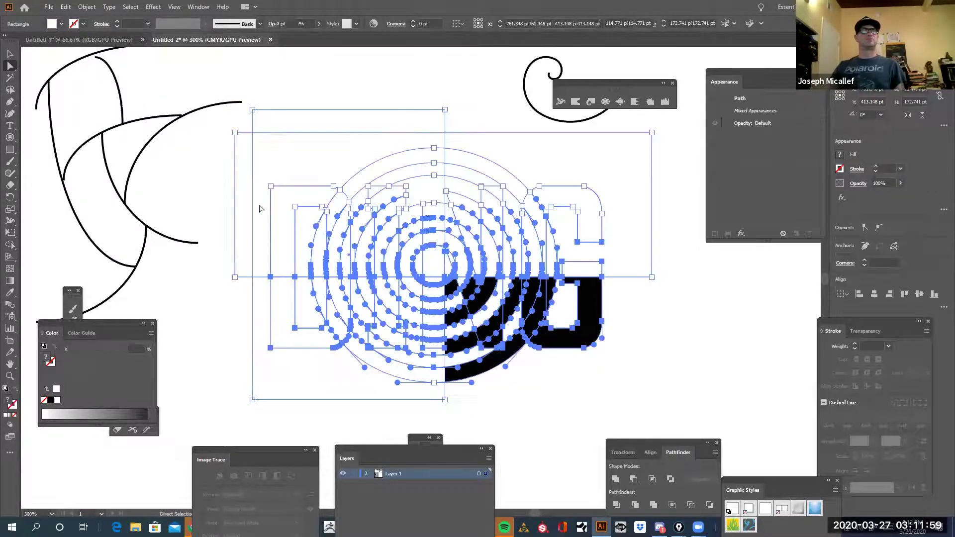
pyautogui.click(617, 505)
pyautogui.click(549, 425)
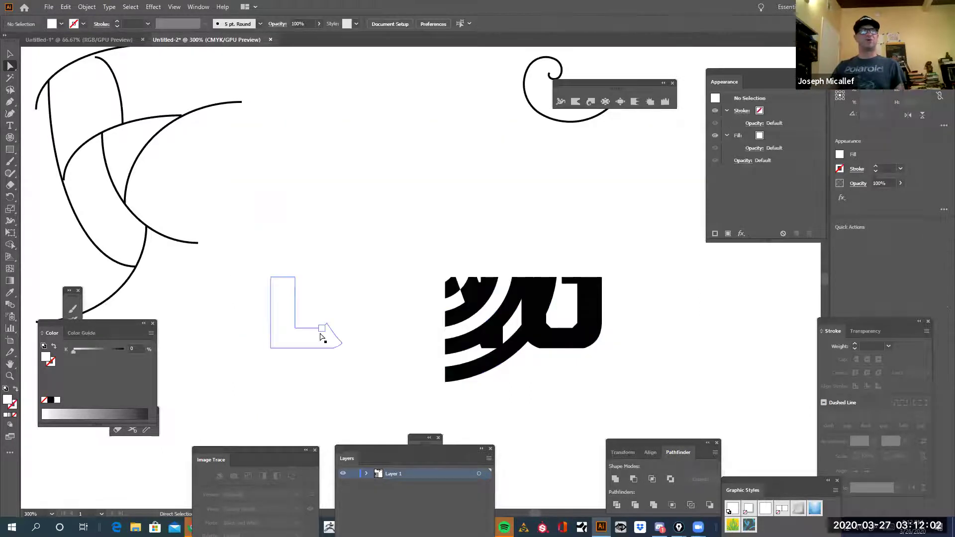
# Fill the D's lower-left and upper-left pieces and the curved sliver inside its lower counter with black
pyautogui.click(289, 312)
pyautogui.click(52, 400)
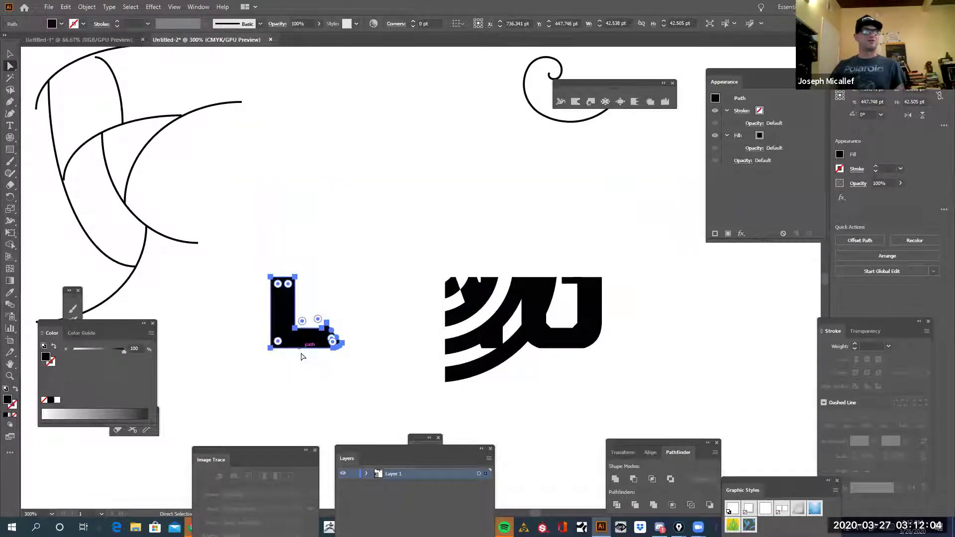
pyautogui.click(288, 254)
pyautogui.click(286, 256)
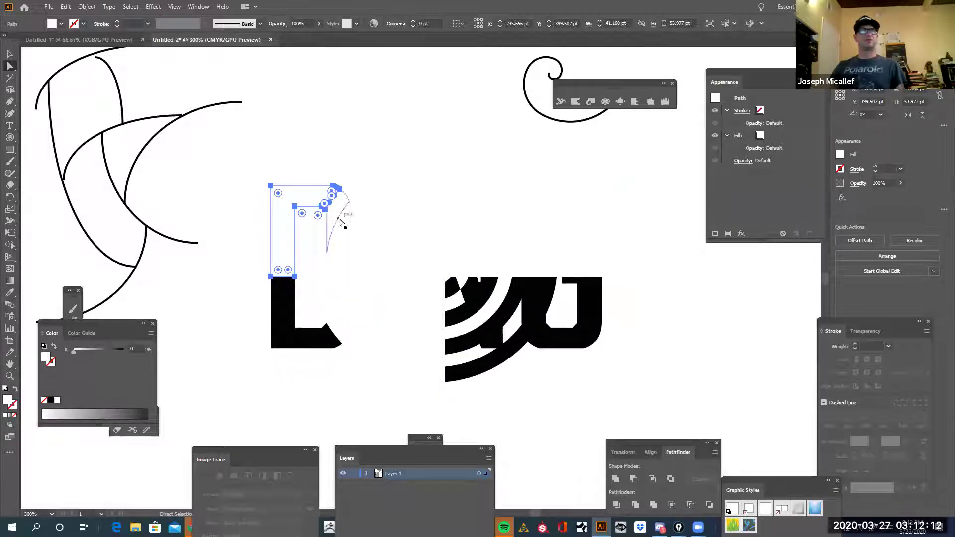
pyautogui.moveTo(340, 223); pyautogui.dragTo(437, 147)
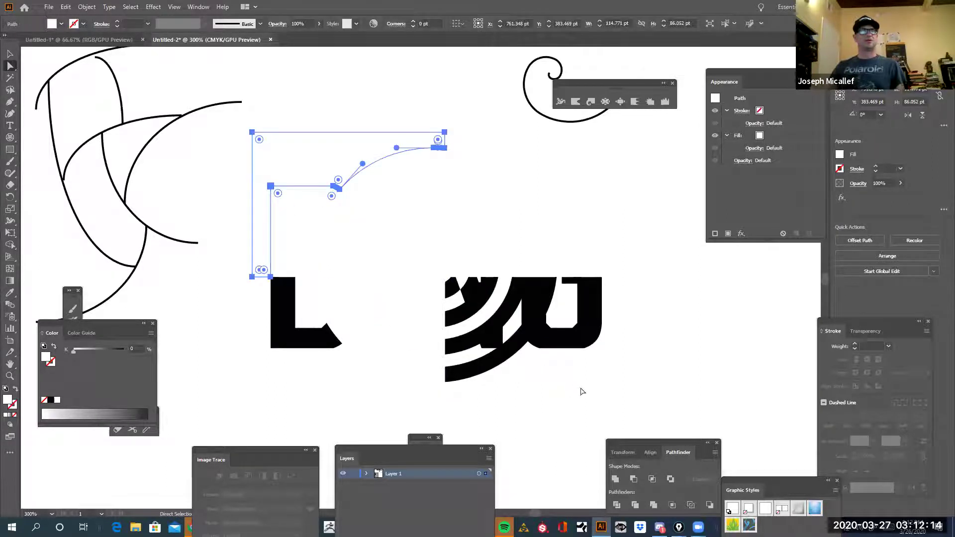
pyautogui.hotkey('ctrl', 'z')
pyautogui.moveTo(342, 244); pyautogui.dragTo(315, 294)
pyautogui.moveTo(253, 277); pyautogui.dragTo(444, 400)
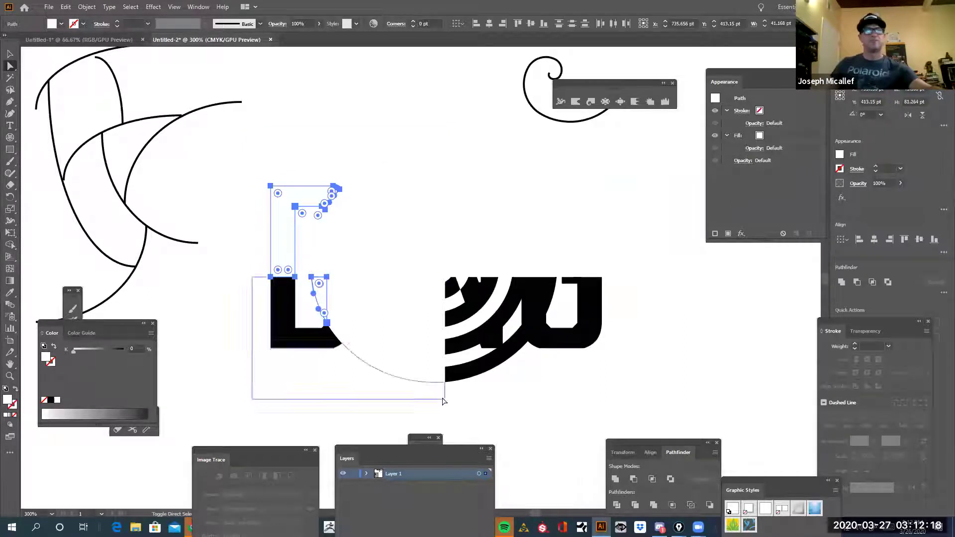
pyautogui.click(51, 401)
pyautogui.click(370, 393)
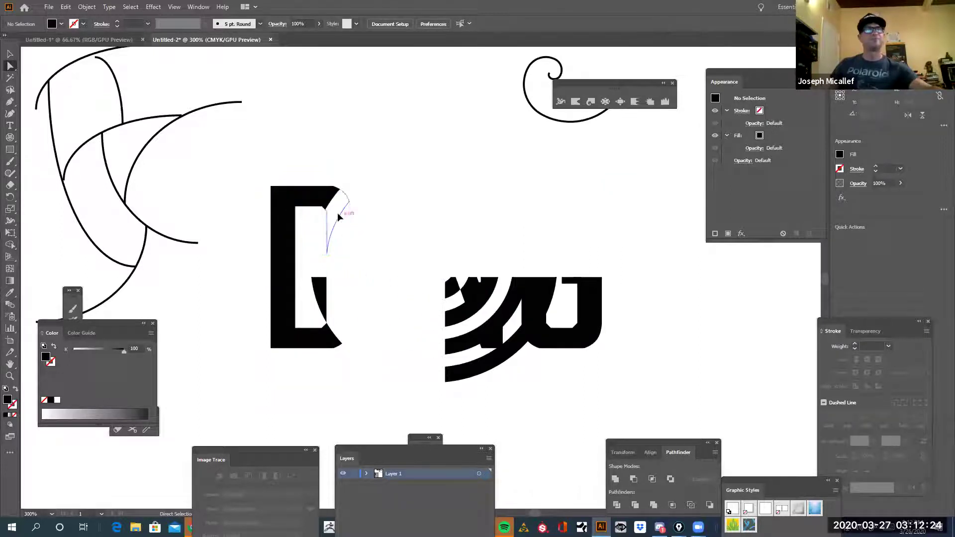
# Fill the D's upper-right corner piece and the curved pieces on both sides of the I's lower stem with black
pyautogui.click(342, 208)
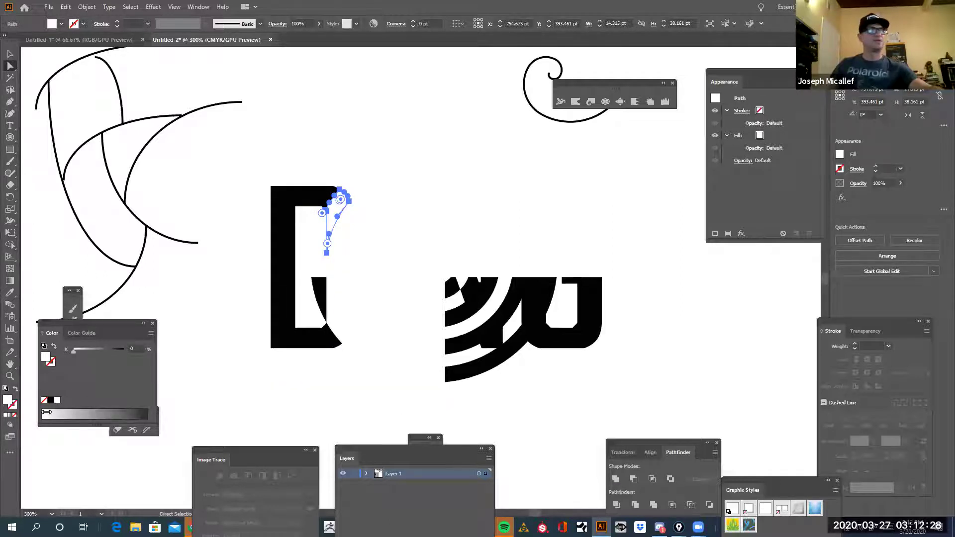
pyautogui.click(51, 401)
pyautogui.moveTo(342, 331); pyautogui.dragTo(376, 321)
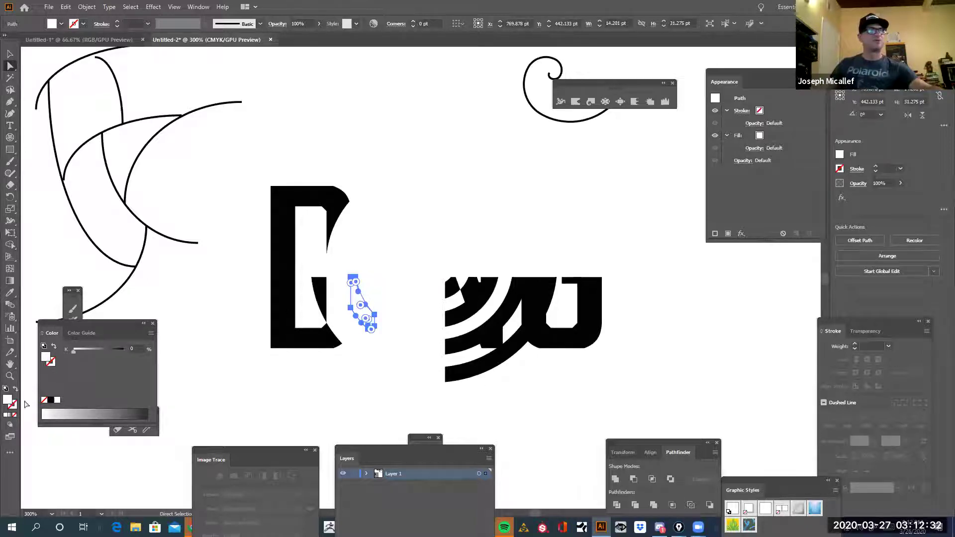
pyautogui.click(50, 401)
pyautogui.click(340, 393)
pyautogui.moveTo(361, 366); pyautogui.dragTo(404, 356)
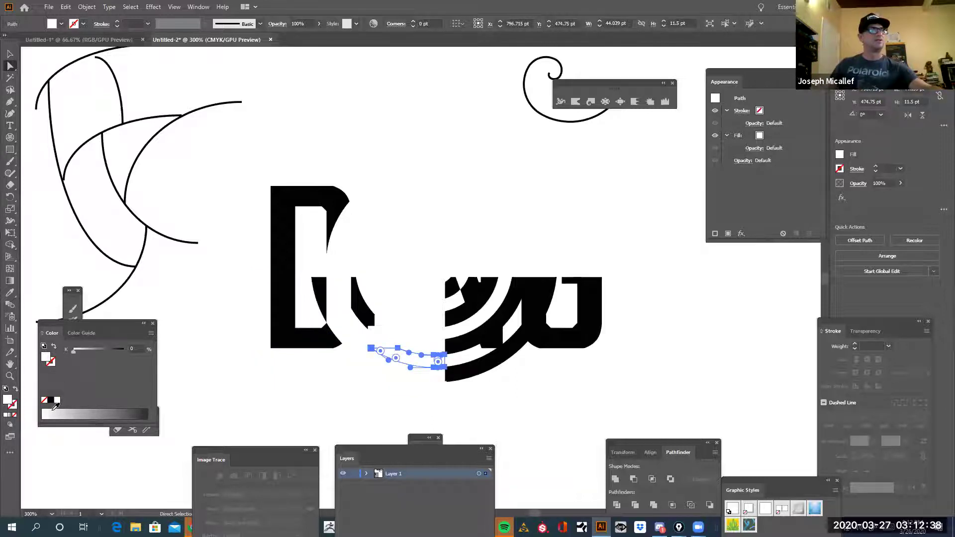
pyautogui.moveTo(404, 356); pyautogui.dragTo(410, 313)
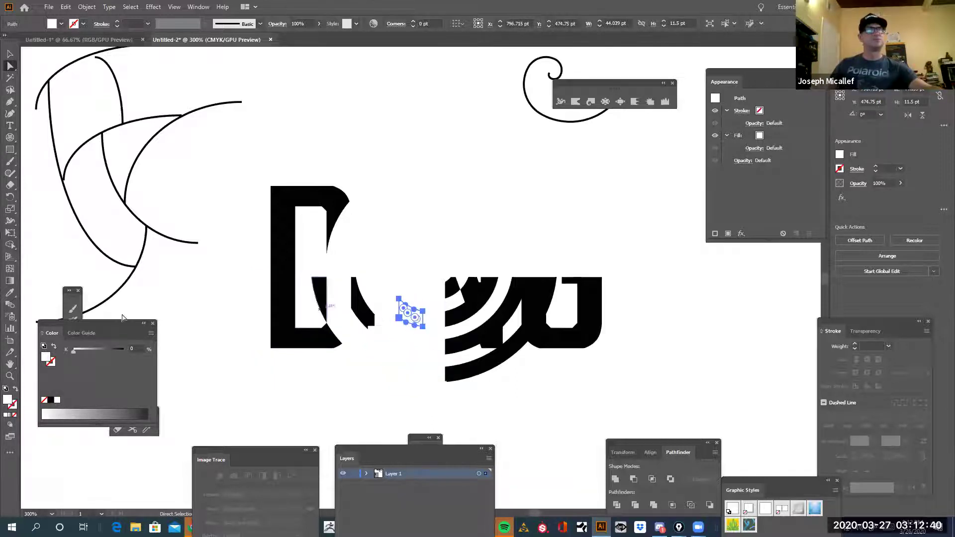
pyautogui.click(52, 402)
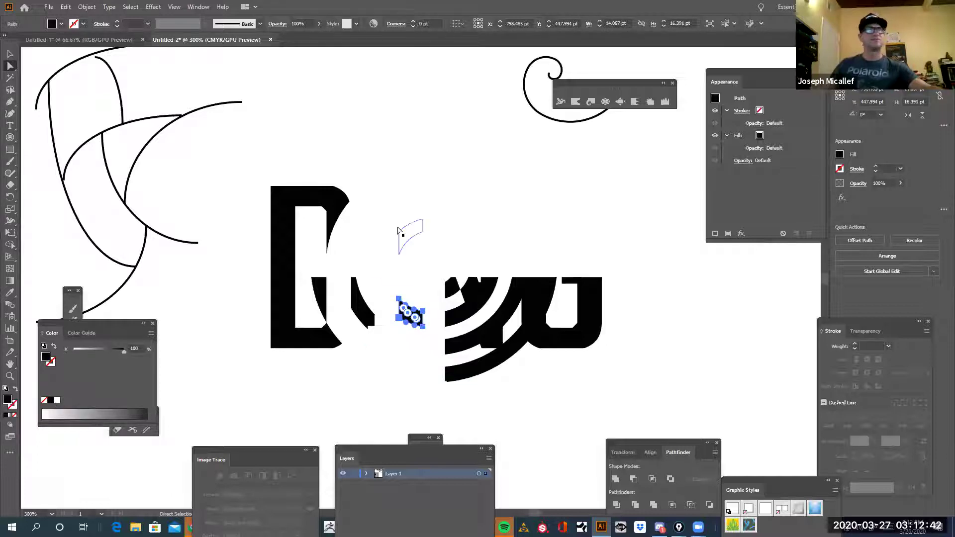
# Using Outline view, select the alternating ring and letter pieces across the upper half and centre, including the G's top, and fill them with black
pyautogui.click(367, 224)
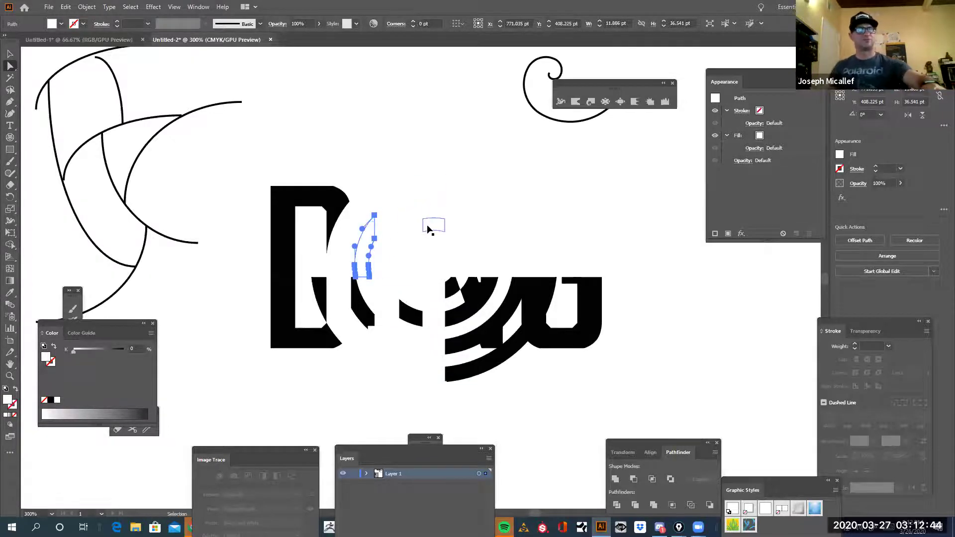
pyautogui.hotkey('ctrl', 'y')
pyautogui.click(539, 422)
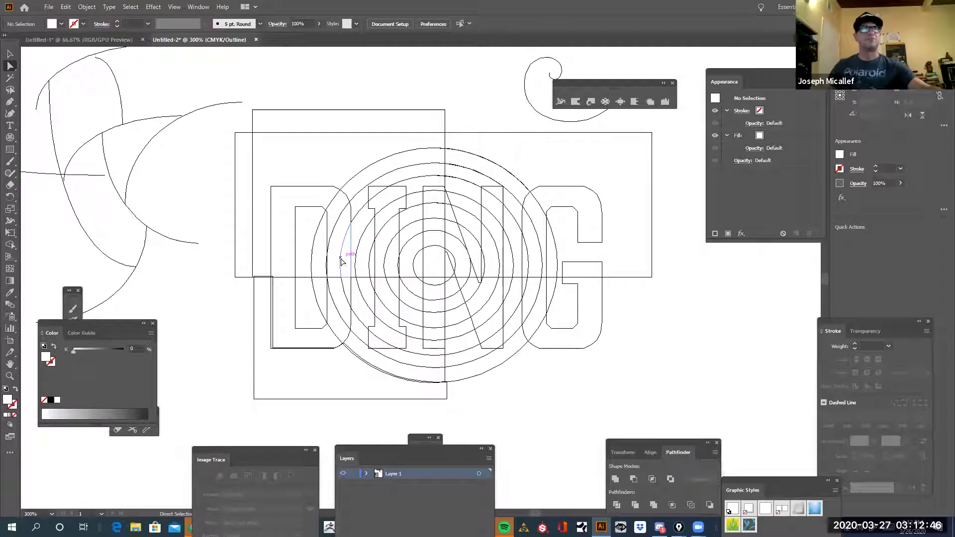
pyautogui.moveTo(348, 256); pyautogui.dragTo(336, 230)
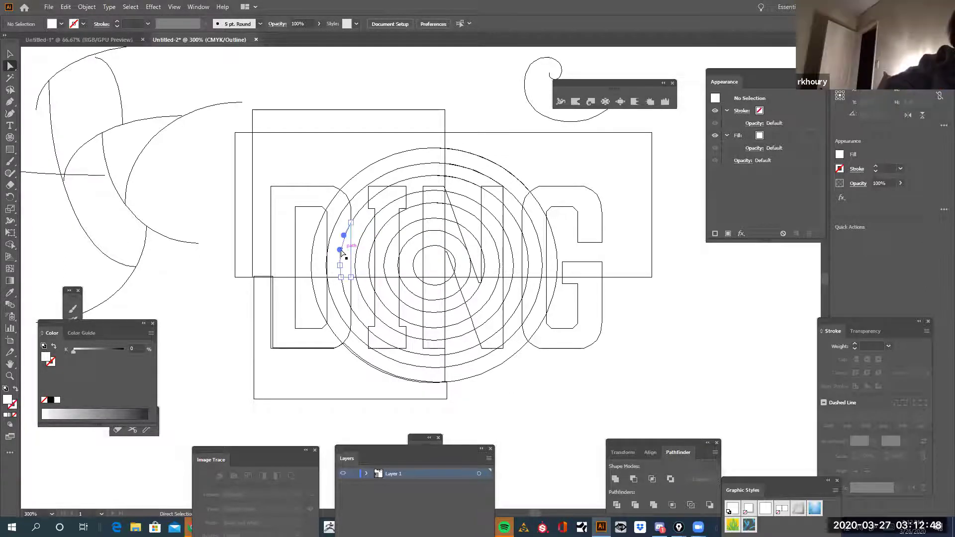
pyautogui.keyDown('shift'); pyautogui.click(373, 208); pyautogui.keyUp('shift')
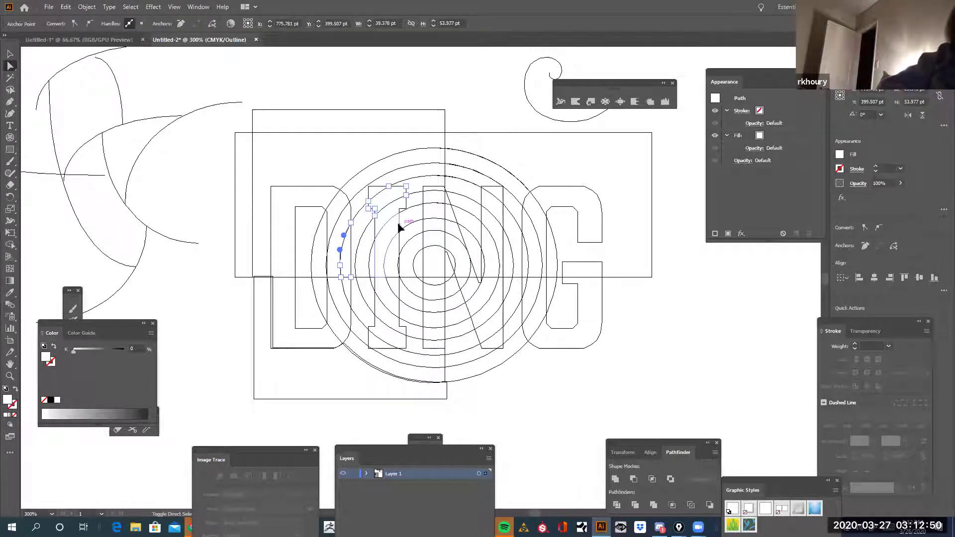
pyautogui.keyDown('shift'); pyautogui.click(423, 214); pyautogui.keyUp('shift')
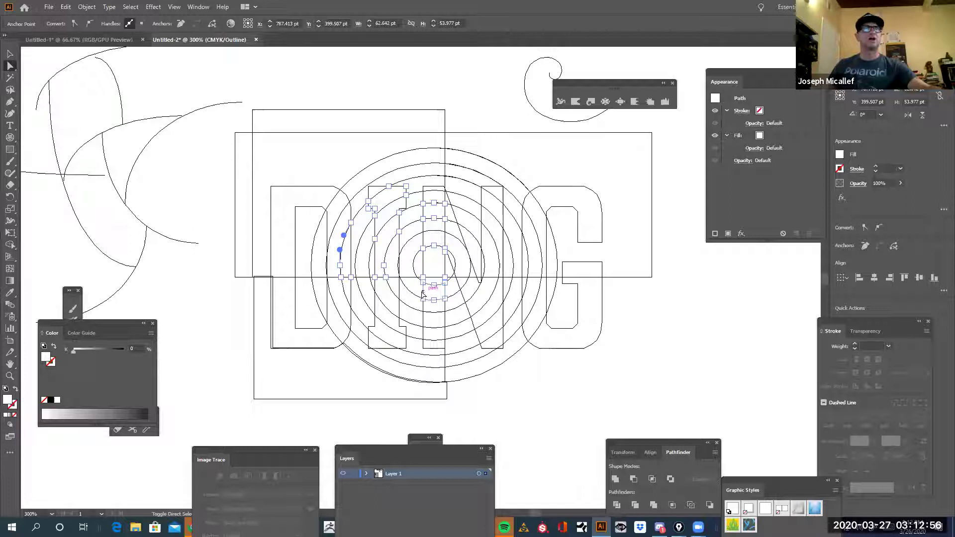
pyautogui.keyDown('shift'); pyautogui.click(425, 312); pyautogui.keyUp('shift')
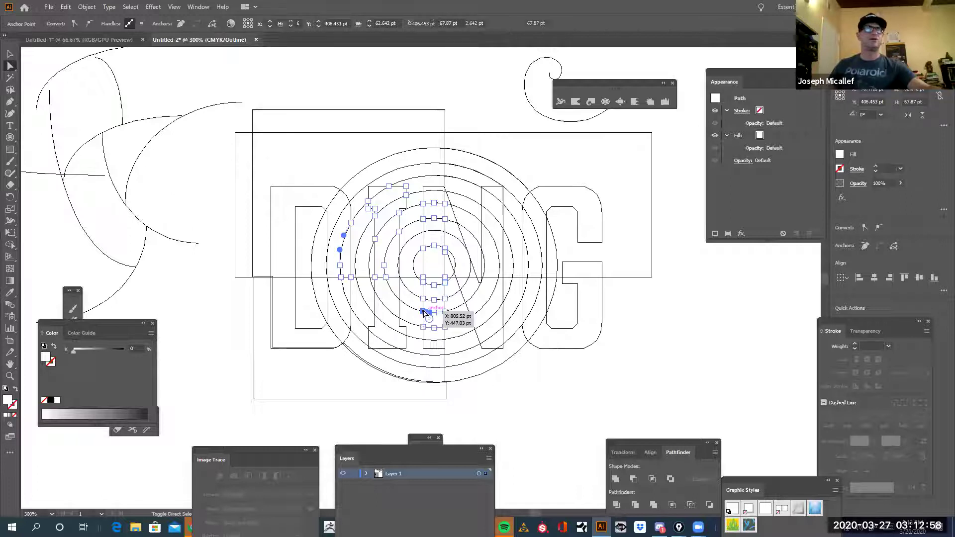
pyautogui.keyDown('shift'); pyautogui.click(471, 265); pyautogui.keyUp('shift')
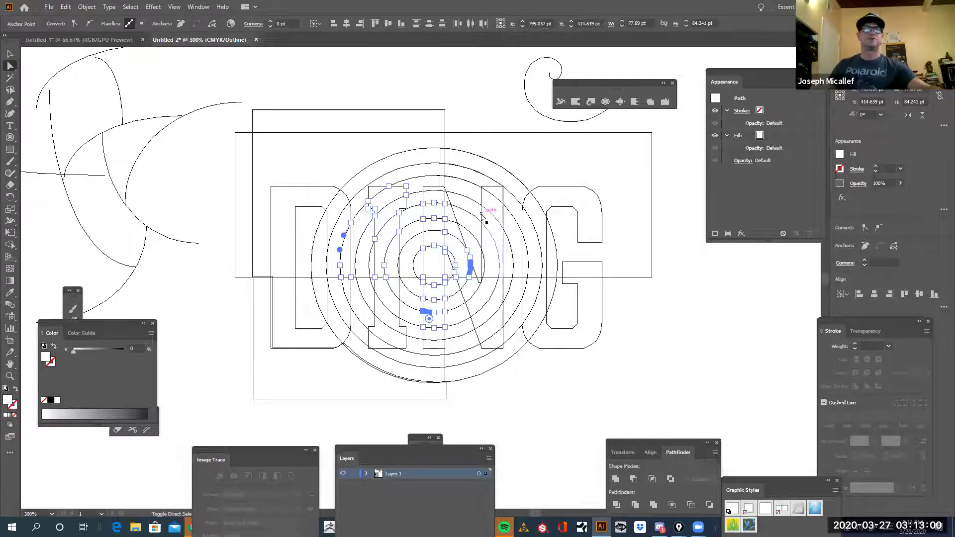
pyautogui.keyDown('shift'); pyautogui.click(482, 193); pyautogui.keyUp('shift')
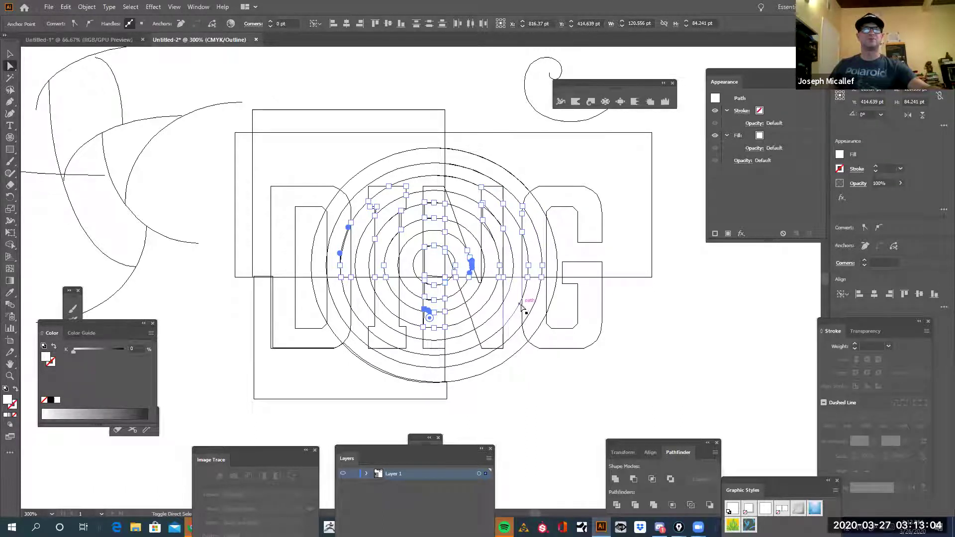
pyautogui.keyDown('shift'); pyautogui.click(524, 321); pyautogui.keyUp('shift')
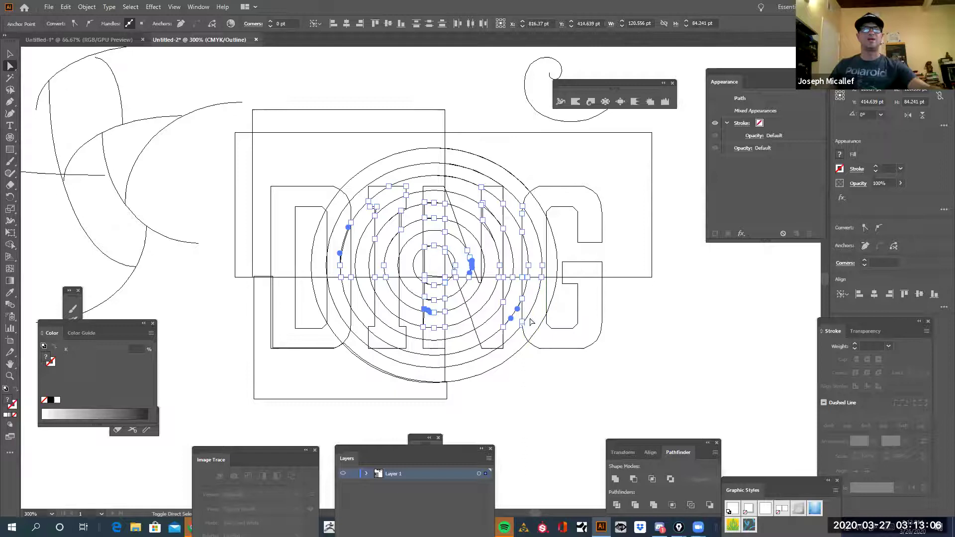
pyautogui.keyDown('shift'); pyautogui.click(556, 210); pyautogui.keyUp('shift')
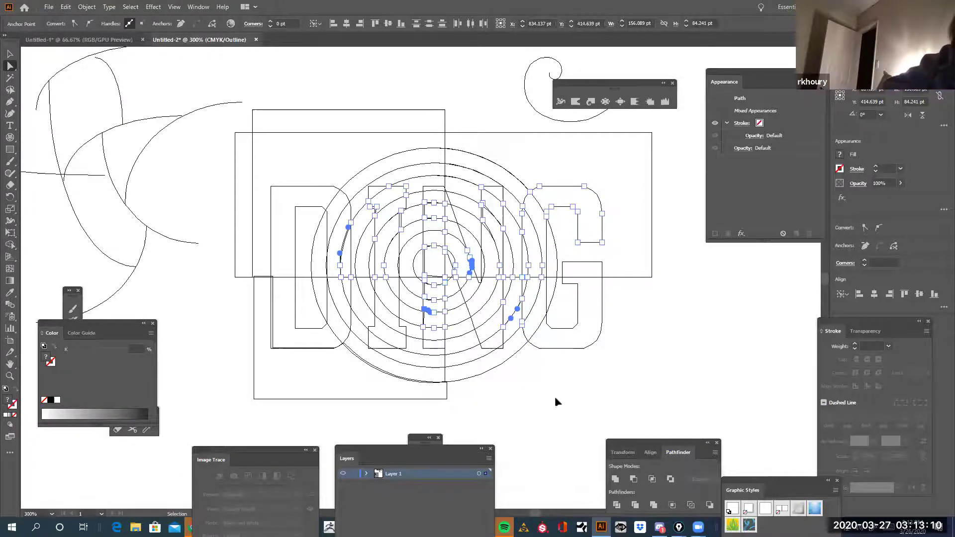
pyautogui.hotkey('ctrl', 'y')
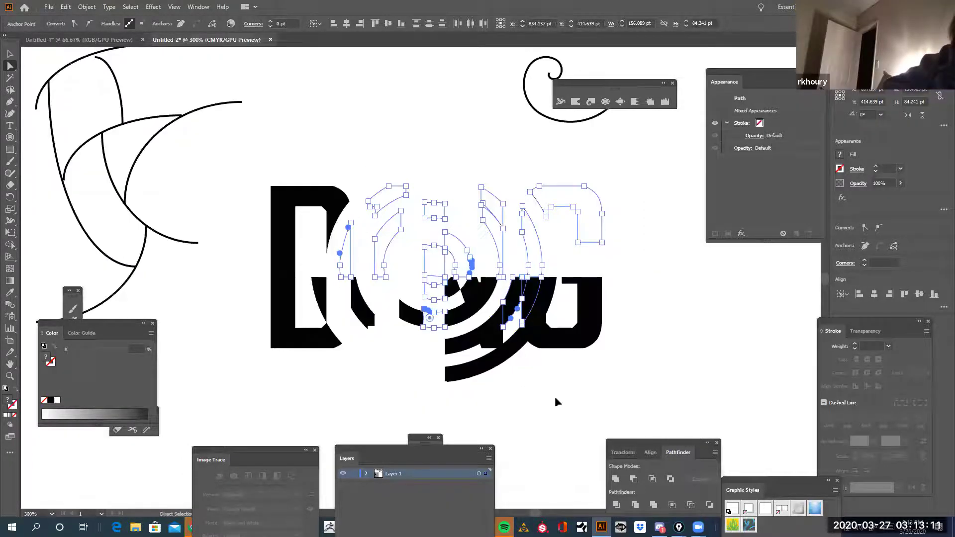
pyautogui.click(57, 400)
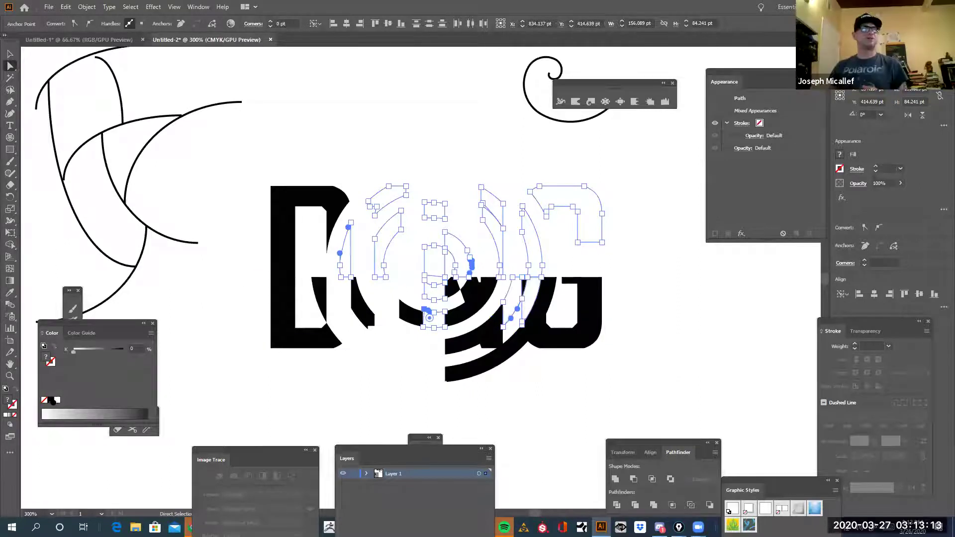
pyautogui.click(326, 404)
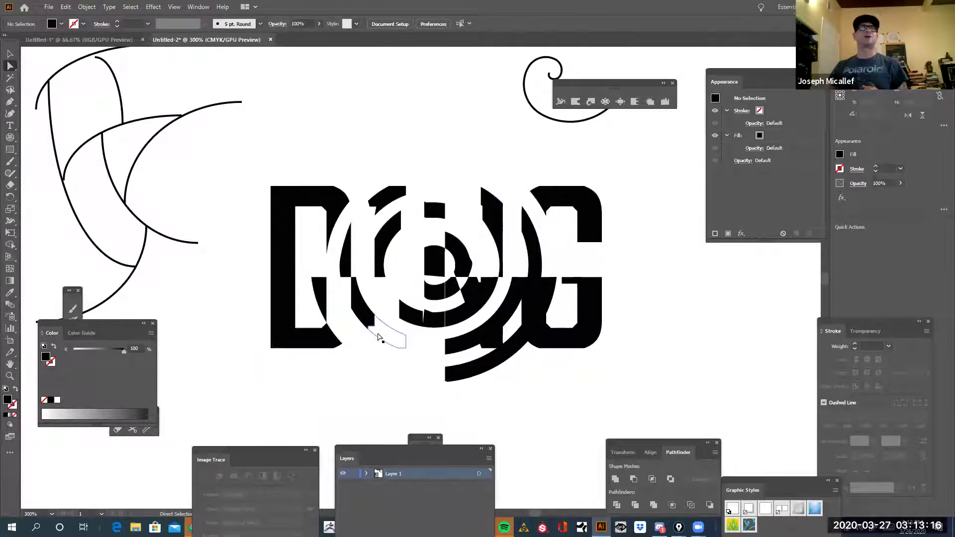
# Using Outline view, select the outer ring's lower-left arc with further pieces around the I, N and inner rings, and fill them with black
pyautogui.click(413, 368)
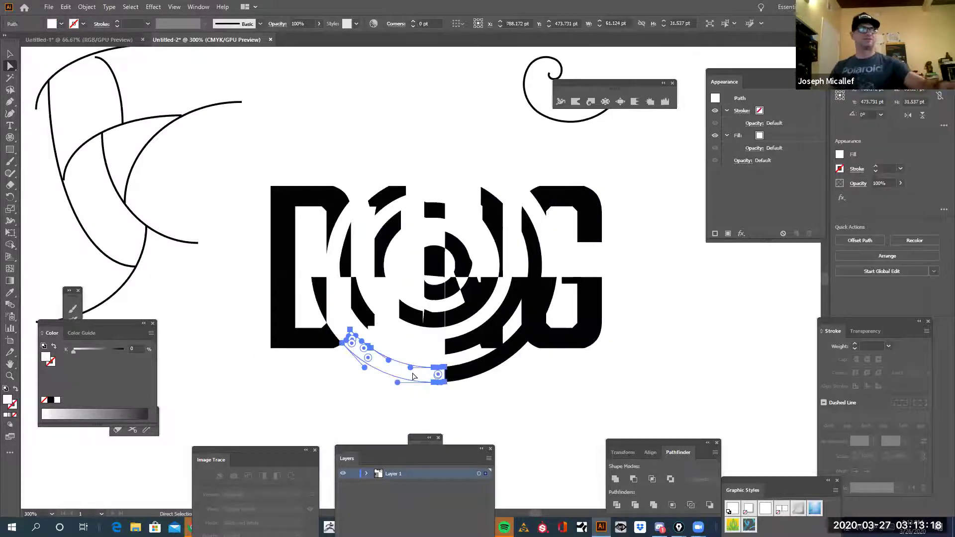
pyautogui.hotkey('ctrl', 'y')
pyautogui.click(404, 373)
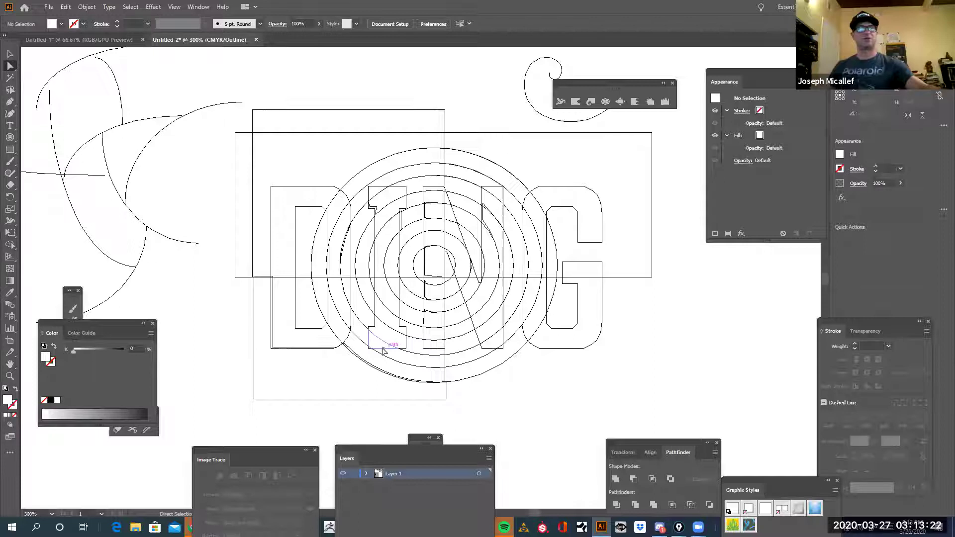
pyautogui.click(383, 351)
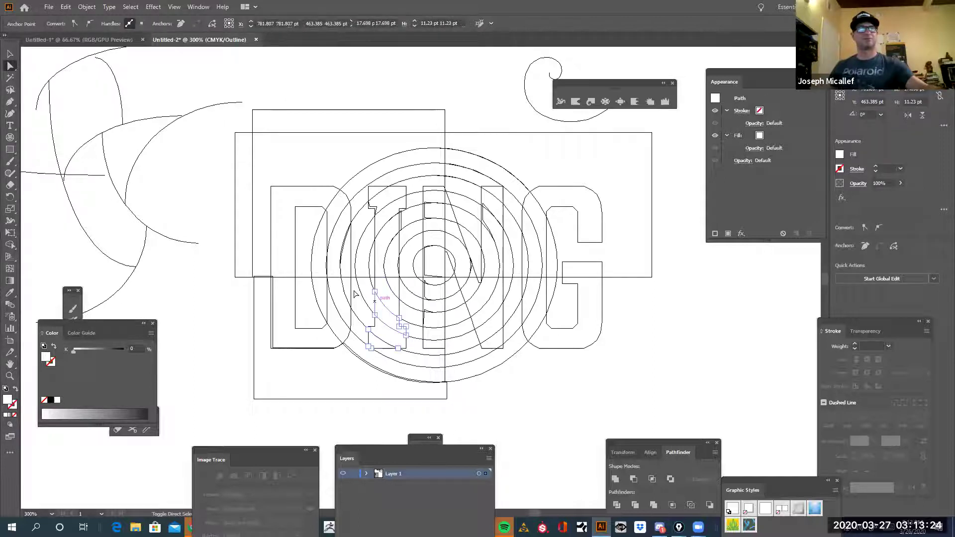
pyautogui.keyDown('shift'); pyautogui.click(358, 339); pyautogui.keyUp('shift')
pyautogui.keyDown('shift'); pyautogui.click(477, 338); pyautogui.keyUp('shift')
pyautogui.keyDown('shift'); pyautogui.click(524, 309); pyautogui.keyUp('shift')
pyautogui.keyDown('shift'); pyautogui.click(453, 256); pyautogui.keyUp('shift')
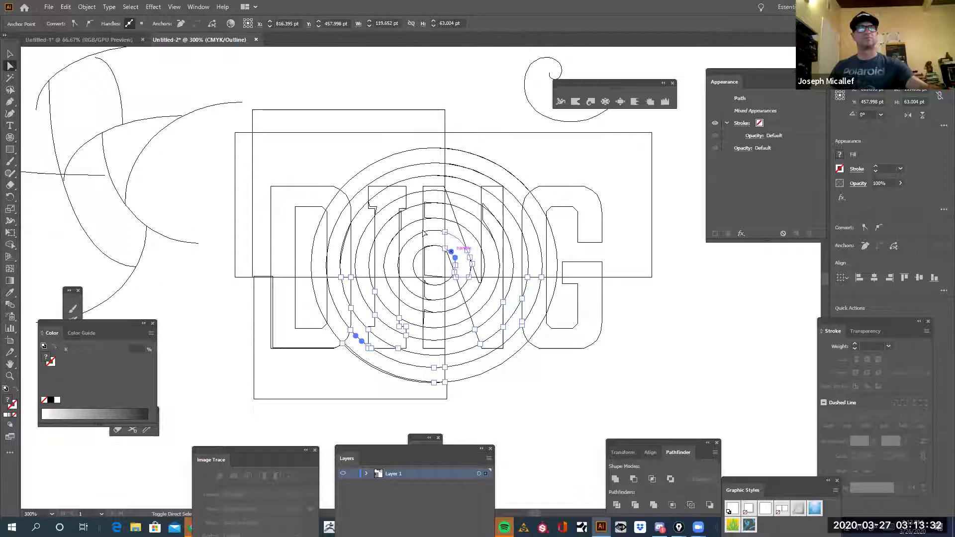
pyautogui.keyDown('shift'); pyautogui.click(428, 189); pyautogui.keyUp('shift')
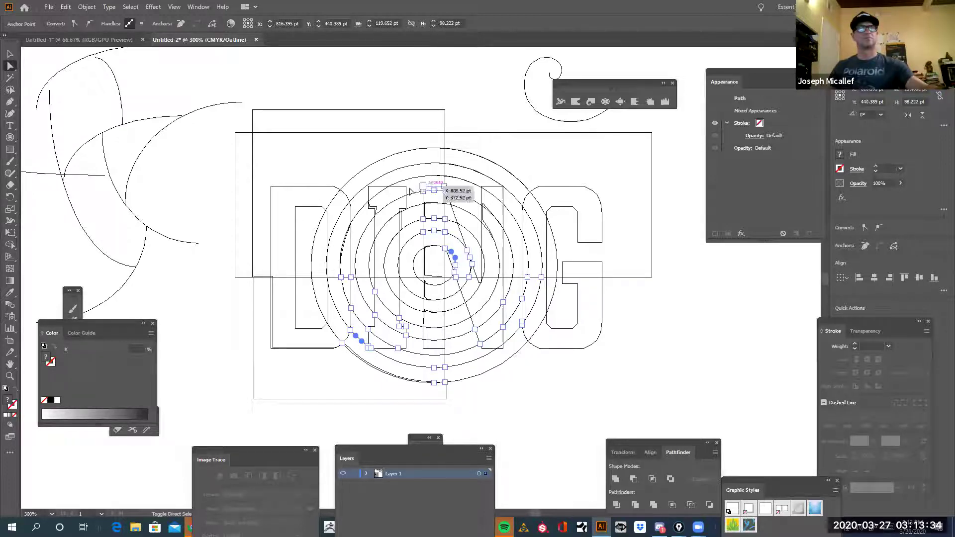
pyautogui.keyDown('shift'); pyautogui.click(404, 194); pyautogui.keyUp('shift')
pyautogui.keyDown('shift'); pyautogui.click(400, 224); pyautogui.keyUp('shift')
pyautogui.hotkey('ctrl', 'y')
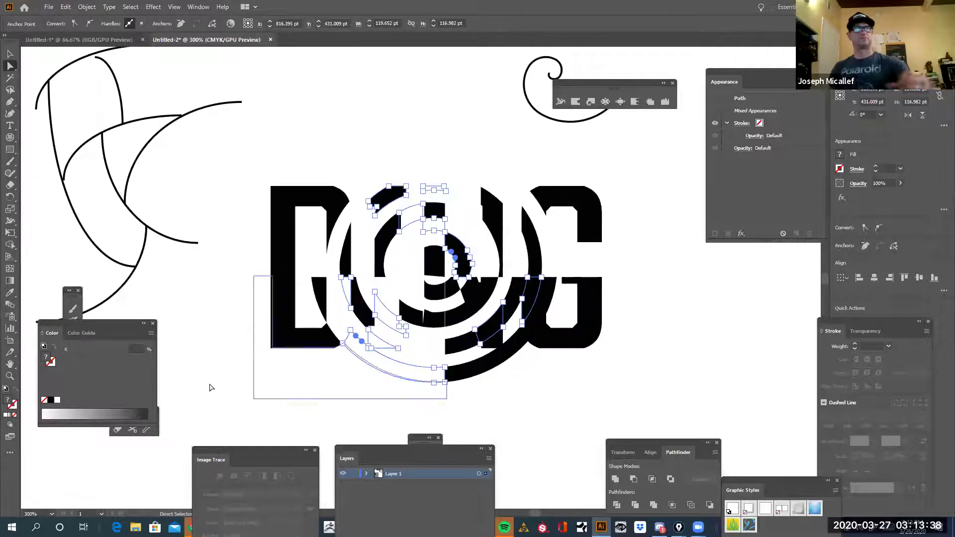
pyautogui.click(52, 401)
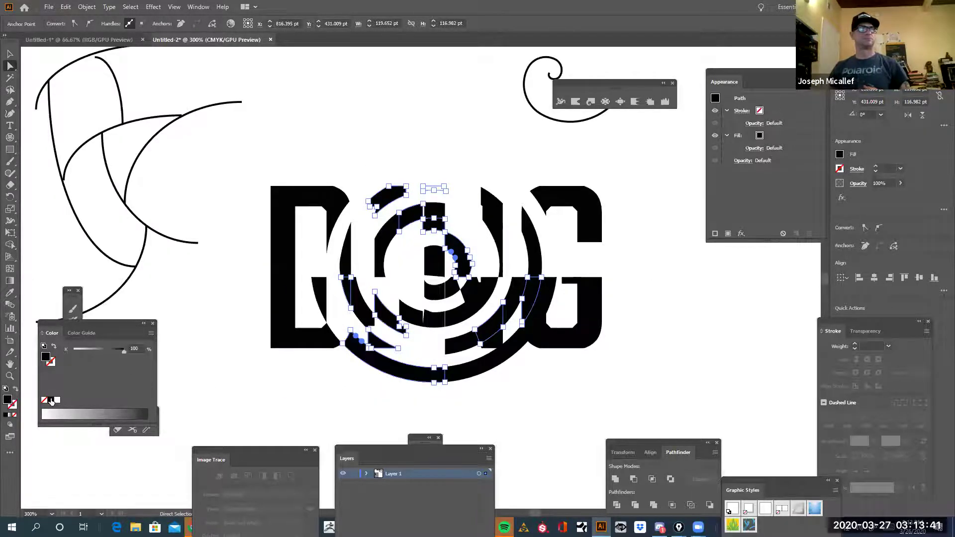
pyautogui.click(454, 138)
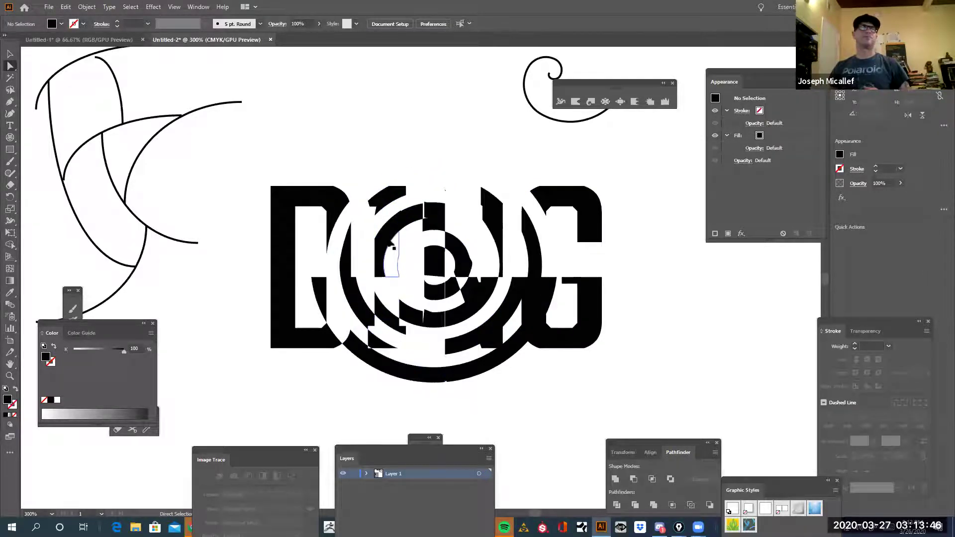
# Fill the white ring pieces crossing the I's upper stem and lower stem with black
pyautogui.click(396, 214)
pyautogui.click(56, 400)
pyautogui.click(371, 409)
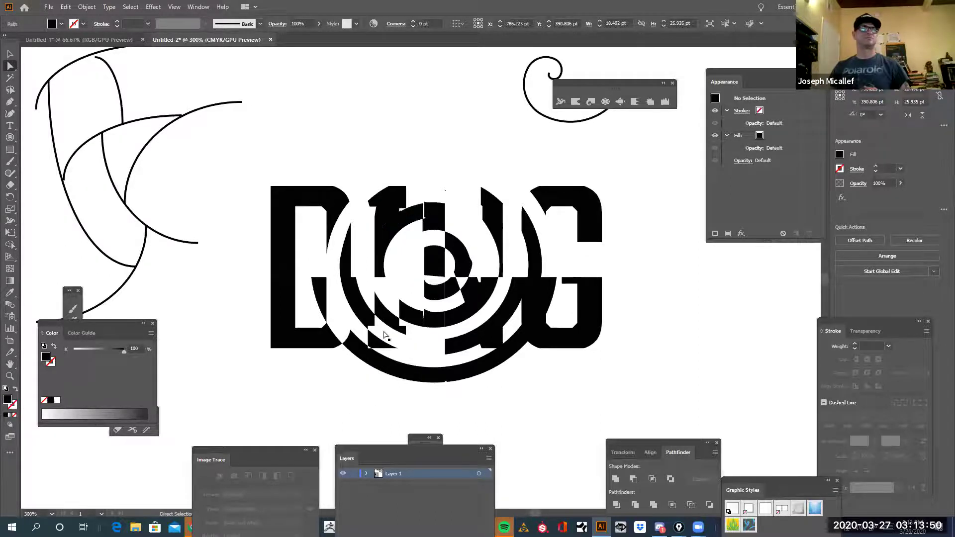
pyautogui.click(386, 296)
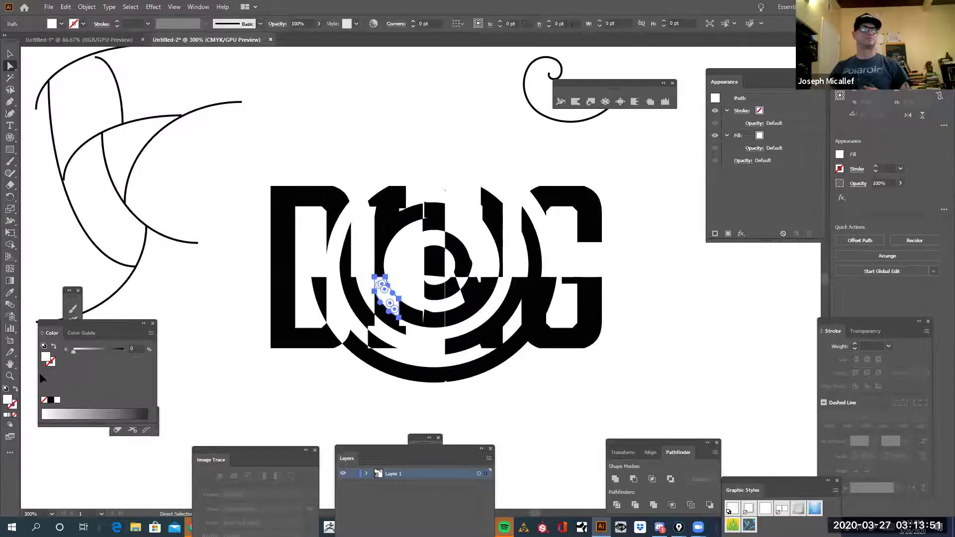
pyautogui.click(50, 400)
pyautogui.click(318, 416)
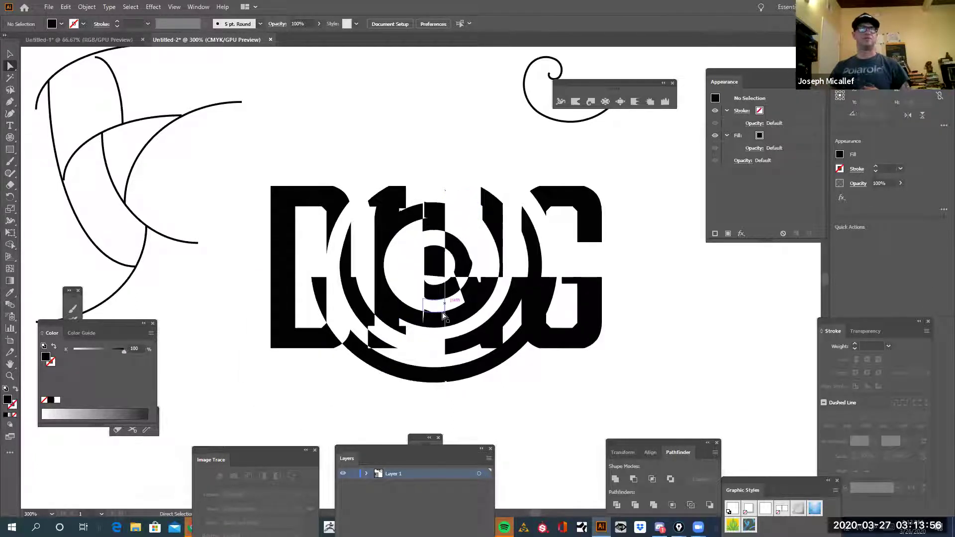
# Select the white pieces at and below the foot of the N's left stem, including the curved ring sections, and fill them with black
pyautogui.click(433, 335)
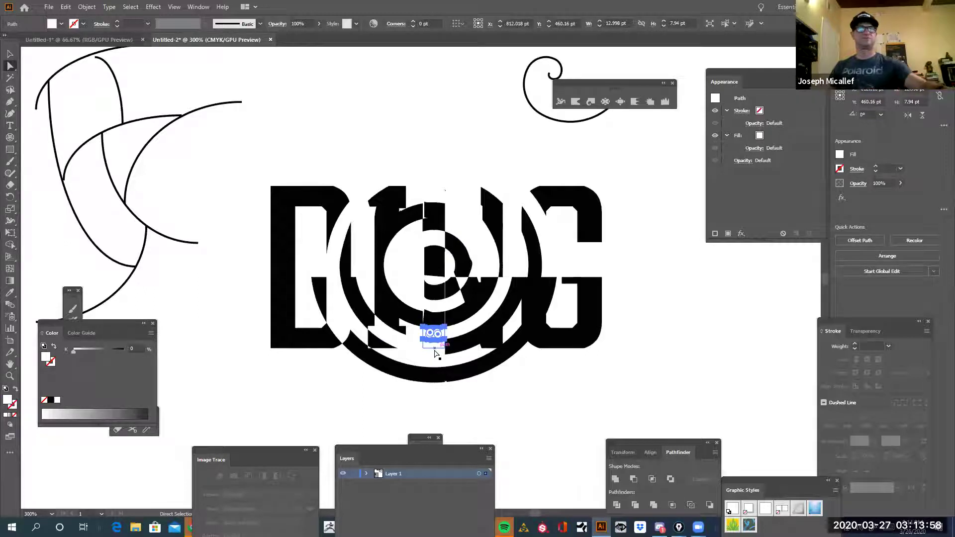
pyautogui.click(433, 362)
pyautogui.keyDown('shift'); pyautogui.click(429, 362); pyautogui.keyUp('shift')
pyautogui.keyDown('shift'); pyautogui.click(431, 357); pyautogui.keyUp('shift')
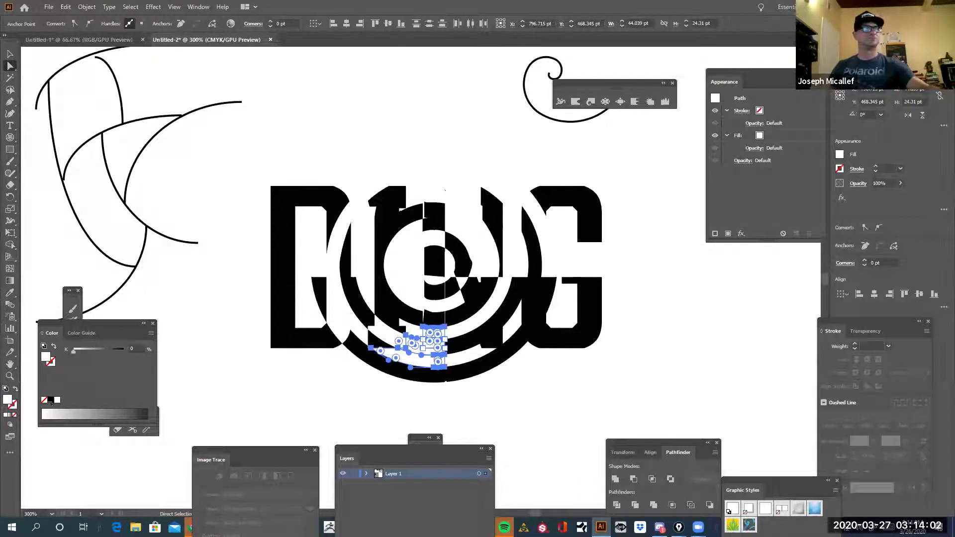
pyautogui.click(52, 400)
pyautogui.click(435, 429)
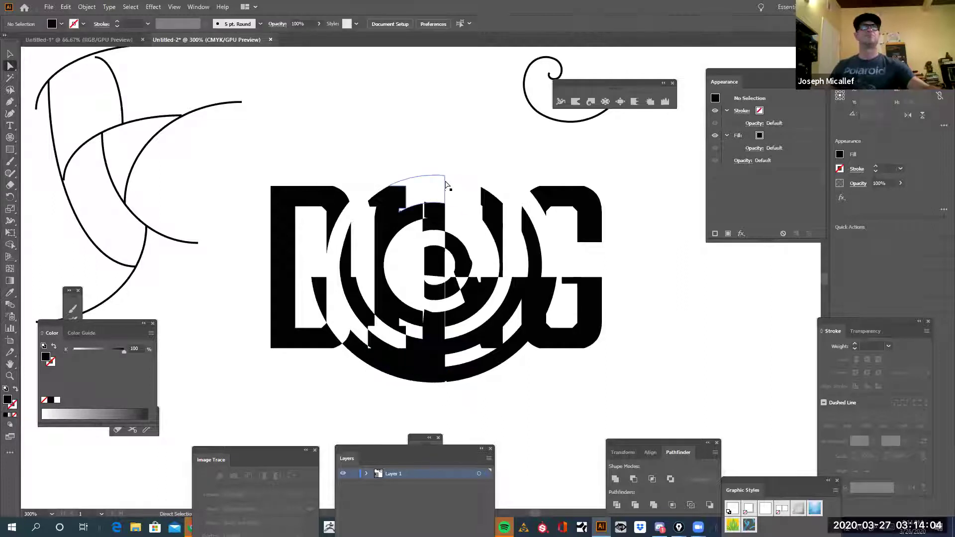
pyautogui.click(437, 193)
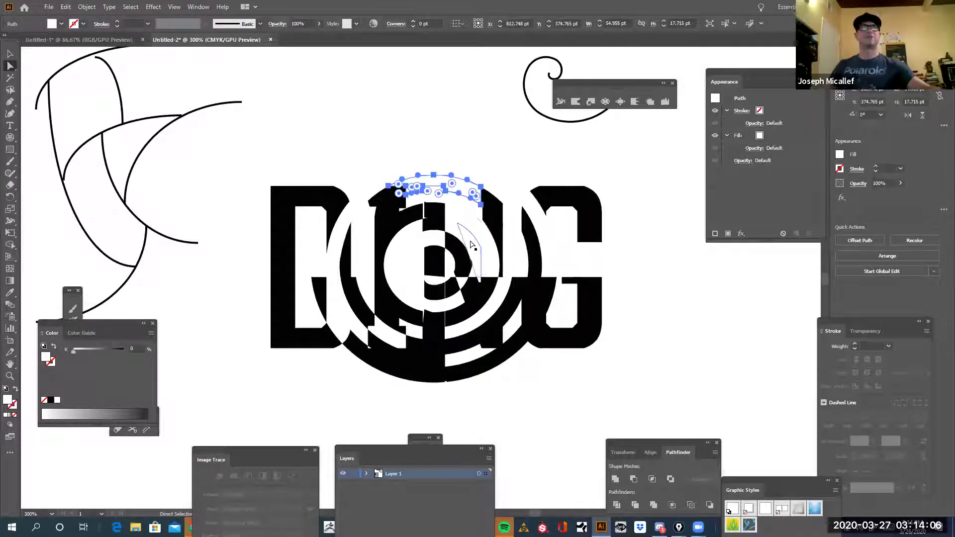
pyautogui.click(474, 256)
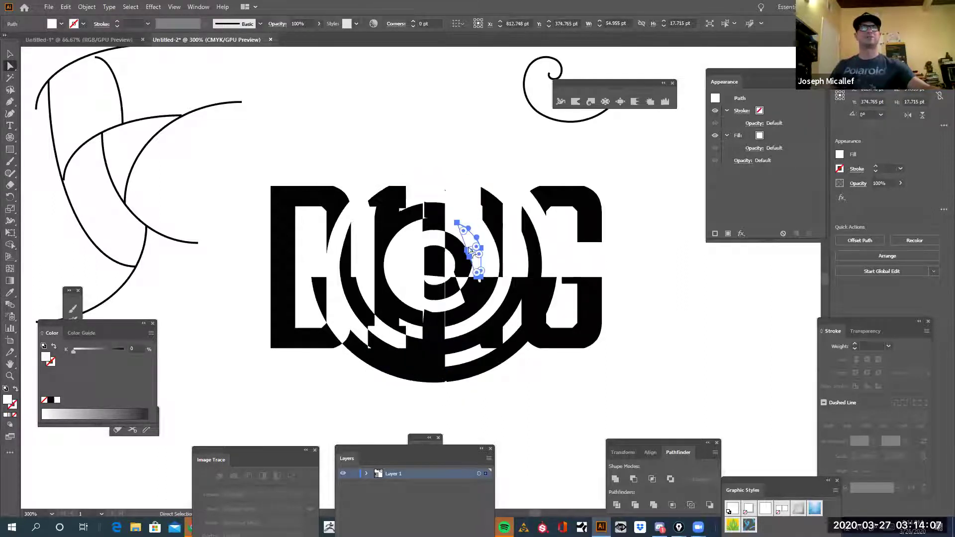
pyautogui.click(449, 213)
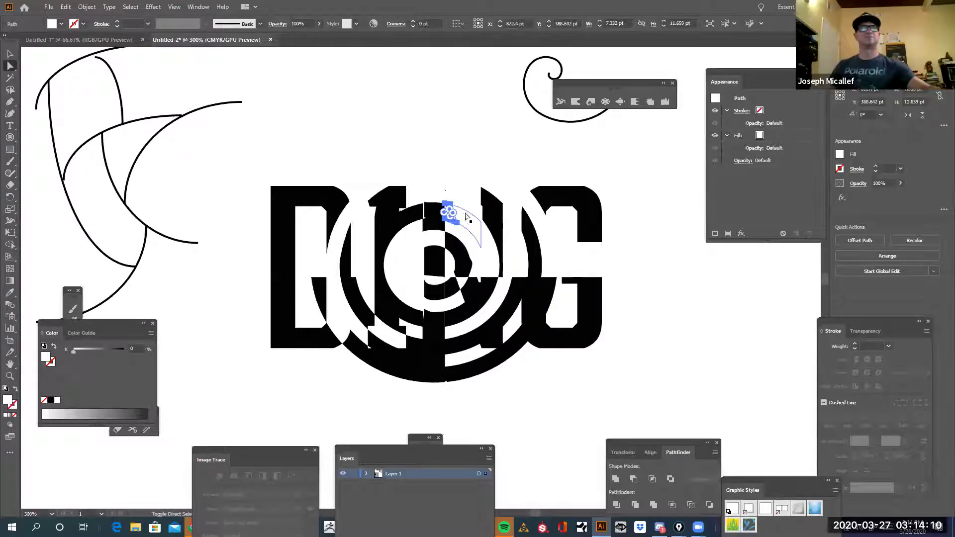
pyautogui.keyDown('shift'); pyautogui.click(479, 239); pyautogui.keyUp('shift')
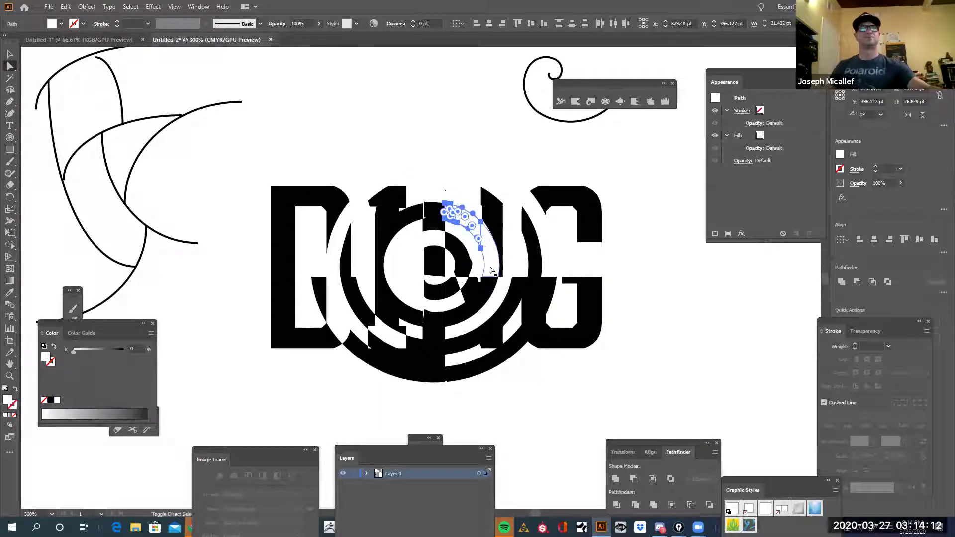
pyautogui.click(508, 388)
# Fill the ring arc across the N's lower right and the ring piece crossing the N's upper left stem with black
pyautogui.click(480, 327)
pyautogui.click(52, 400)
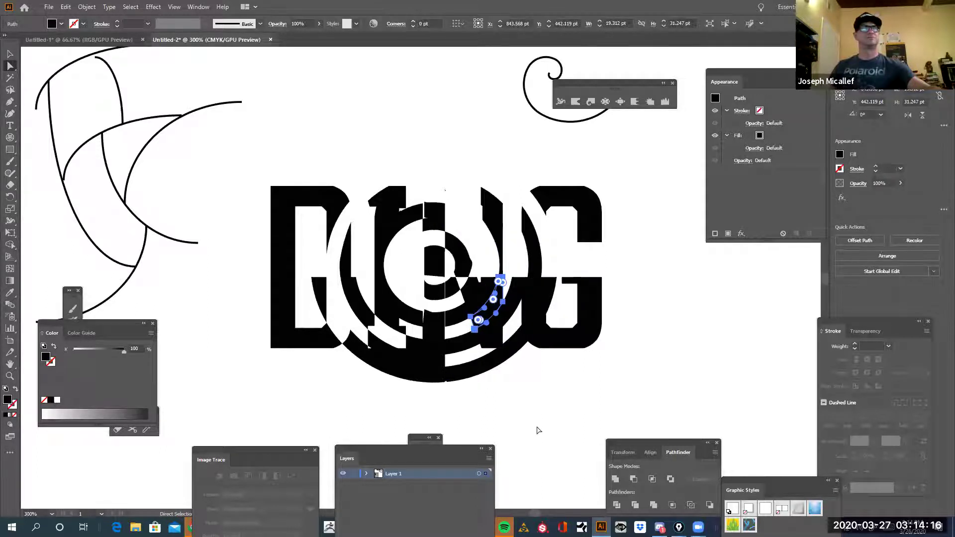
pyautogui.click(558, 433)
pyautogui.click(437, 197)
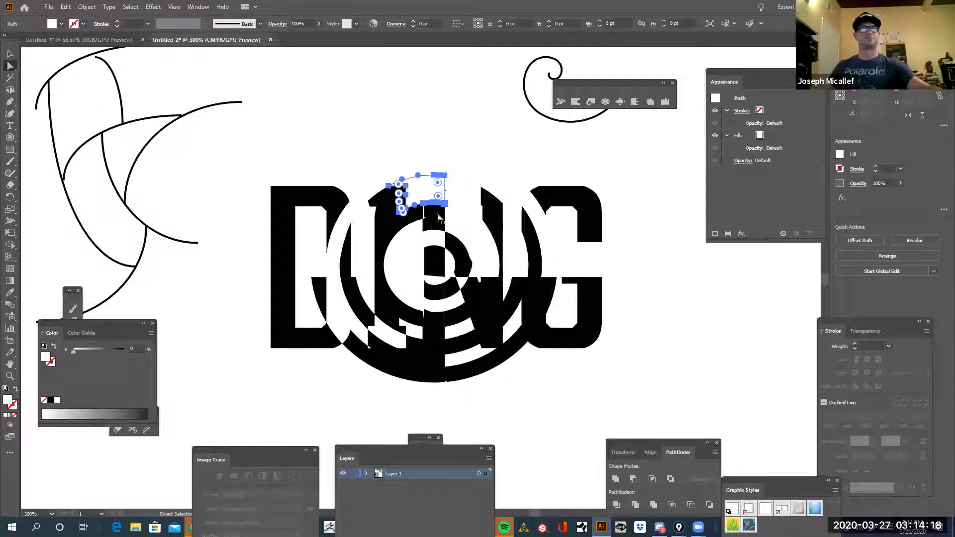
pyautogui.click(432, 240)
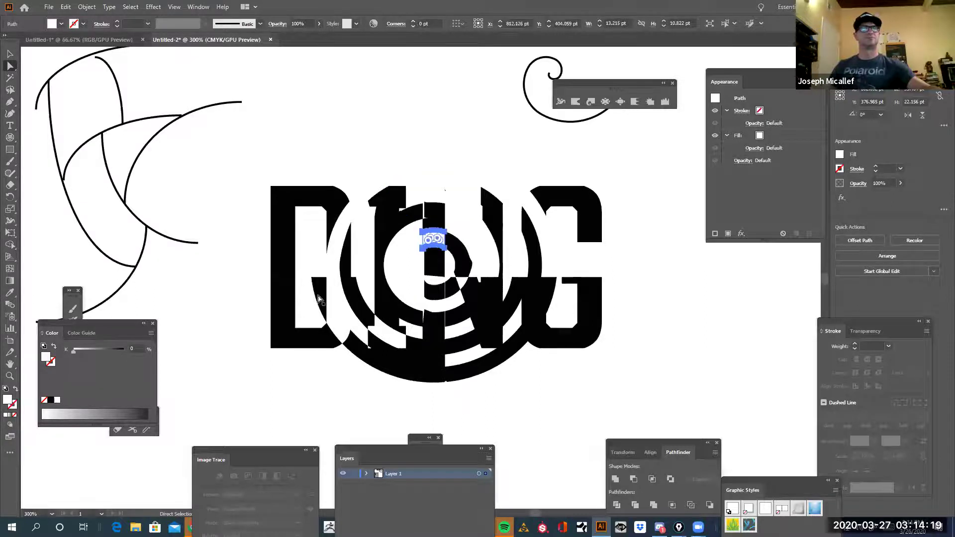
pyautogui.click(51, 401)
pyautogui.hotkey('ctrl', 'shift', 'a')
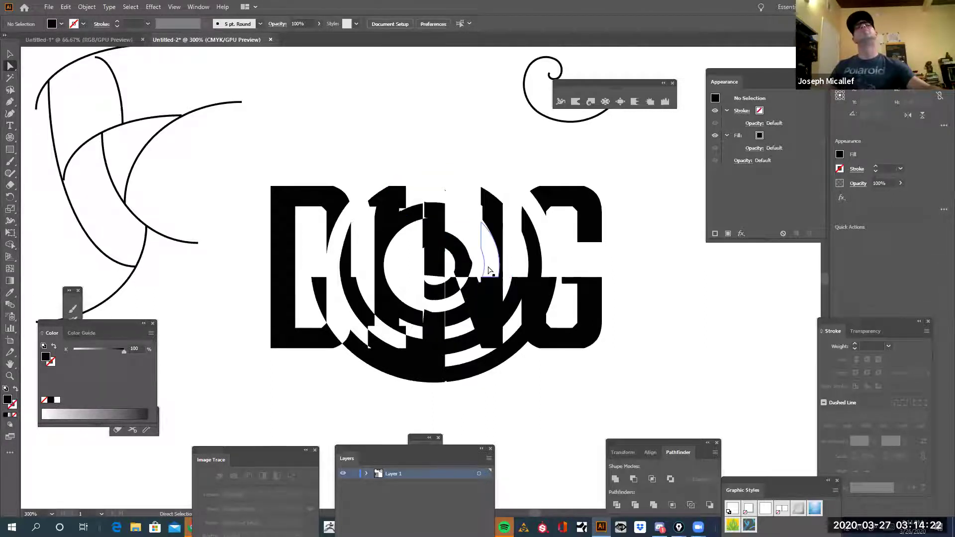
# Fill the ring piece inside the N's upper right stem and the large ring's upper-left arc with black
pyautogui.click(492, 266)
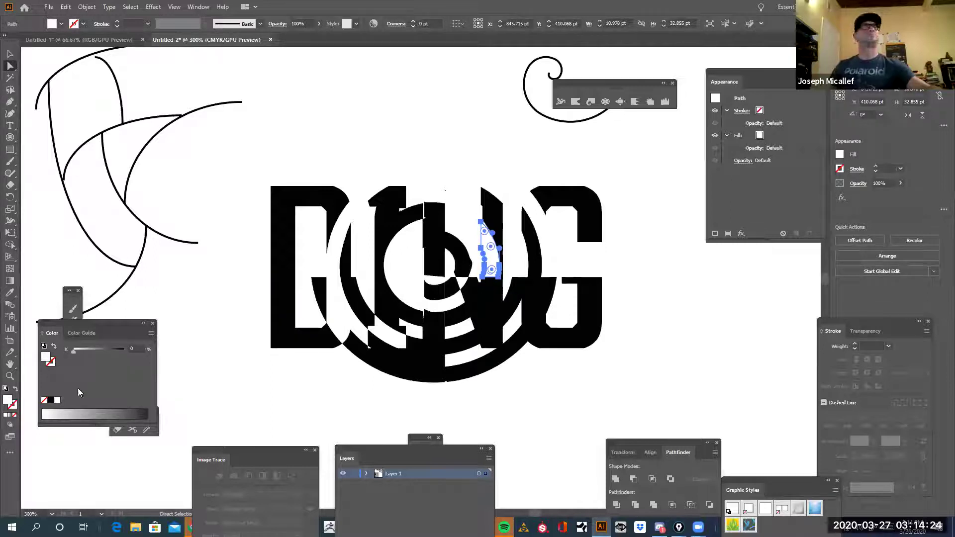
pyautogui.click(51, 401)
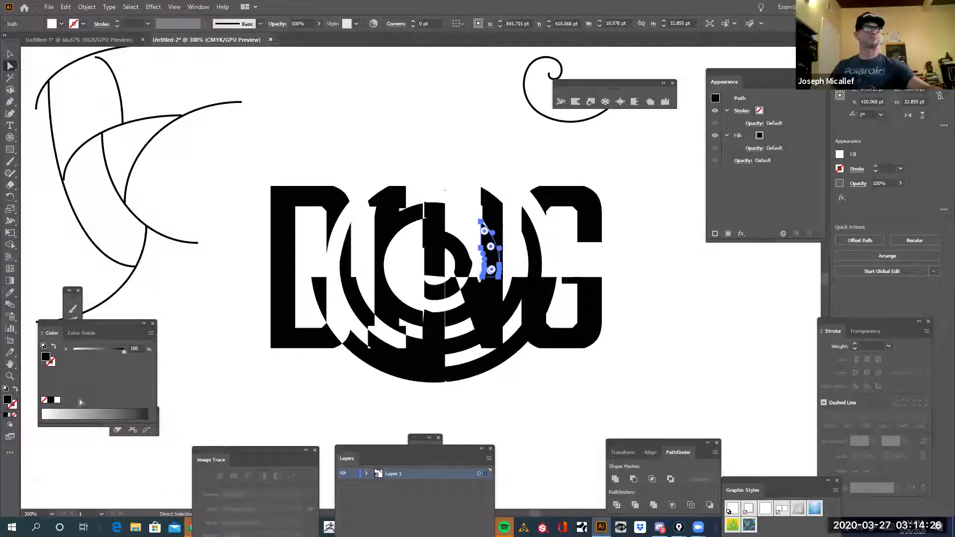
pyautogui.click(551, 425)
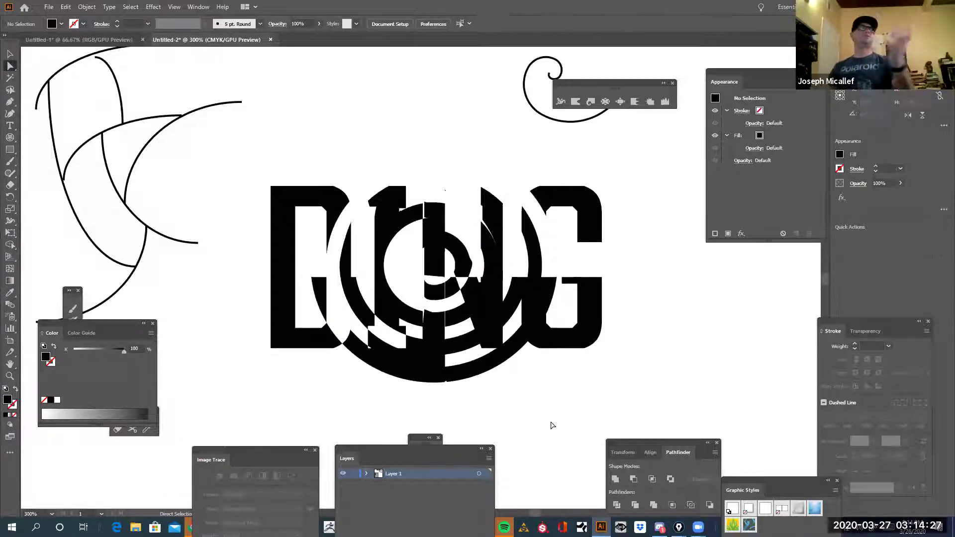
pyautogui.click(373, 191)
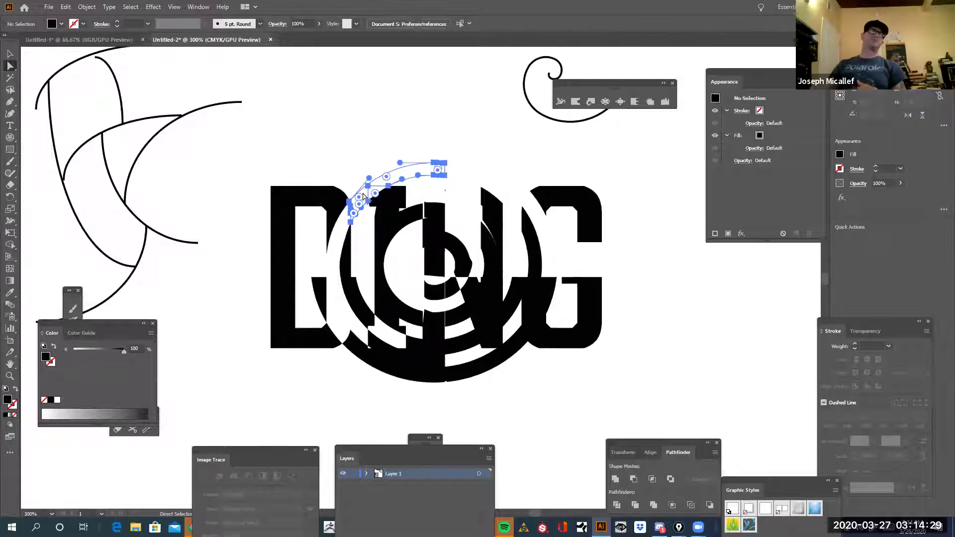
pyautogui.click(50, 401)
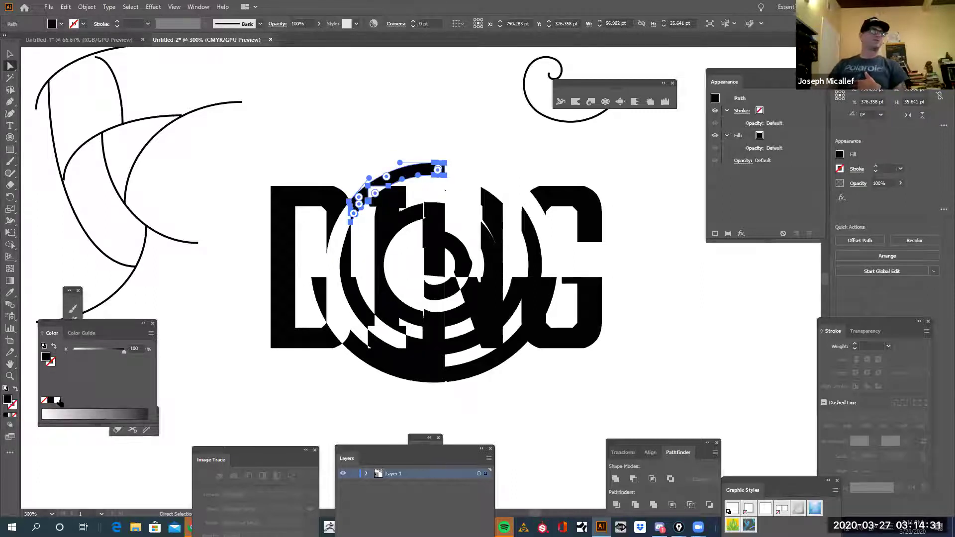
pyautogui.click(643, 383)
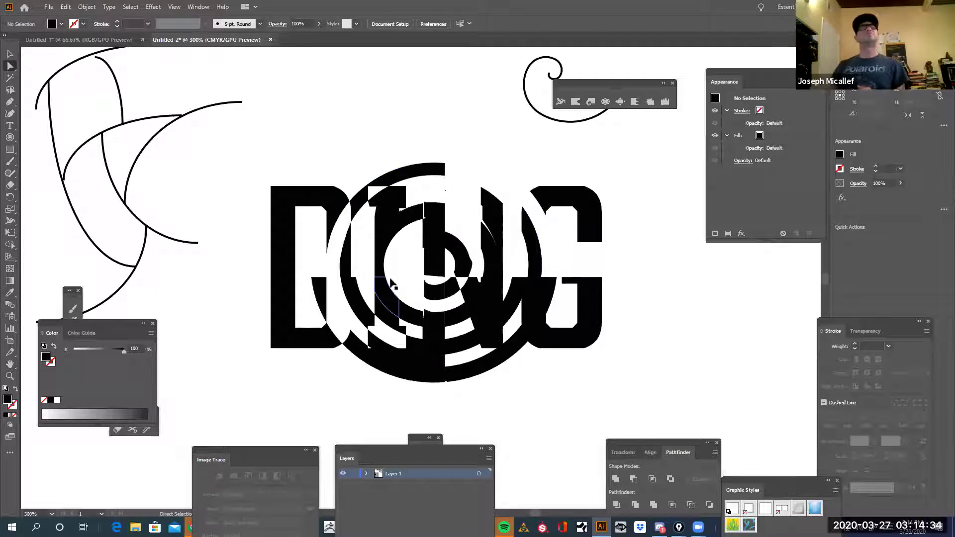
# Select the two white curved slivers along the right side of the I's stem and fill them with black
pyautogui.click(391, 275)
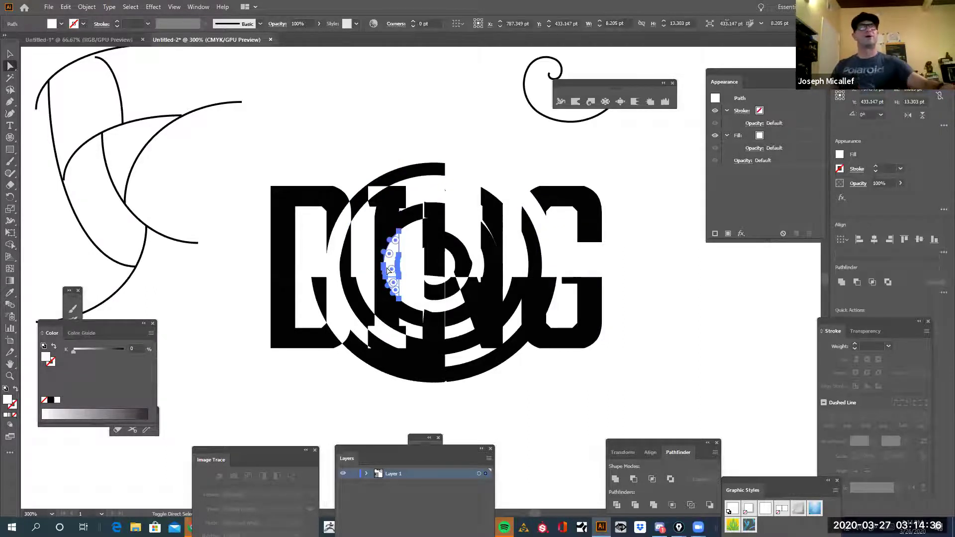
pyautogui.keyDown('shift'); pyautogui.click(389, 273); pyautogui.keyUp('shift')
pyautogui.click(51, 401)
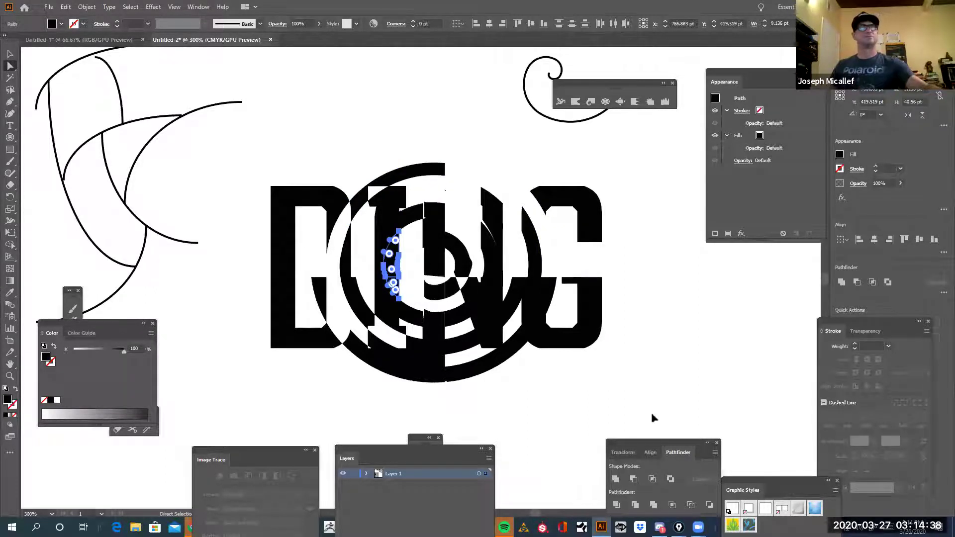
pyautogui.click(641, 388)
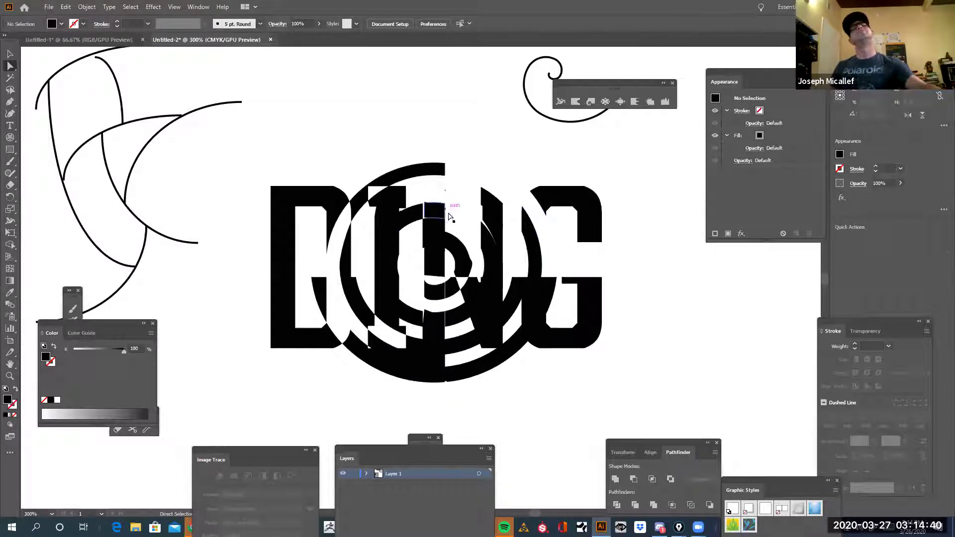
# Fill the curved ring piece between the feet of the I and the N with white
pyautogui.click(439, 196)
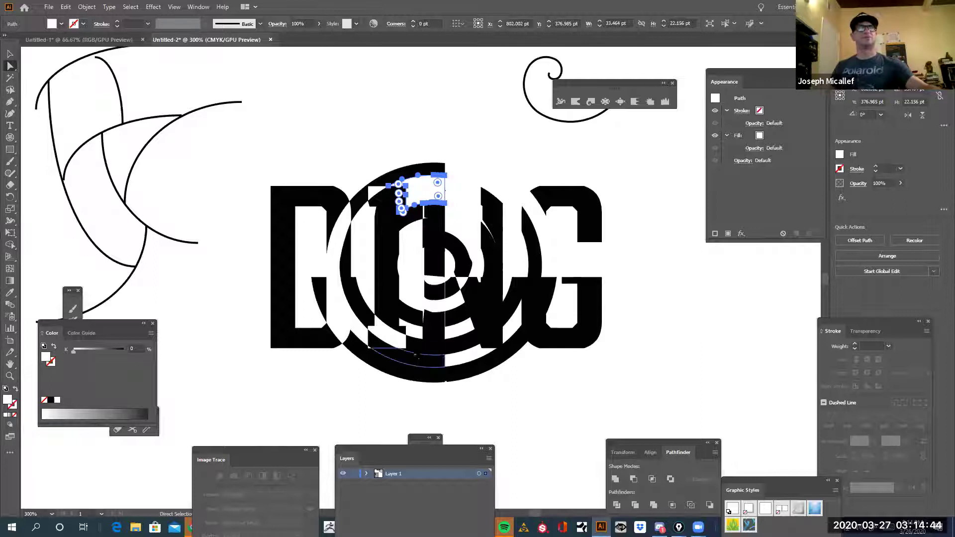
pyautogui.click(413, 351)
pyautogui.click(53, 399)
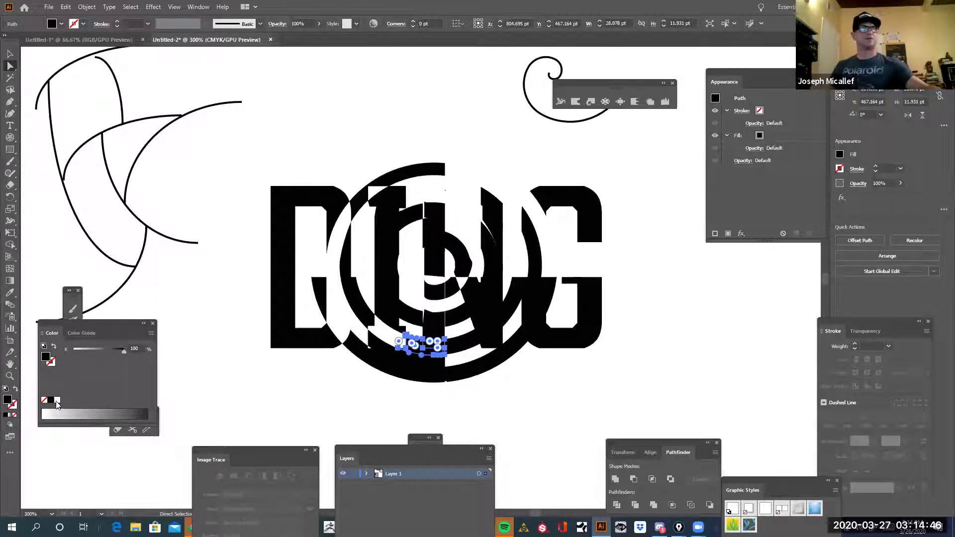
pyautogui.click(412, 381)
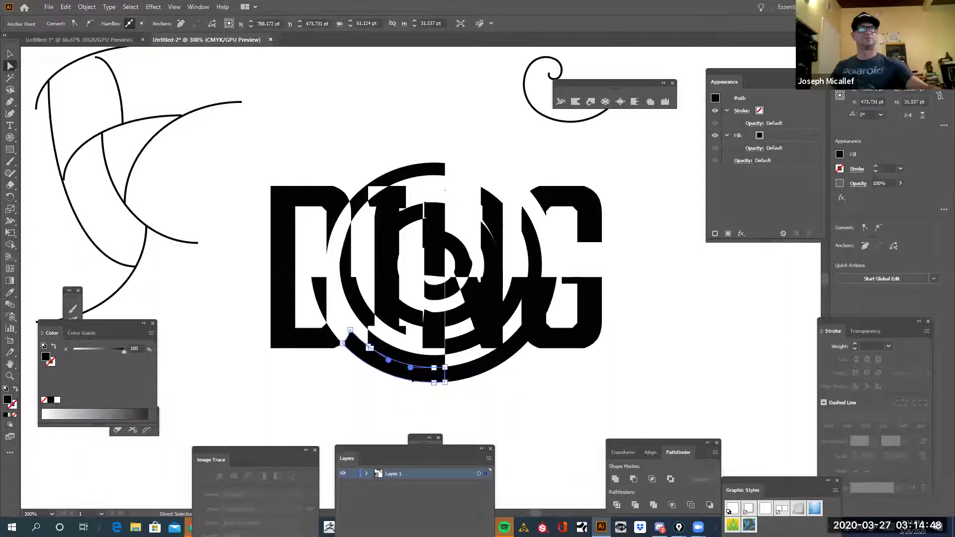
# Apply a black stroke to the white ring piece crossing the I's lower serif
pyautogui.click(386, 332)
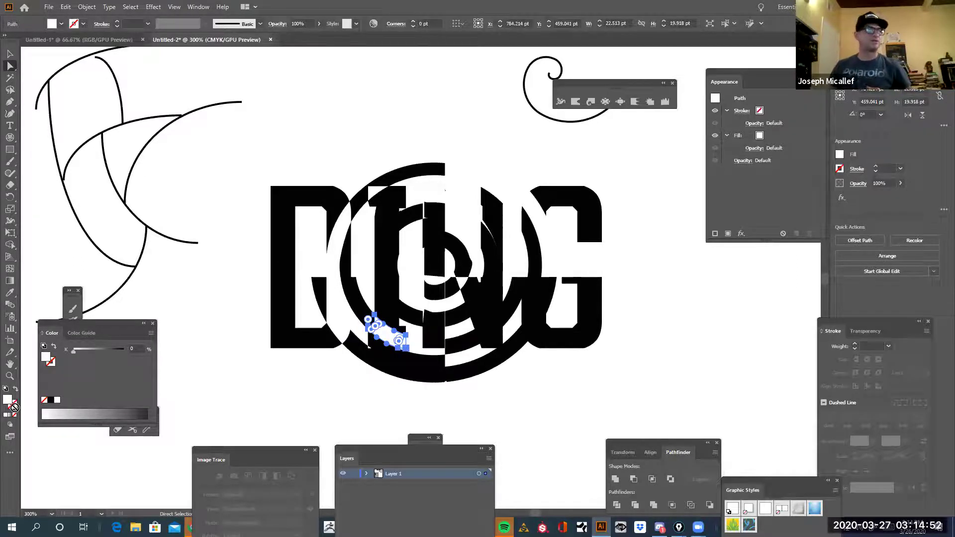
pyautogui.click(13, 409)
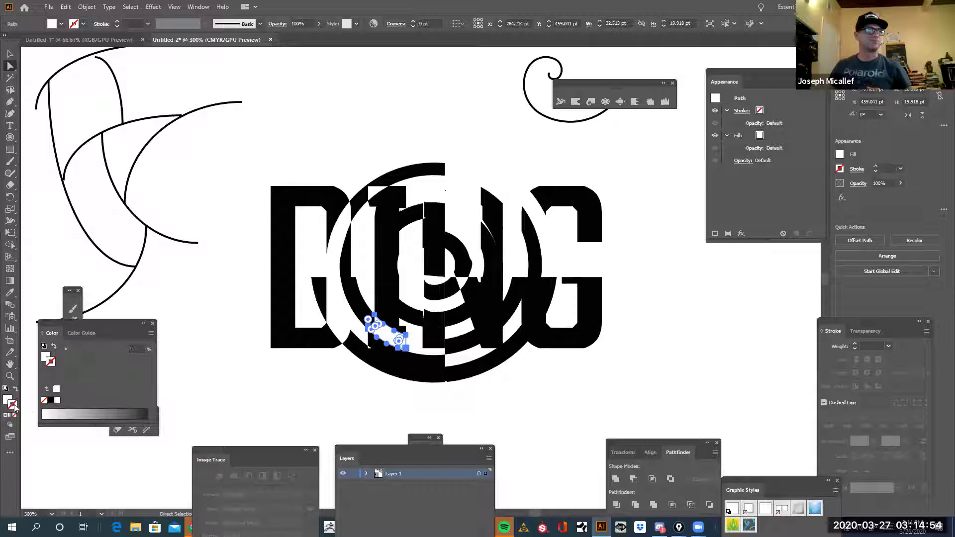
pyautogui.click(51, 400)
pyautogui.click(331, 380)
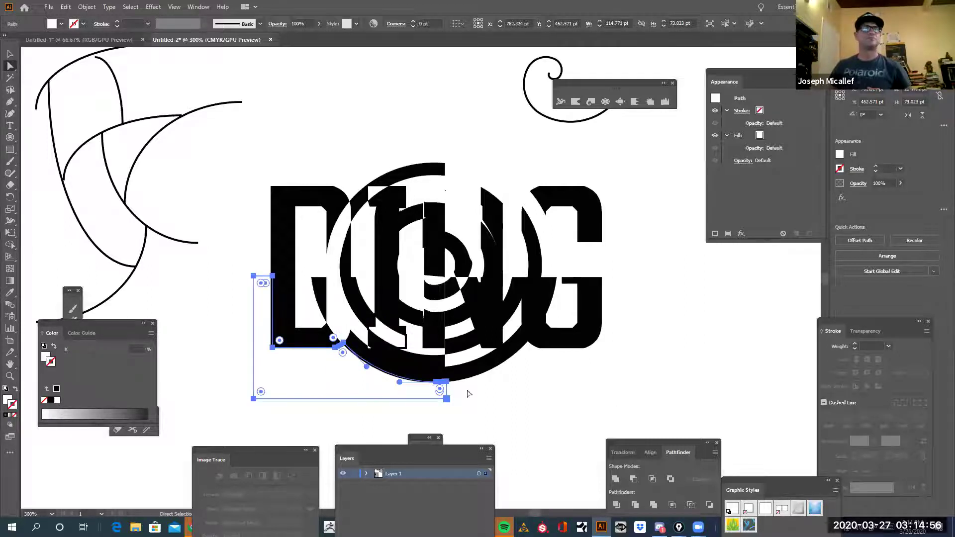
pyautogui.click(599, 384)
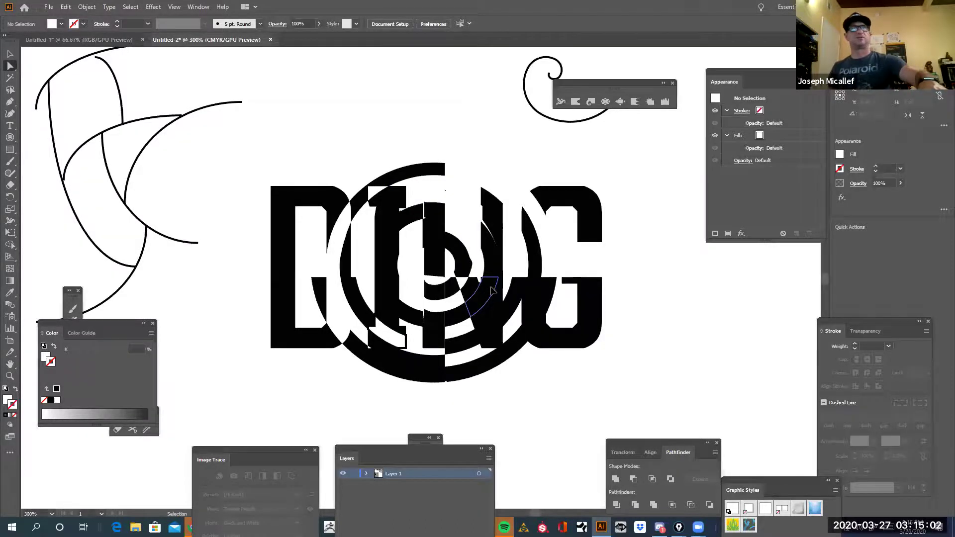
# Select the pieces along the N's diagonal in outline view and apply a 1 pt black stroke to them
pyautogui.hotkey('ctrl', 'y')
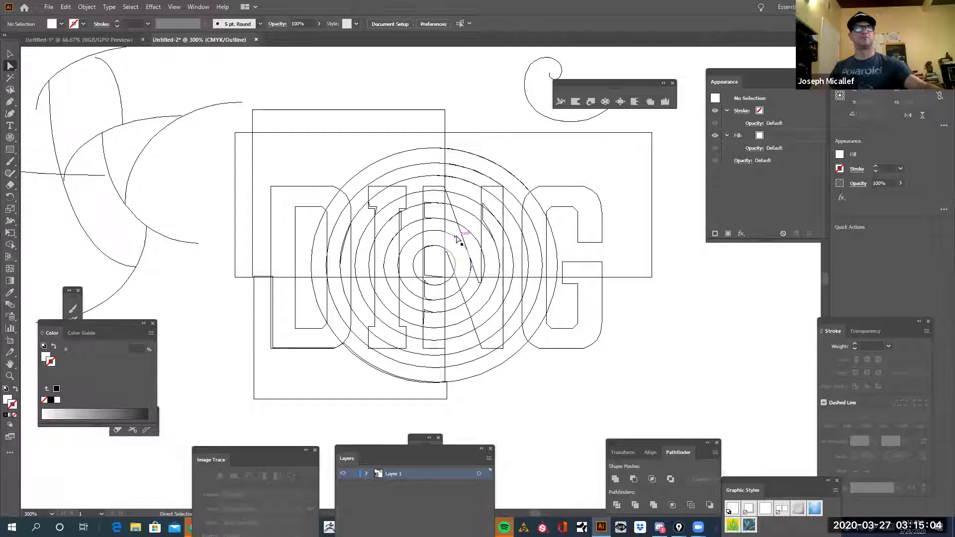
pyautogui.click(477, 275)
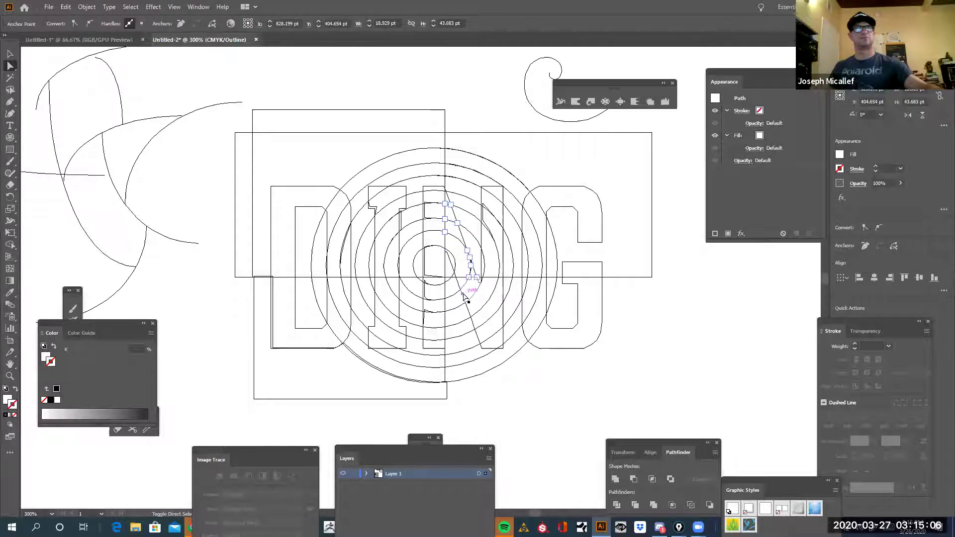
pyautogui.keyDown('shift'); pyautogui.click(430, 301); pyautogui.keyUp('shift')
pyautogui.hotkey('ctrl', 'y')
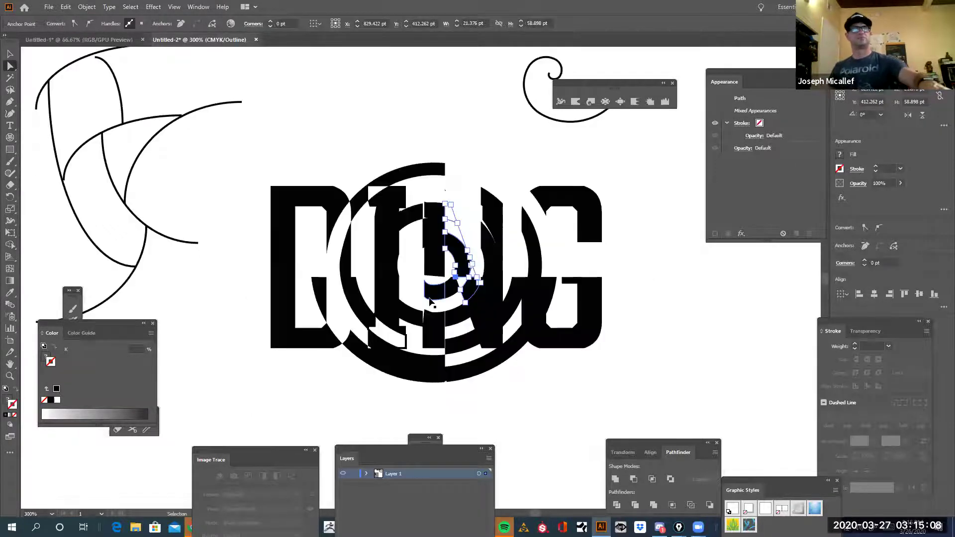
pyautogui.click(51, 401)
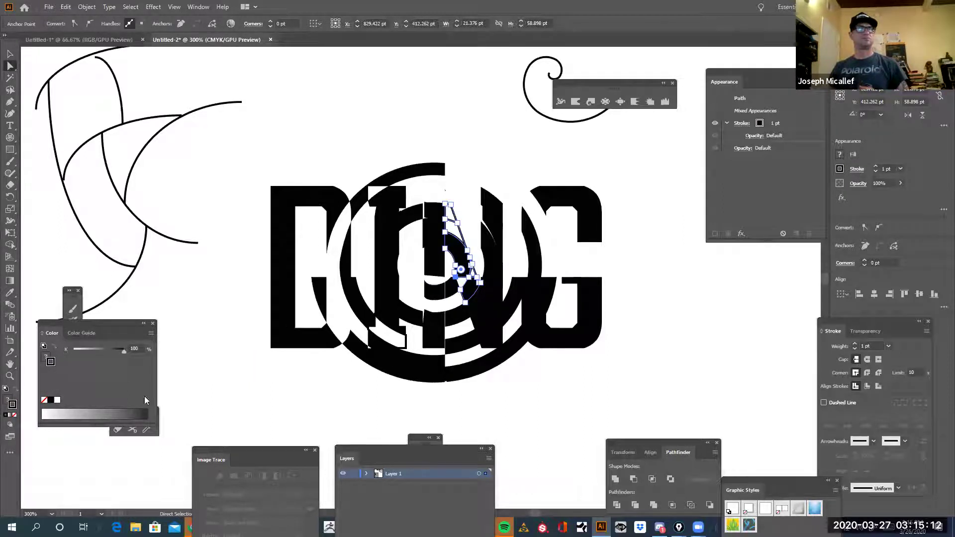
pyautogui.click(522, 396)
# Fill the black inner-ring piece crossing the N's diagonal with white
pyautogui.click(458, 254)
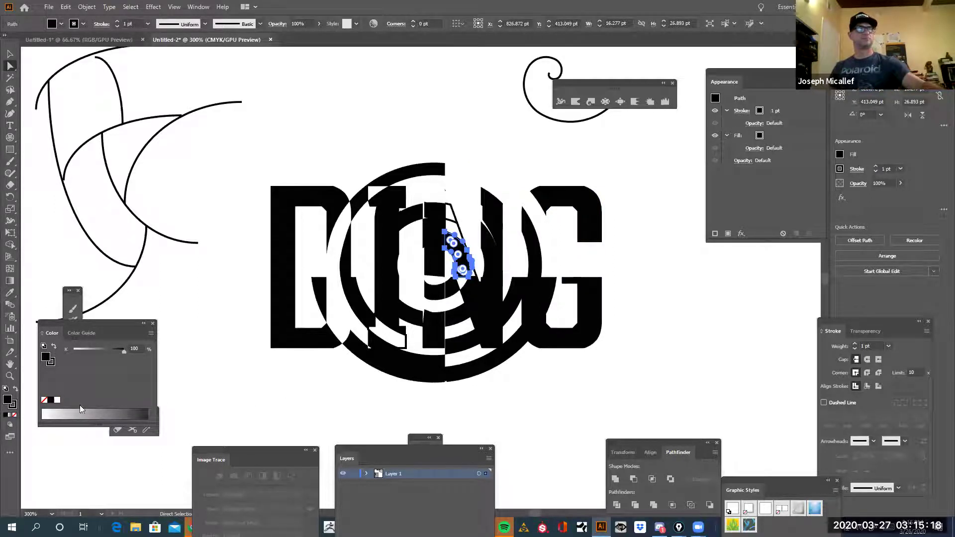
pyautogui.click(58, 400)
pyautogui.click(530, 379)
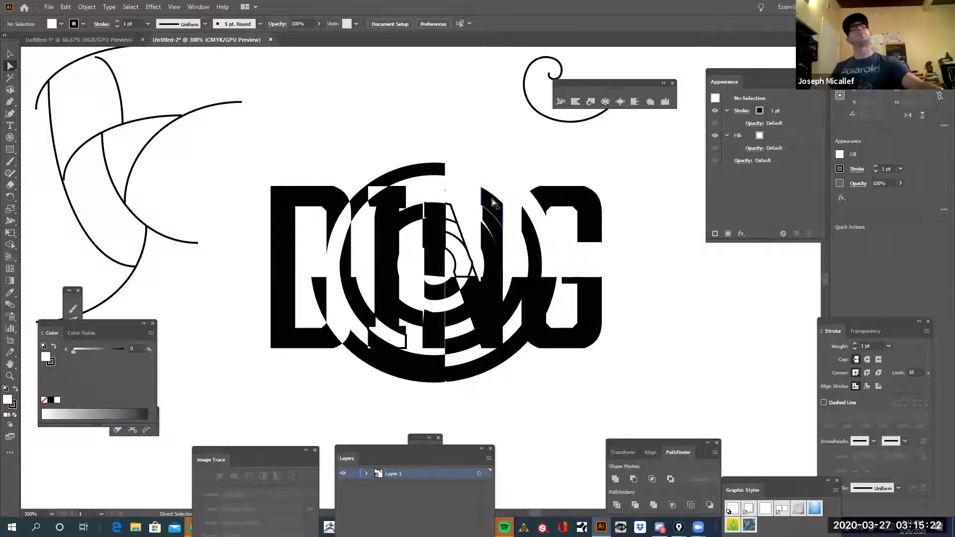
# Remove the fill from the white ring arc above the I and N and give it a 1 pt black stroke
pyautogui.click(465, 197)
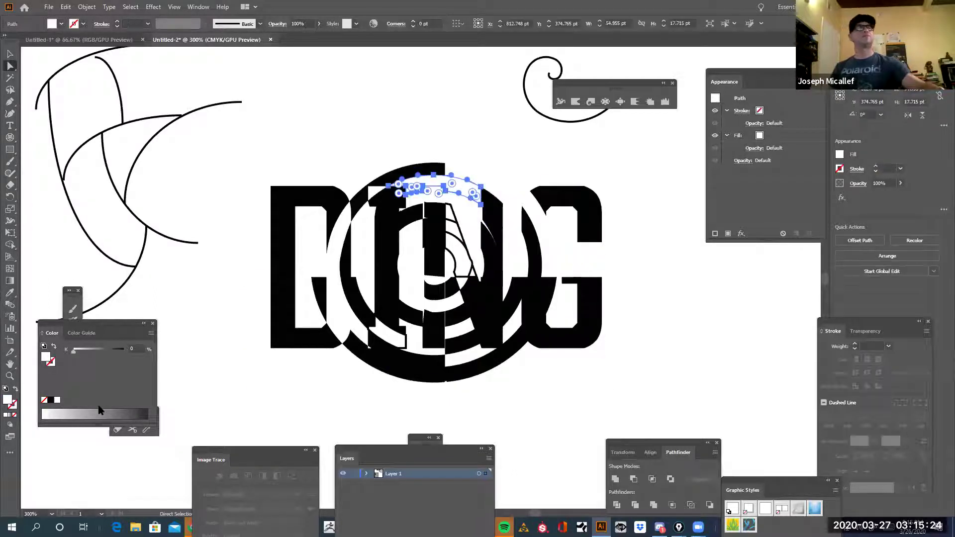
pyautogui.click(14, 414)
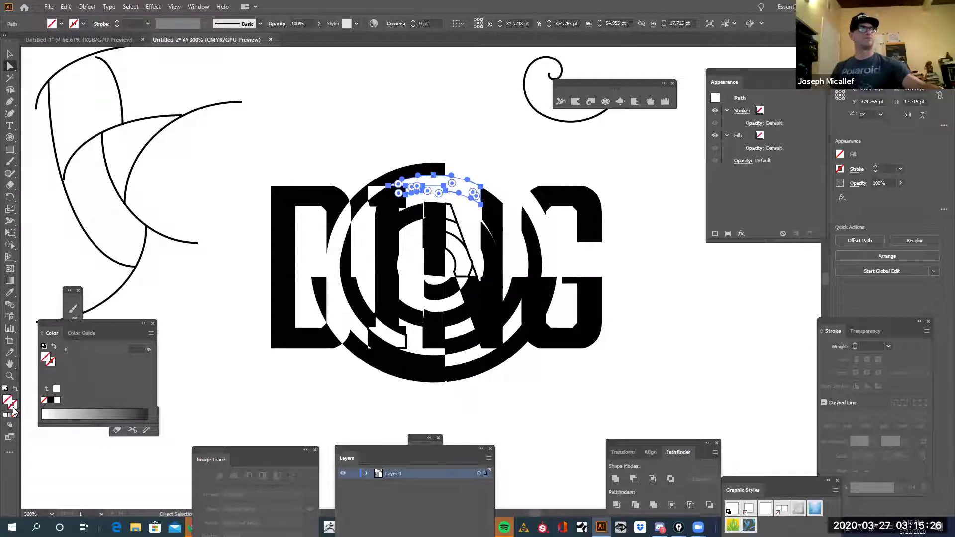
pyautogui.click(557, 399)
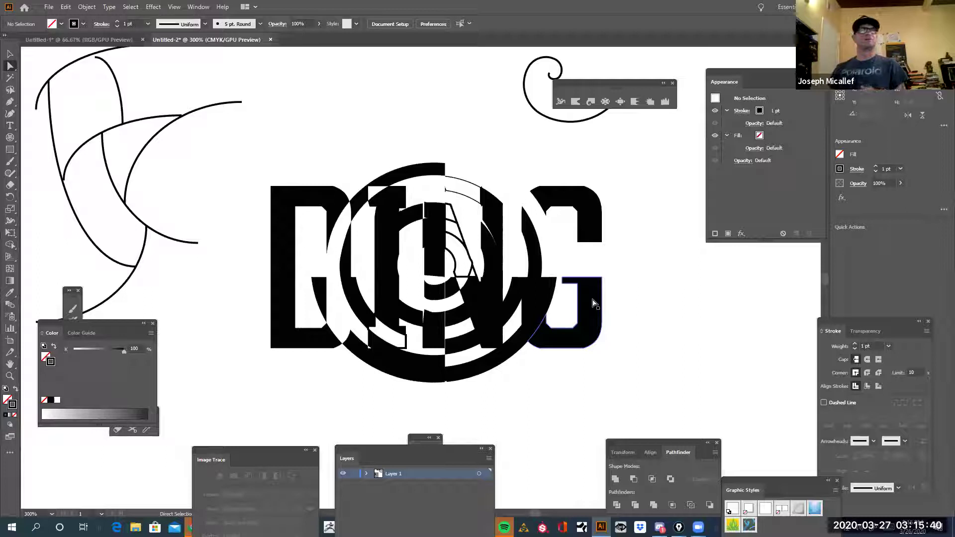
# Undo the black-and-white recolouring and the Pathfinder division, back to the solid rings overlapping the live DING text
pyautogui.moveTo(448, 400); pyautogui.dragTo(255, 277)
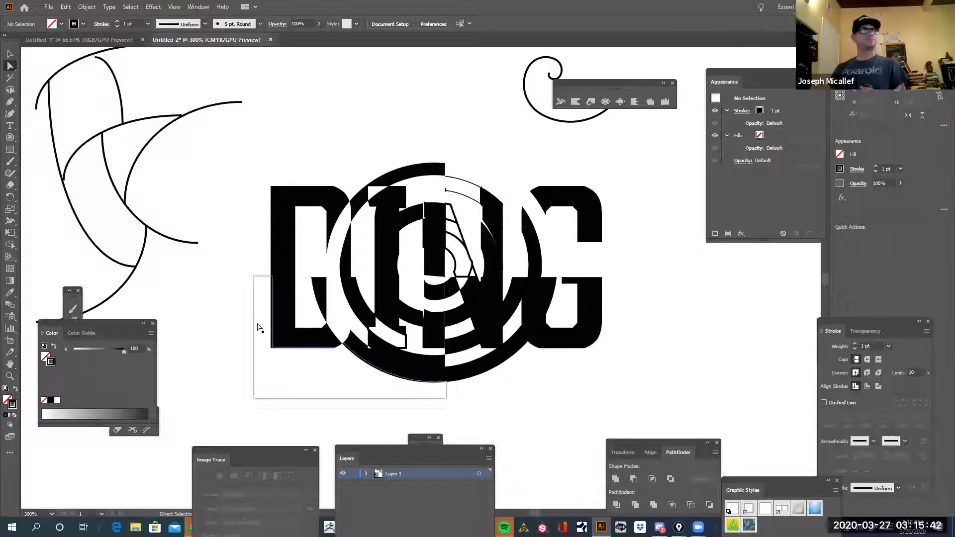
pyautogui.click(320, 340)
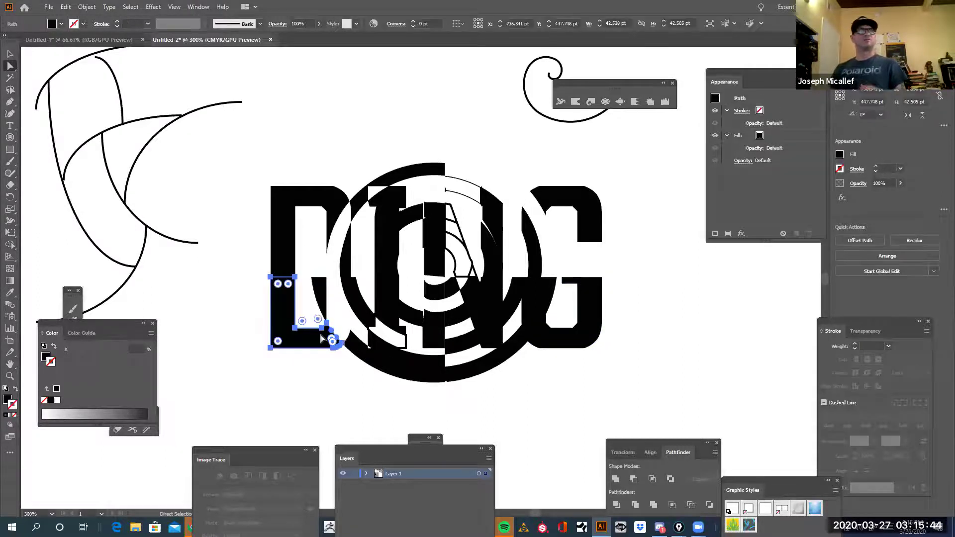
pyautogui.click(329, 326)
pyautogui.click(330, 327)
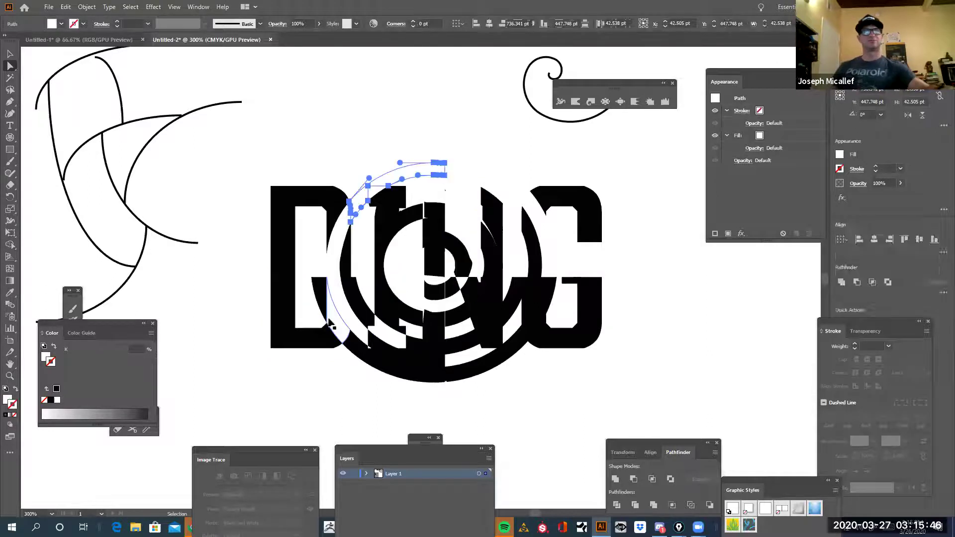
pyautogui.hotkey('ctrl', 'a')
pyautogui.click(329, 317)
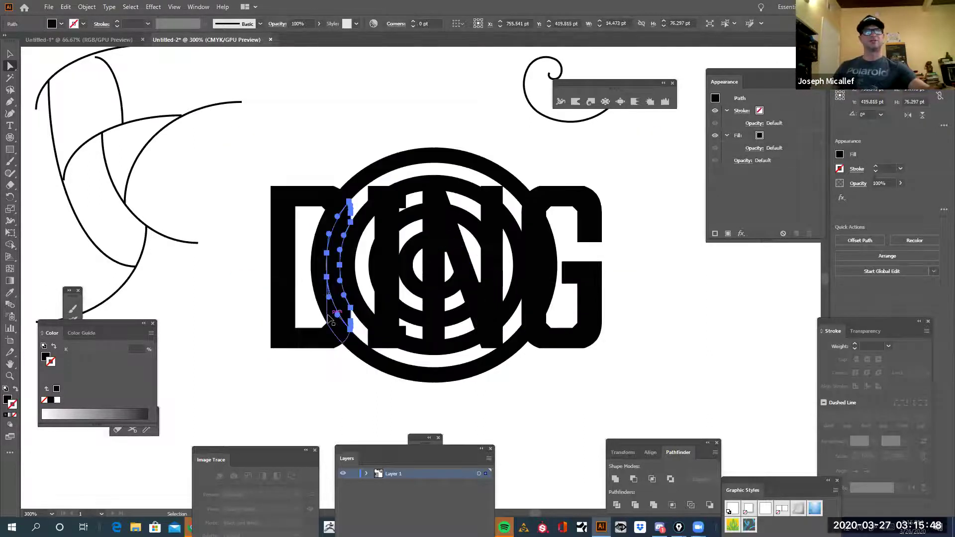
pyautogui.hotkey('ctrl', 'z')
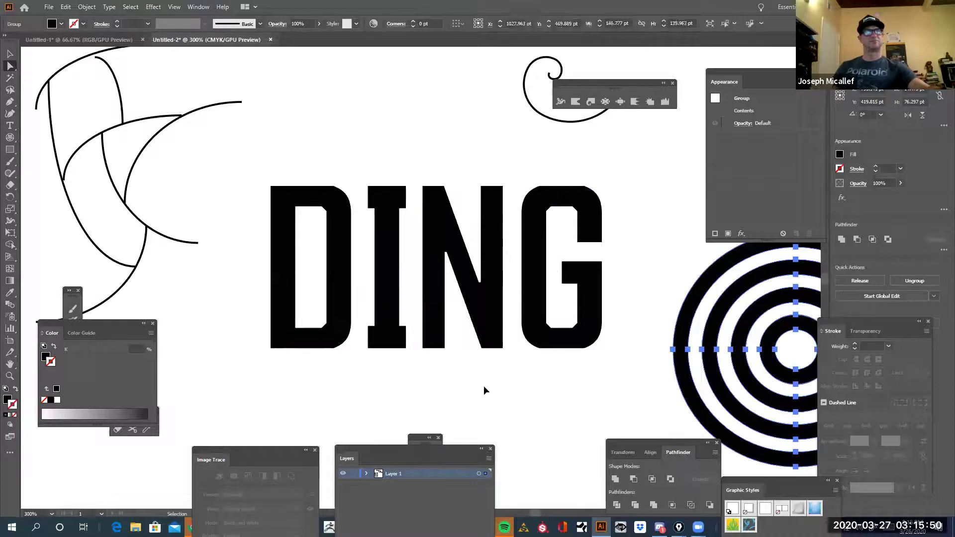
pyautogui.hotkey('ctrl', 'shift', 'z')
# Convert the DING text to outlines and select it together with the overlapping rings
pyautogui.click(554, 346)
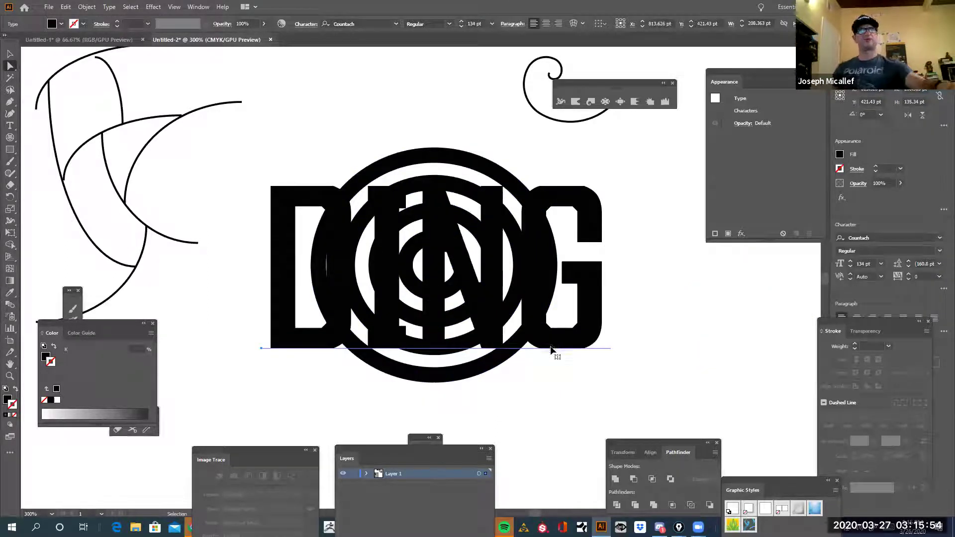
pyautogui.hotkey('ctrl', 'shift', 'o')
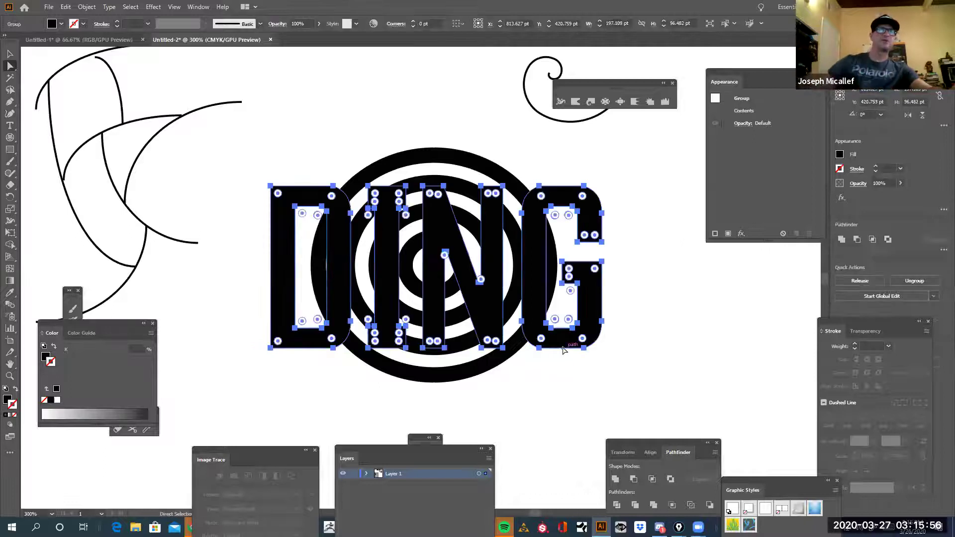
pyautogui.moveTo(608, 396); pyautogui.dragTo(303, 183)
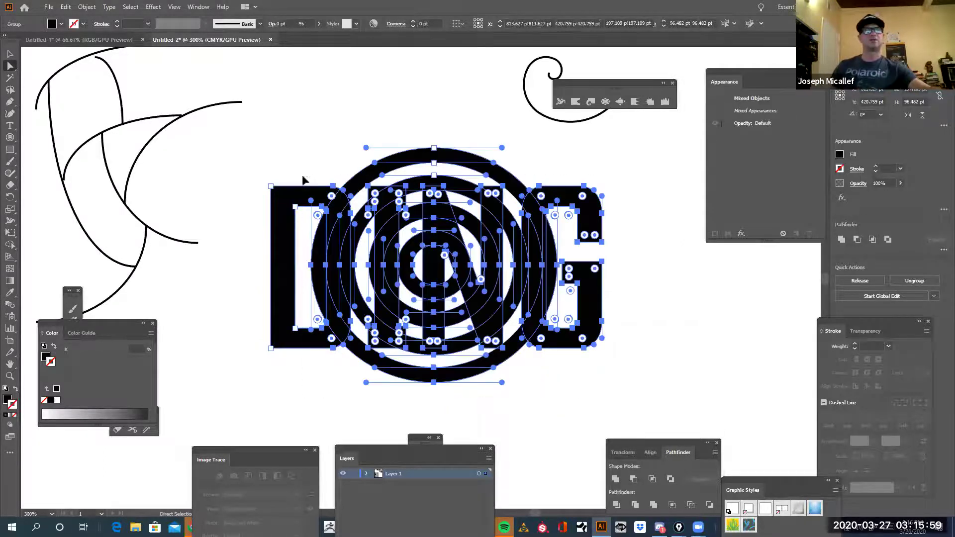
# Try to combine the selected lettering and rings with Pathfinder Intersect, and try making them a compound path
pyautogui.click(652, 479)
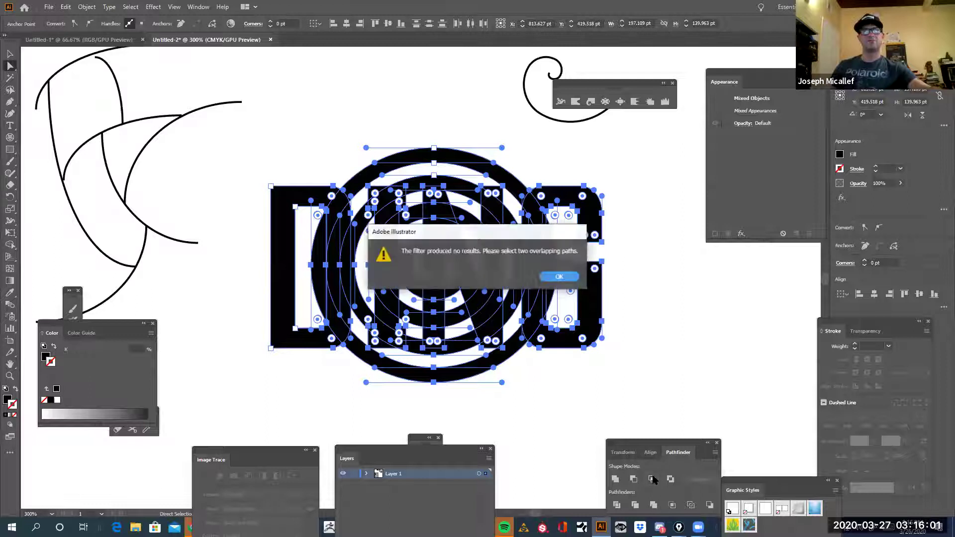
pyautogui.click(557, 276)
pyautogui.hotkey('ctrl', '8')
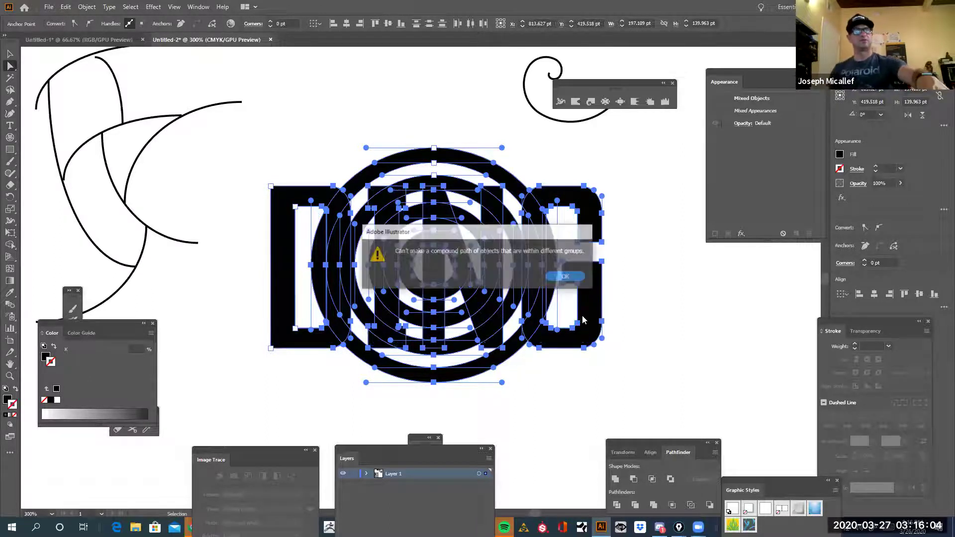
pyautogui.click(555, 277)
# Divide the selected DING lettering and concentric rings into separate pieces with Pathfinder Divide
pyautogui.click(618, 506)
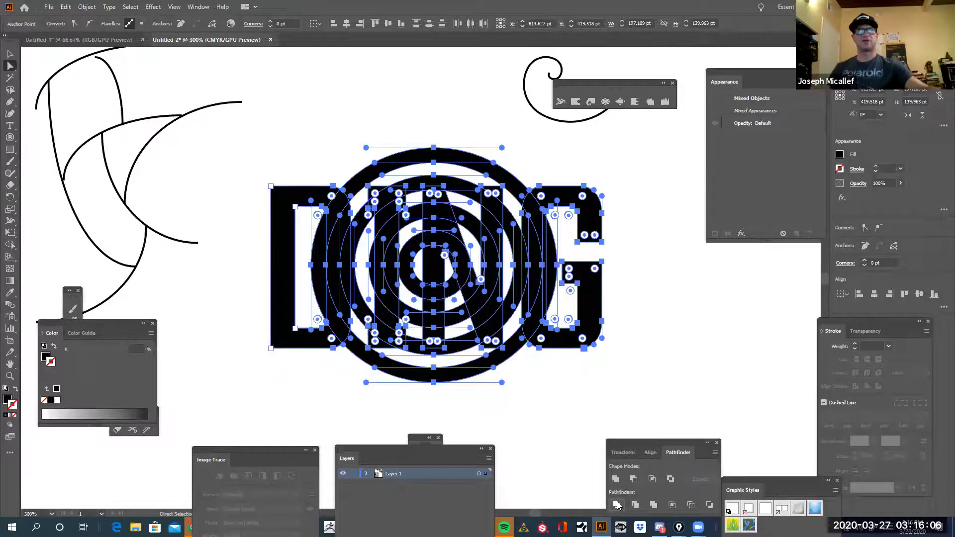
pyautogui.click(565, 420)
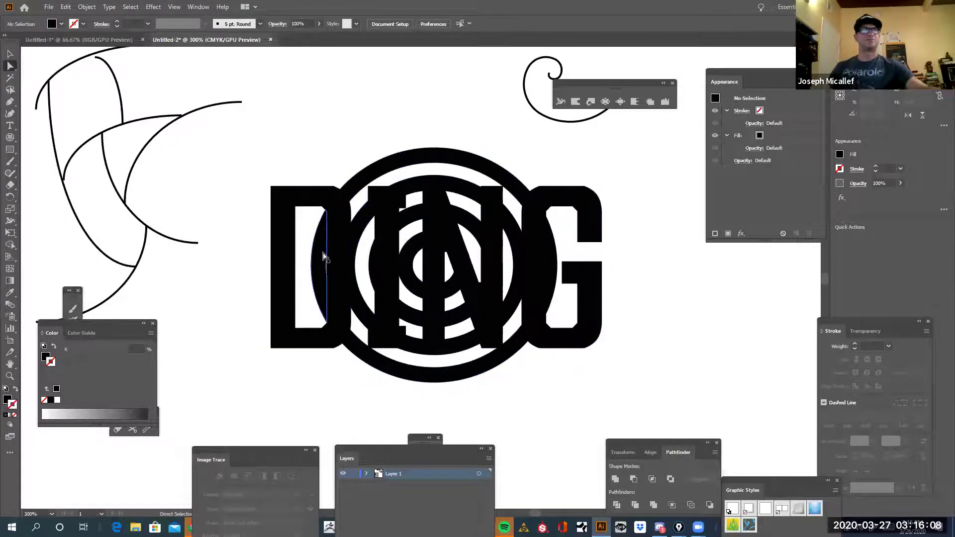
pyautogui.click(323, 234)
pyautogui.click(338, 244)
# Select the divided pieces across the middle of the rings and lettering and apply a 1 pt white stroke
pyautogui.moveTo(302, 231); pyautogui.dragTo(557, 304)
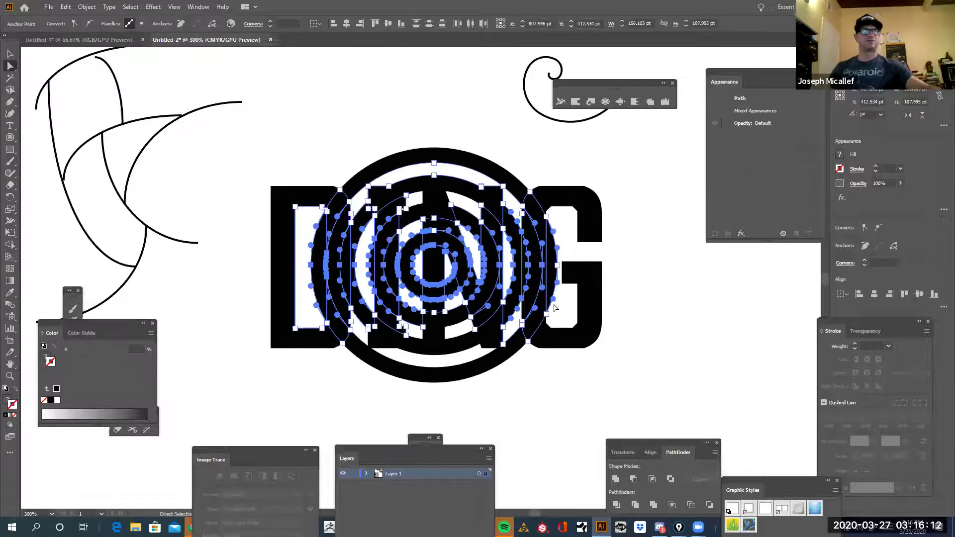
pyautogui.click(57, 400)
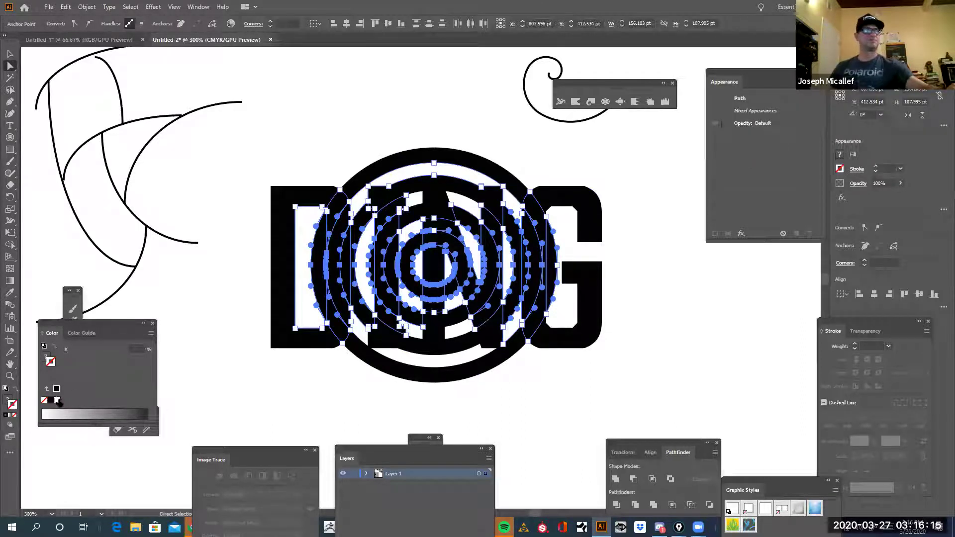
pyautogui.click(264, 423)
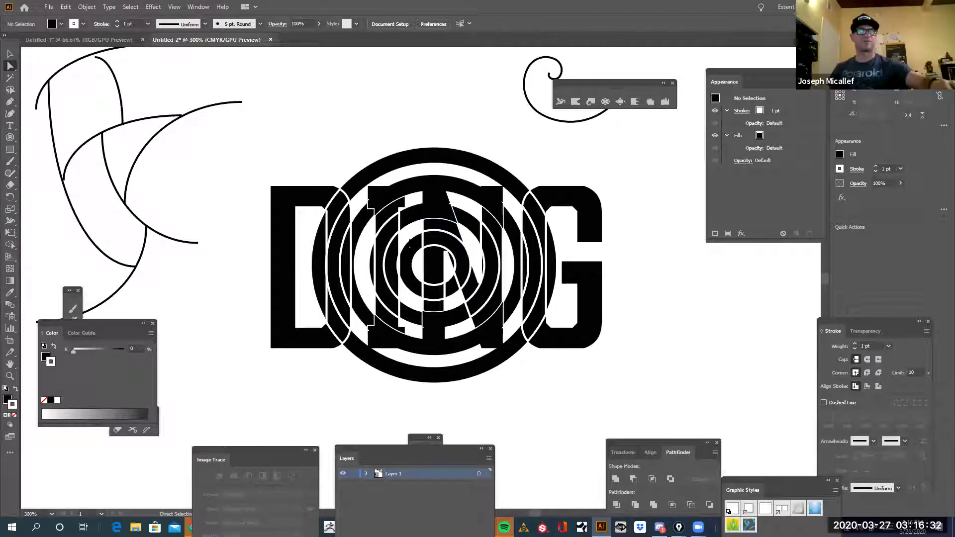
# Convert the live DING text to outlines and move the Pathfinder panel beside the artwork
pyautogui.click(393, 253)
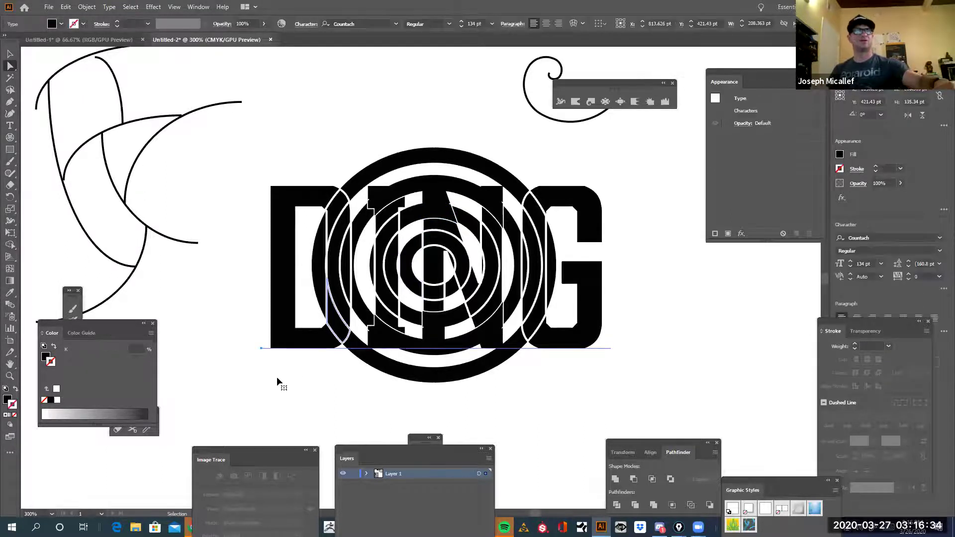
pyautogui.hotkey('ctrl', 'shift', 'o')
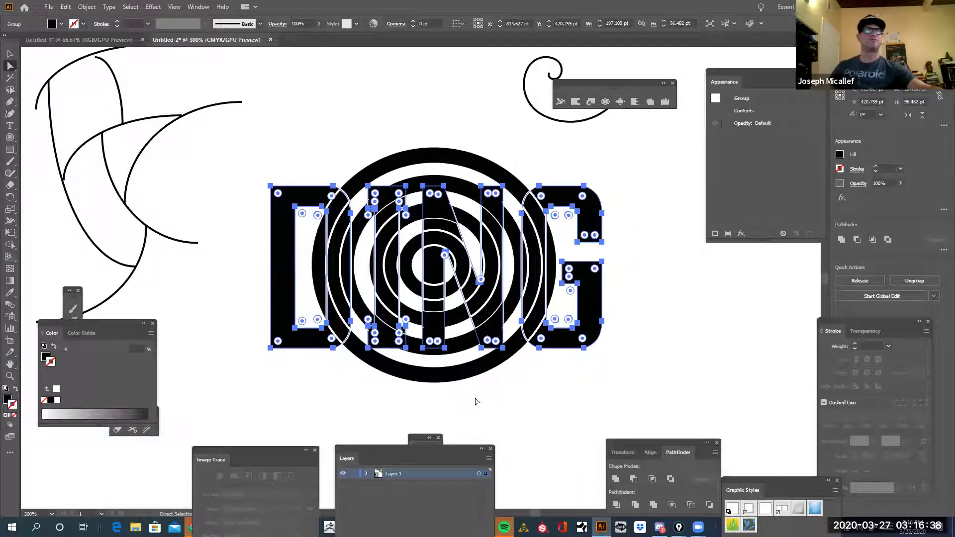
pyautogui.moveTo(648, 444); pyautogui.dragTo(730, 314)
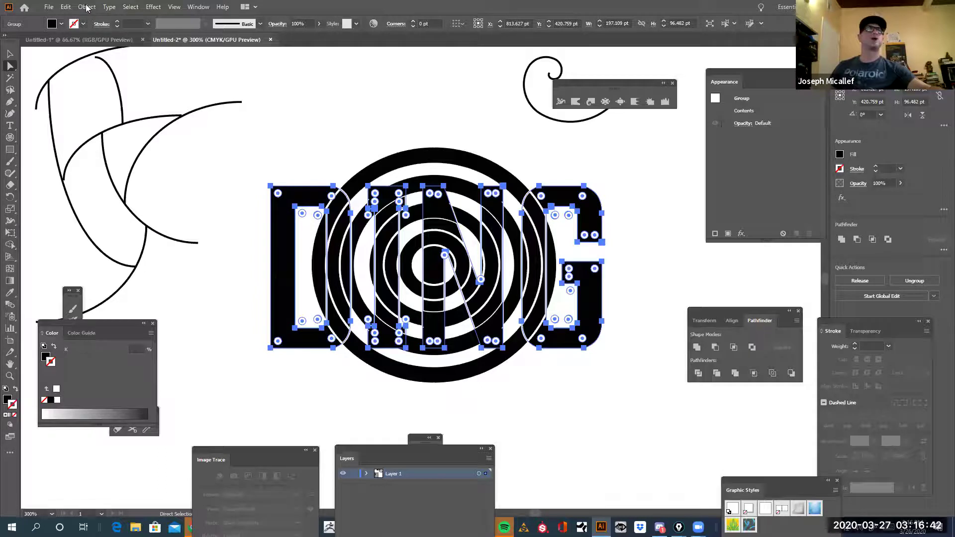
# Preview a 2 pt Offset Path on the outlined DING lettering, cancel it, and undo the conversion to outlines
pyautogui.click(86, 7)
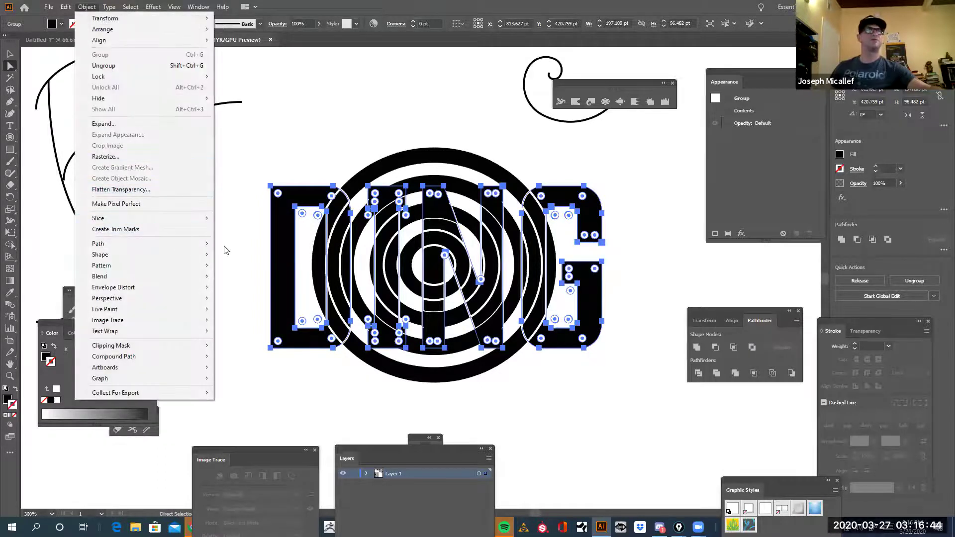
pyautogui.moveTo(199, 244)
pyautogui.click(278, 280)
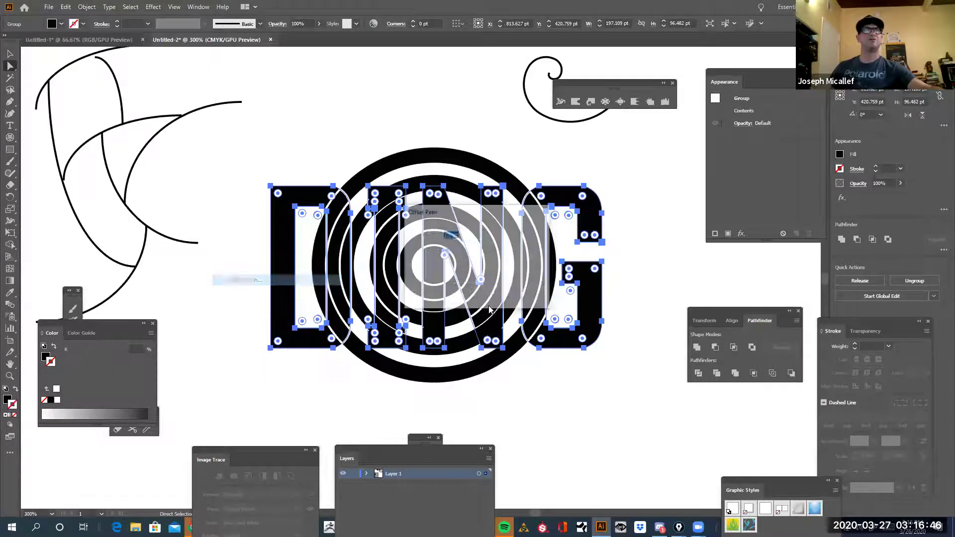
pyautogui.click(416, 289)
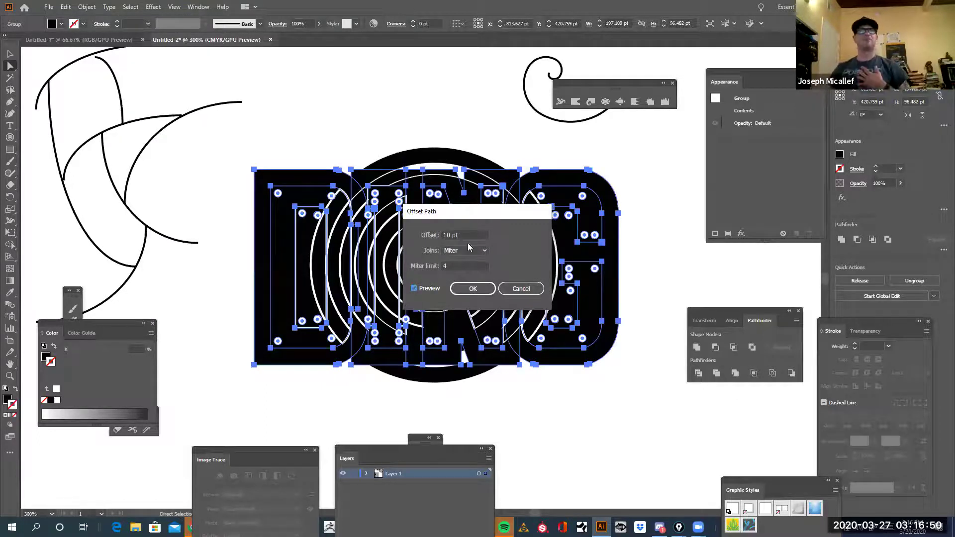
pyautogui.click(451, 235)
pyautogui.doubleClick(447, 234)
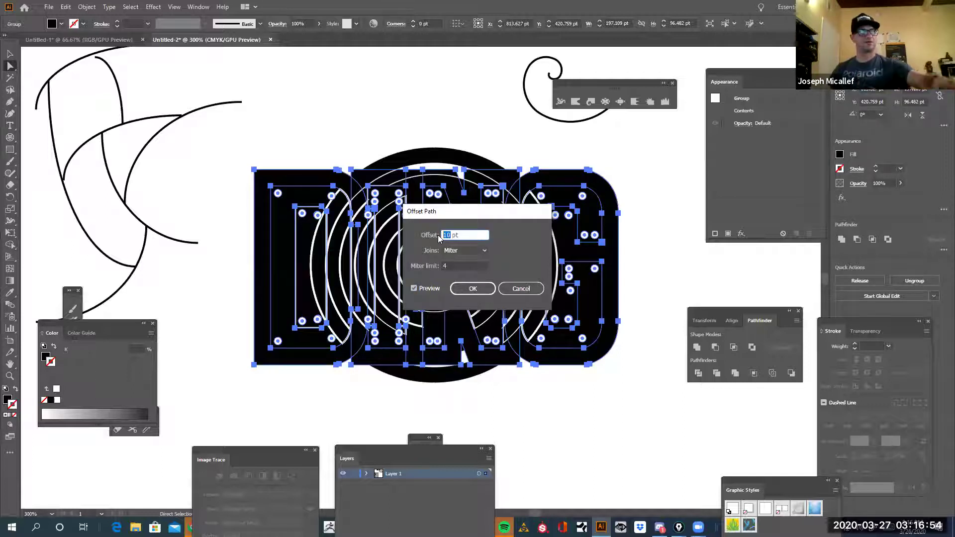
pyautogui.write('2')
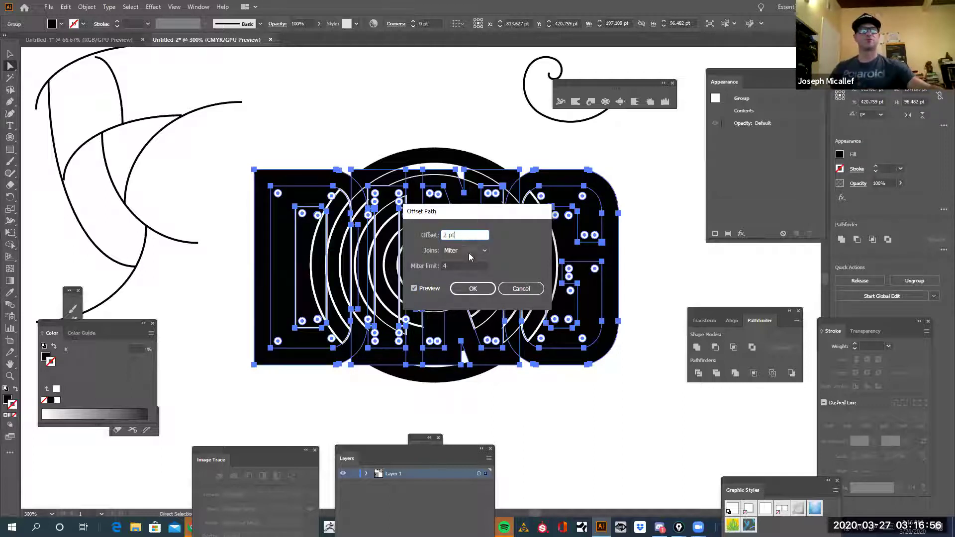
pyautogui.press('Tab')
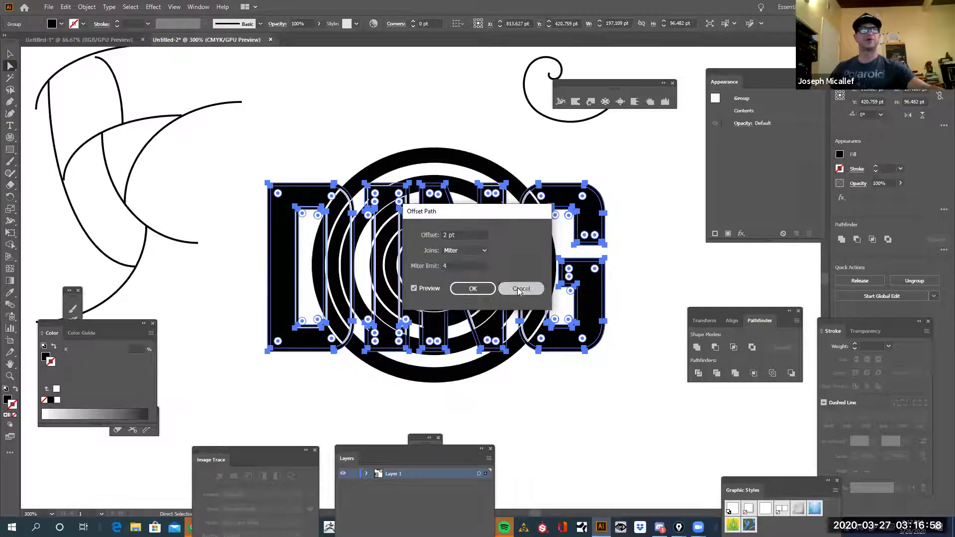
pyautogui.click(519, 290)
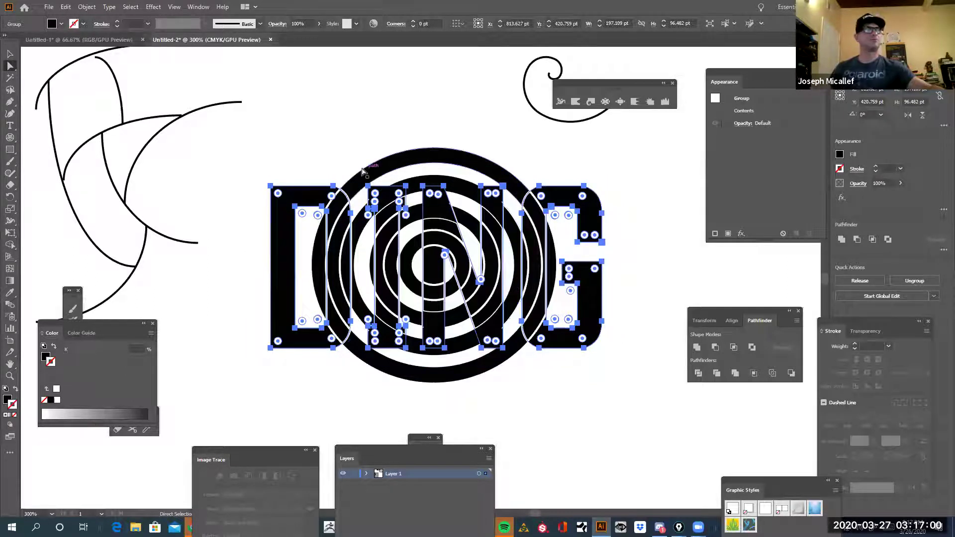
pyautogui.hotkey('ctrl', 'z')
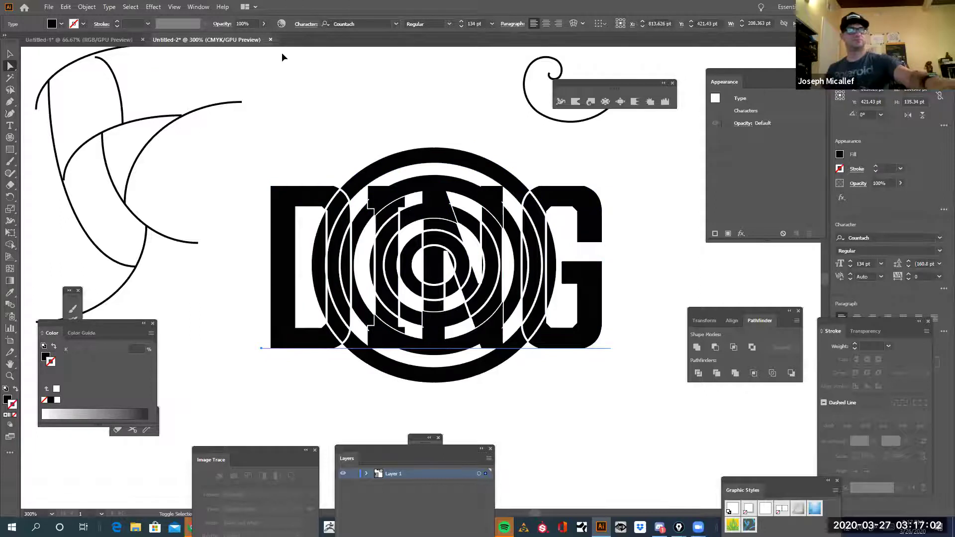
# Restore the outline conversion of the DING lettering and offset its paths by 2 pt with mitered joins
pyautogui.hotkey('ctrl', 'shift', 'z')
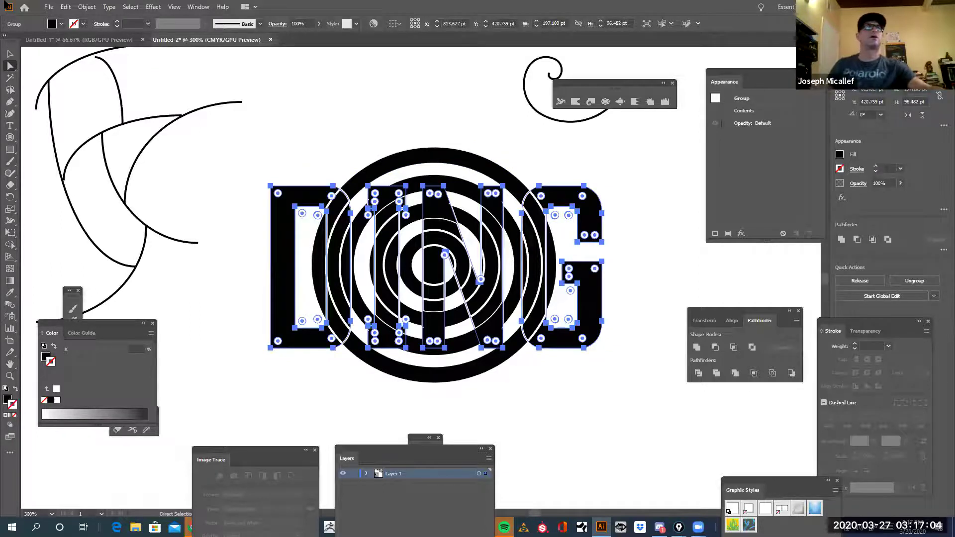
pyautogui.click(91, 8)
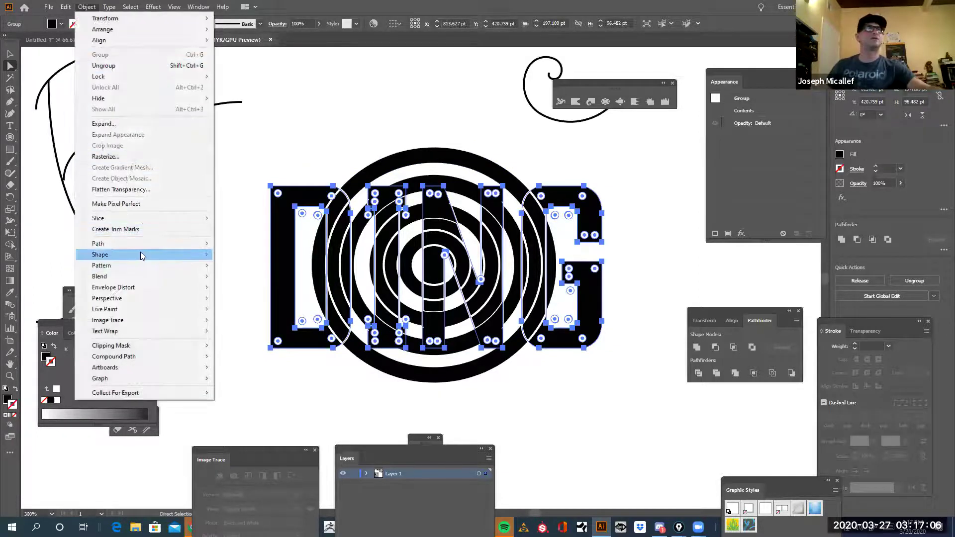
pyautogui.moveTo(133, 246)
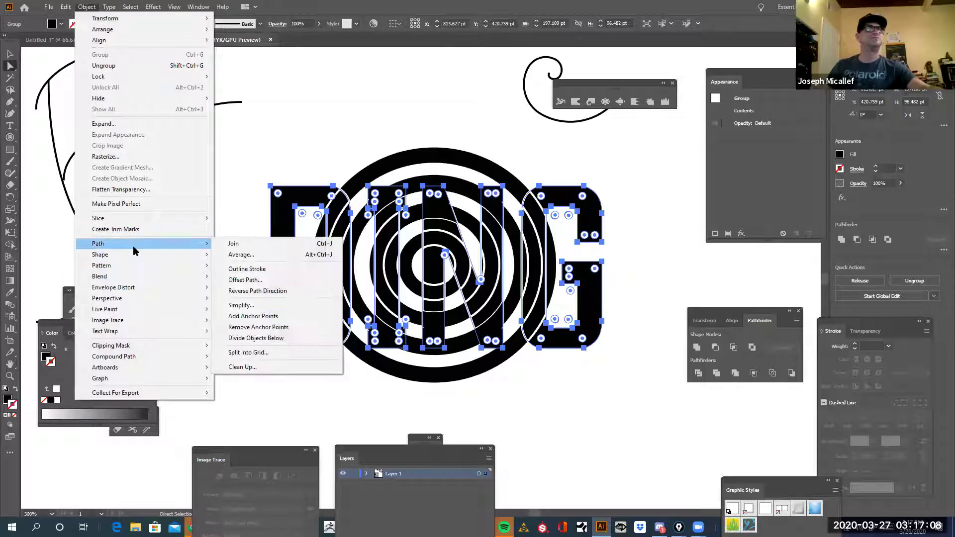
pyautogui.click(264, 279)
pyautogui.click(450, 235)
pyautogui.hotkey('ctrl', 'a')
pyautogui.write('2pt')
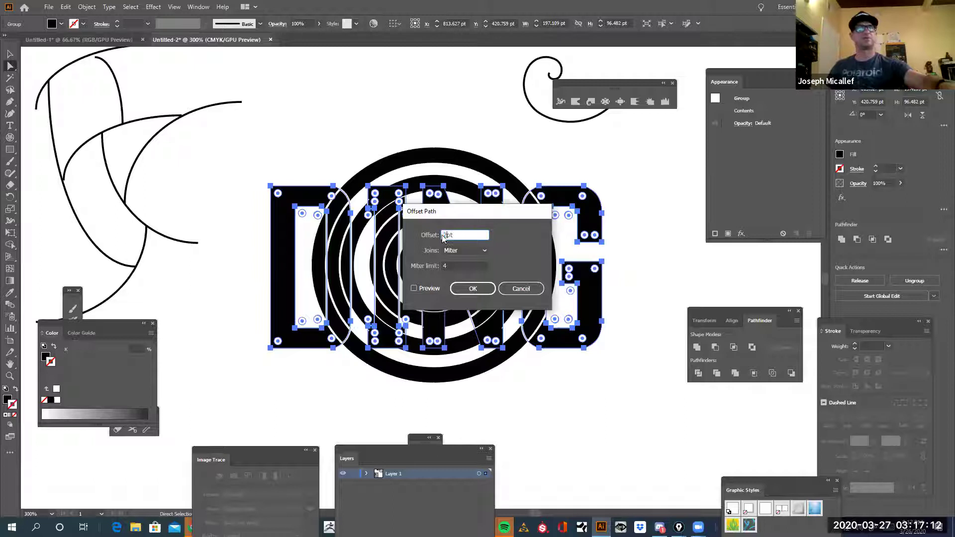
pyautogui.click(424, 288)
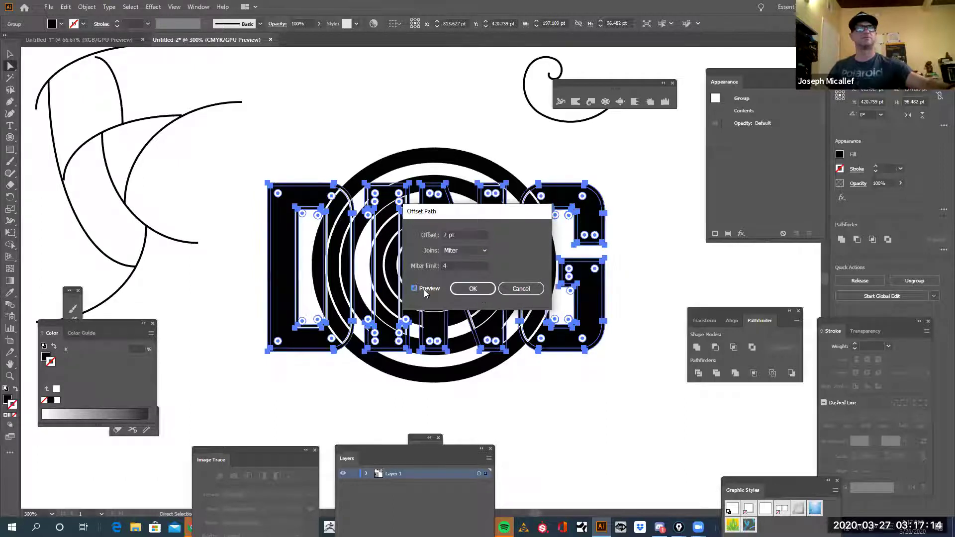
pyautogui.click(459, 293)
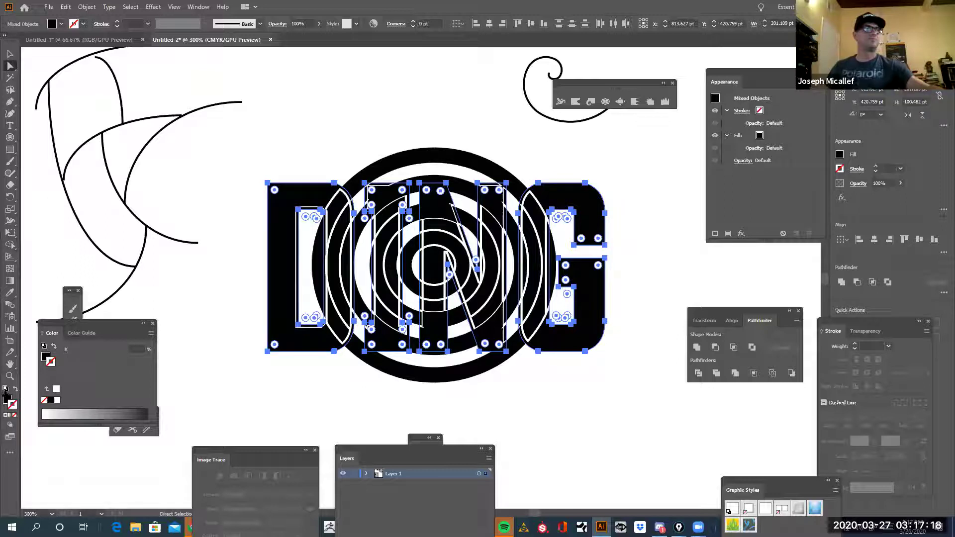
# Remove the fill from the offset DING paths and give them a 1 pt black stroke
pyautogui.click(5, 415)
pyautogui.click(14, 414)
pyautogui.click(13, 407)
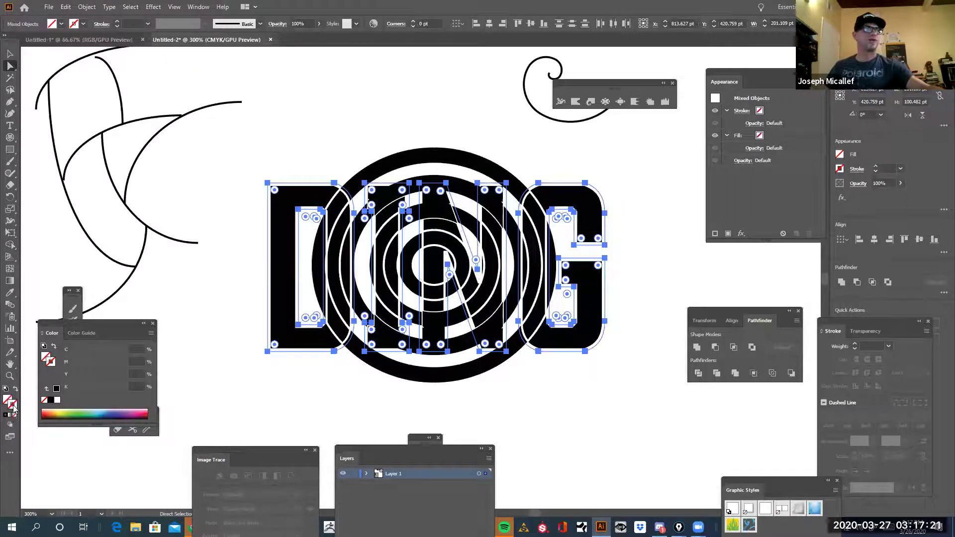
pyautogui.click(57, 400)
pyautogui.click(242, 400)
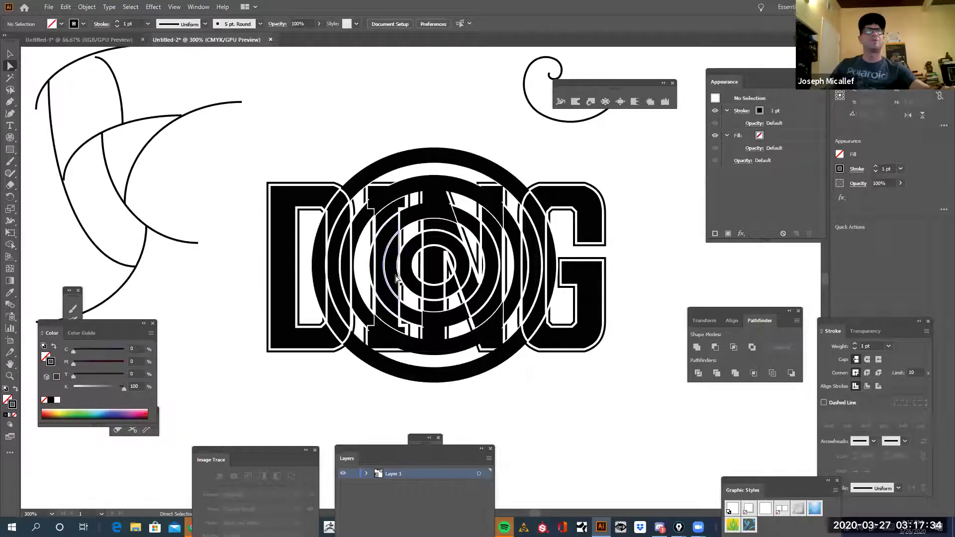
# Examine the outlined DING and rings artwork at 100% alongside the other lettering experiments, selecting its pieces to check them
pyautogui.hotkey('ctrl', '-')
pyautogui.hotkey('ctrl', '-')
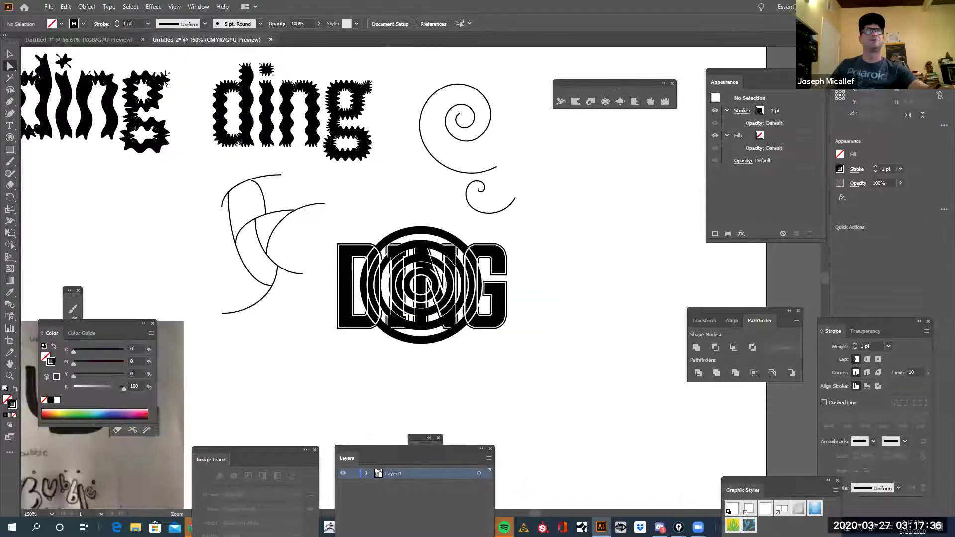
pyautogui.hotkey('ctrl', '-')
pyautogui.moveTo(551, 367); pyautogui.dragTo(418, 314)
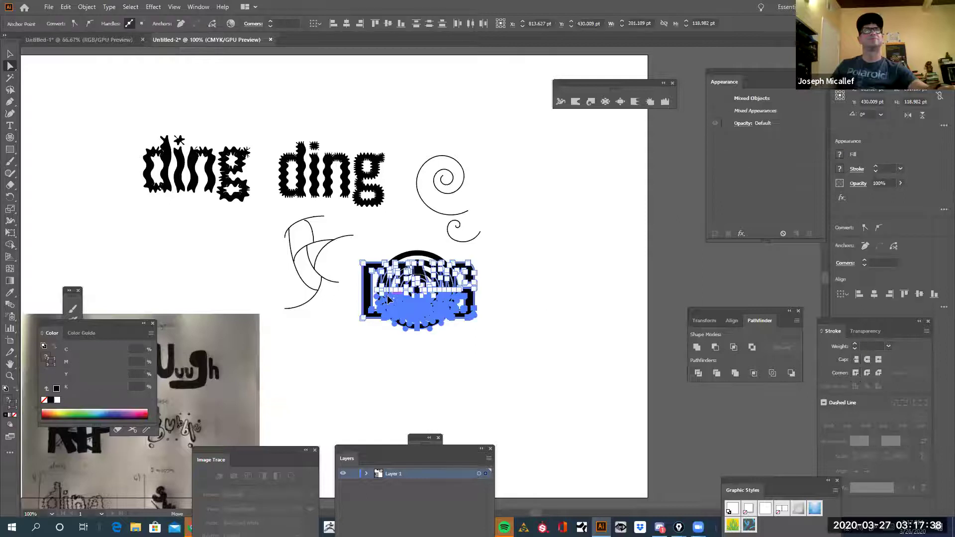
pyautogui.click(507, 369)
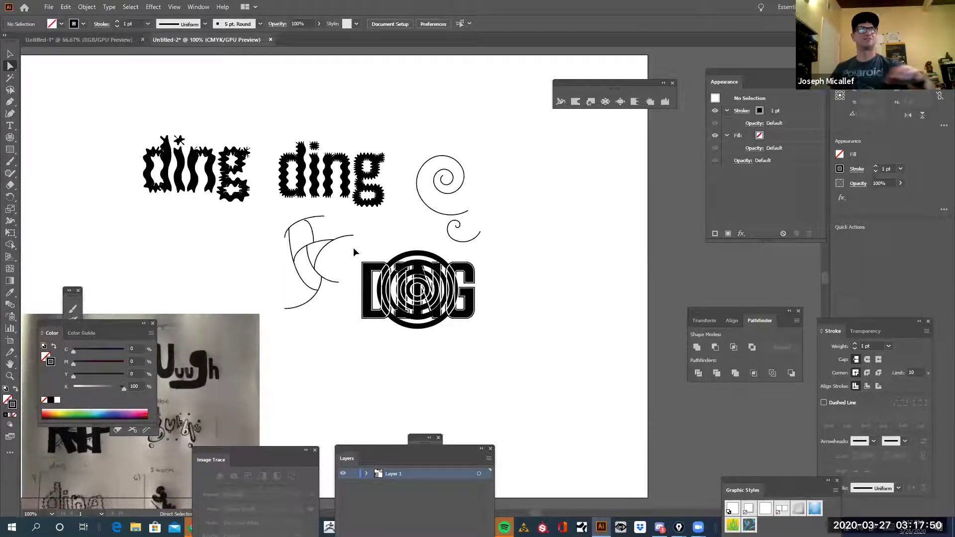
pyautogui.press('v')
pyautogui.click(434, 309)
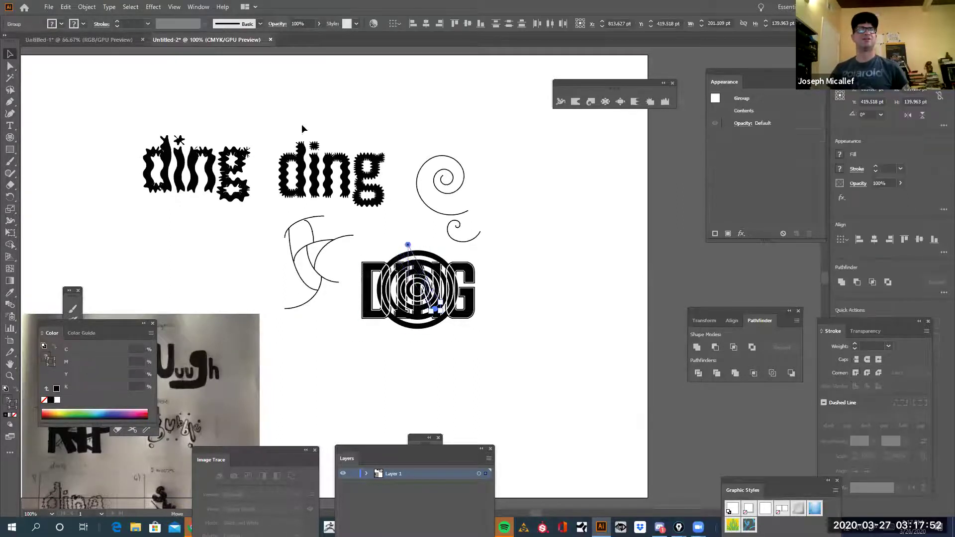
pyautogui.click(435, 308)
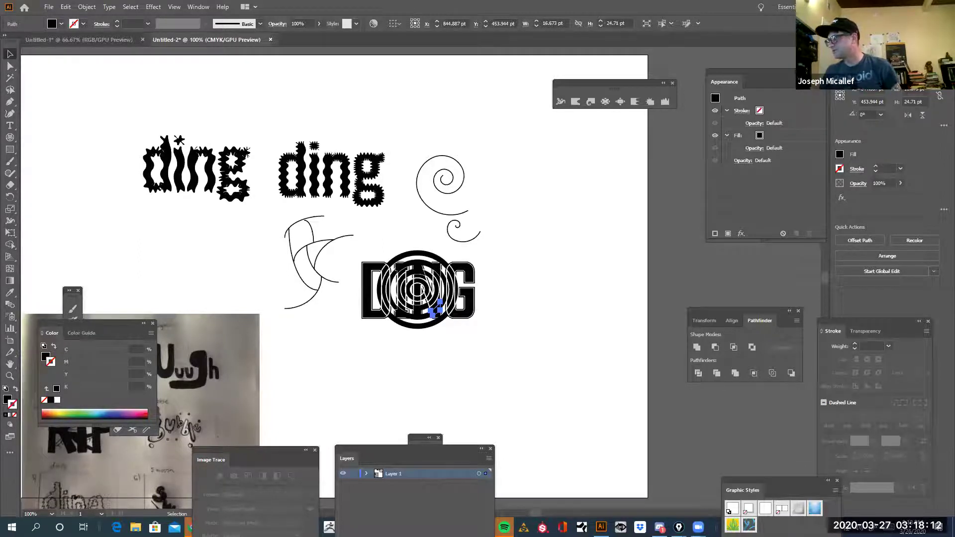
# Switch to Discord, close the enlarged sketch sheet and look back through the images shared in the general channel
pyautogui.hotkey('alt', 'Tab')
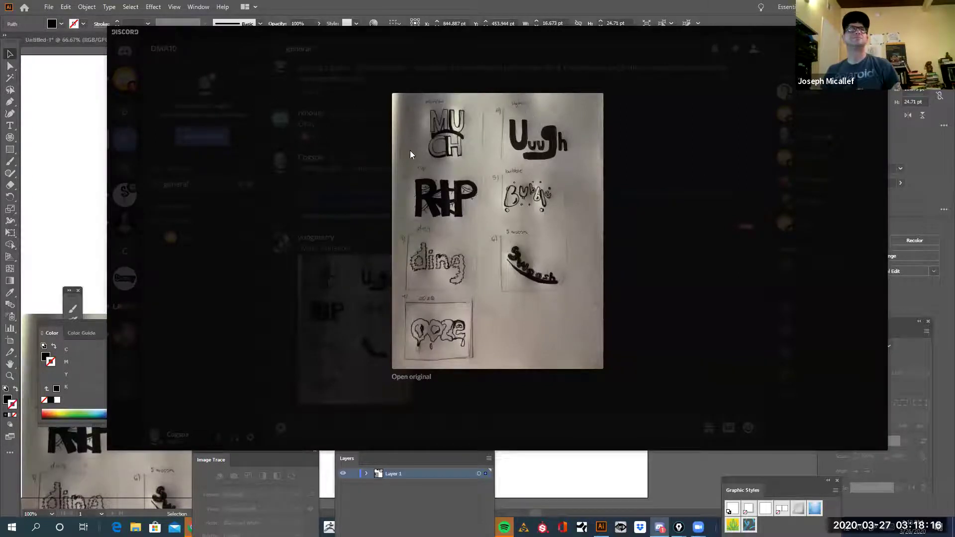
pyautogui.click(425, 90)
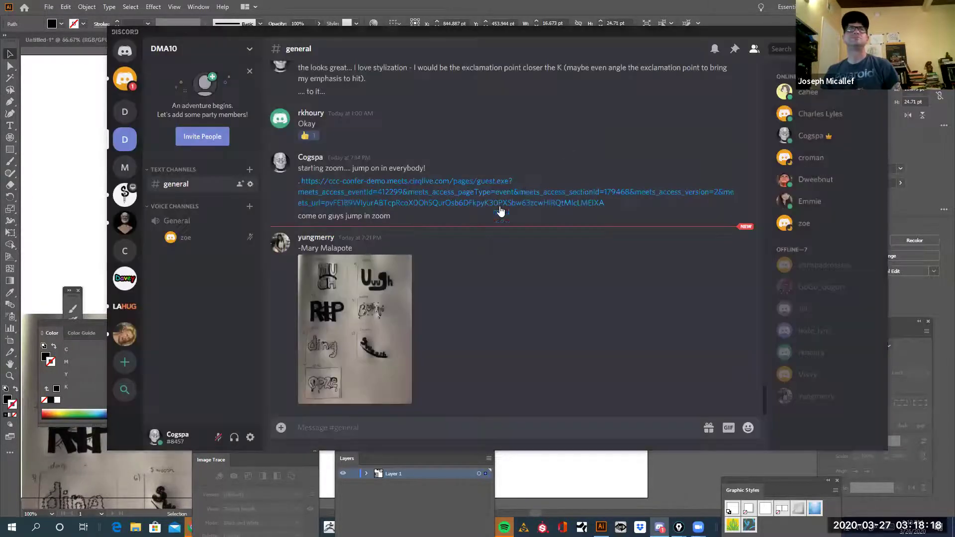
pyautogui.scroll(3, 480, 285)
pyautogui.scroll(5, 480, 285)
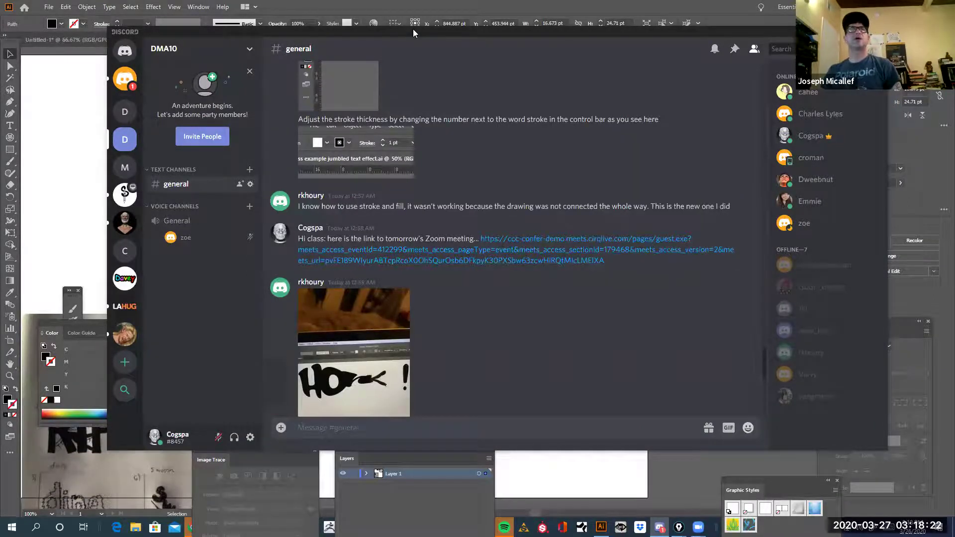
pyautogui.hotkey('alt', 'Tab')
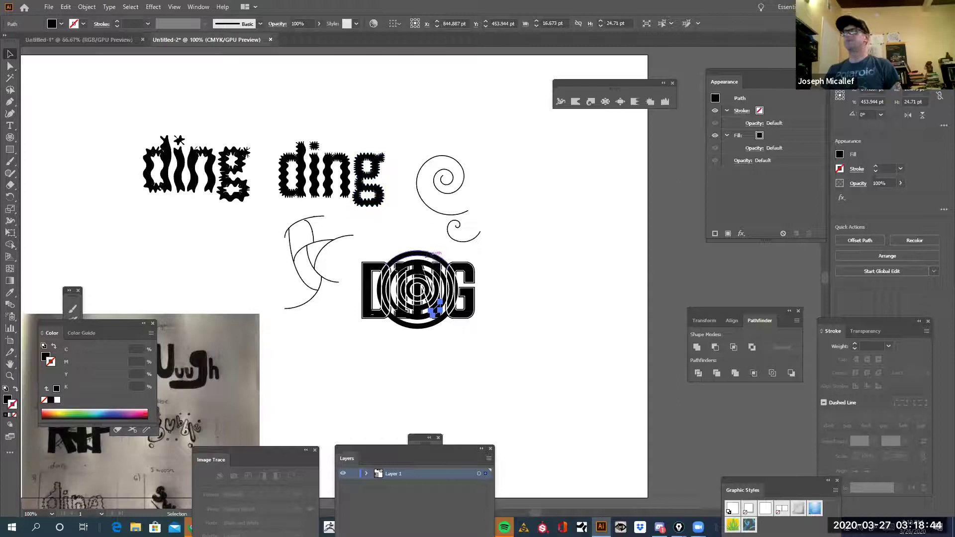
# Try to bring the image shared on Discord into the artwork and delete the inserted link text
pyautogui.rightClick(840, 333)
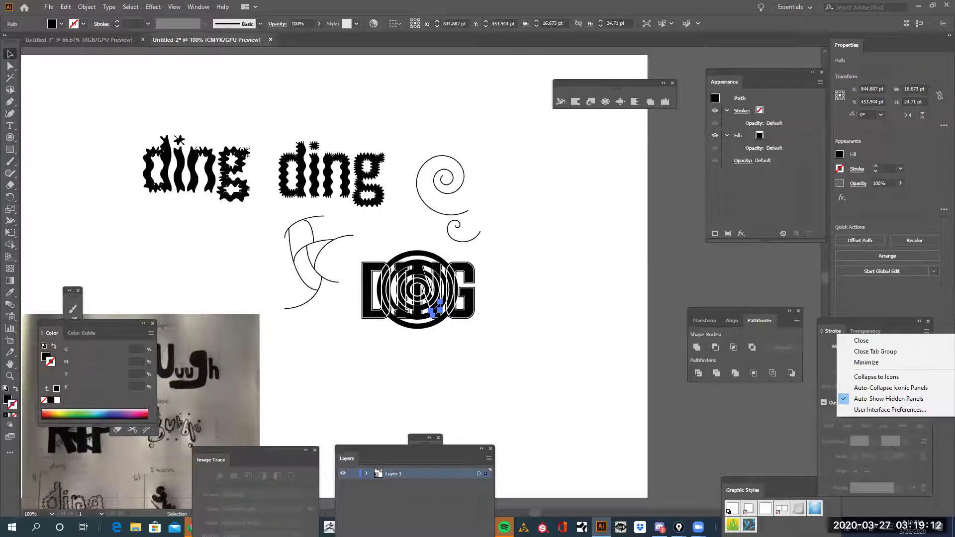
pyautogui.press('Escape')
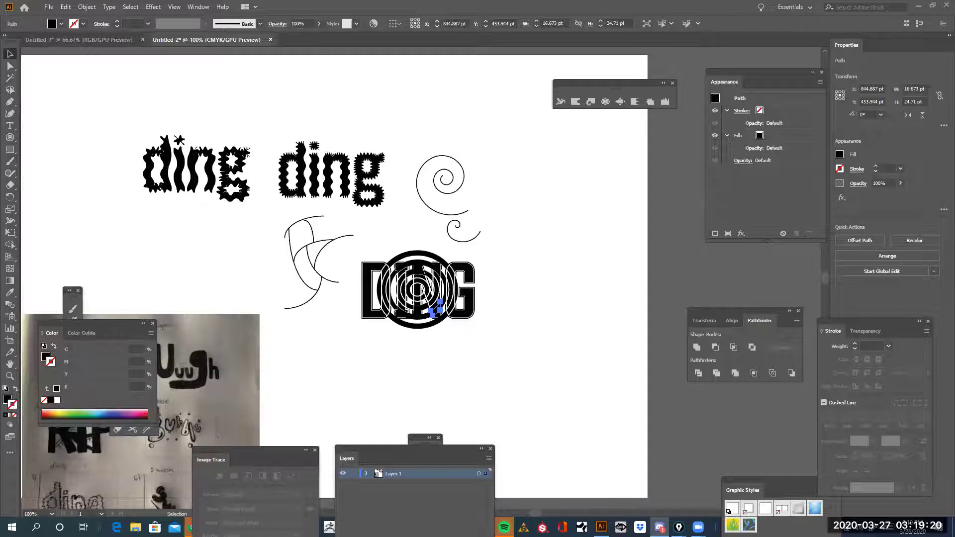
pyautogui.moveTo(951, 318); pyautogui.dragTo(419, 213)
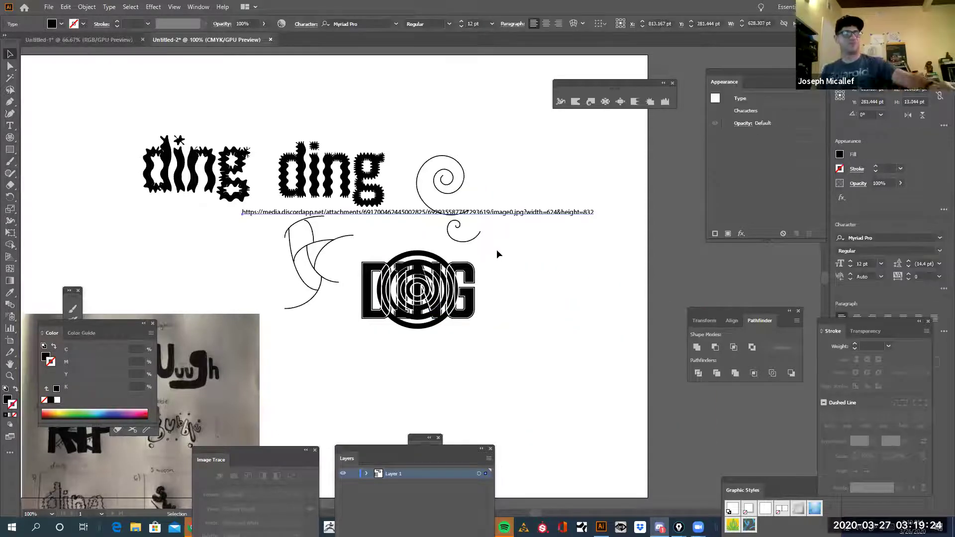
pyautogui.press('a')
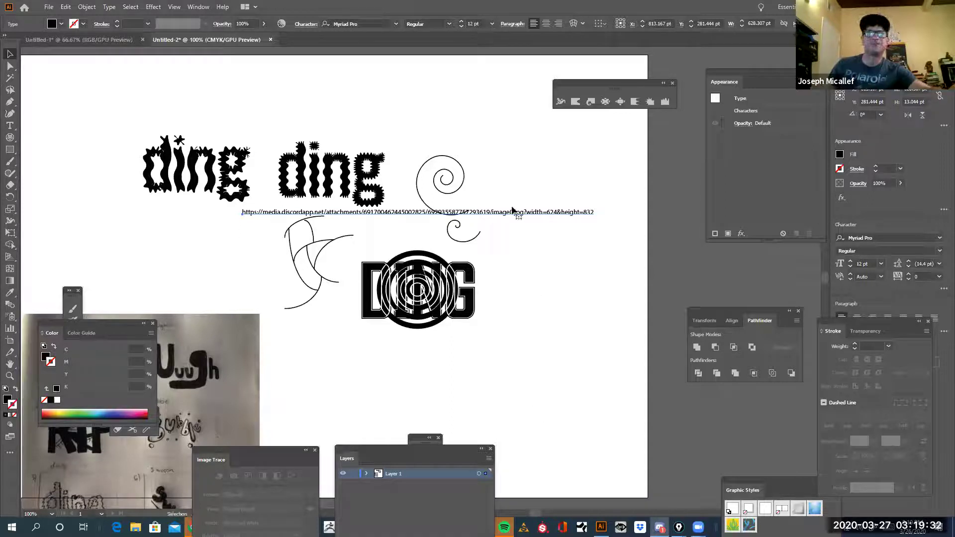
pyautogui.press('Delete')
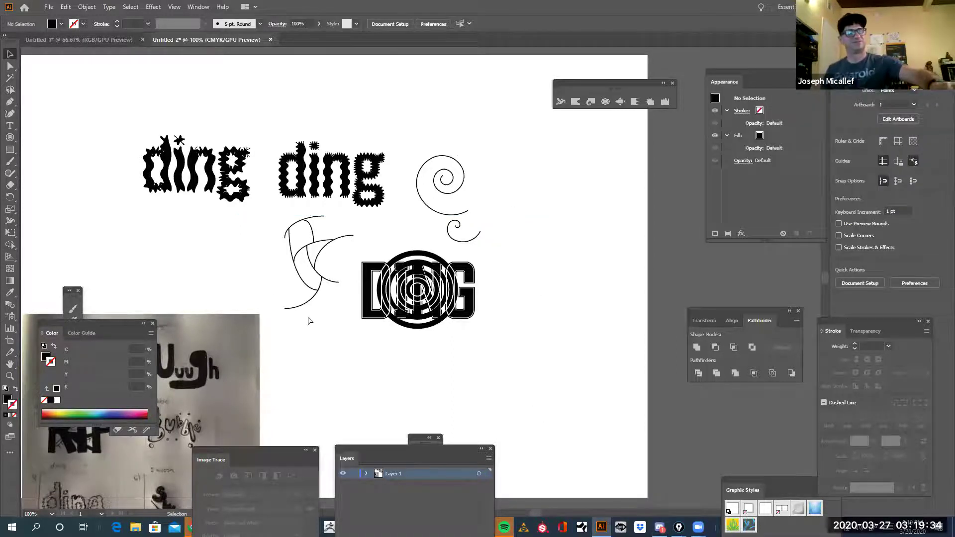
# Create a new 1224 x 792 pt Tabloid document, paste the ARRR, POP and MEOW sketch photo, and move the Layers panel off it
pyautogui.hotkey('ctrl', 'n')
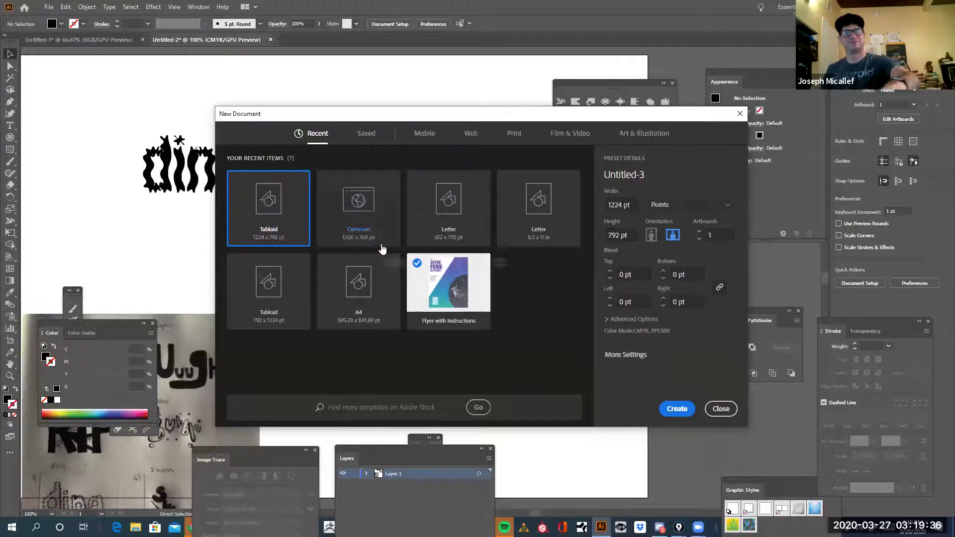
pyautogui.click(683, 407)
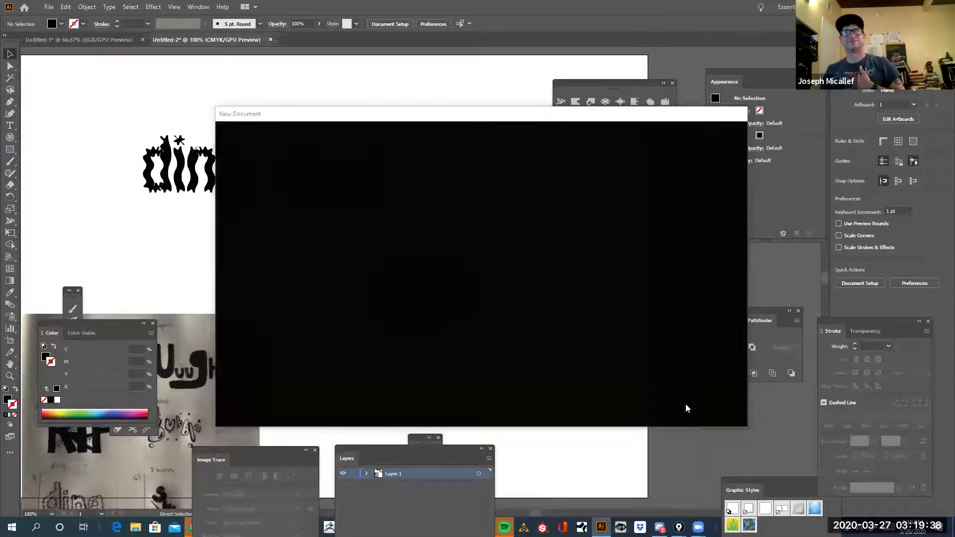
pyautogui.hotkey('ctrl', 'v')
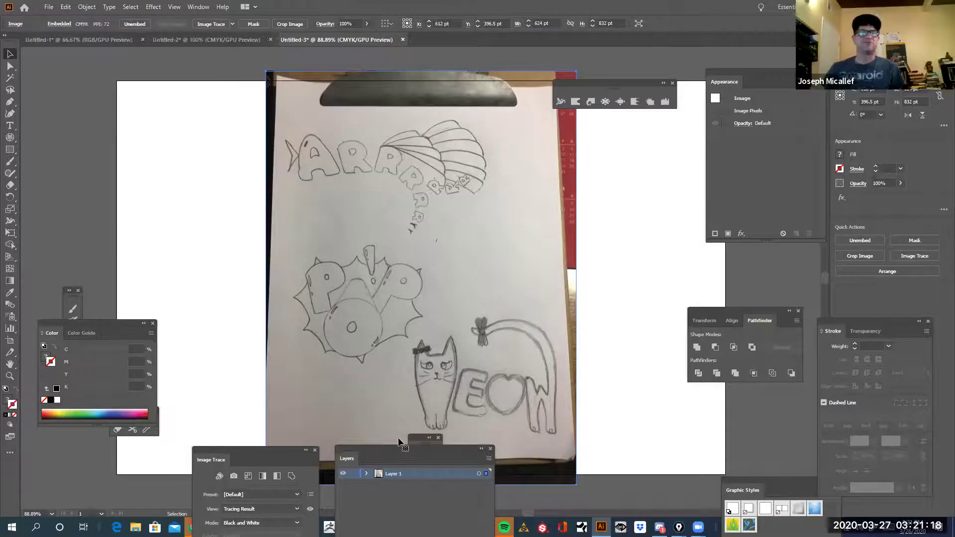
pyautogui.moveTo(404, 450); pyautogui.dragTo(108, 431)
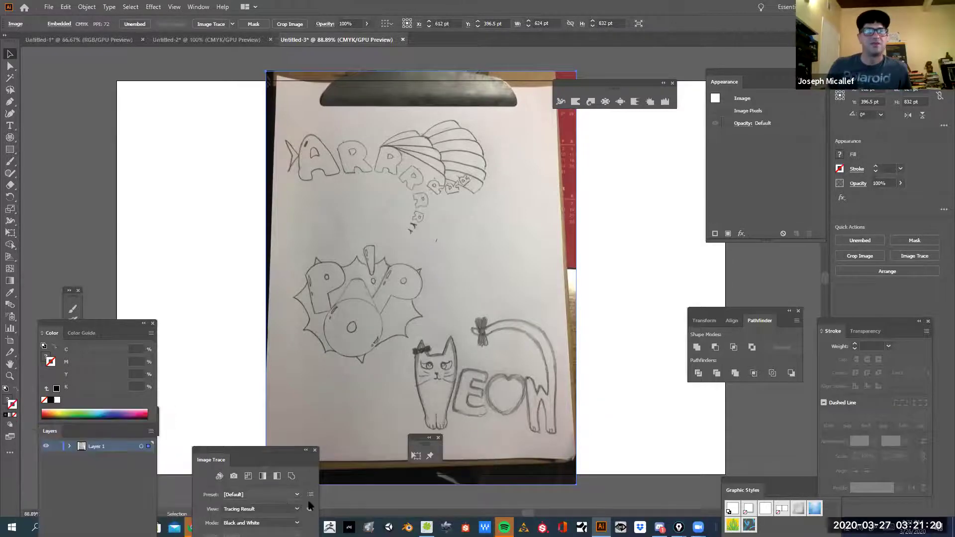
# Switch to CamShop to view hand-drawn lettering ideas on the live document camera, such as MUNCH, SQUAWK and the animal-shaped M
pyautogui.click(427, 527)
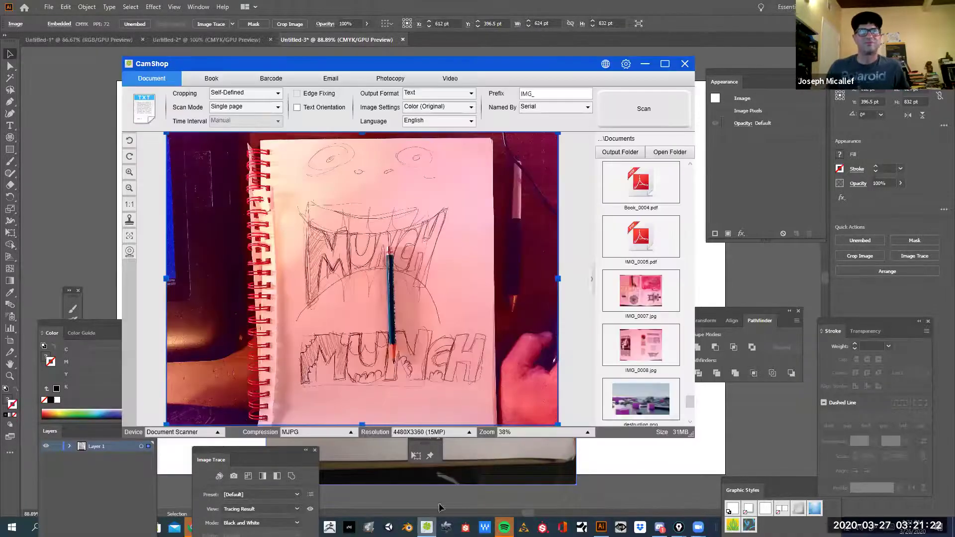
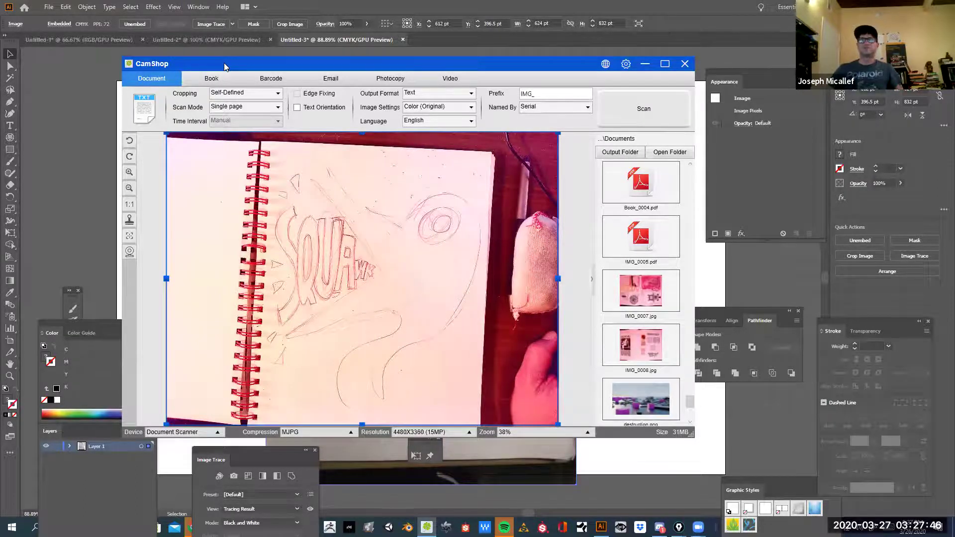
pyautogui.hotkey('alt', 'Tab')
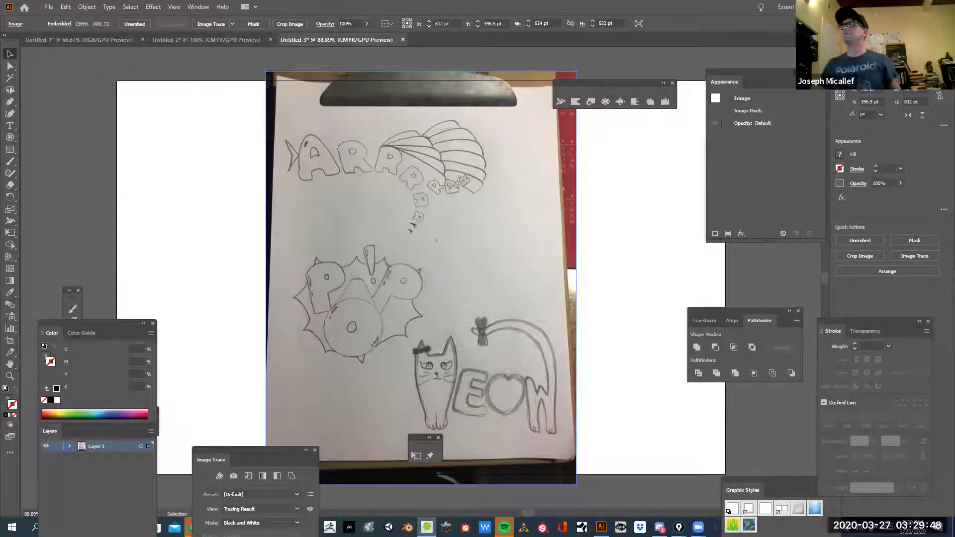
pyautogui.click(427, 527)
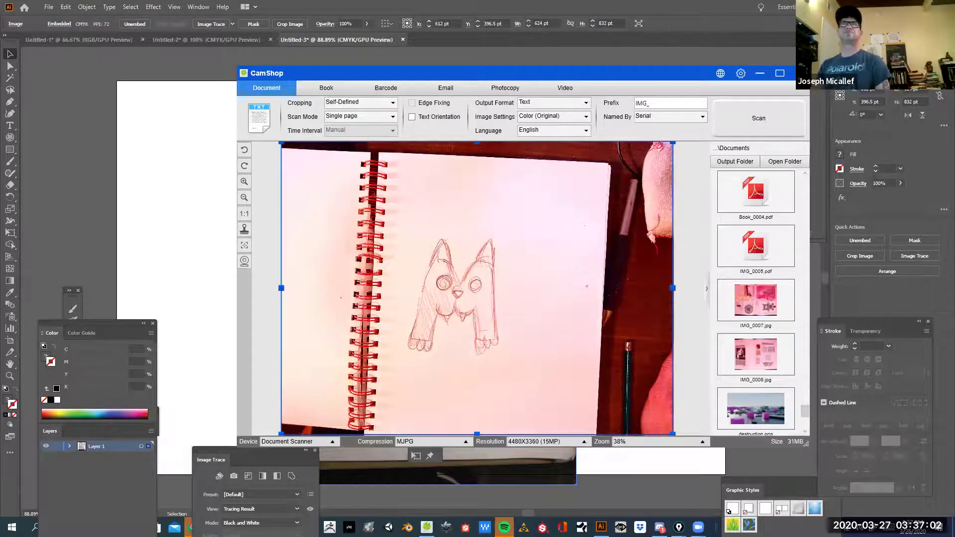
# Switch to the browser showing the Assignment 4 Body Types/Archi-types submission and maximize its window
pyautogui.hotkey('alt', 'Tab')
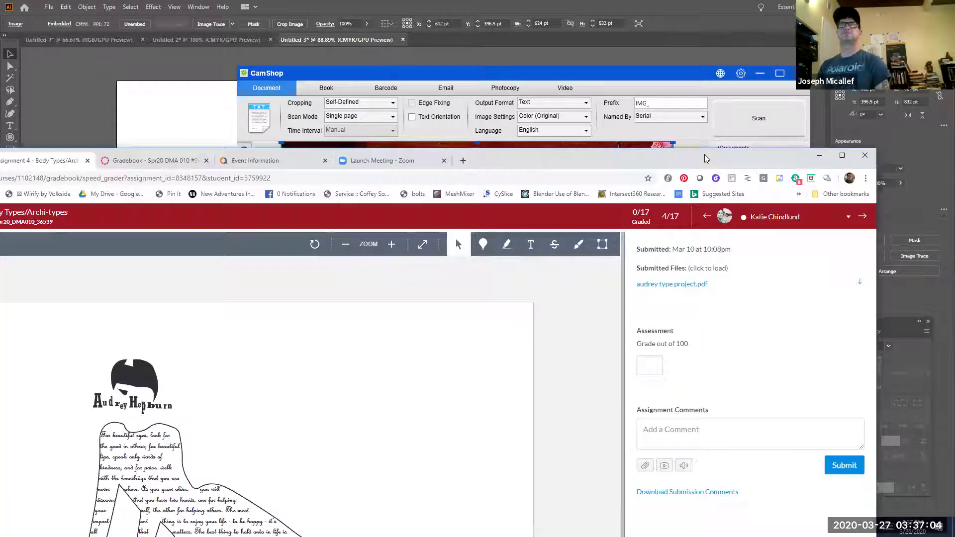
pyautogui.click(841, 155)
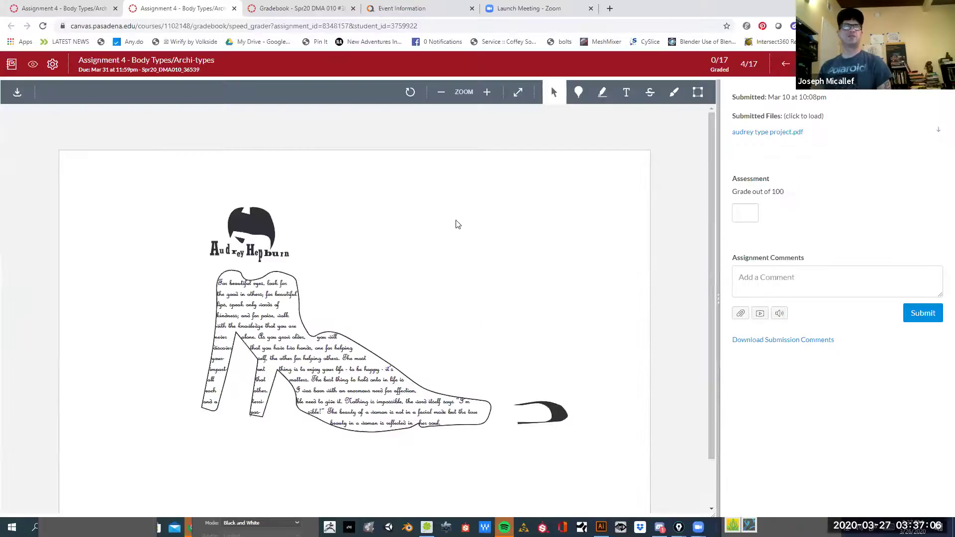